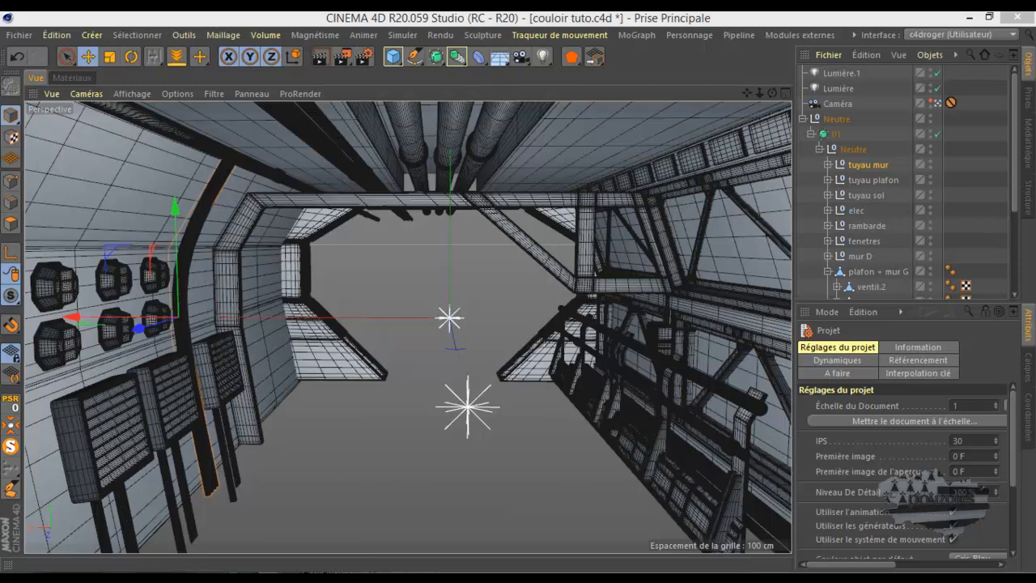
- Switch to the pouzolles textures blog in Chrome and find the shelf blueprint in the "blueprints couloir science-fiction" post
{"action": "left_click", "coordinate": [100, 525]}
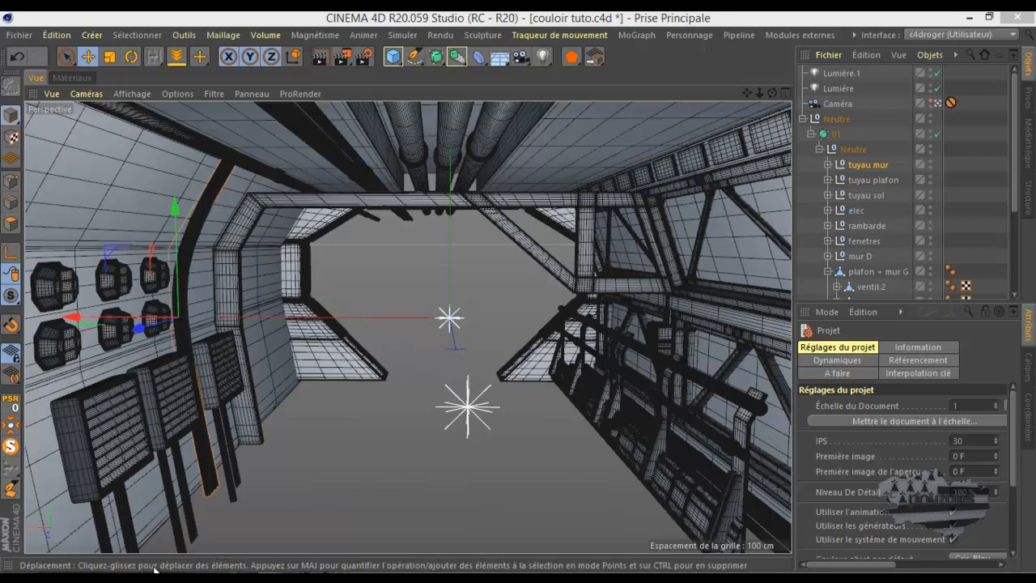
{"action": "mouse_move", "coordinate": [153, 578]}
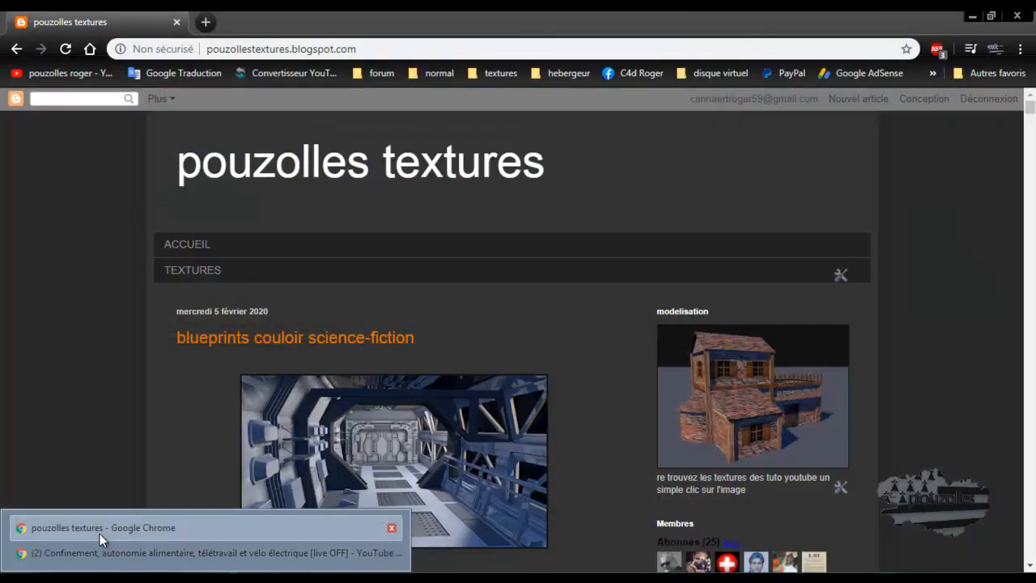
{"action": "left_click", "coordinate": [100, 530]}
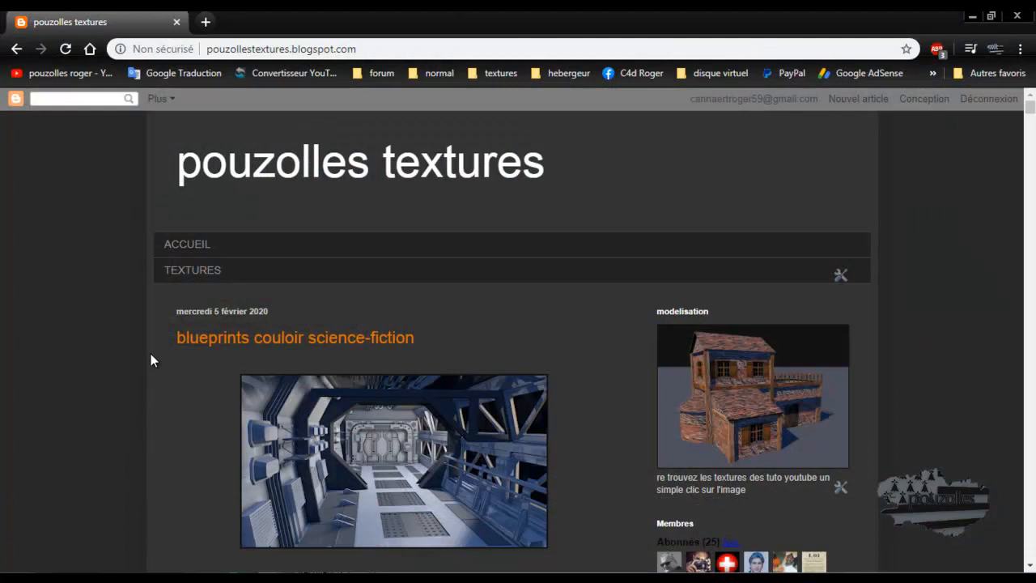
{"action": "scroll", "coordinate": [124, 287], "scroll_direction": "down", "scroll_amount": 3}
{"action": "scroll", "coordinate": [124, 288], "scroll_direction": "up", "scroll_amount": 3}
{"action": "scroll", "coordinate": [101, 347], "scroll_direction": "down", "scroll_amount": 4}
{"action": "scroll", "coordinate": [101, 349], "scroll_direction": "down", "scroll_amount": 12}
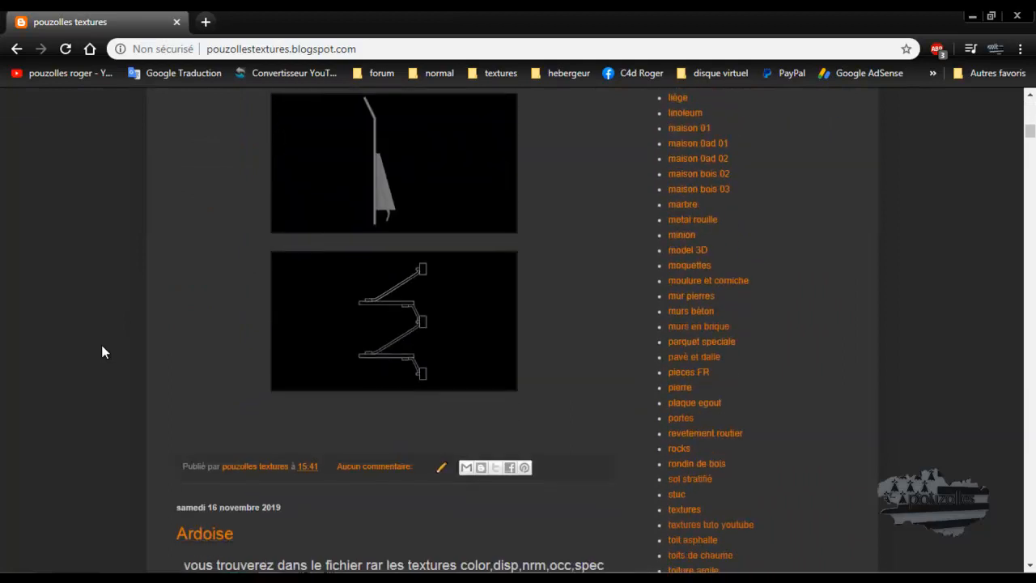
- View the shelf blueprint at full size with its image-saving options, close it and return to Cinema 4D
{"action": "left_click", "coordinate": [421, 277]}
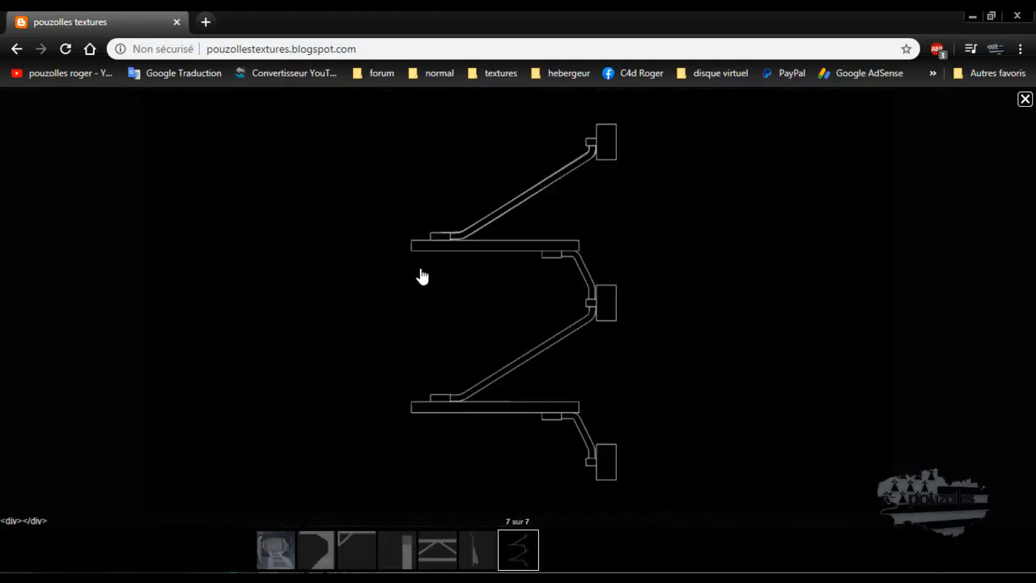
{"action": "right_click", "coordinate": [369, 281]}
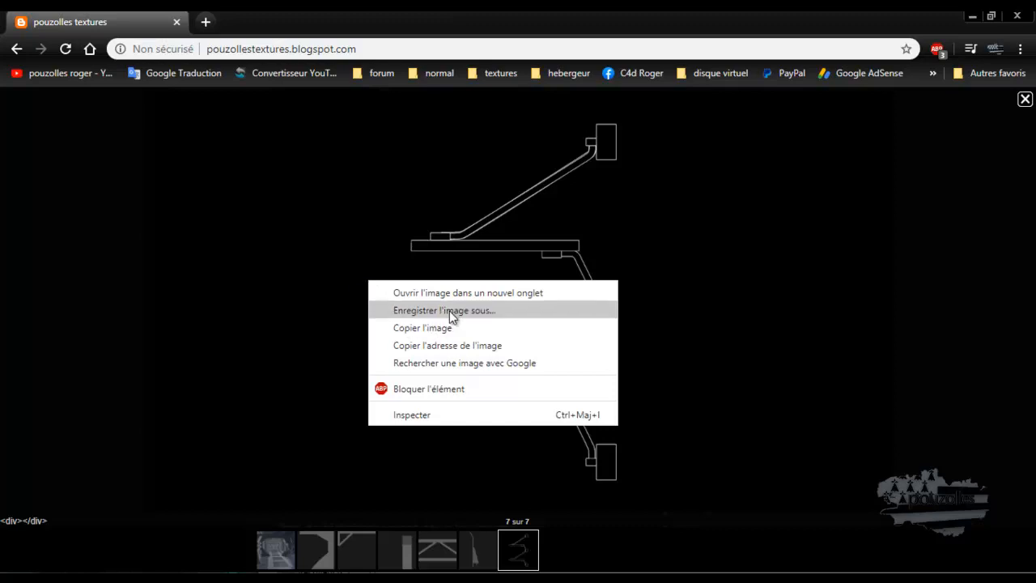
{"action": "left_click", "coordinate": [89, 330]}
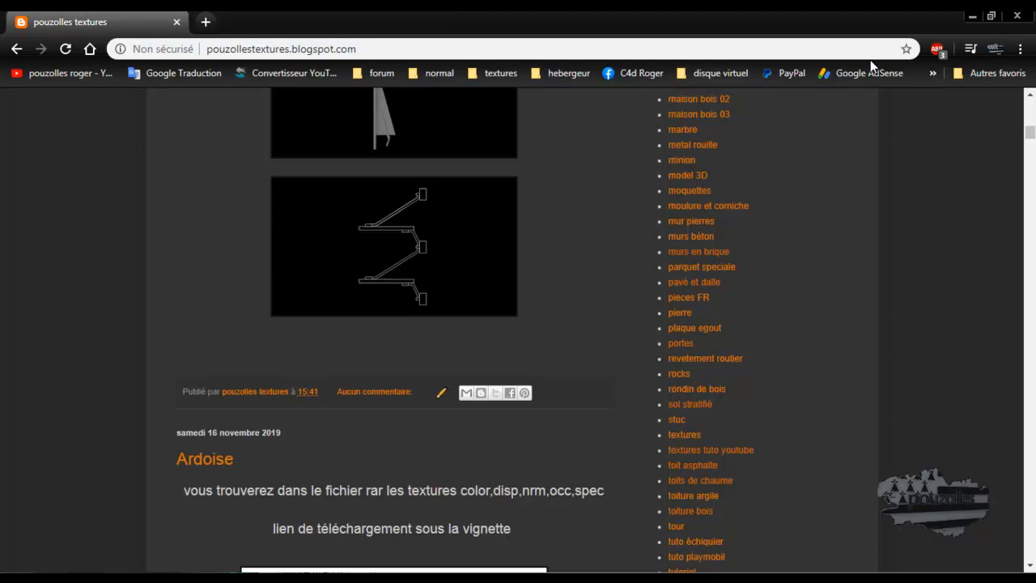
{"action": "left_click", "coordinate": [976, 16]}
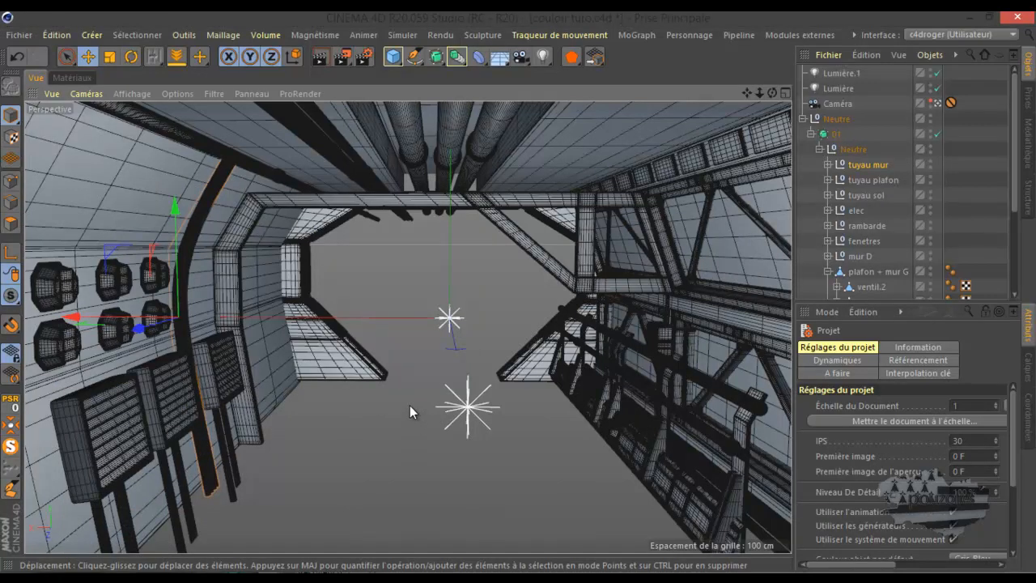
- Create a new project and show the orthographic front view full size, set to look from the back (Dos)
{"action": "left_click", "coordinate": [15, 36]}
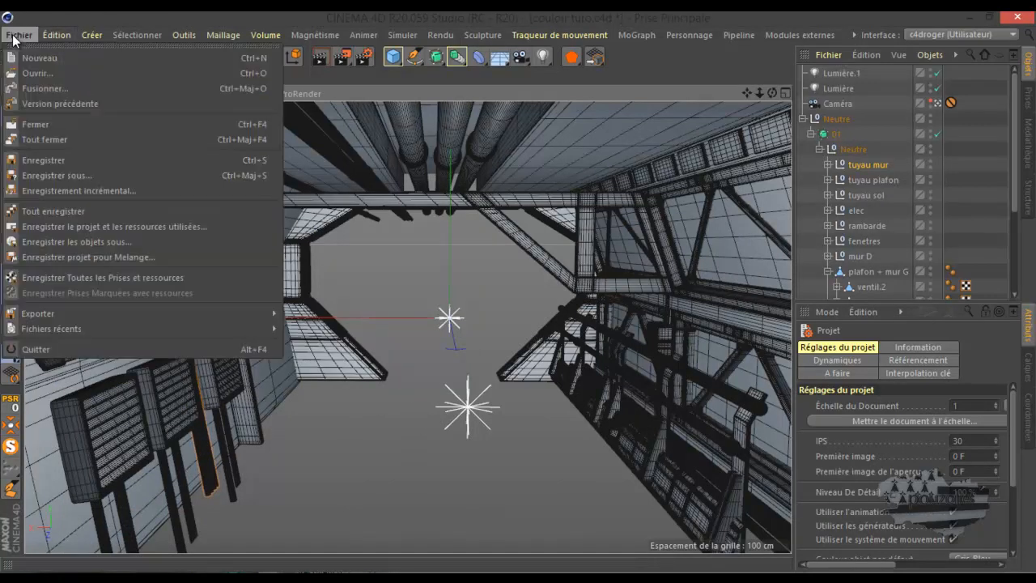
{"action": "left_click", "coordinate": [39, 58]}
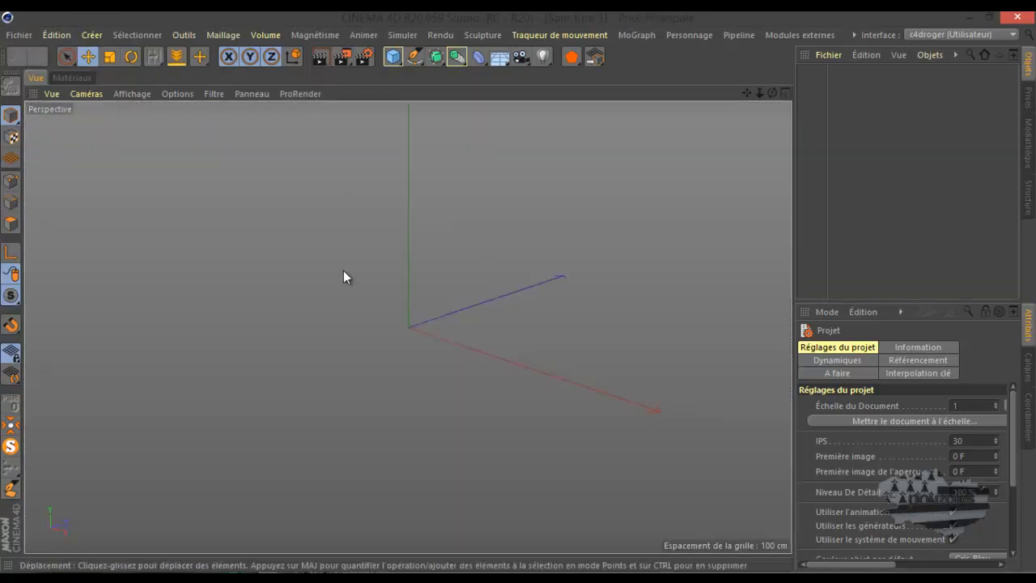
{"action": "middle_click", "coordinate": [536, 389]}
{"action": "middle_click", "coordinate": [535, 391]}
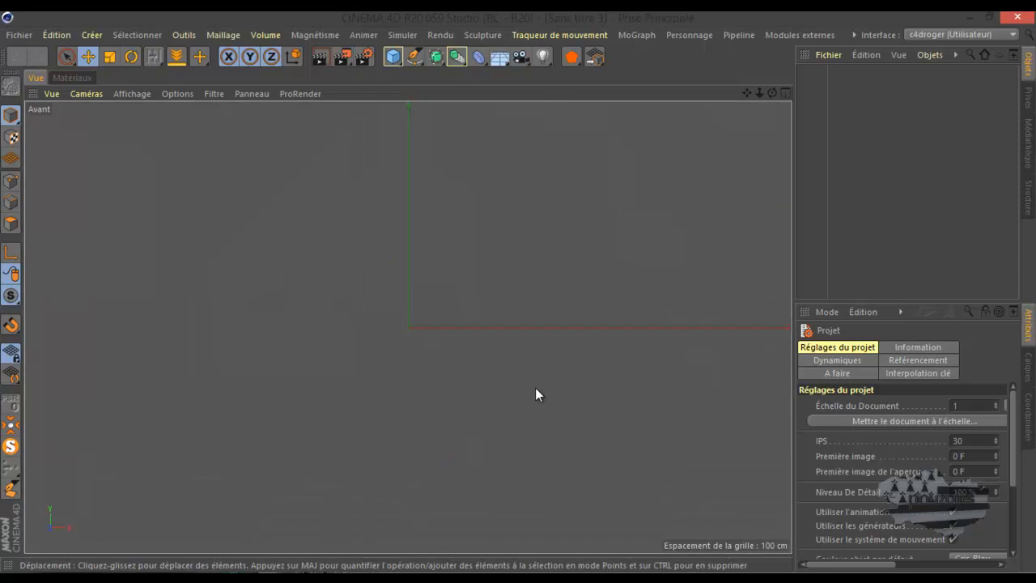
{"action": "left_click", "coordinate": [89, 96]}
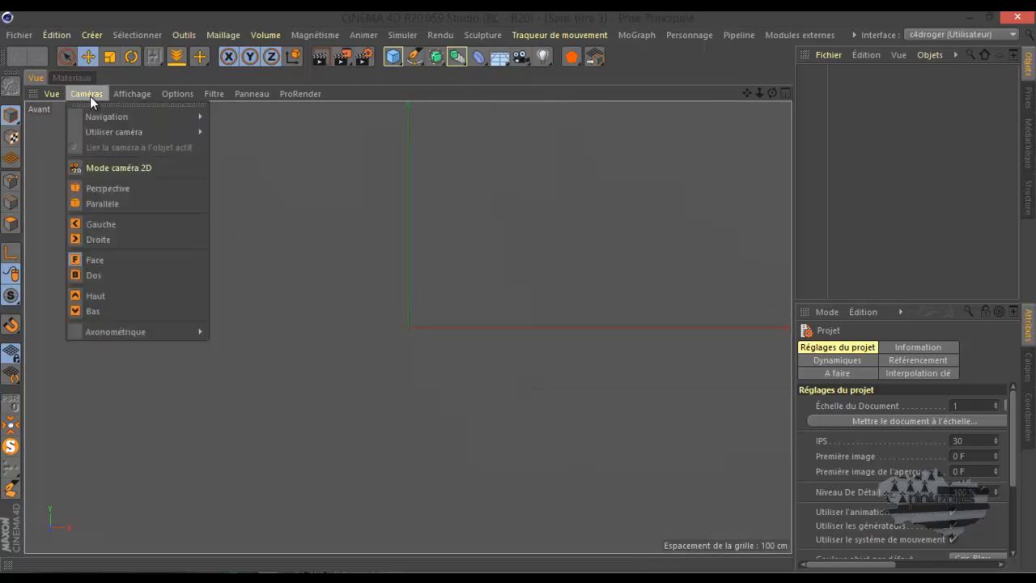
{"action": "left_click", "coordinate": [98, 275]}
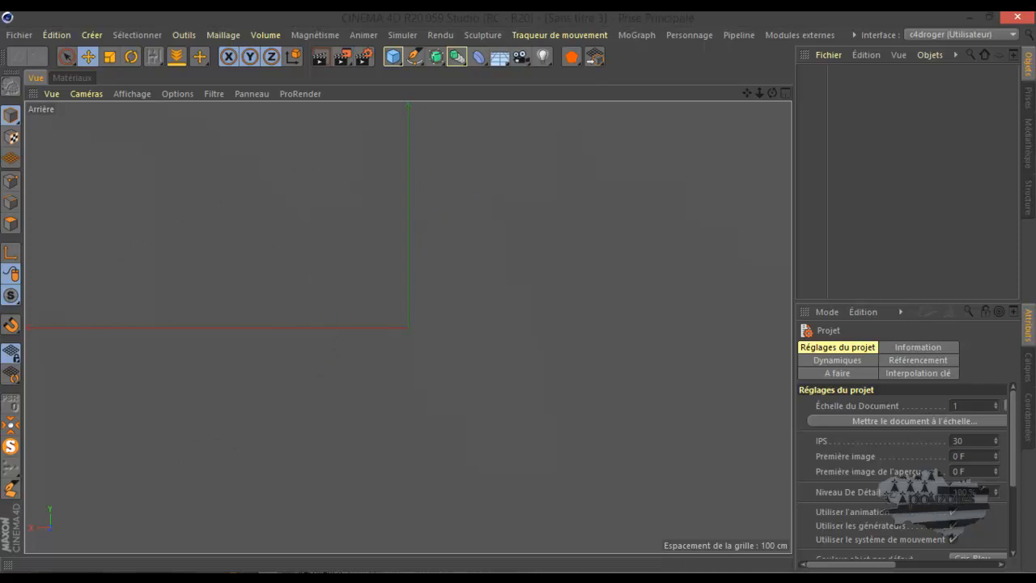
- Bring the etagere.png blueprint from the desktop into the back view as its background image
{"action": "key", "text": "alt+Tab"}
{"action": "left_click_drag", "start_coordinate": [674, 84], "coordinate": [1035, 125]}
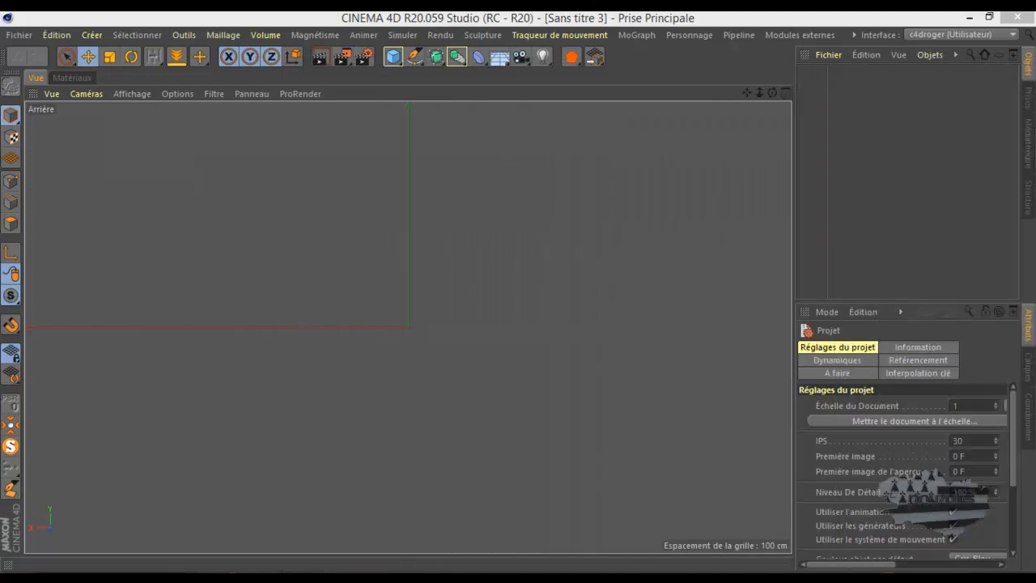
{"action": "mouse_move", "coordinate": [1035, 259]}
{"action": "left_mouse_down"}
{"action": "mouse_move", "coordinate": [621, 271]}
{"action": "mouse_move", "coordinate": [411, 322]}
{"action": "left_mouse_up"}
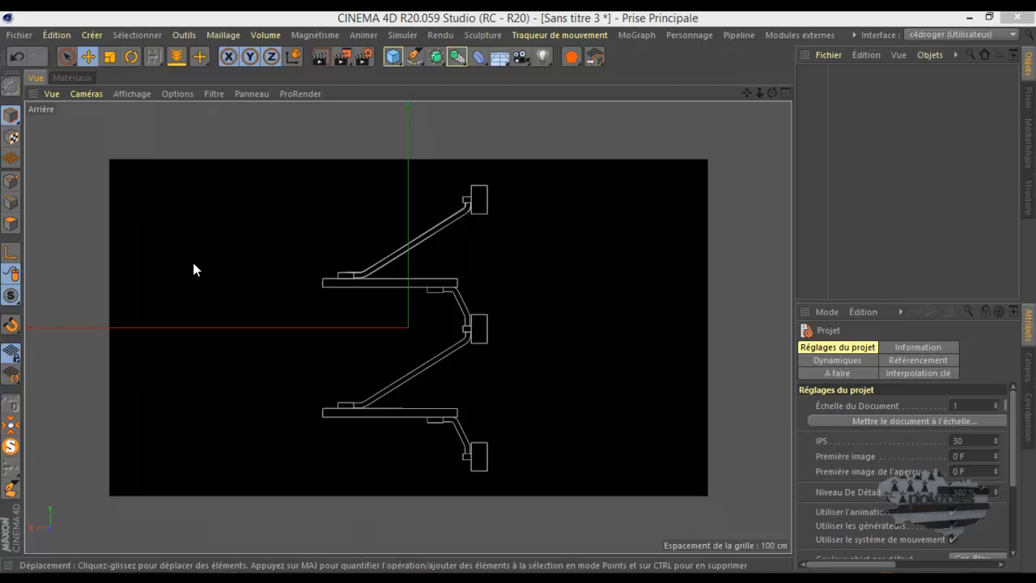
- Set the transparency of the back view's background image to 49%
{"action": "left_click", "coordinate": [168, 96]}
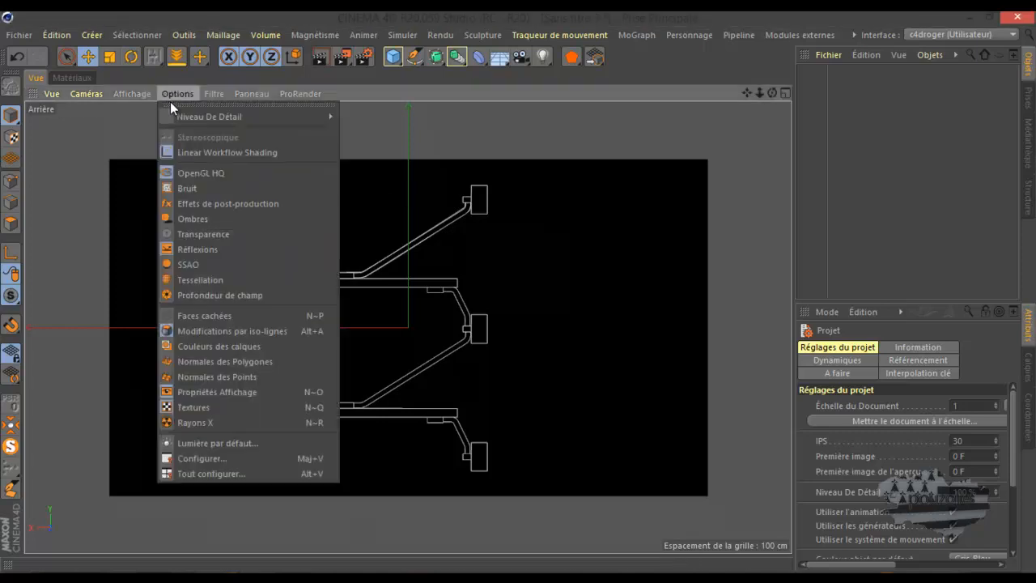
{"action": "left_click", "coordinate": [193, 454]}
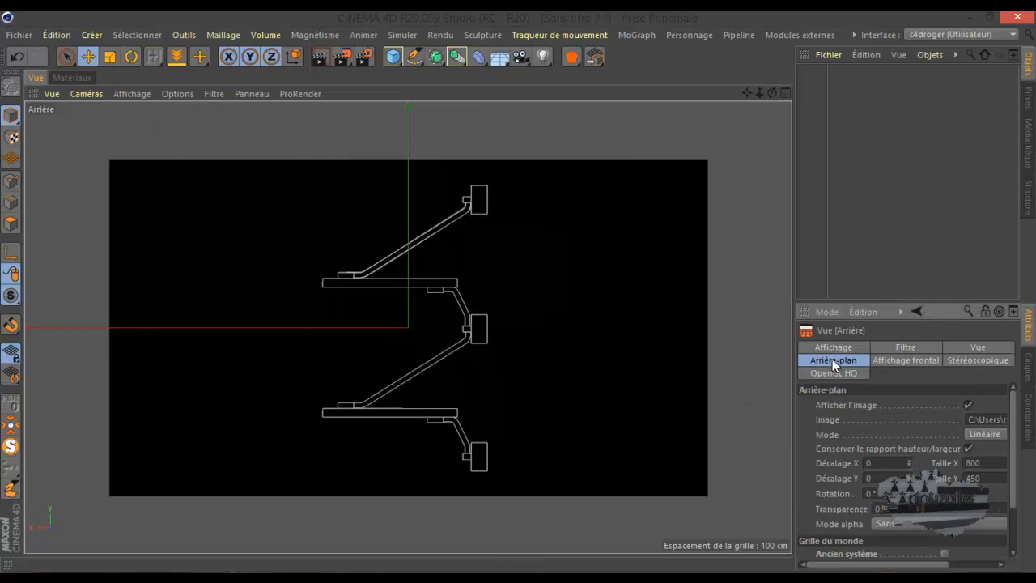
{"action": "left_click", "coordinate": [931, 515]}
{"action": "left_click_drag", "start_coordinate": [931, 514], "coordinate": [1000, 515]}
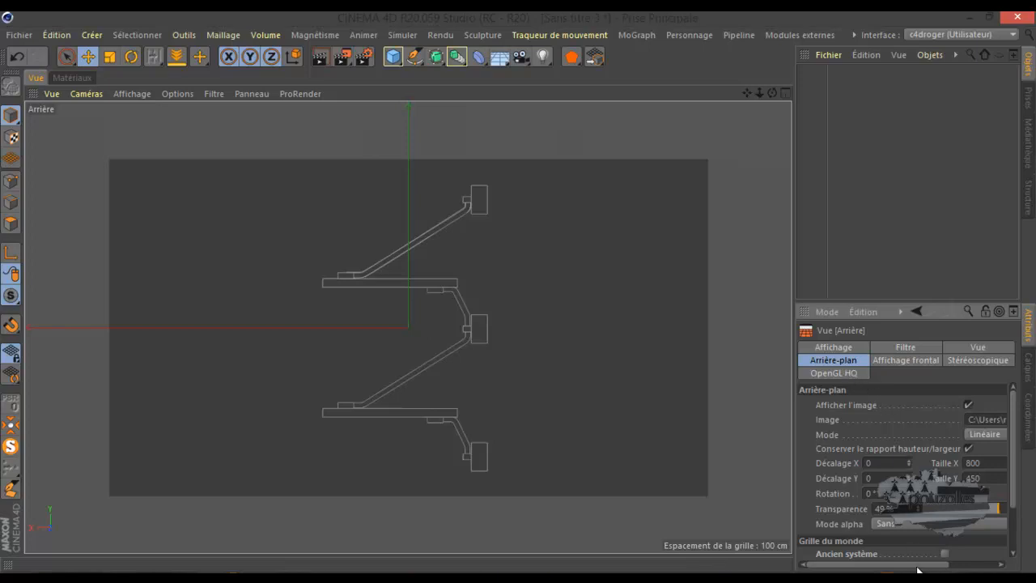
{"action": "left_click_drag", "start_coordinate": [918, 568], "coordinate": [965, 569]}
{"action": "left_click", "coordinate": [995, 419]}
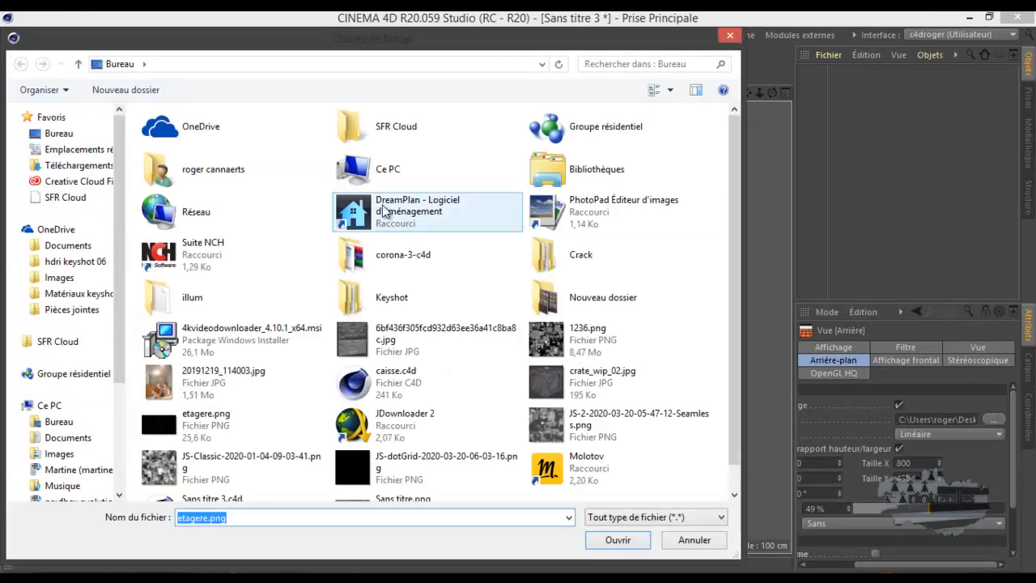
{"action": "left_click", "coordinate": [730, 35]}
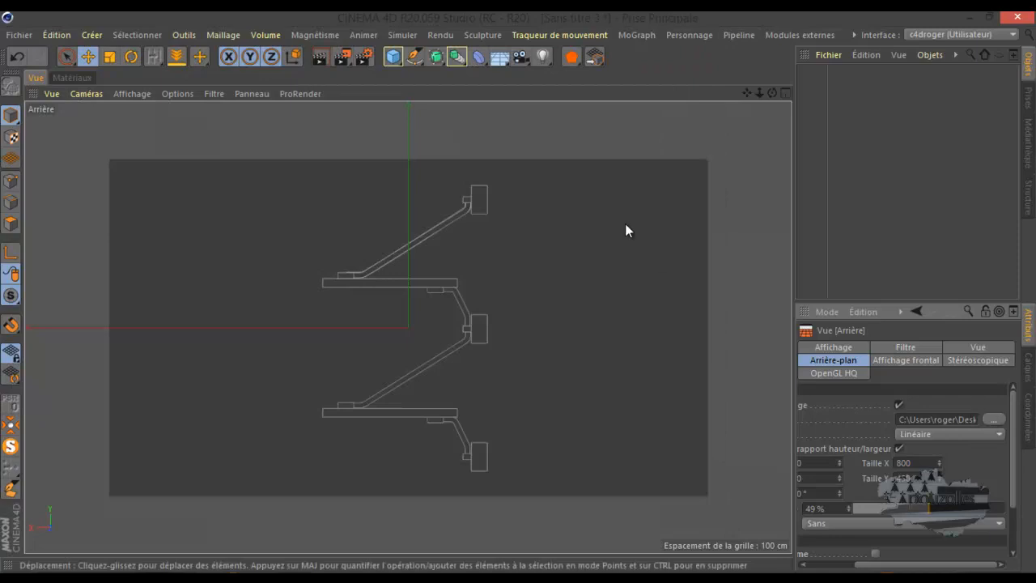
- Start a Bézier spline with the Pen tool in the blueprint's upper small fitting, curving it through the bend into the diagonal arm
{"action": "scroll", "coordinate": [452, 168], "scroll_direction": "up", "scroll_amount": 5}
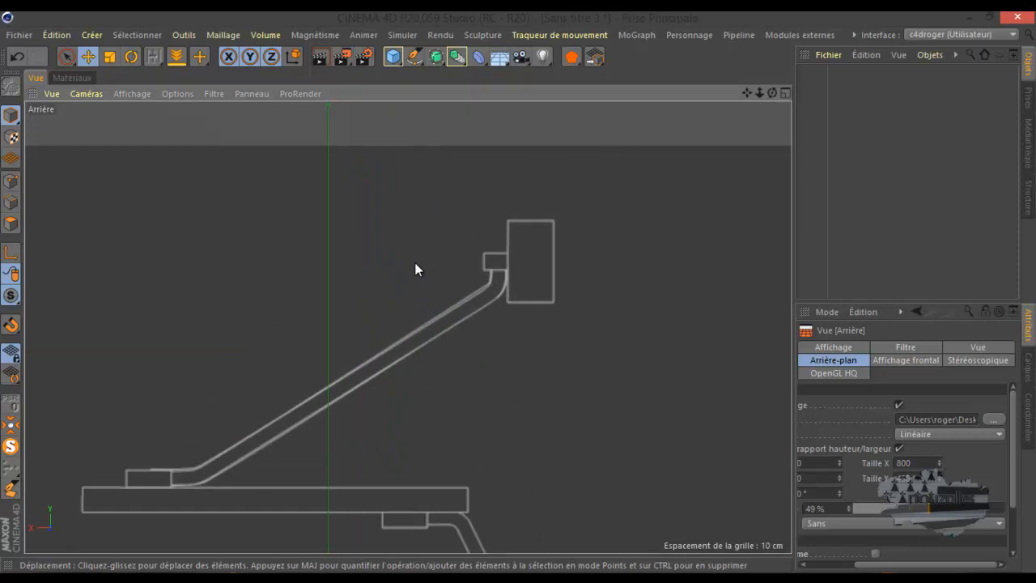
{"action": "left_click", "coordinate": [414, 56]}
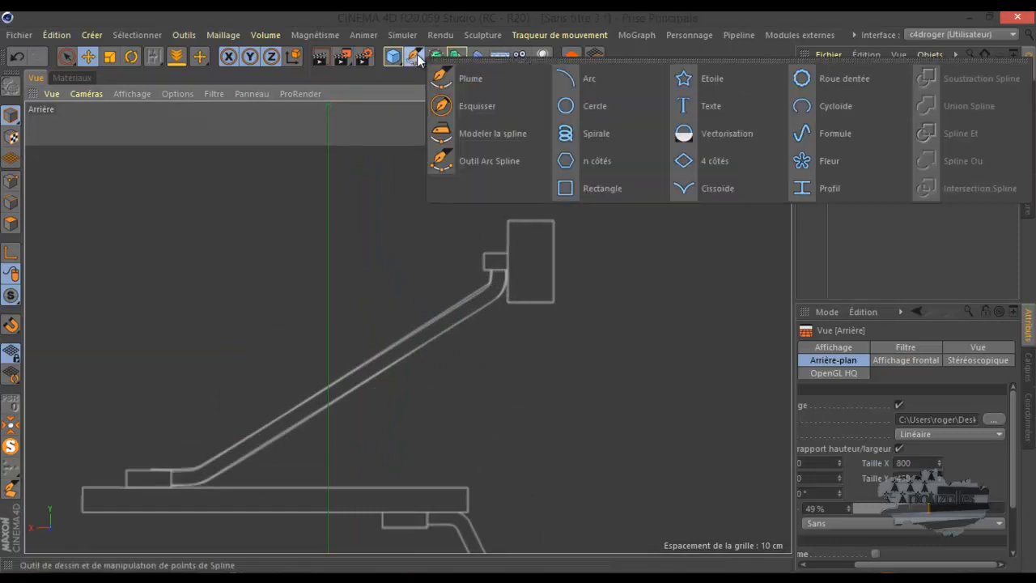
{"action": "left_click", "coordinate": [473, 81]}
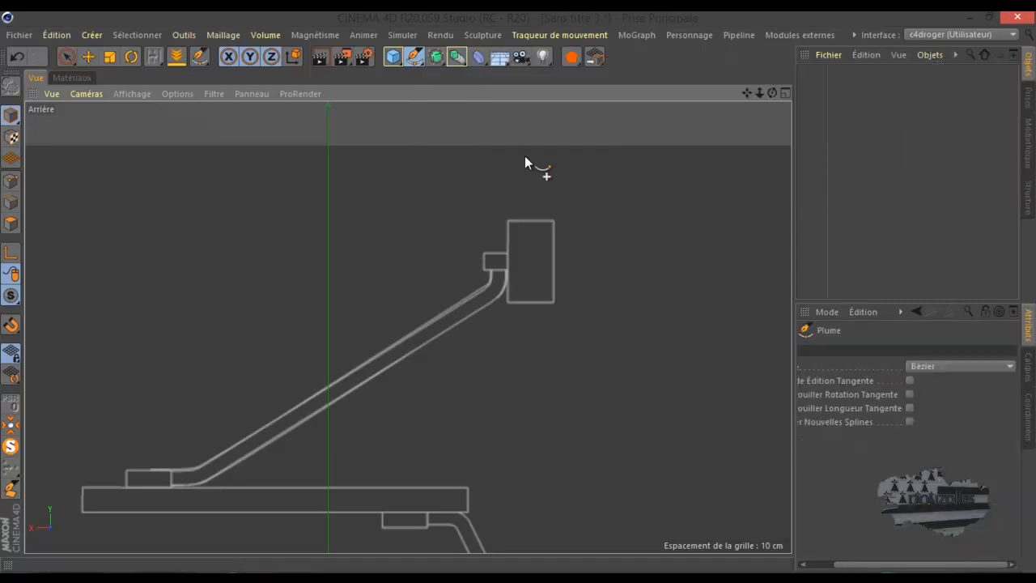
{"action": "scroll", "coordinate": [532, 157], "scroll_direction": "down", "scroll_amount": 1}
{"action": "scroll", "coordinate": [533, 157], "scroll_direction": "down", "scroll_amount": 2}
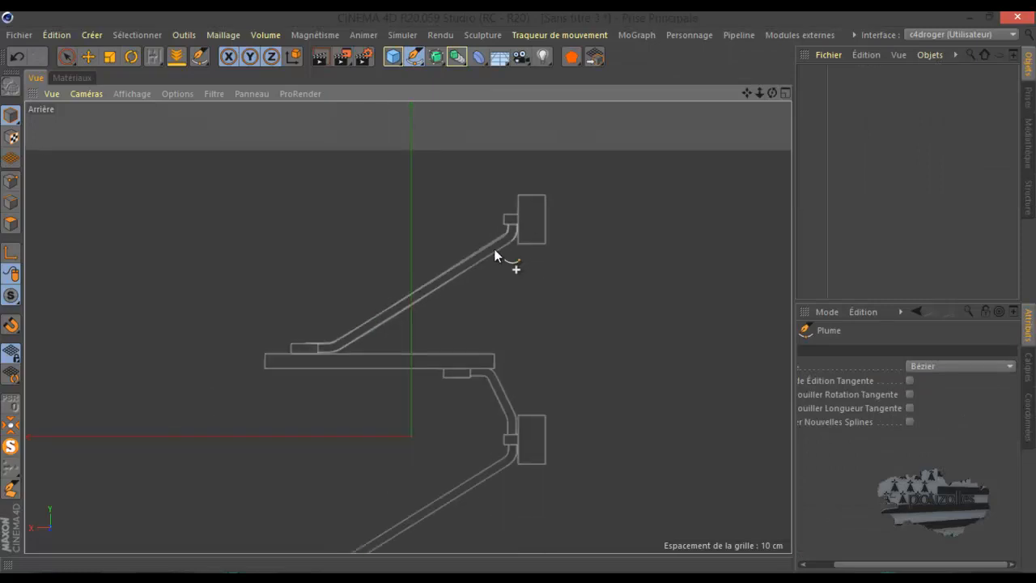
{"action": "scroll", "coordinate": [497, 243], "scroll_direction": "up", "scroll_amount": 2}
{"action": "scroll", "coordinate": [494, 259], "scroll_direction": "up", "scroll_amount": 1}
{"action": "scroll", "coordinate": [494, 259], "scroll_direction": "up", "scroll_amount": 2}
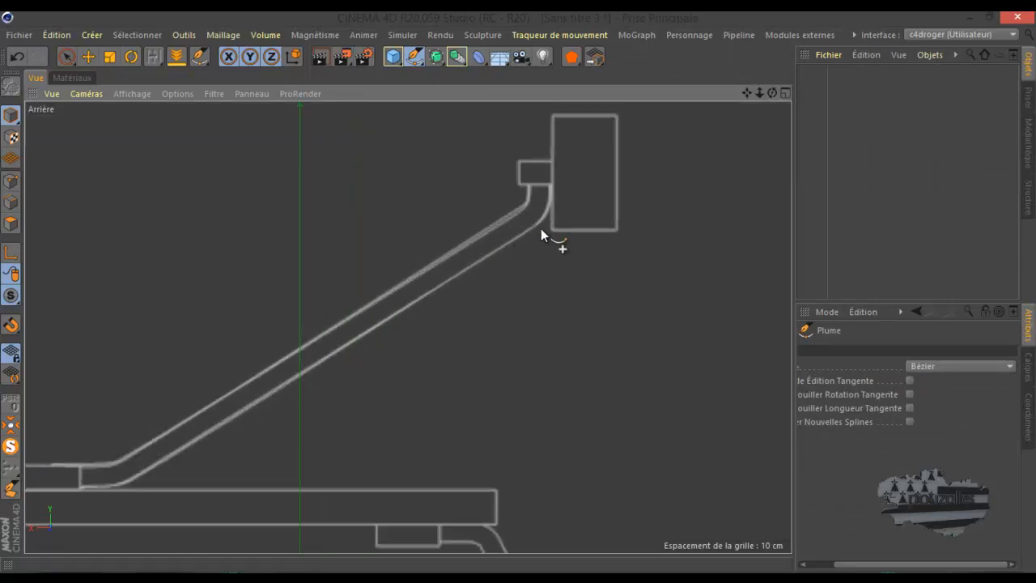
{"action": "left_click", "coordinate": [537, 168]}
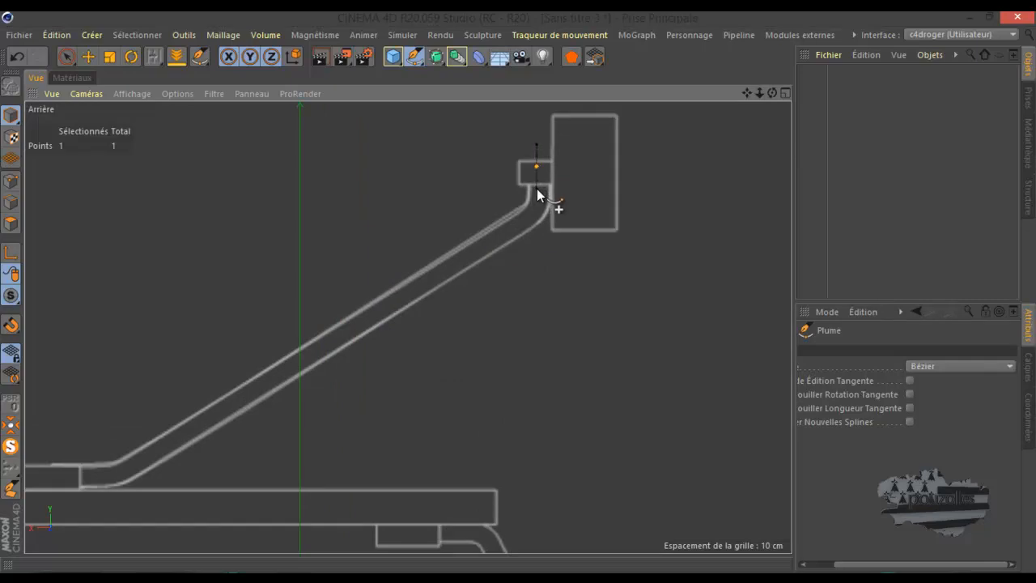
{"action": "left_click_drag", "start_coordinate": [537, 189], "coordinate": [536, 189]}
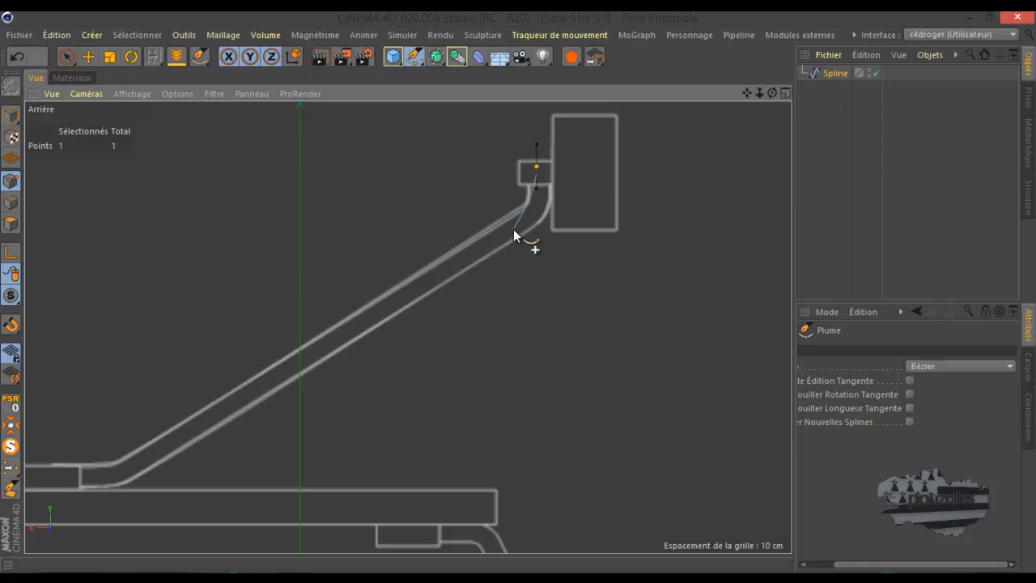
{"action": "left_click", "coordinate": [519, 223]}
{"action": "left_click_drag", "start_coordinate": [512, 229], "coordinate": [500, 236]}
- Continue the spline along the diagonal arm to its lower bend and end it with a horizontal tangent near the lower fitting
{"action": "scroll", "coordinate": [559, 237], "scroll_direction": "down", "scroll_amount": 3}
{"action": "scroll", "coordinate": [372, 347], "scroll_direction": "up", "scroll_amount": 3}
{"action": "scroll", "coordinate": [371, 346], "scroll_direction": "up", "scroll_amount": 2}
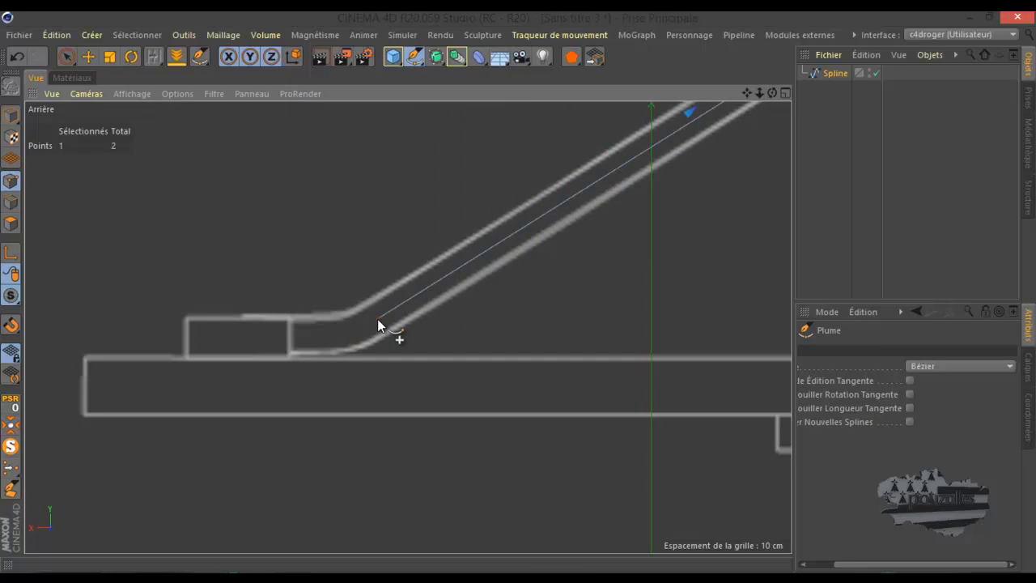
{"action": "left_click", "coordinate": [377, 318]}
{"action": "left_click_drag", "start_coordinate": [311, 340], "coordinate": [265, 337]}
- Move the spline's lower end point along X toward the lower fitting to smooth the bend
{"action": "left_click", "coordinate": [88, 56]}
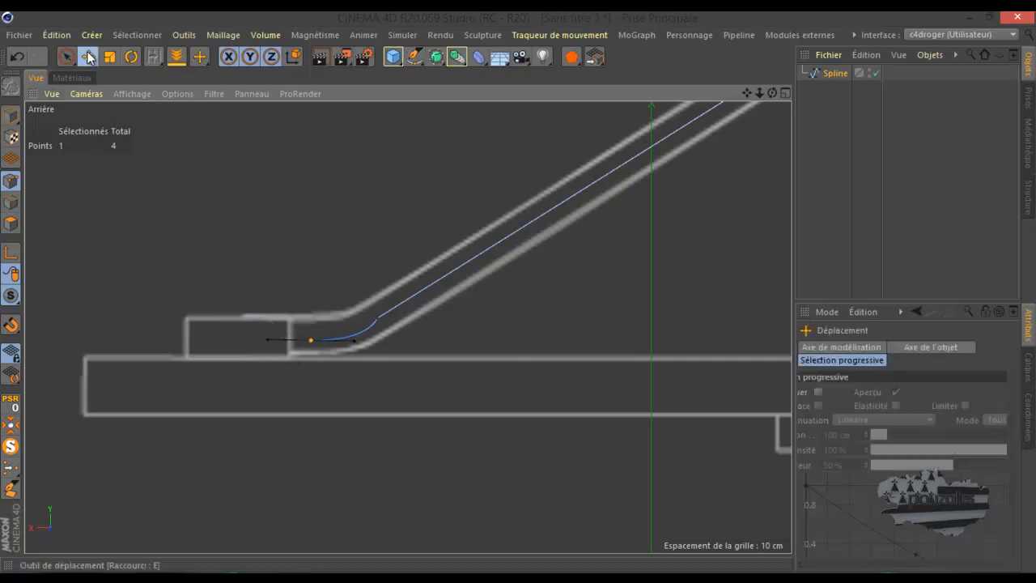
{"action": "left_click", "coordinate": [383, 318]}
{"action": "mouse_move", "coordinate": [321, 261]}
{"action": "left_mouse_down"}
{"action": "mouse_move", "coordinate": [312, 251]}
{"action": "mouse_move", "coordinate": [327, 246]}
{"action": "left_mouse_up"}
{"action": "scroll", "coordinate": [369, 300], "scroll_direction": "up", "scroll_amount": 3}
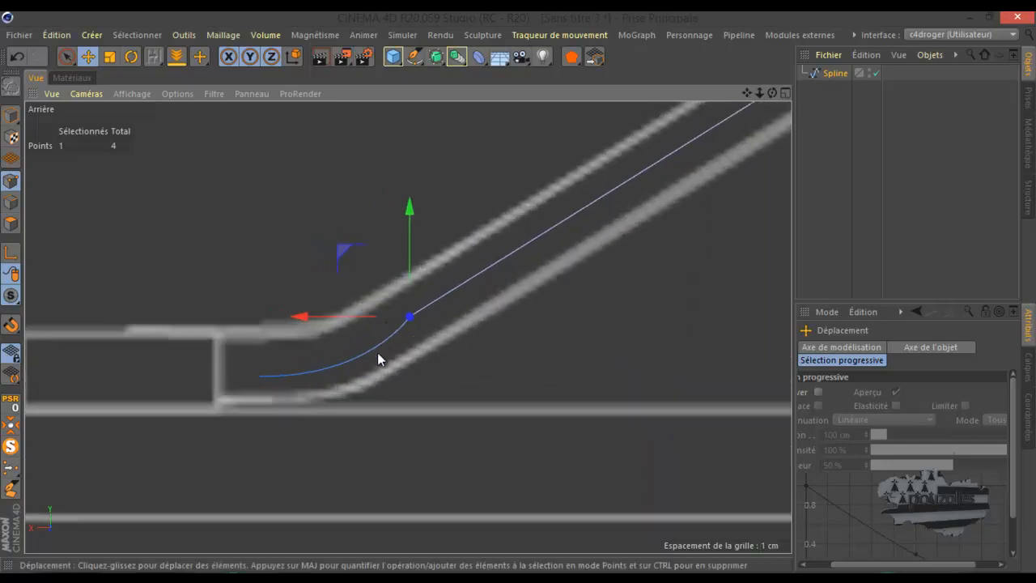
{"action": "left_click", "coordinate": [258, 377]}
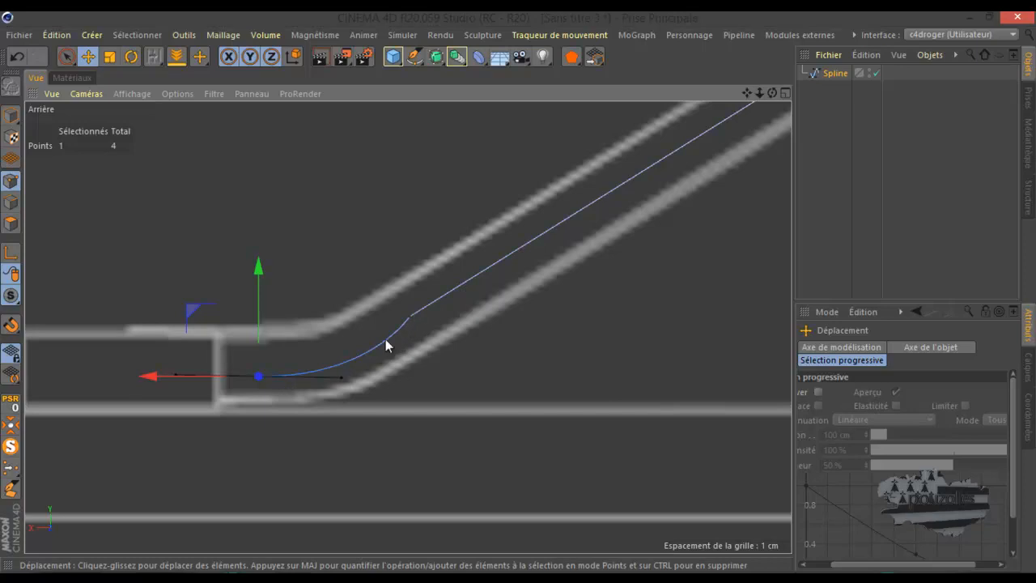
{"action": "left_click_drag", "start_coordinate": [150, 378], "coordinate": [127, 375]}
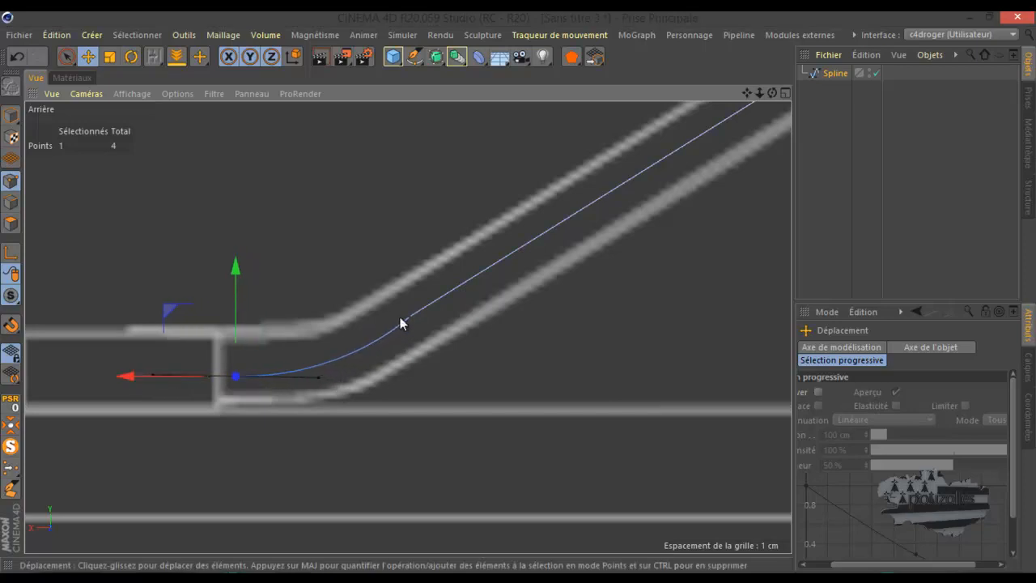
- Apply soft interpolation (Interpolation légère) to the spline point above the lower bend and lengthen its tangent along the diagonal arm
{"action": "left_click", "coordinate": [409, 317]}
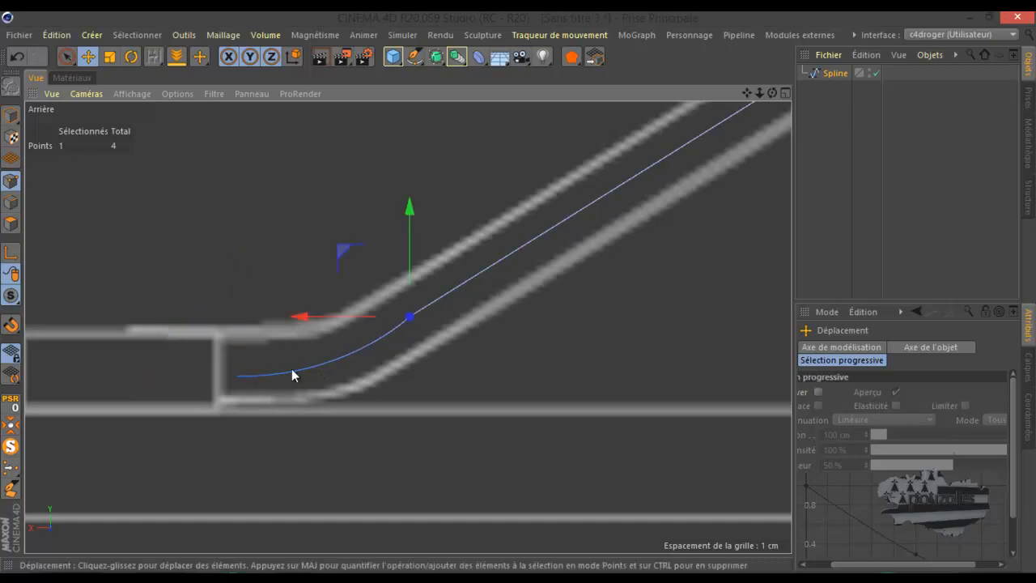
{"action": "left_click", "coordinate": [237, 376]}
{"action": "left_click", "coordinate": [409, 318]}
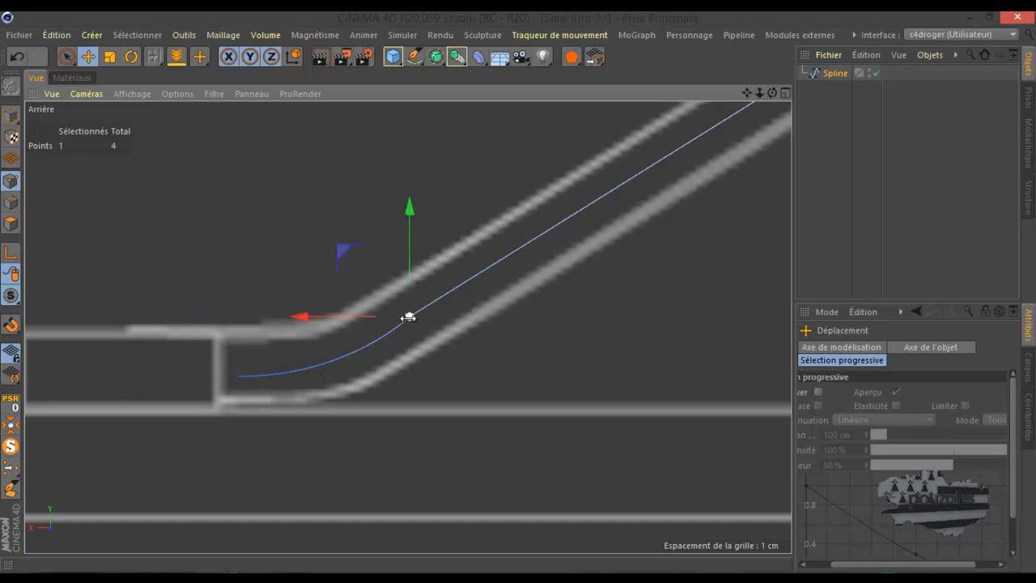
{"action": "right_click", "coordinate": [299, 168]}
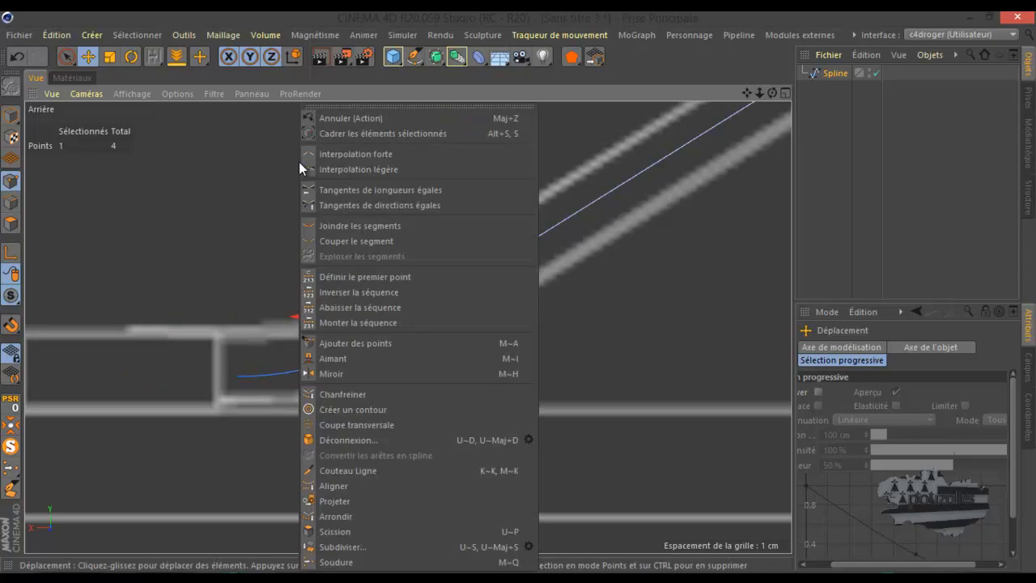
{"action": "left_click", "coordinate": [351, 169]}
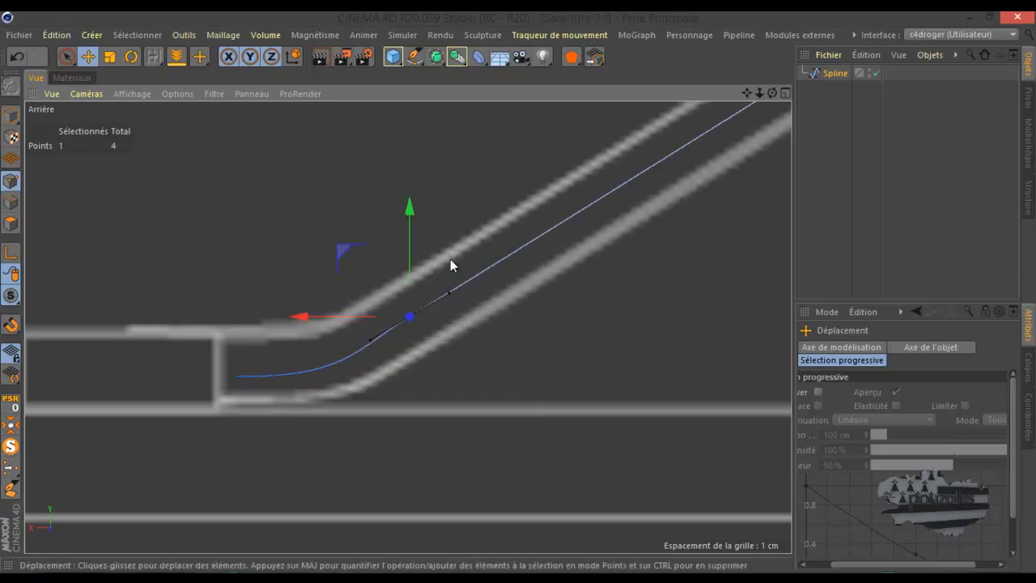
{"action": "left_click_drag", "start_coordinate": [448, 293], "coordinate": [459, 284]}
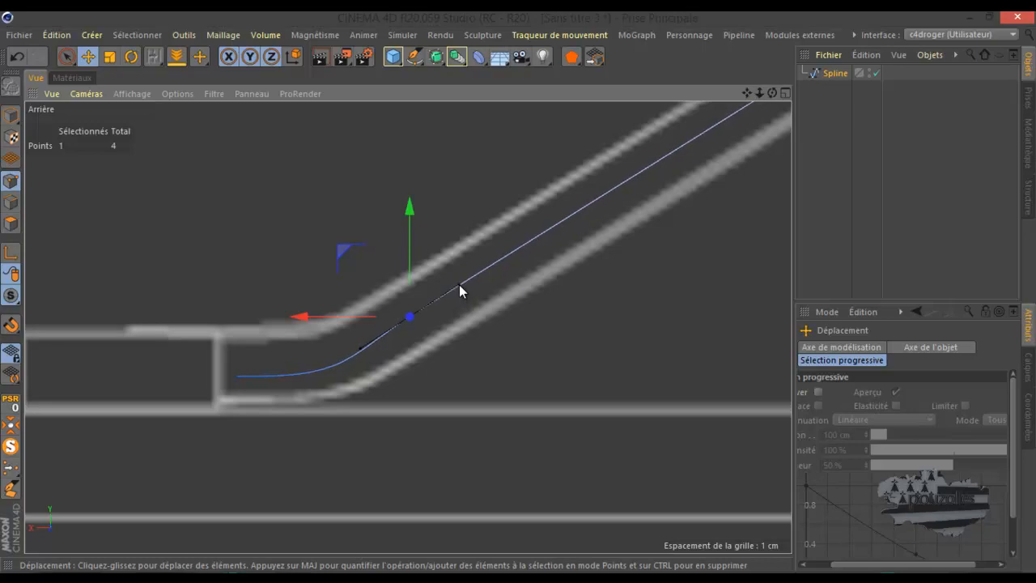
- Move the spline's lower end point up and toward the bend, and adjust its tangent to follow the arm's curve
{"action": "left_click", "coordinate": [238, 374]}
{"action": "left_click_drag", "start_coordinate": [239, 319], "coordinate": [239, 311]}
{"action": "left_click_drag", "start_coordinate": [320, 367], "coordinate": [320, 365]}
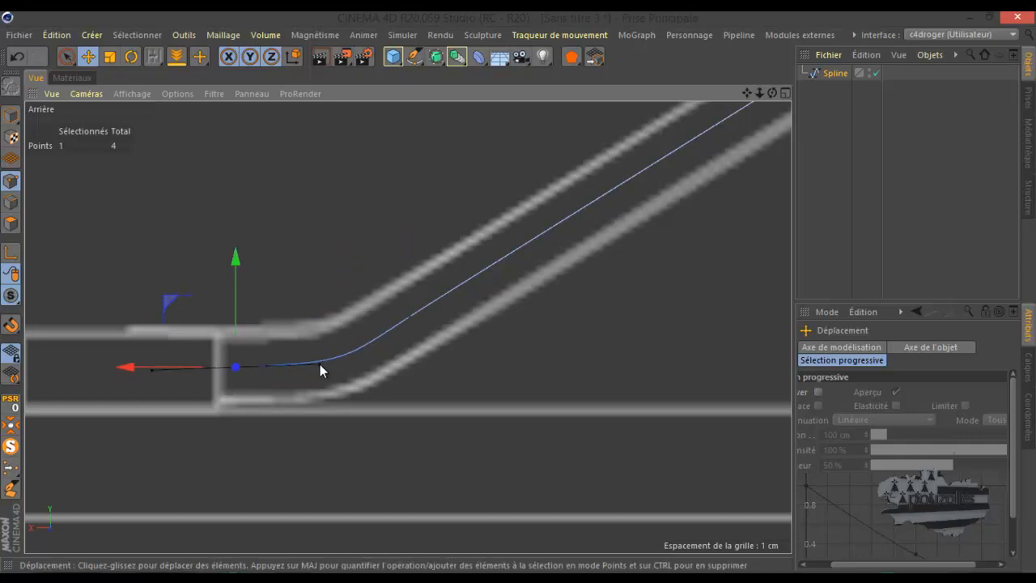
{"action": "left_click_drag", "start_coordinate": [136, 367], "coordinate": [175, 370]}
{"action": "mouse_move", "coordinate": [281, 277]}
{"action": "left_mouse_down"}
{"action": "mouse_move", "coordinate": [275, 267]}
{"action": "mouse_move", "coordinate": [273, 277]}
{"action": "left_mouse_up"}
{"action": "left_click_drag", "start_coordinate": [347, 361], "coordinate": [334, 357]}
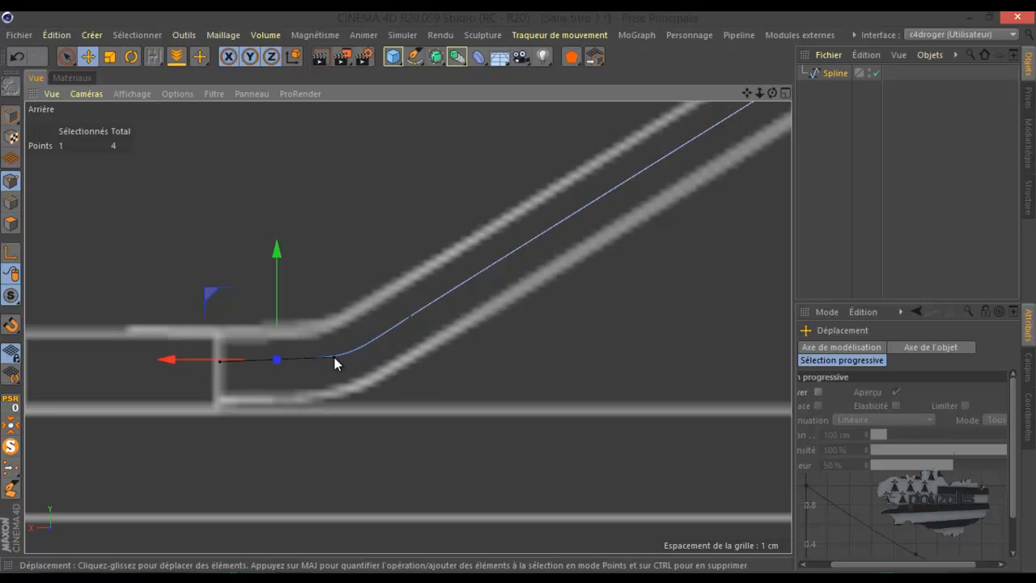
- Extend the spline with a Pen point inside the lower fitting and deselect the finished spline
{"action": "left_click_drag", "start_coordinate": [200, 56], "coordinate": [239, 103]}
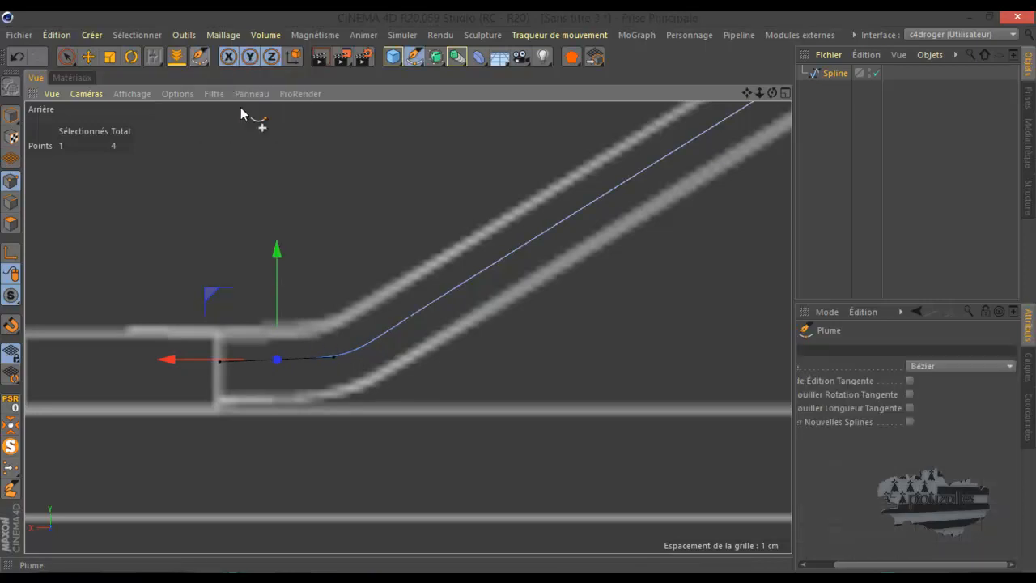
{"action": "left_click", "coordinate": [152, 363]}
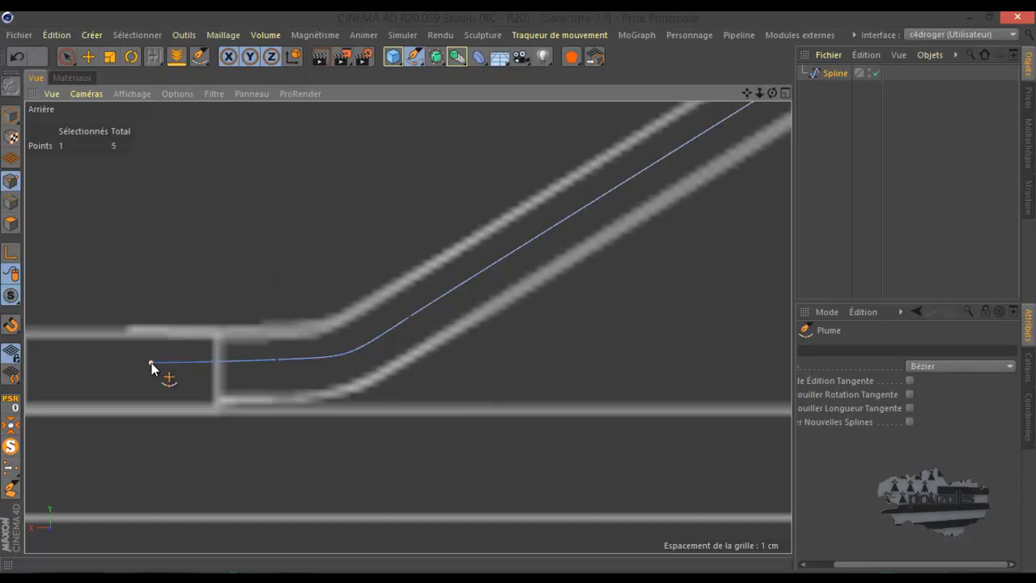
{"action": "scroll", "coordinate": [227, 299], "scroll_direction": "down", "scroll_amount": 10}
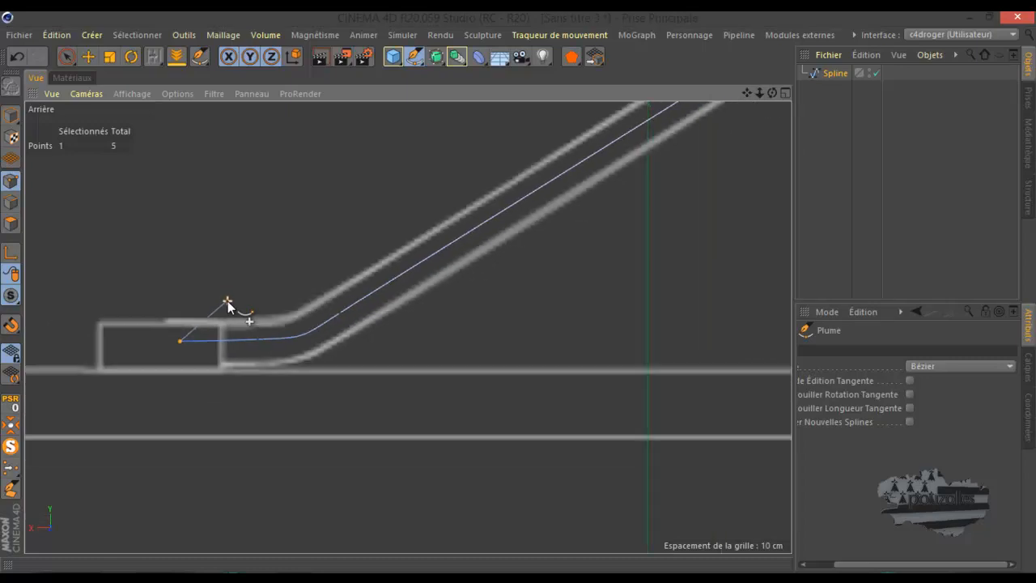
{"action": "left_click", "coordinate": [838, 136]}
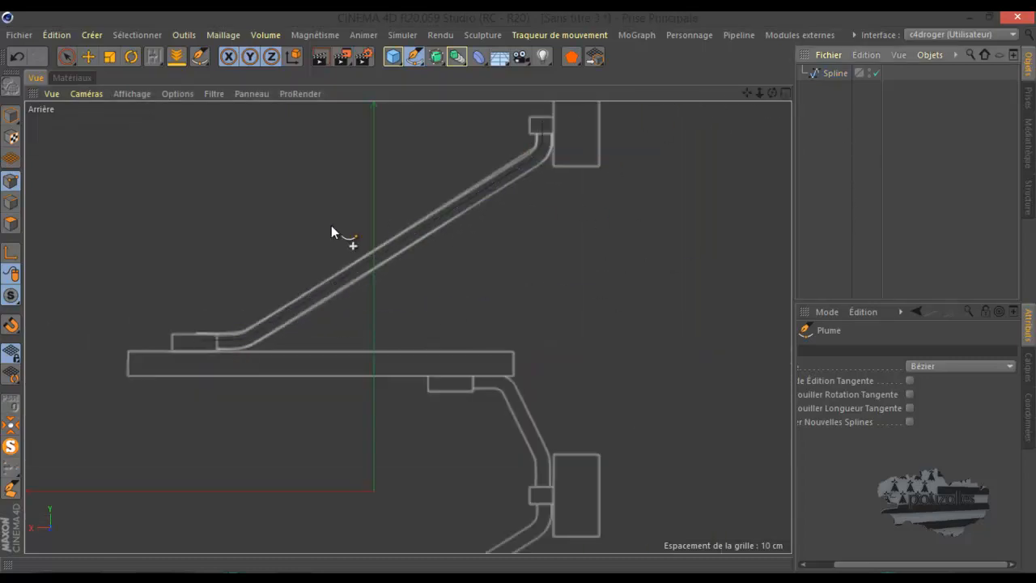
- Add a circle spline as the arm's profile and set its radius to 4 cm
{"action": "scroll", "coordinate": [331, 225], "scroll_direction": "up", "scroll_amount": 3}
{"action": "scroll", "coordinate": [331, 225], "scroll_direction": "down", "scroll_amount": 2}
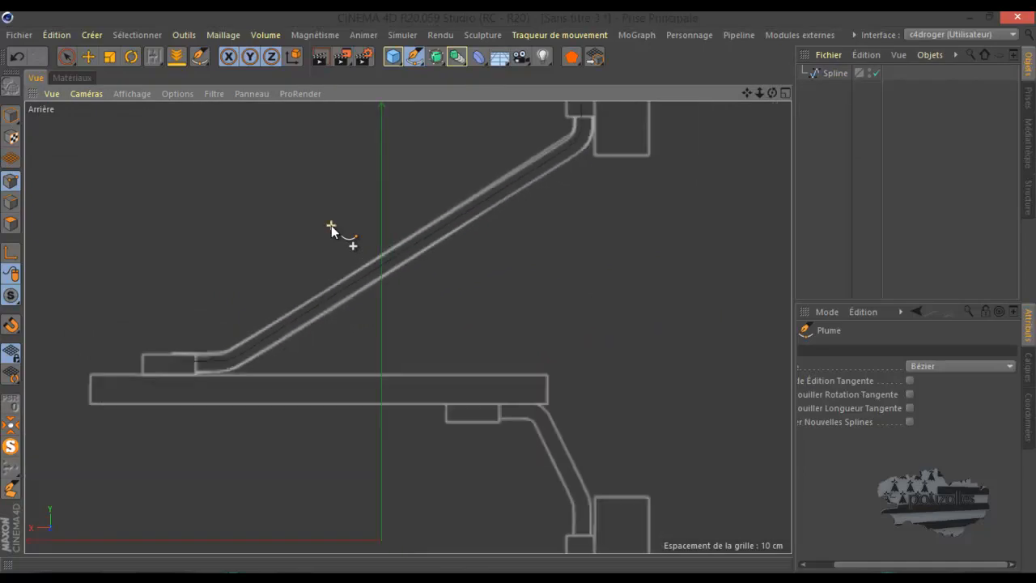
{"action": "left_click", "coordinate": [415, 57]}
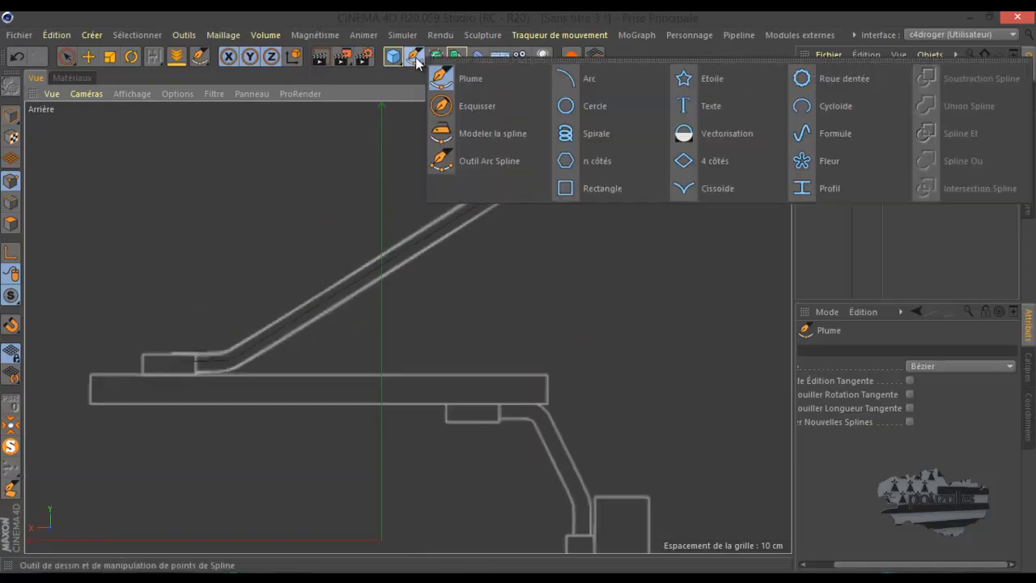
{"action": "left_click", "coordinate": [593, 107]}
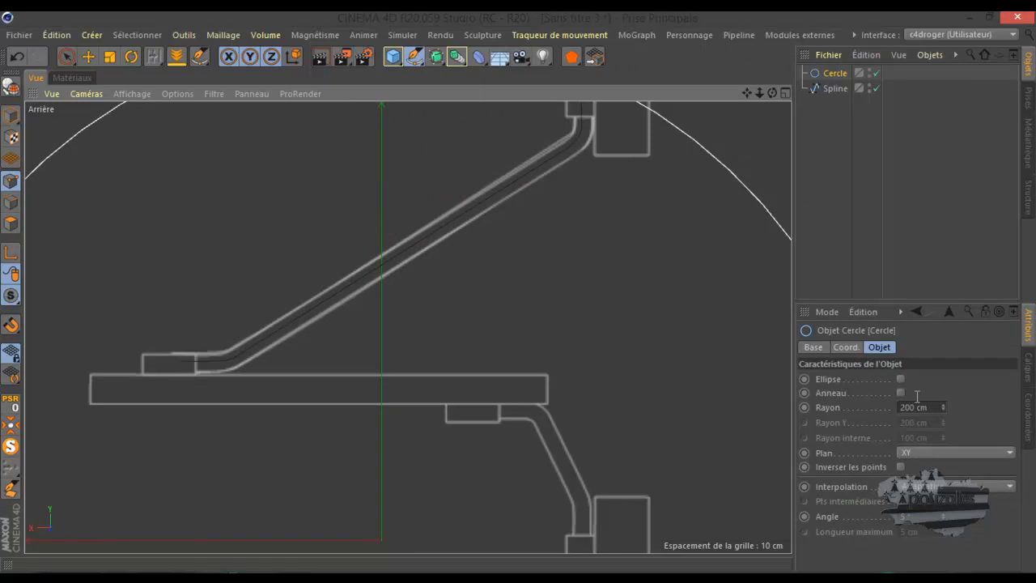
{"action": "double_click", "coordinate": [913, 408]}
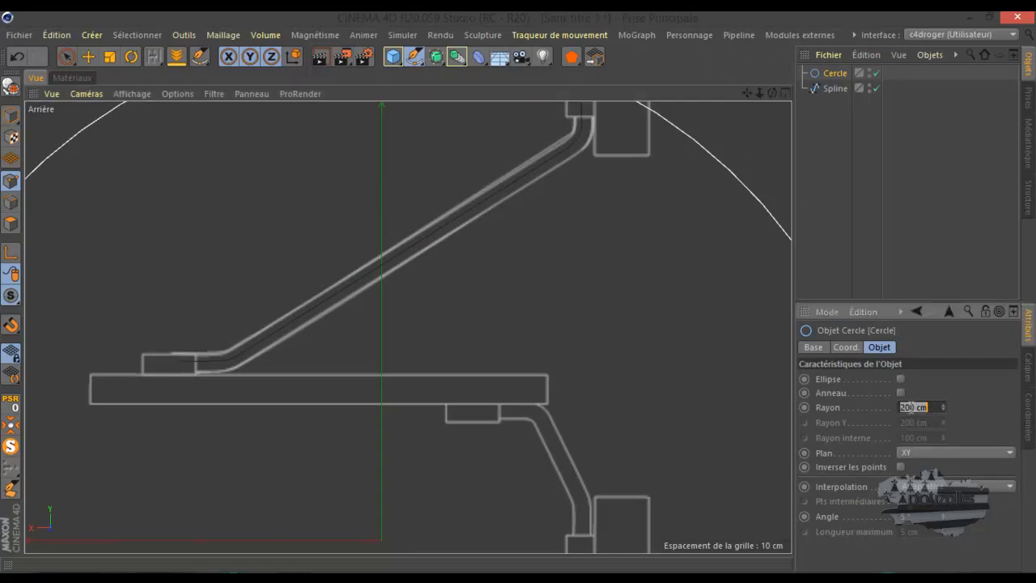
{"action": "type", "text": "7"}
{"action": "key", "text": "Return"}
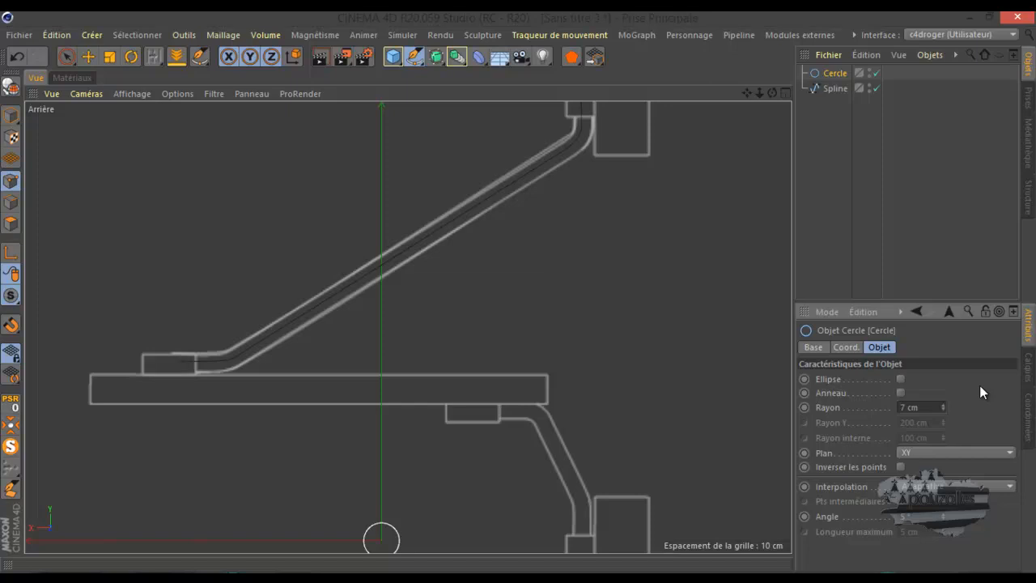
{"action": "left_click", "coordinate": [942, 409]}
{"action": "left_click", "coordinate": [942, 409]}
{"action": "left_click", "coordinate": [942, 409]}
- Add a sweep object (Extrusion contrôlée) and nest the circle and the arm spline under it
{"action": "left_click", "coordinate": [437, 59]}
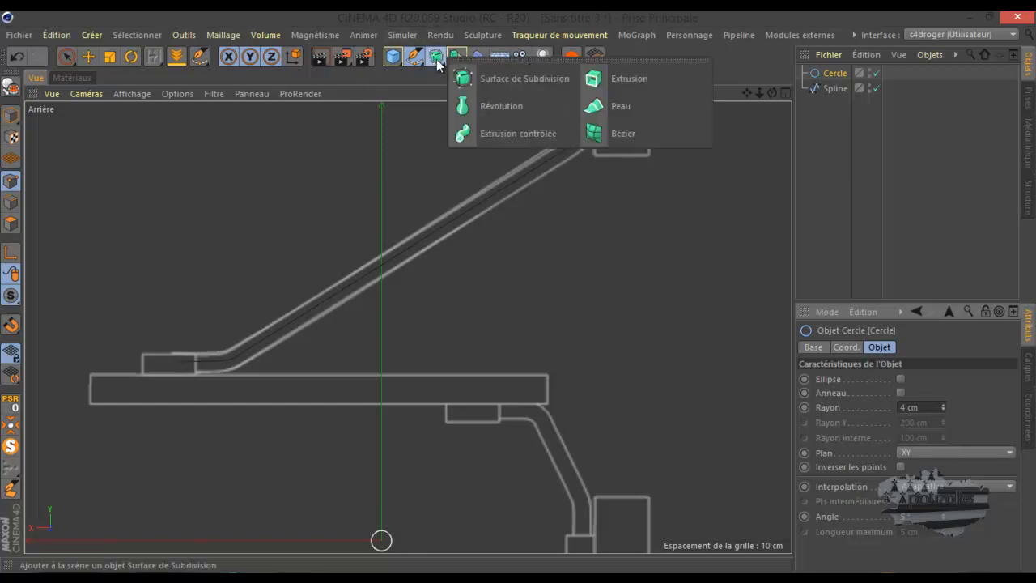
{"action": "left_click", "coordinate": [511, 134]}
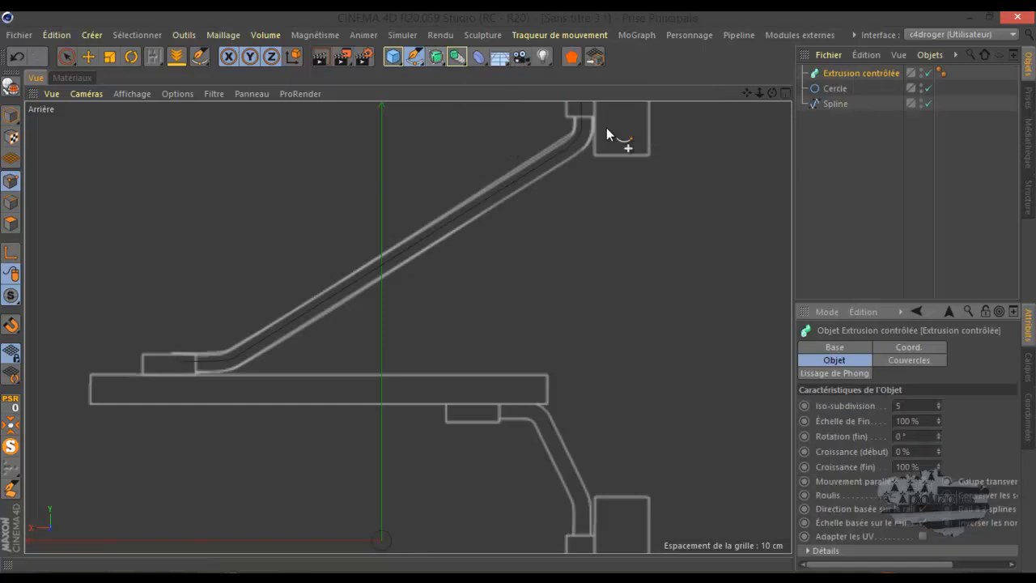
{"action": "left_click_drag", "start_coordinate": [856, 90], "coordinate": [824, 107]}
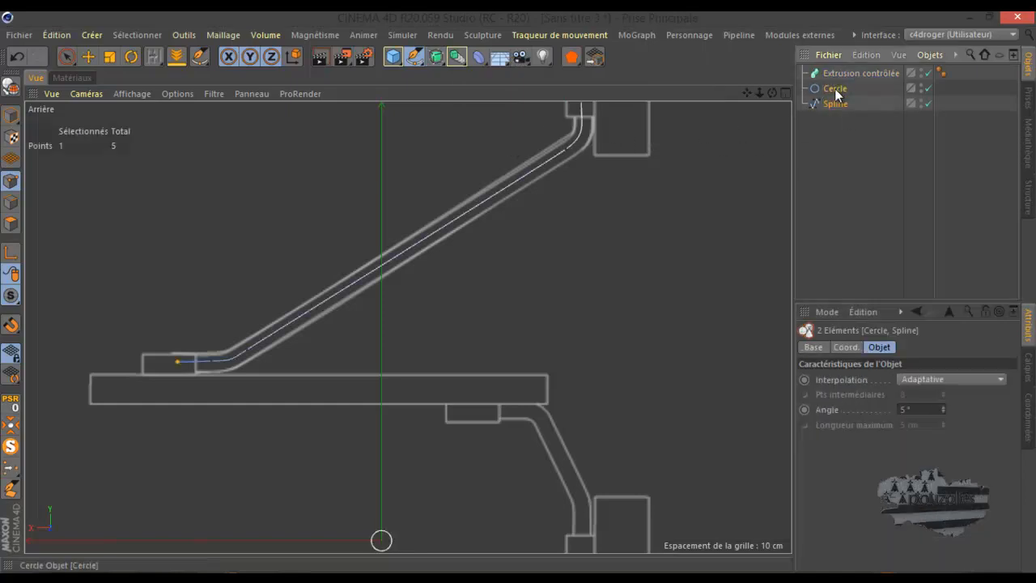
{"action": "left_click_drag", "start_coordinate": [857, 73], "coordinate": [857, 71]}
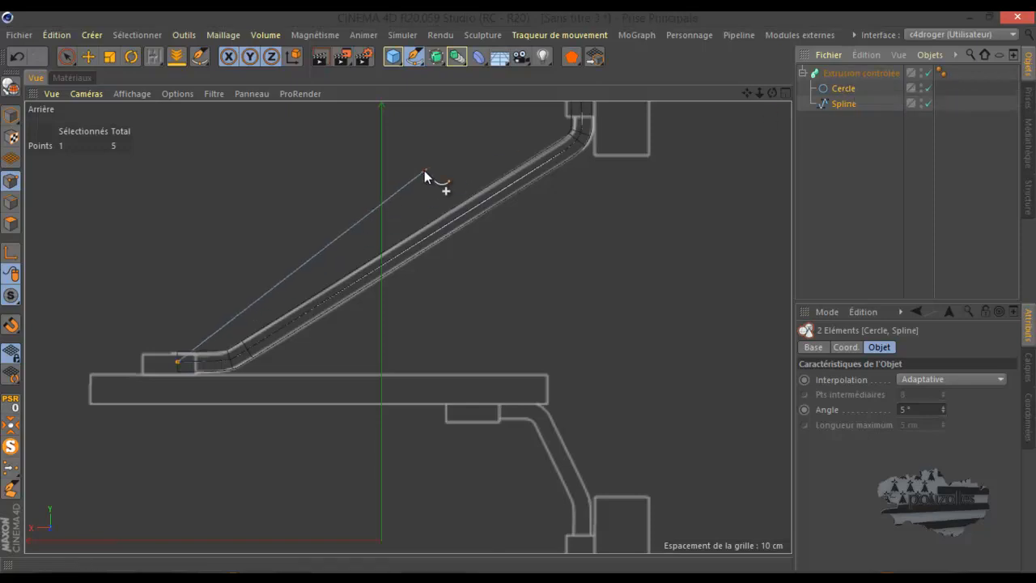
{"action": "left_click", "coordinate": [89, 56]}
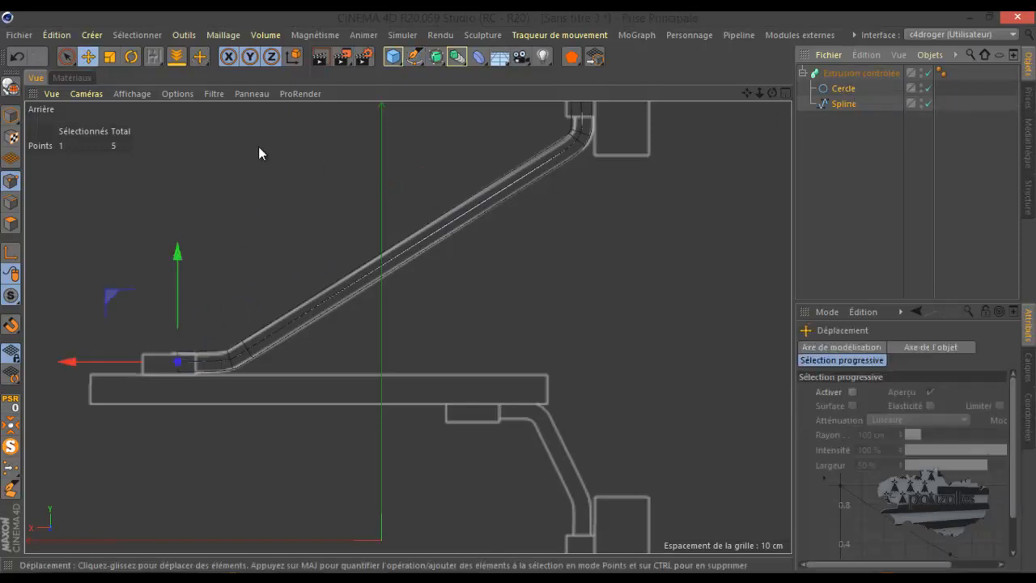
- Examine how the swept tube matches the blueprint along the diagonal arm and at its lower and upper bends
{"action": "scroll", "coordinate": [297, 183], "scroll_direction": "up", "scroll_amount": 3}
{"action": "scroll", "coordinate": [308, 199], "scroll_direction": "down", "scroll_amount": 2}
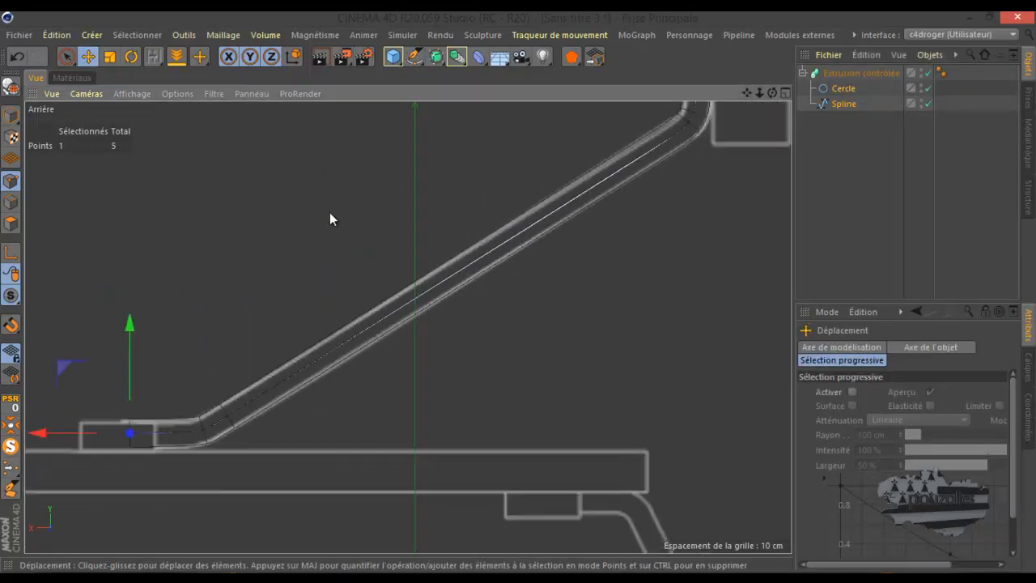
{"action": "scroll", "coordinate": [285, 394], "scroll_direction": "up", "scroll_amount": 5}
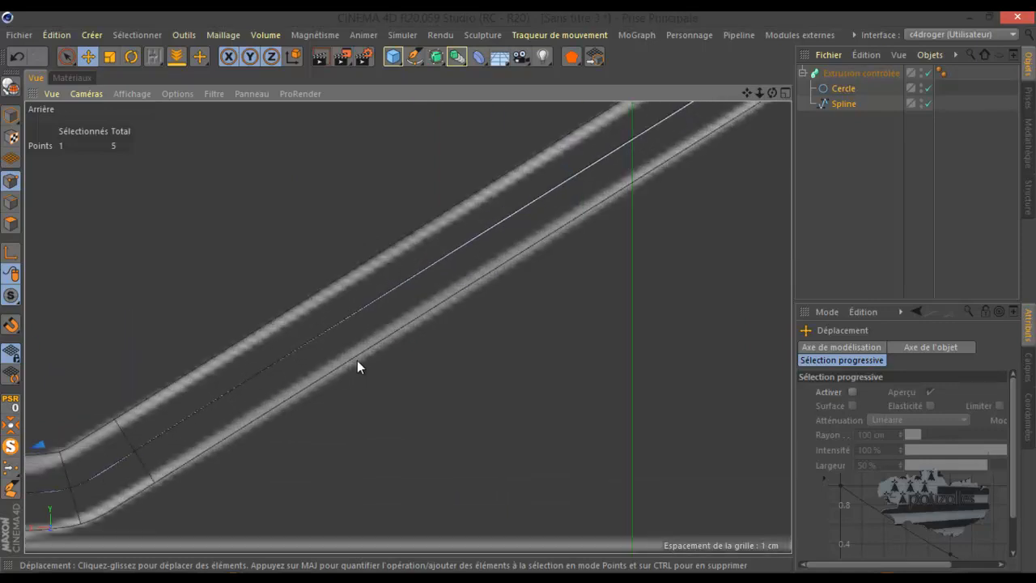
{"action": "scroll", "coordinate": [372, 292], "scroll_direction": "down", "scroll_amount": 5}
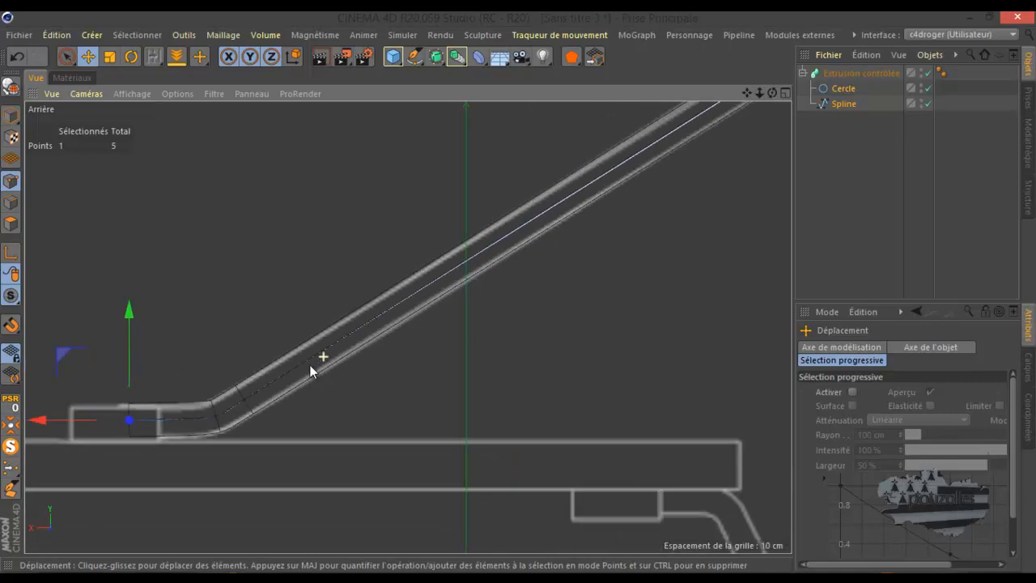
{"action": "scroll", "coordinate": [208, 374], "scroll_direction": "up", "scroll_amount": 2}
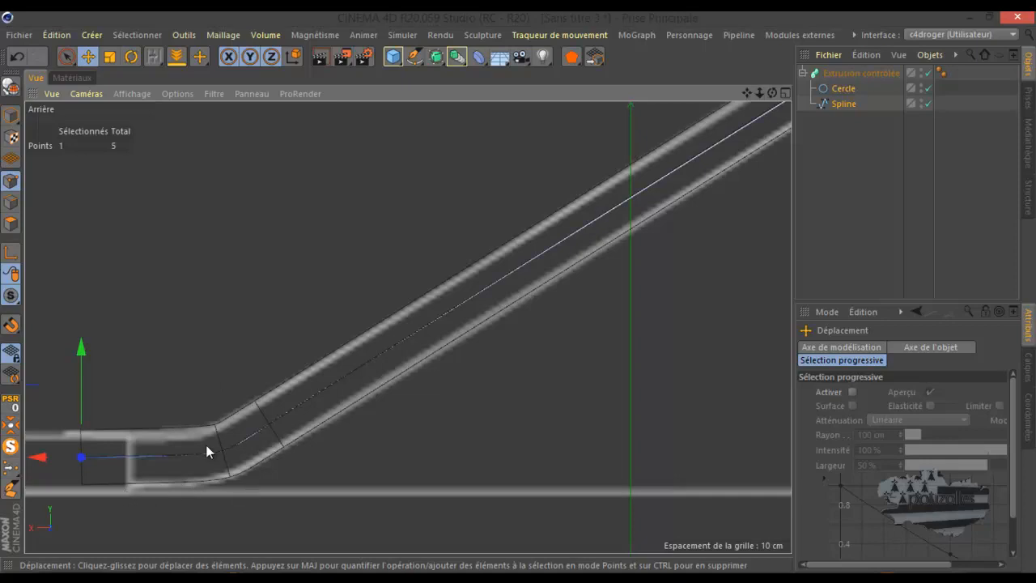
{"action": "scroll", "coordinate": [160, 408], "scroll_direction": "down", "scroll_amount": 3}
{"action": "scroll", "coordinate": [539, 200], "scroll_direction": "up", "scroll_amount": 5}
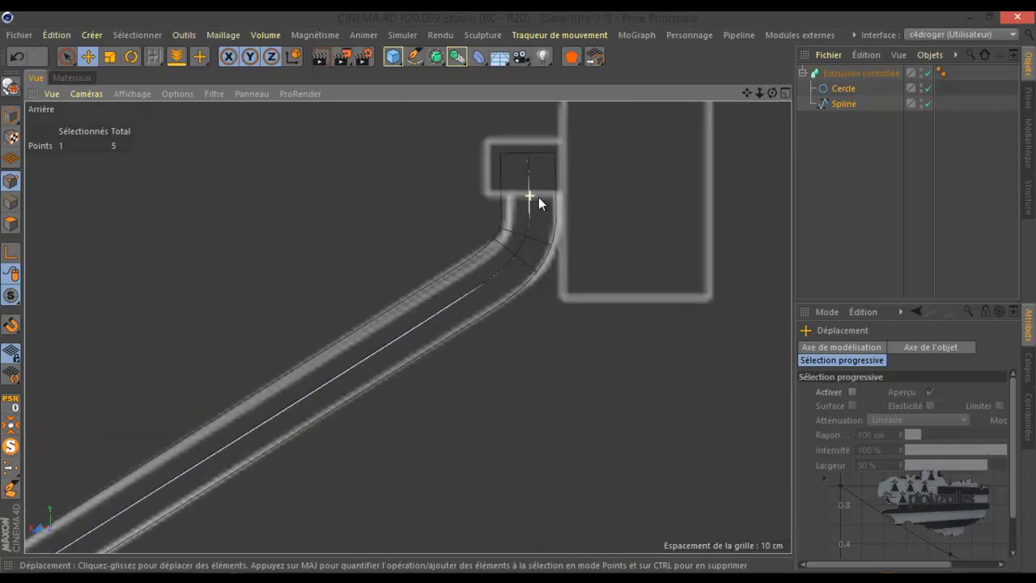
{"action": "scroll", "coordinate": [542, 197], "scroll_direction": "down", "scroll_amount": 6}
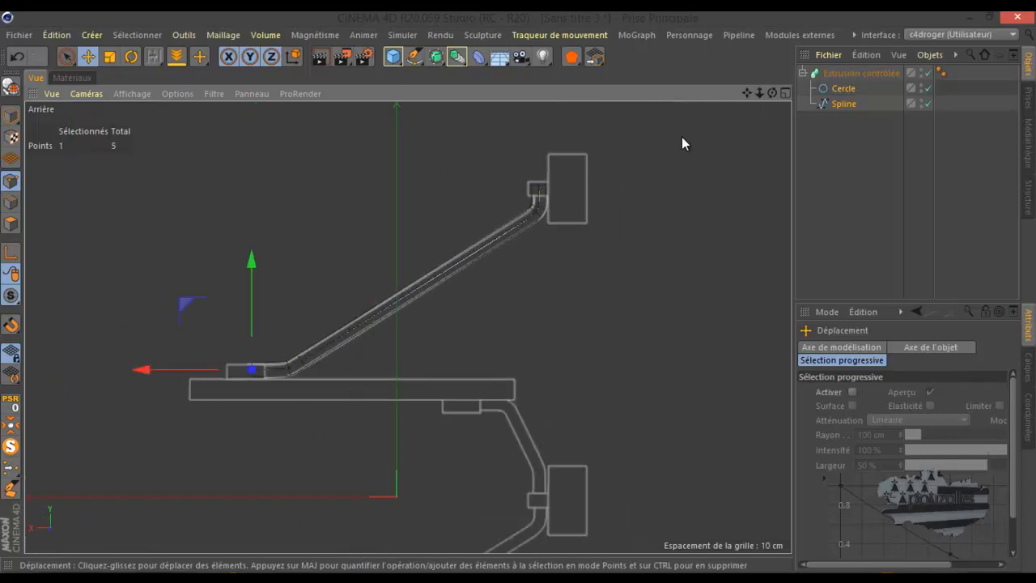
- Deselect all objects and start a separate Bézier spline with the Pen tool inside the small fitting under the shelf board
{"action": "scroll", "coordinate": [681, 143], "scroll_direction": "down", "scroll_amount": 3}
{"action": "scroll", "coordinate": [613, 277], "scroll_direction": "up", "scroll_amount": 5}
{"action": "scroll", "coordinate": [603, 288], "scroll_direction": "down", "scroll_amount": 3}
{"action": "scroll", "coordinate": [591, 365], "scroll_direction": "up", "scroll_amount": 1}
{"action": "scroll", "coordinate": [595, 343], "scroll_direction": "up", "scroll_amount": 3}
{"action": "left_click_drag", "start_coordinate": [747, 92], "coordinate": [734, 143]}
{"action": "scroll", "coordinate": [578, 191], "scroll_direction": "up", "scroll_amount": 3}
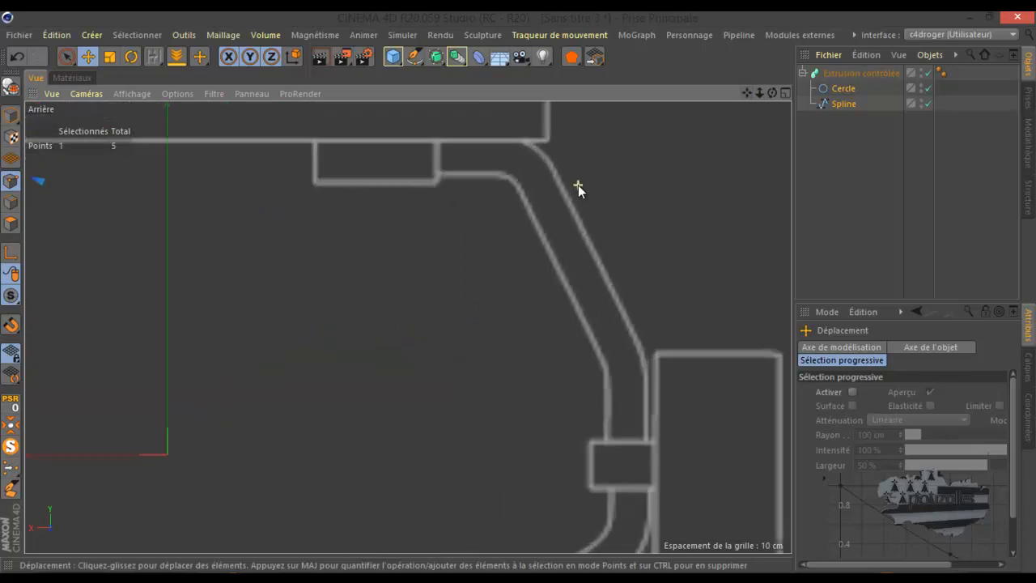
{"action": "left_click_drag", "start_coordinate": [199, 55], "coordinate": [250, 105]}
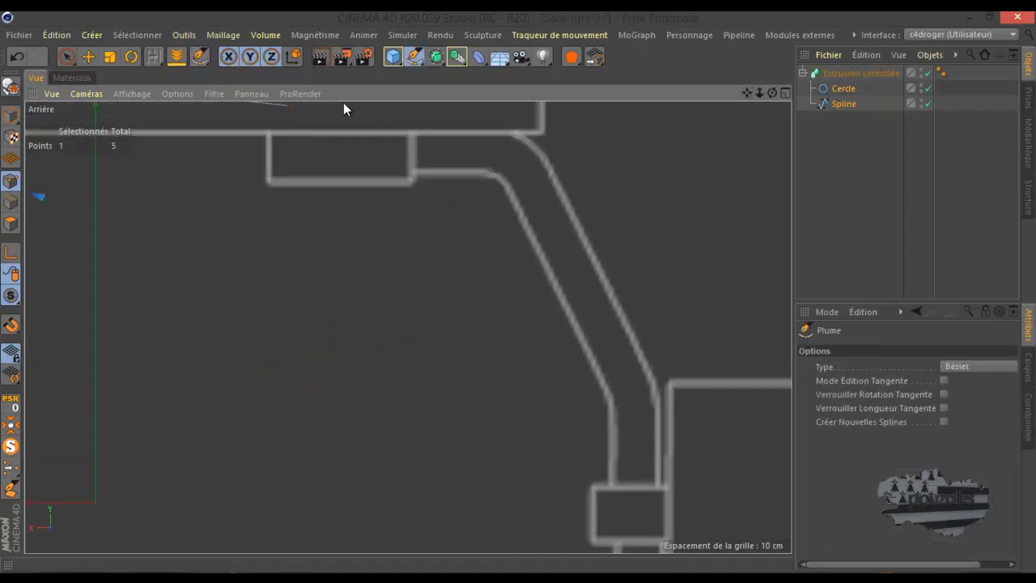
{"action": "left_click", "coordinate": [857, 105]}
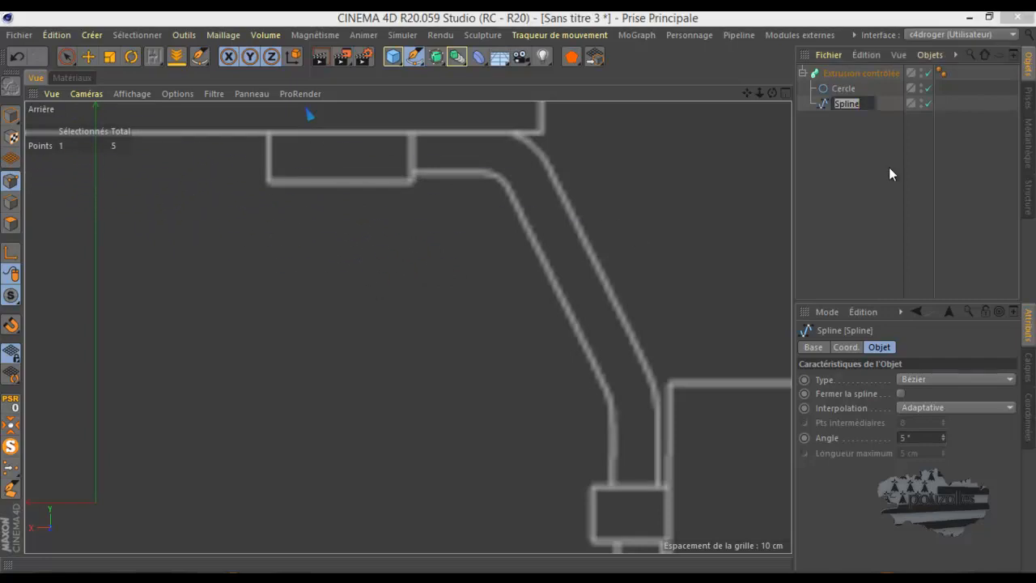
{"action": "left_click", "coordinate": [858, 166]}
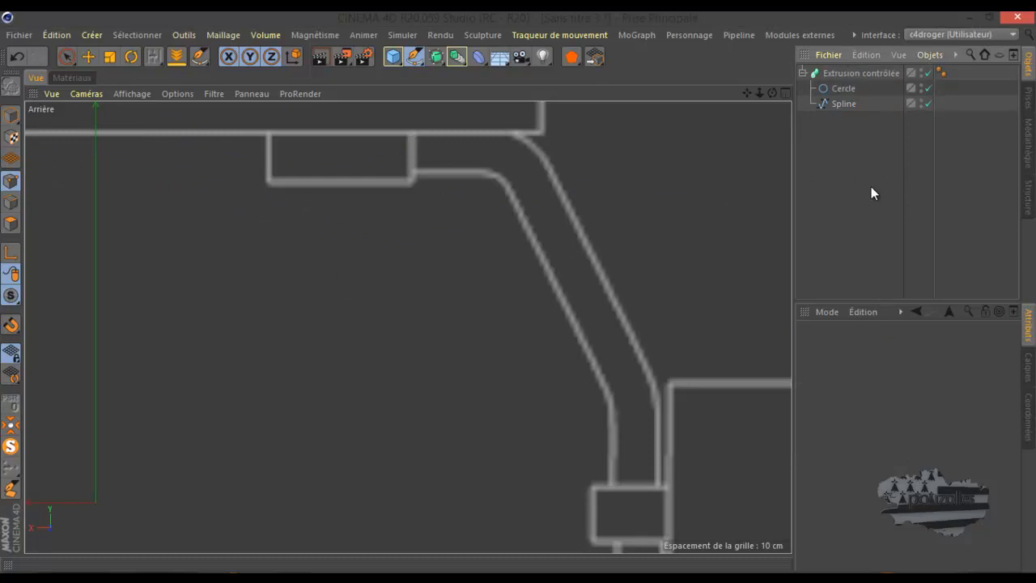
{"action": "left_click", "coordinate": [842, 88]}
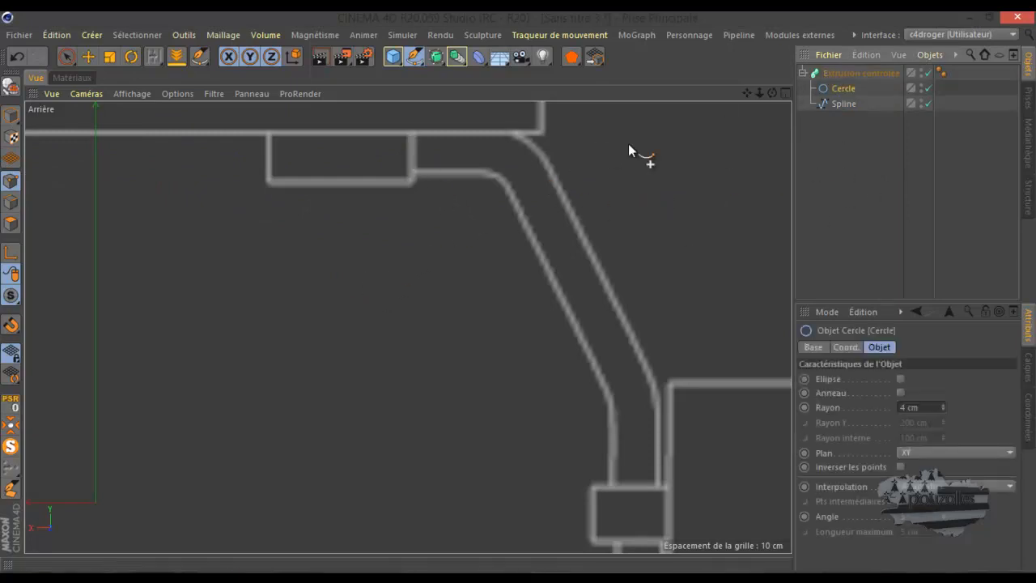
{"action": "left_click", "coordinate": [852, 146]}
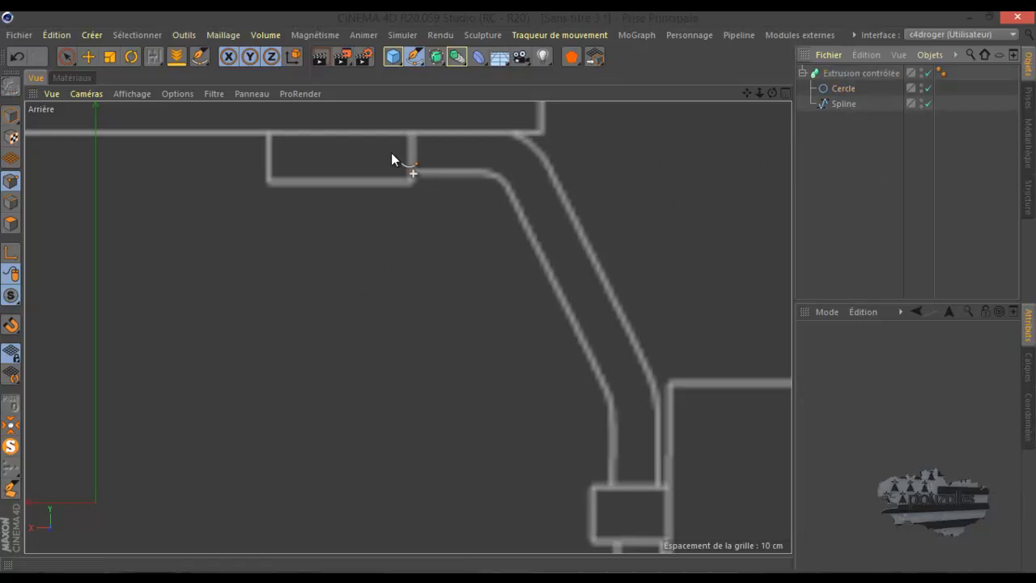
{"action": "scroll", "coordinate": [391, 152], "scroll_direction": "up", "scroll_amount": 2}
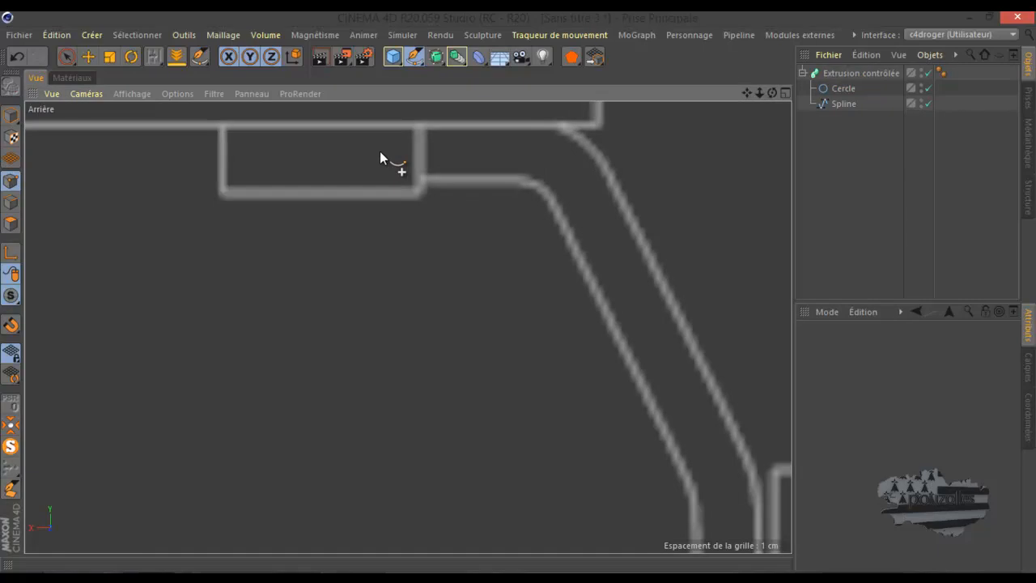
{"action": "left_click", "coordinate": [382, 150]}
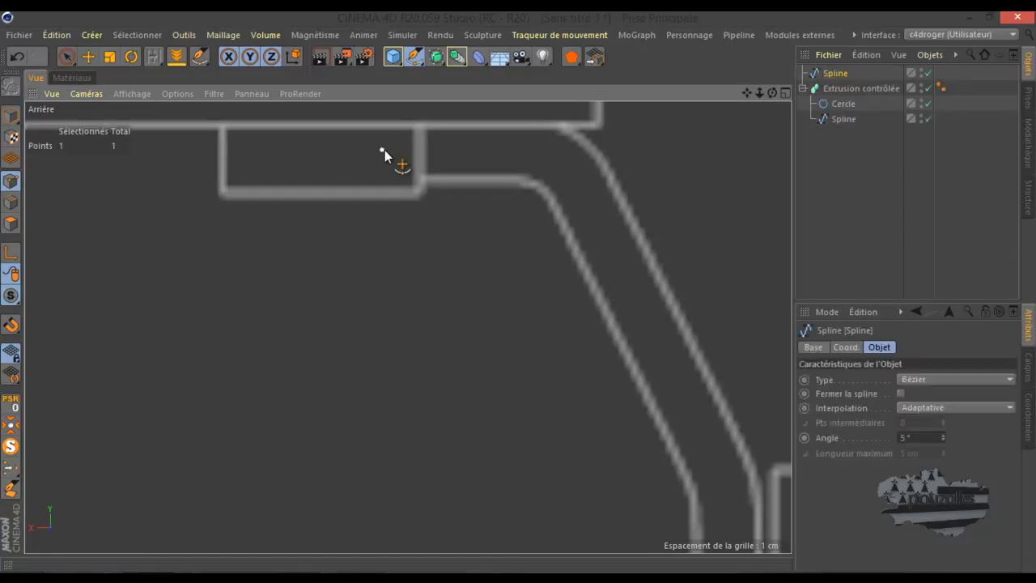
- Trace the spline out of the fitting, around the upper bend and along the short diagonal to the start of the lower bend
{"action": "left_click", "coordinate": [469, 150]}
{"action": "left_click_drag", "start_coordinate": [586, 204], "coordinate": [613, 257]}
{"action": "scroll", "coordinate": [583, 209], "scroll_direction": "down", "scroll_amount": 4}
{"action": "scroll", "coordinate": [634, 342], "scroll_direction": "up", "scroll_amount": 5}
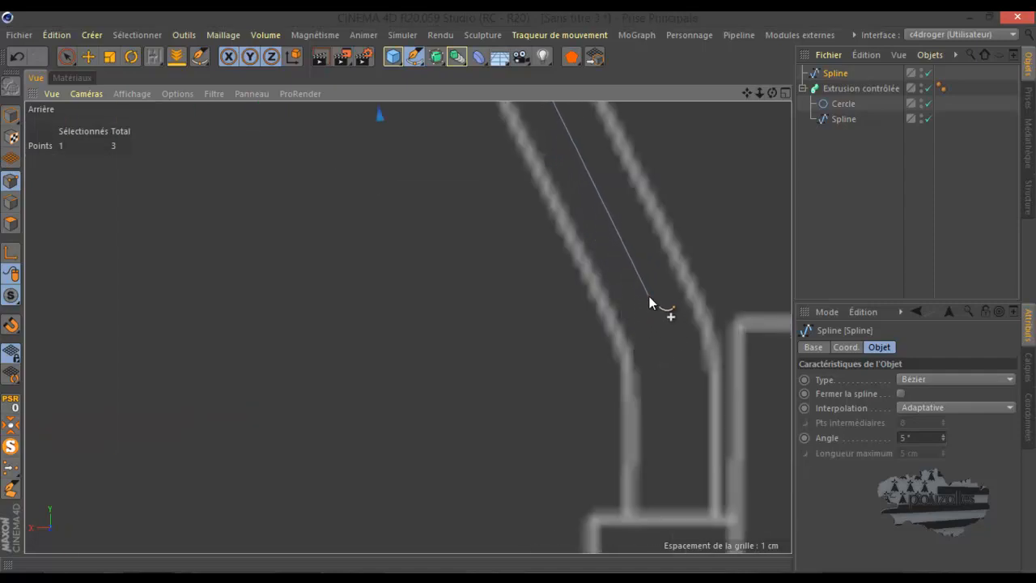
{"action": "left_click_drag", "start_coordinate": [650, 297], "coordinate": [659, 316]}
{"action": "scroll", "coordinate": [655, 417], "scroll_direction": "down", "scroll_amount": 8}
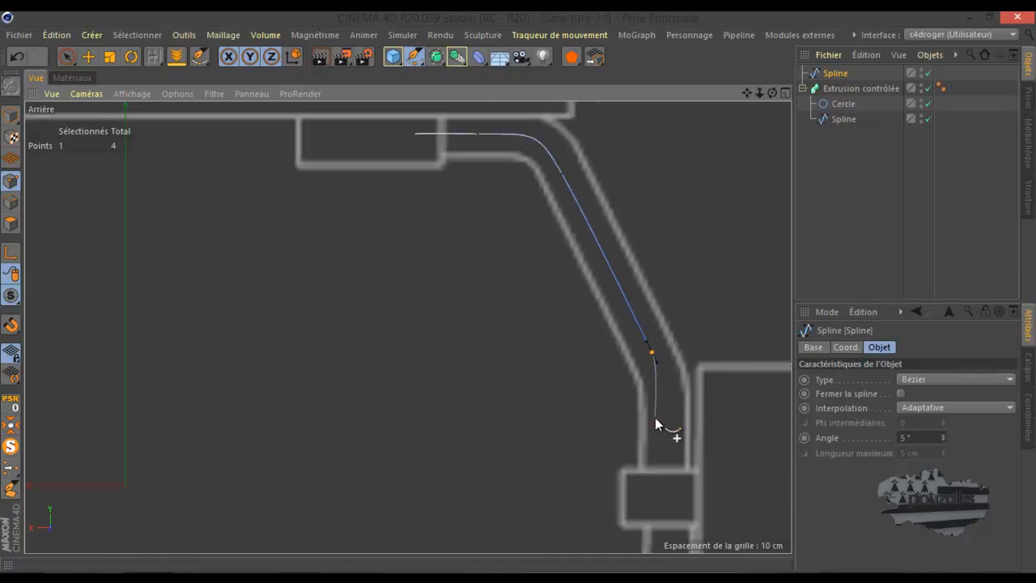
{"action": "scroll", "coordinate": [654, 416], "scroll_direction": "up", "scroll_amount": 8}
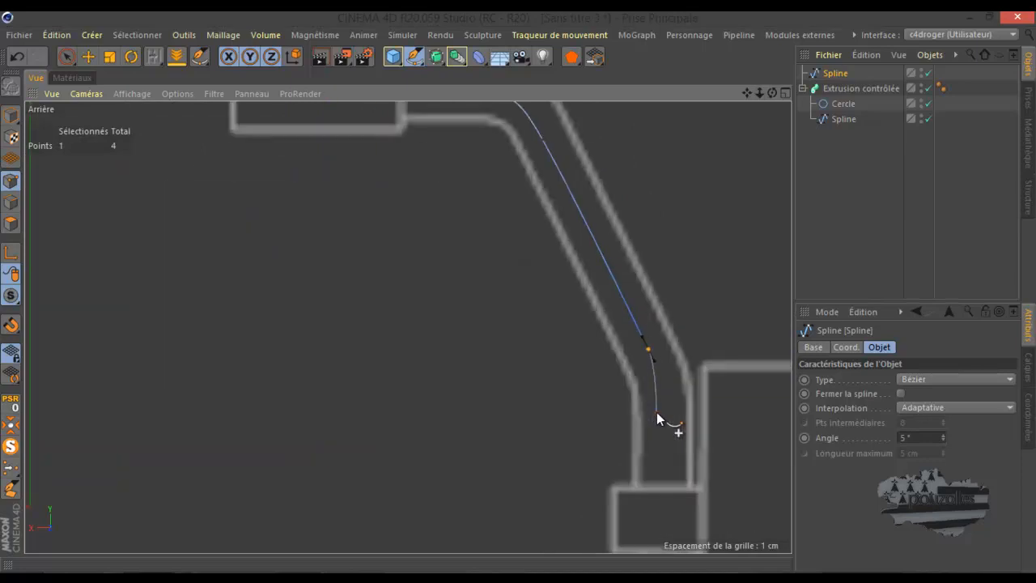
- Continue the spline straight down through the square bracket and curve it around the bend into the long diagonal arm
{"action": "left_click", "coordinate": [661, 418]}
{"action": "scroll", "coordinate": [662, 440], "scroll_direction": "down", "scroll_amount": 4}
{"action": "scroll", "coordinate": [661, 499], "scroll_direction": "up", "scroll_amount": 5}
{"action": "scroll", "coordinate": [661, 499], "scroll_direction": "down", "scroll_amount": 4}
{"action": "scroll", "coordinate": [657, 458], "scroll_direction": "up", "scroll_amount": 5}
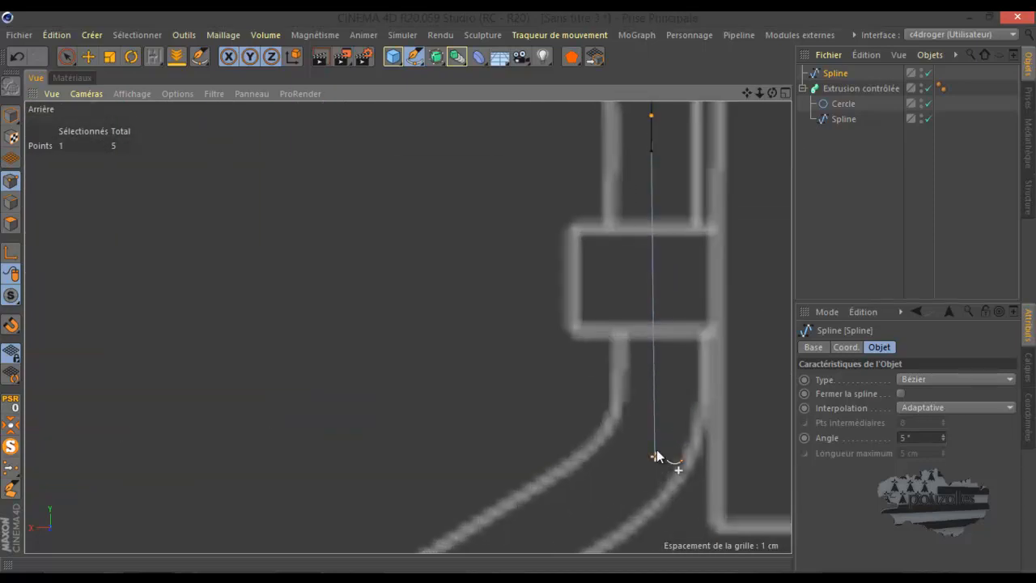
{"action": "left_click", "coordinate": [658, 370]}
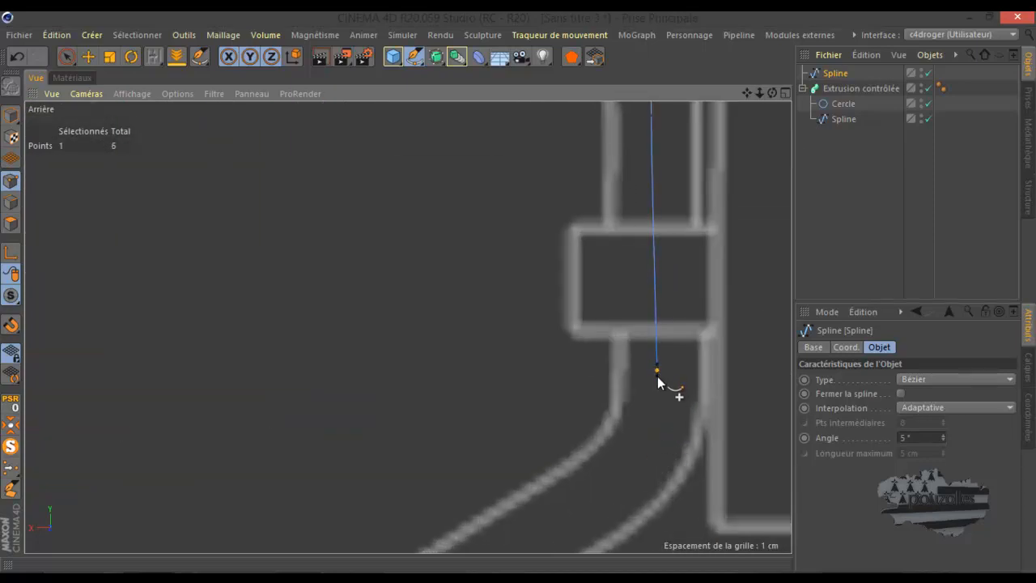
{"action": "left_click_drag", "start_coordinate": [620, 484], "coordinate": [586, 515]}
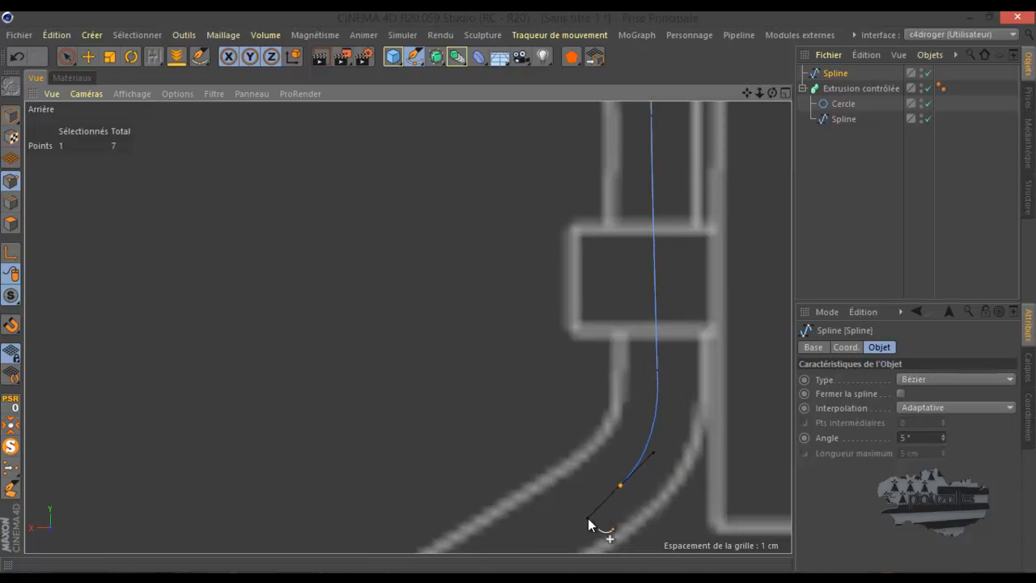
{"action": "left_click_drag", "start_coordinate": [586, 515], "coordinate": [587, 515]}
- Extend the spline along the long diagonal, curve it at the lower bend and end it inside the fitting on the lower shelf board
{"action": "scroll", "coordinate": [676, 327], "scroll_direction": "down", "scroll_amount": 3}
{"action": "scroll", "coordinate": [680, 332], "scroll_direction": "down", "scroll_amount": 3}
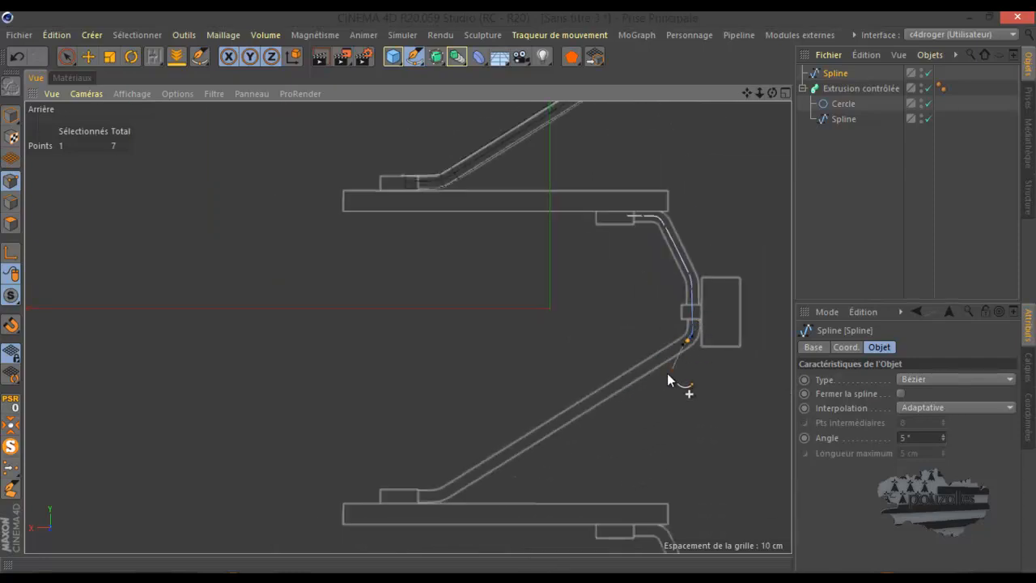
{"action": "scroll", "coordinate": [448, 522], "scroll_direction": "up", "scroll_amount": 5}
{"action": "scroll", "coordinate": [438, 516], "scroll_direction": "up", "scroll_amount": 1}
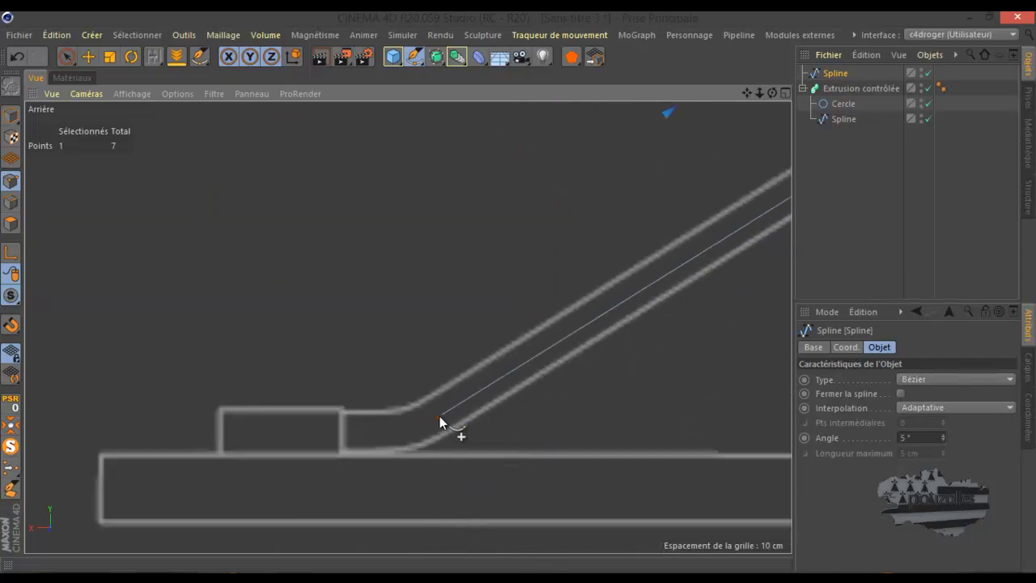
{"action": "left_click_drag", "start_coordinate": [448, 408], "coordinate": [437, 416]}
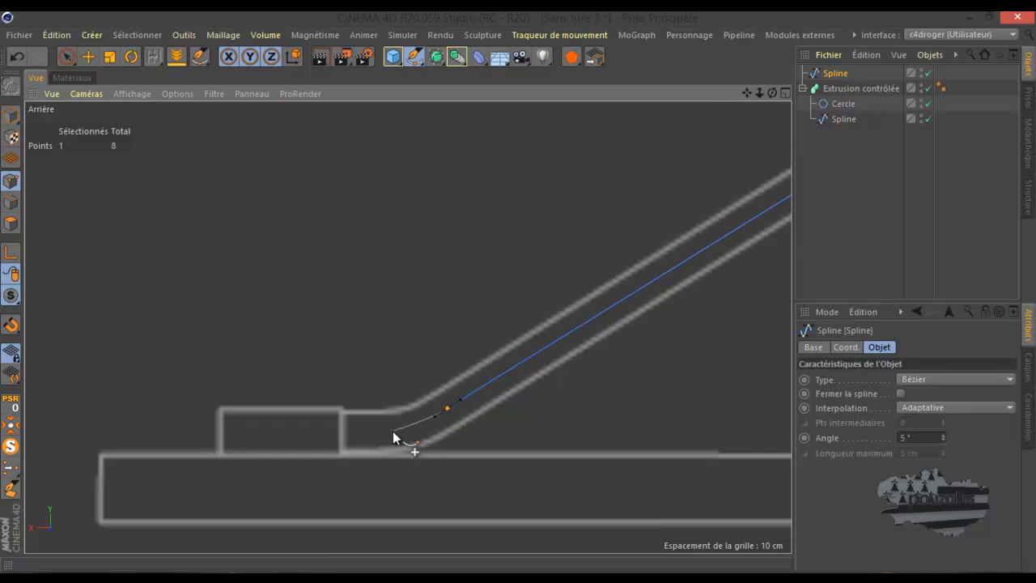
{"action": "left_click_drag", "start_coordinate": [392, 431], "coordinate": [366, 433]}
{"action": "left_click", "coordinate": [300, 432]}
{"action": "key", "text": "e"}
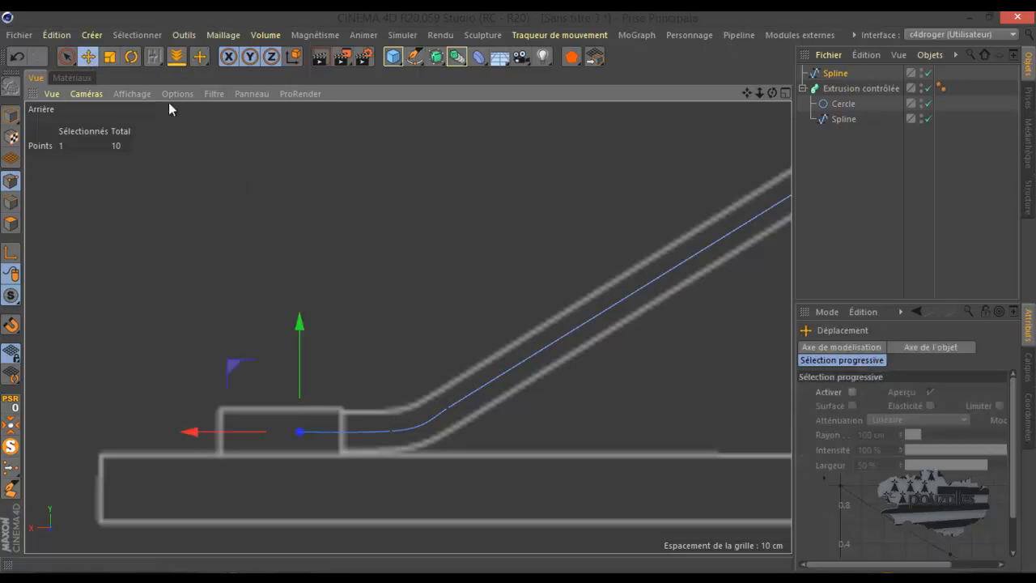
- Move the last three spline points so the curve runs centred between the blueprint lines through the lower bend and into the fitting
{"action": "scroll", "coordinate": [464, 415], "scroll_direction": "up", "scroll_amount": 3}
{"action": "left_click", "coordinate": [427, 402]}
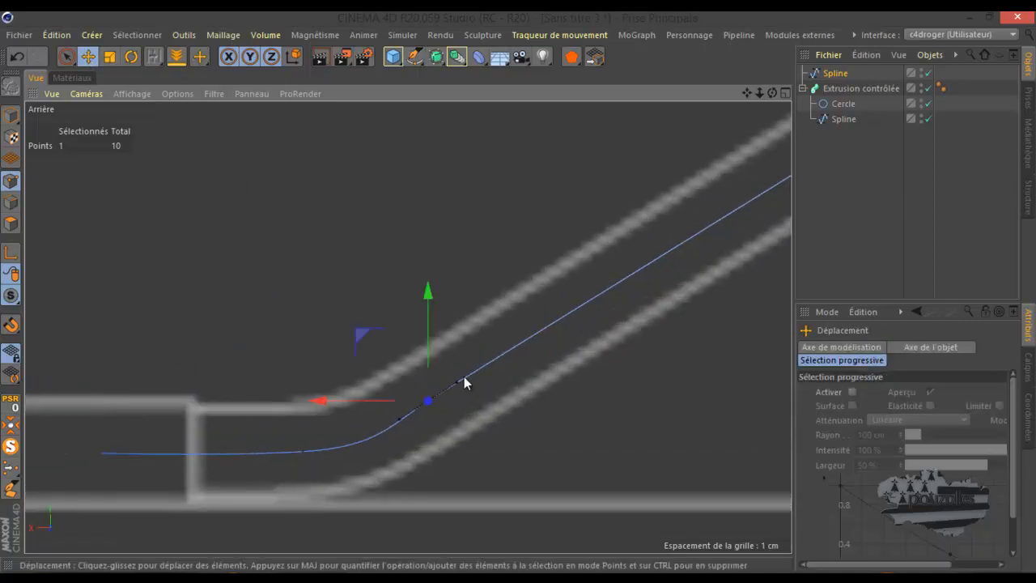
{"action": "left_click_drag", "start_coordinate": [361, 333], "coordinate": [377, 331]}
{"action": "left_click", "coordinate": [303, 451]}
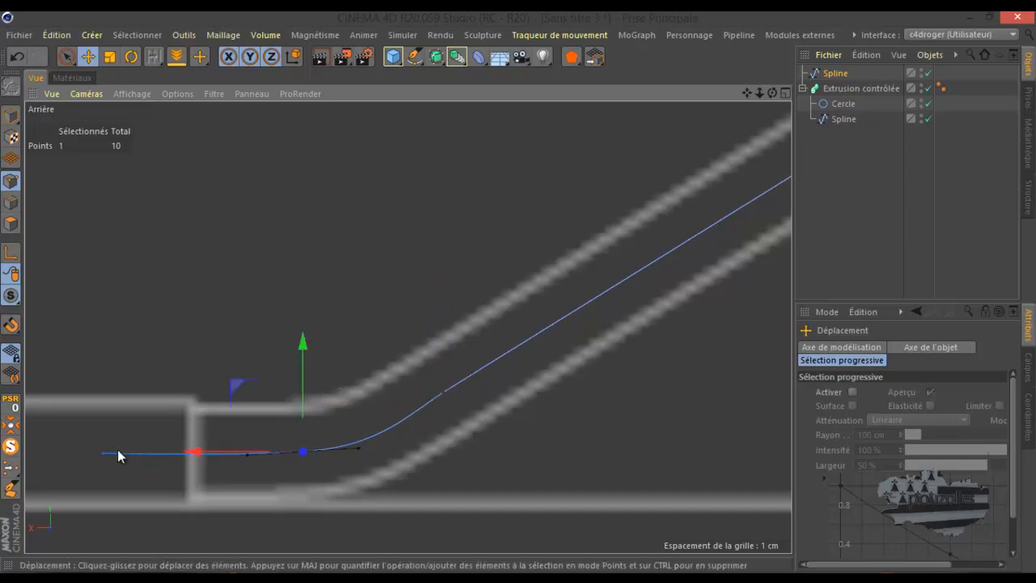
{"action": "left_click_drag", "start_coordinate": [305, 351], "coordinate": [306, 348]}
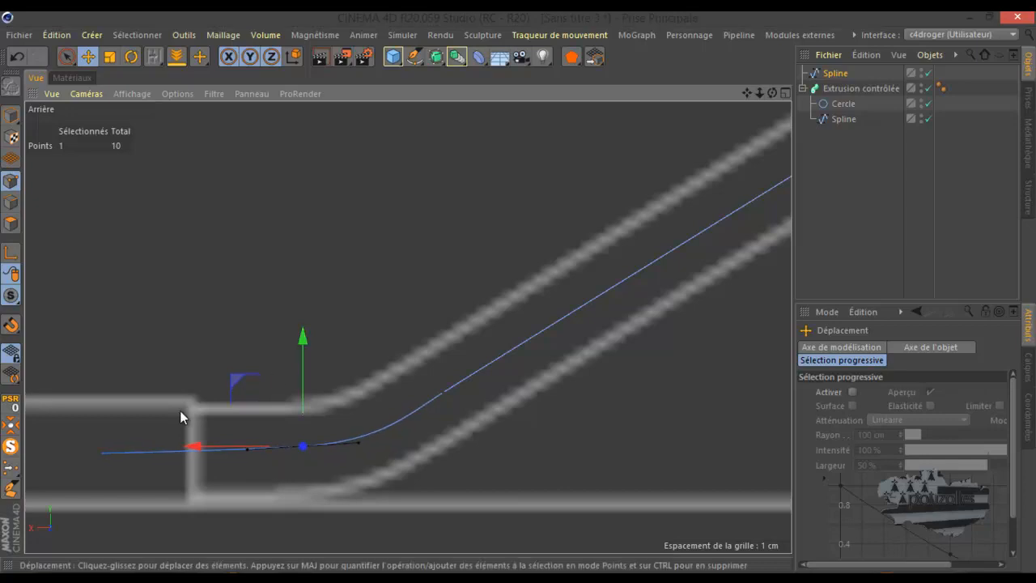
{"action": "left_click", "coordinate": [102, 449]}
{"action": "left_click_drag", "start_coordinate": [104, 383], "coordinate": [105, 382]}
{"action": "scroll", "coordinate": [328, 413], "scroll_direction": "down", "scroll_amount": 4}
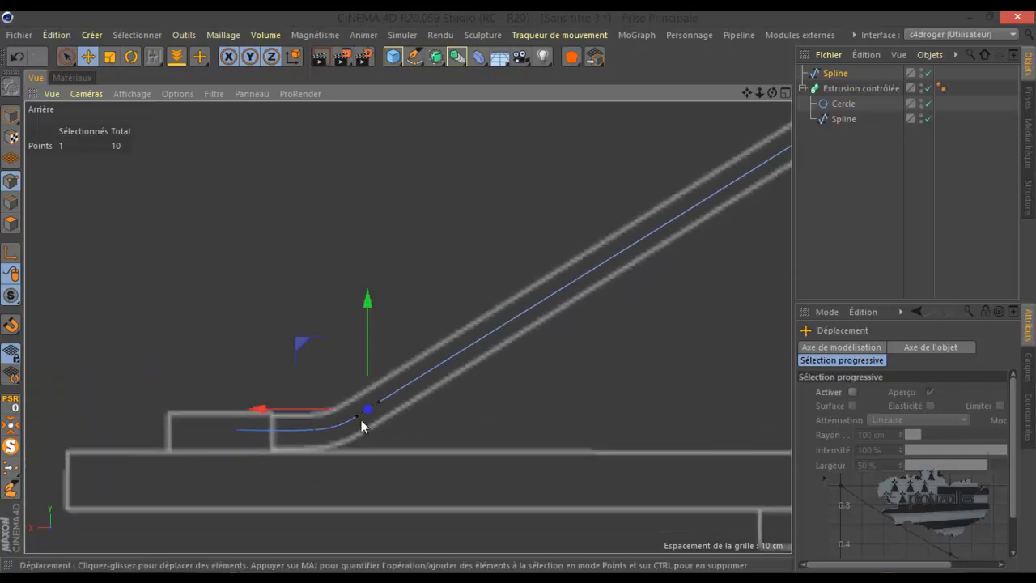
{"action": "scroll", "coordinate": [360, 421], "scroll_direction": "up", "scroll_amount": 4}
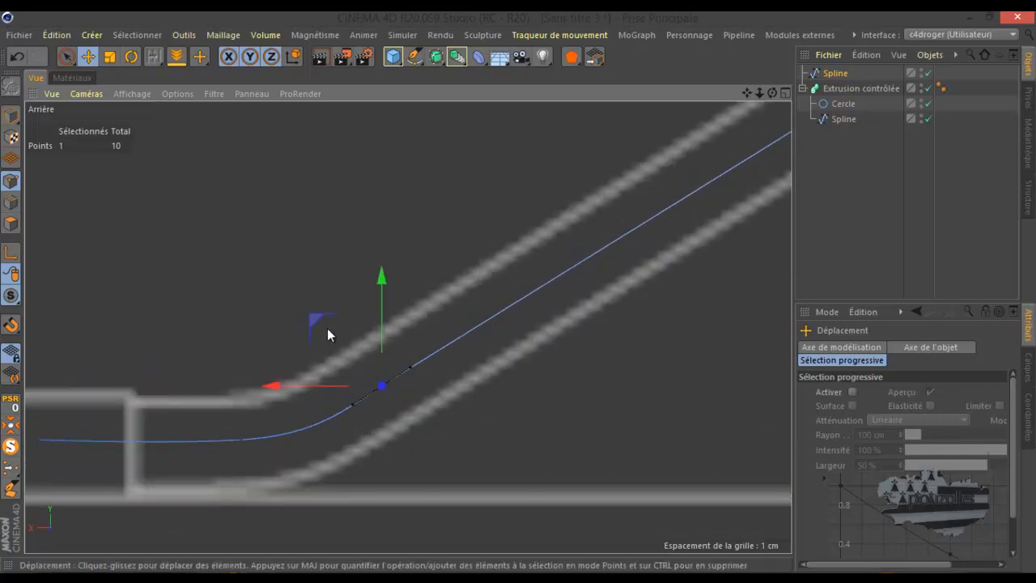
{"action": "left_click_drag", "start_coordinate": [319, 320], "coordinate": [321, 321]}
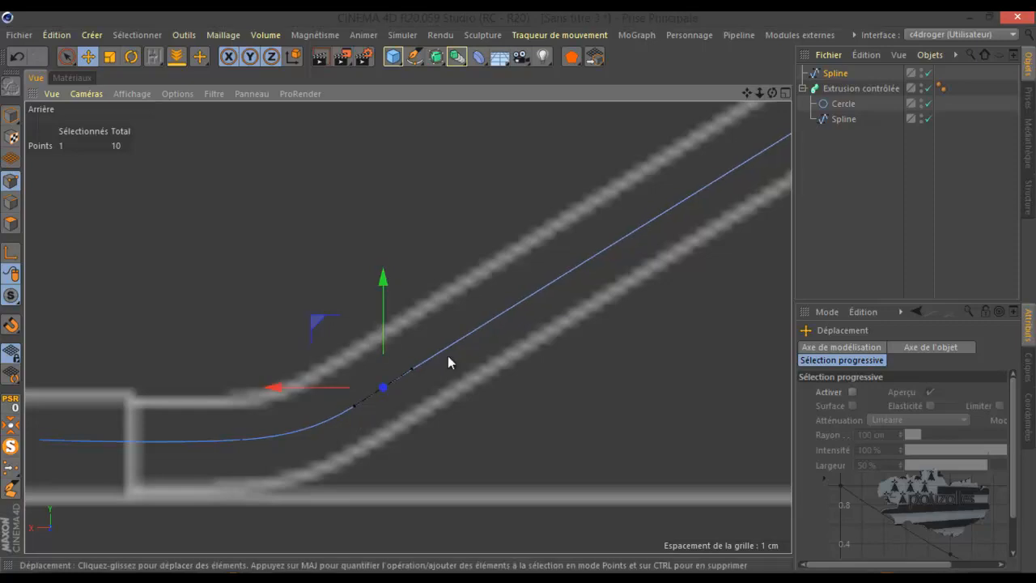
- Duplicate the 4 cm circle out of the sweep object to serve as the profile for the second spline
{"action": "scroll", "coordinate": [550, 361], "scroll_direction": "down", "scroll_amount": 1}
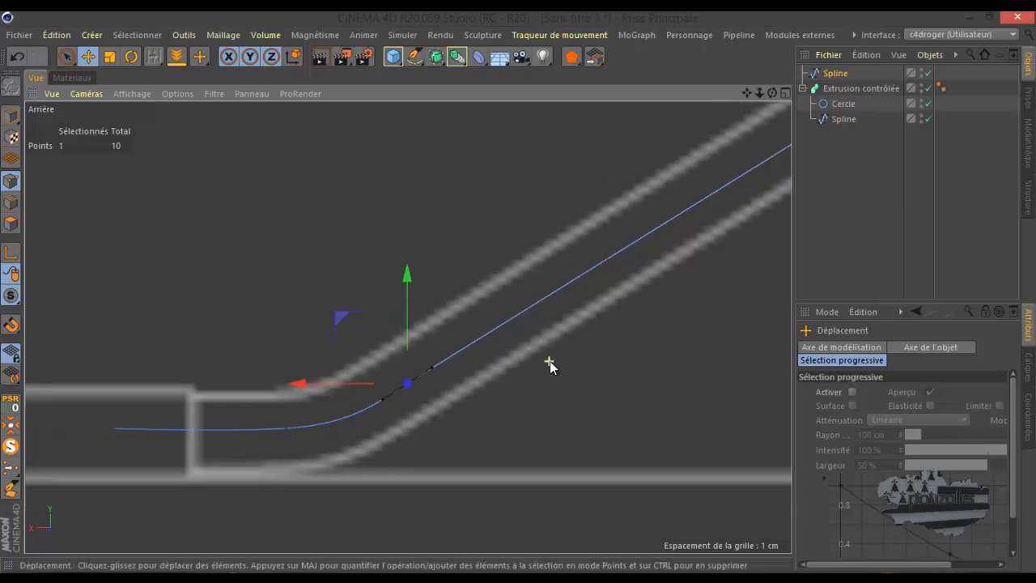
{"action": "left_click", "coordinate": [849, 103]}
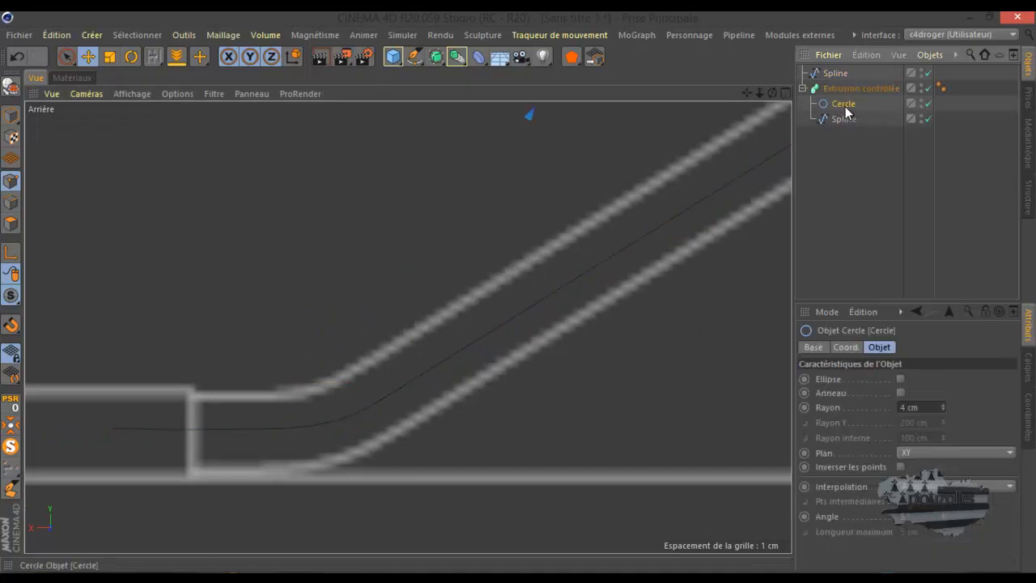
{"action": "left_click_drag", "start_coordinate": [844, 97], "coordinate": [842, 73]}
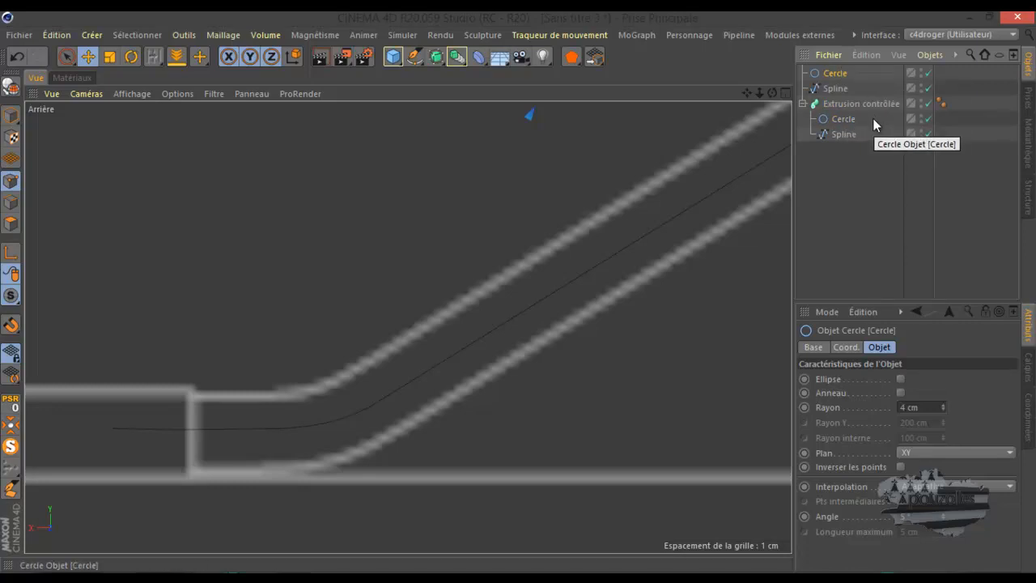
- Try to sweep both arms with one sweep object by grouping each circle and spline pair in nested nulls under it
{"action": "left_click_drag", "start_coordinate": [850, 119], "coordinate": [805, 152]}
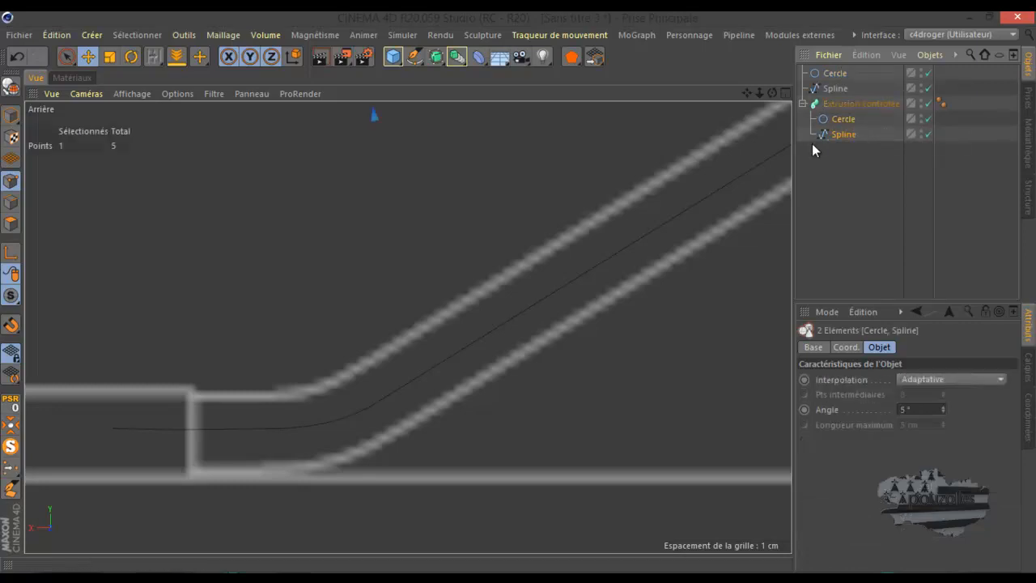
{"action": "key", "text": "alt+g"}
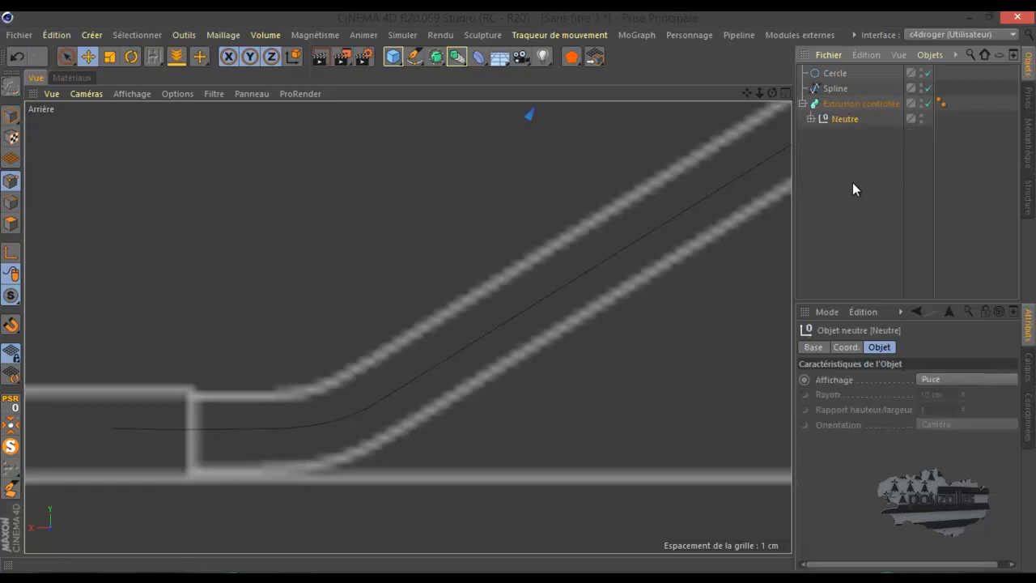
{"action": "left_click_drag", "start_coordinate": [859, 67], "coordinate": [836, 94]}
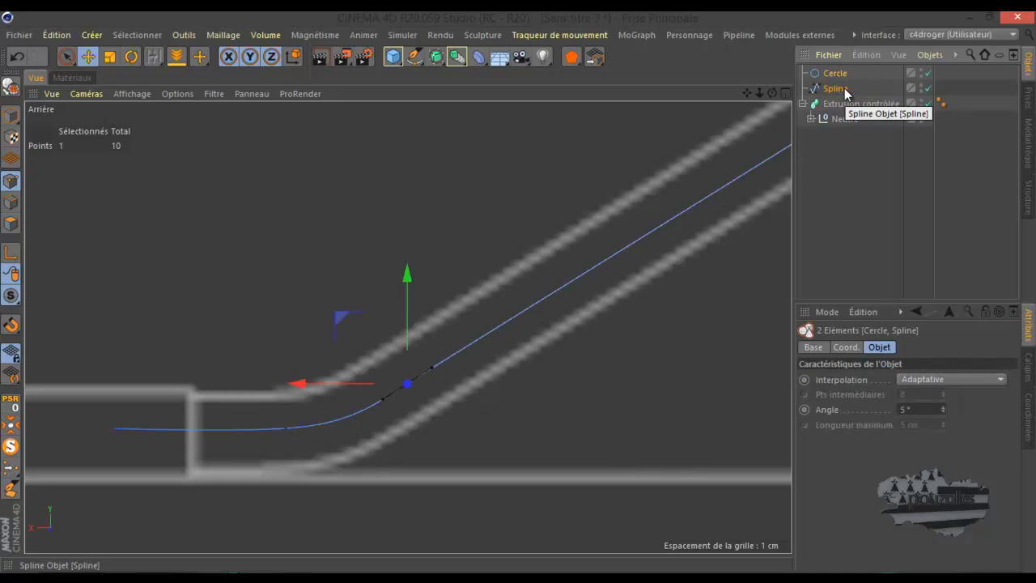
{"action": "key", "text": "alt+g"}
{"action": "left_click_drag", "start_coordinate": [835, 76], "coordinate": [826, 115]}
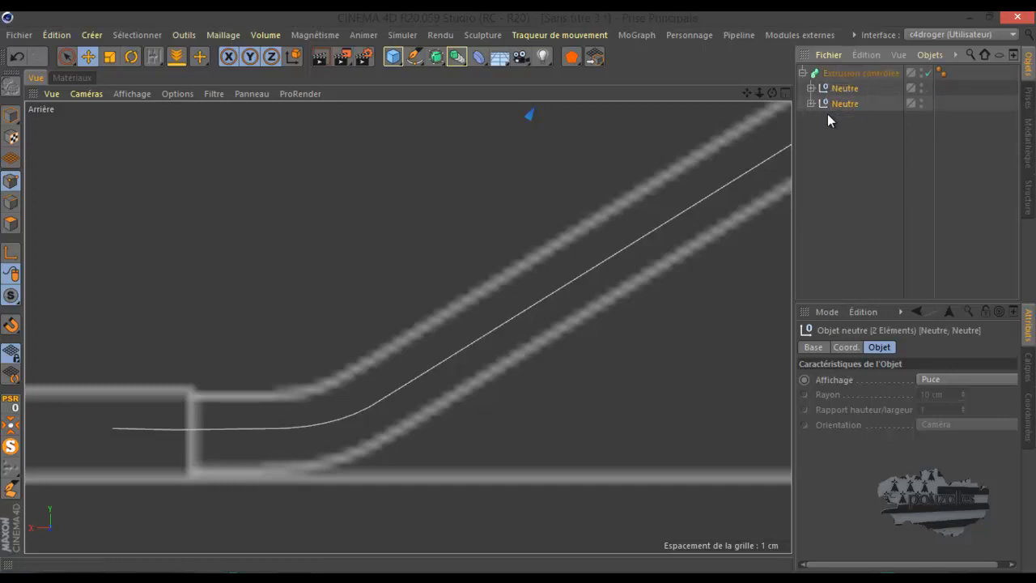
{"action": "key", "text": "alt+g"}
{"action": "scroll", "coordinate": [671, 263], "scroll_direction": "down", "scroll_amount": 10}
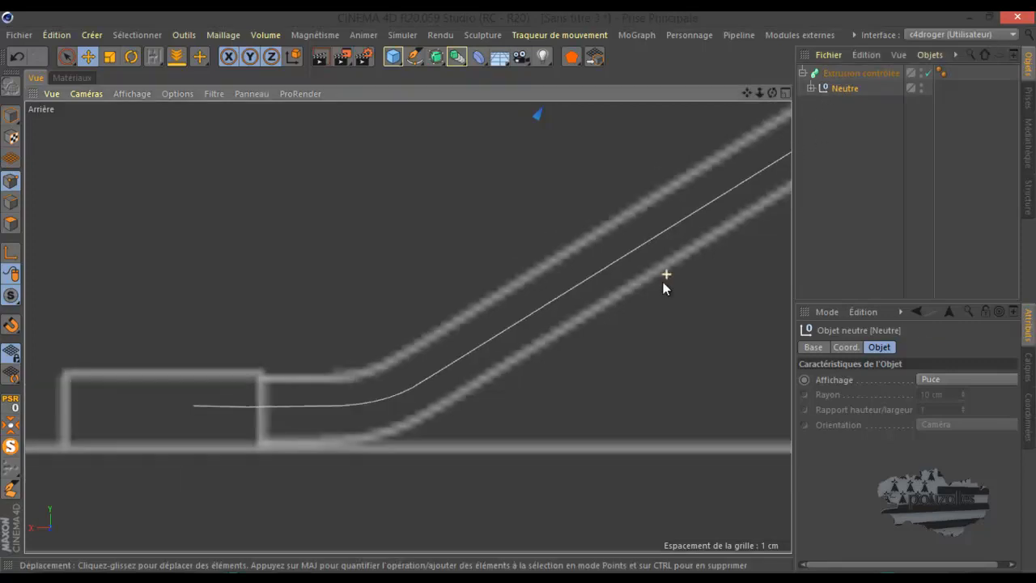
{"action": "scroll", "coordinate": [444, 294], "scroll_direction": "up", "scroll_amount": 10}
{"action": "scroll", "coordinate": [447, 306], "scroll_direction": "down", "scroll_amount": 3}
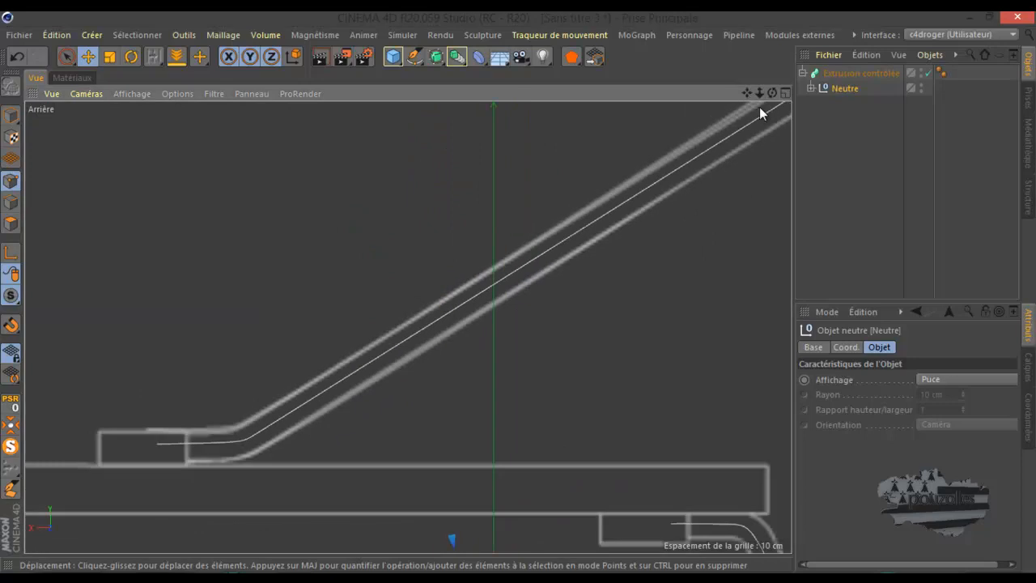
- Return the first circle and spline directly under the sweep, take the second pair out to the top level and delete the nulls
{"action": "left_click", "coordinate": [811, 88]}
{"action": "left_click", "coordinate": [819, 104]}
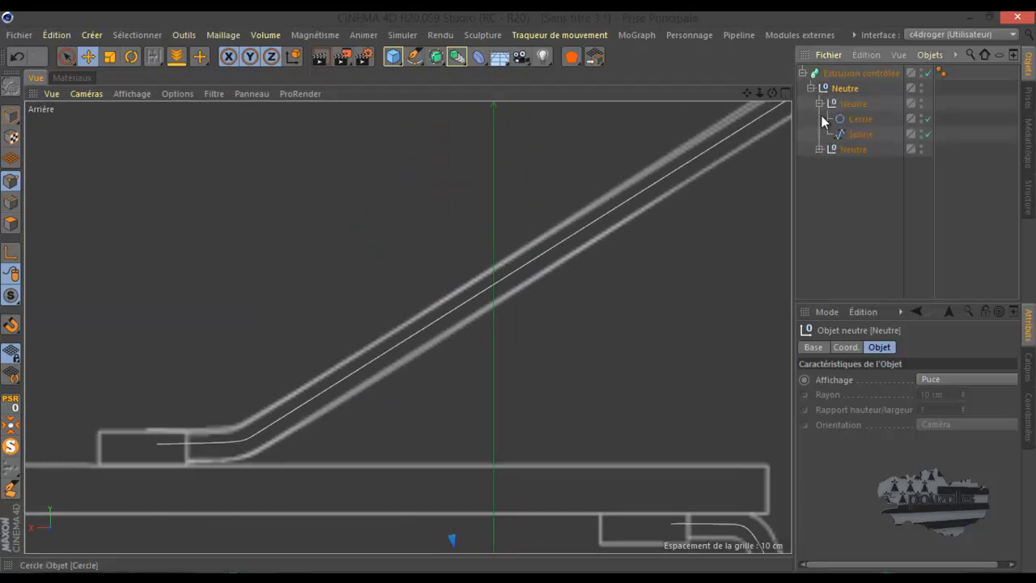
{"action": "left_click_drag", "start_coordinate": [879, 114], "coordinate": [861, 139]}
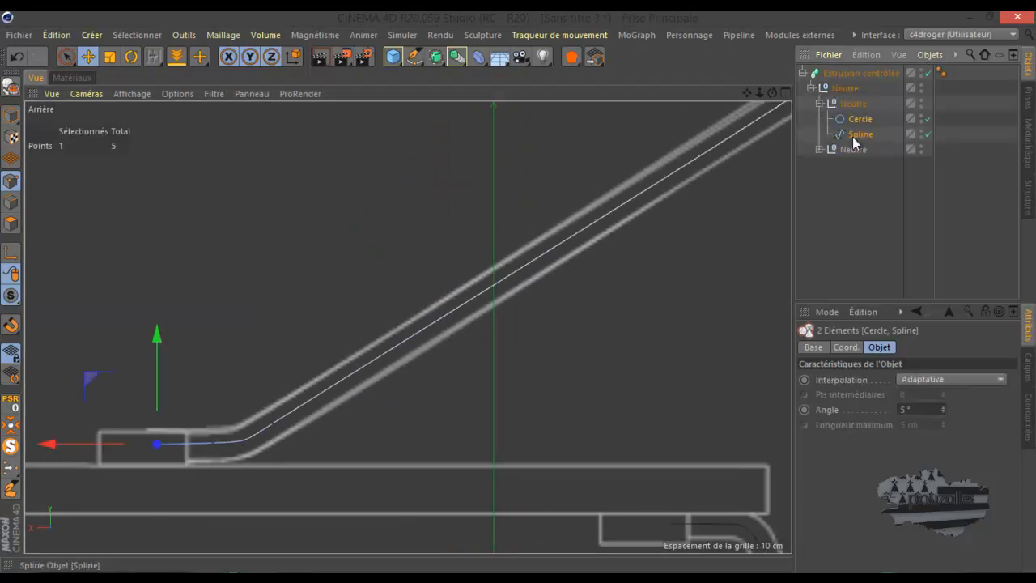
{"action": "left_click_drag", "start_coordinate": [851, 74], "coordinate": [850, 73]}
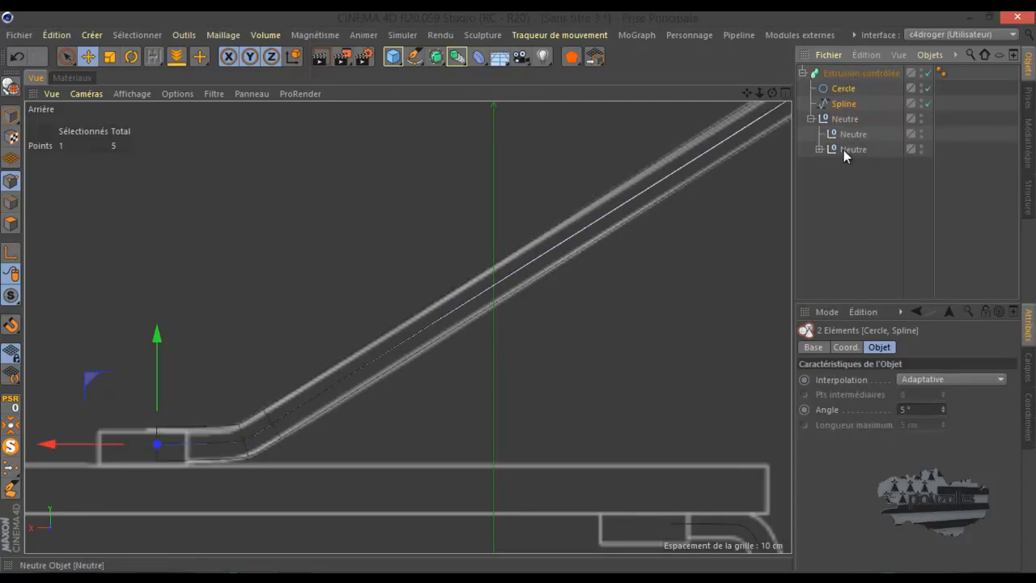
{"action": "left_click", "coordinate": [820, 149]}
{"action": "left_click_drag", "start_coordinate": [883, 163], "coordinate": [861, 190]}
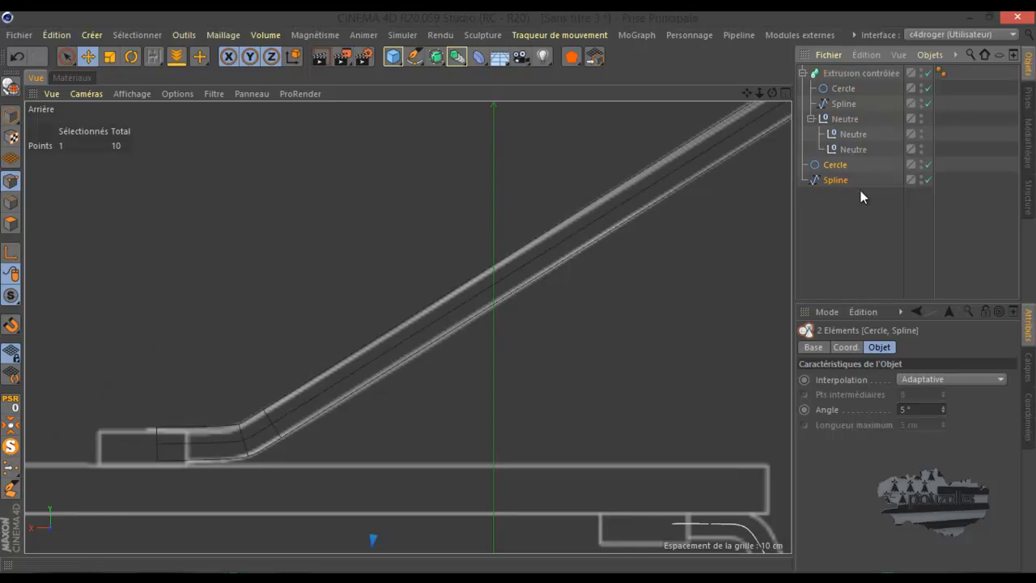
{"action": "left_click", "coordinate": [840, 120]}
{"action": "key", "text": "Delete"}
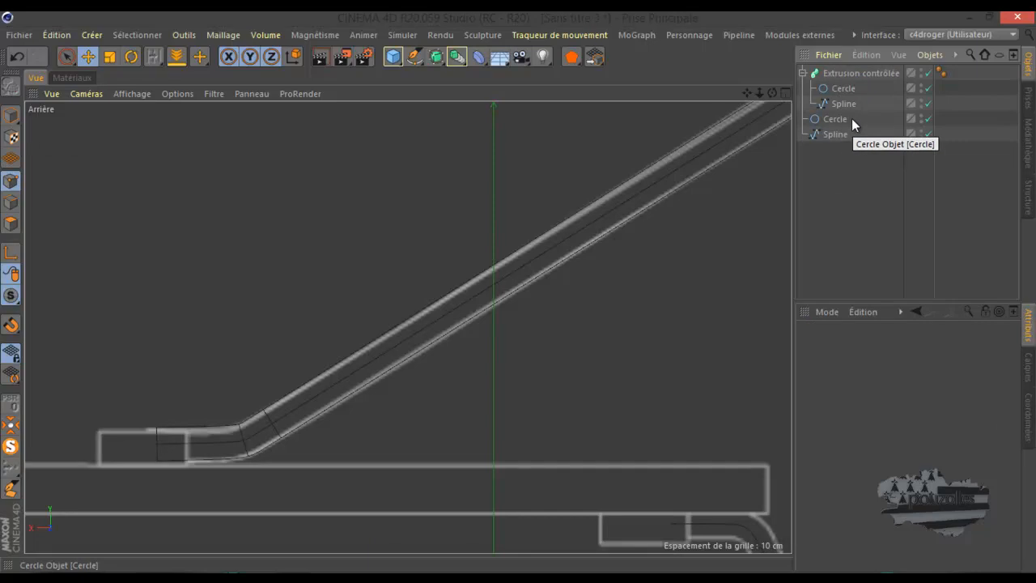
- Add a second sweep object (Extrusion contrôlée) and nest the top-level circle and spline under it
{"action": "left_click_drag", "start_coordinate": [851, 115], "coordinate": [831, 132]}
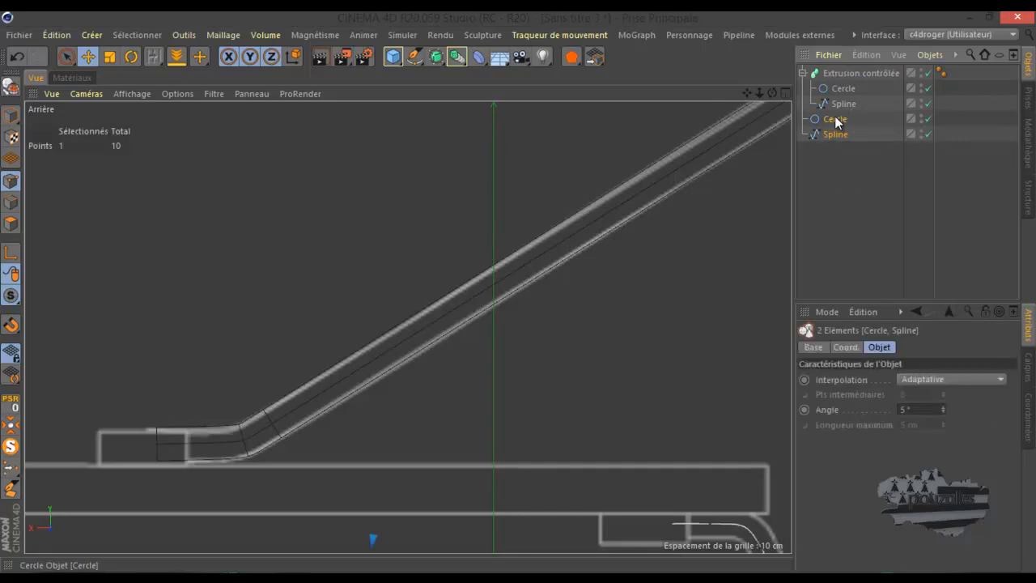
{"action": "left_click_drag", "start_coordinate": [437, 57], "coordinate": [490, 132]}
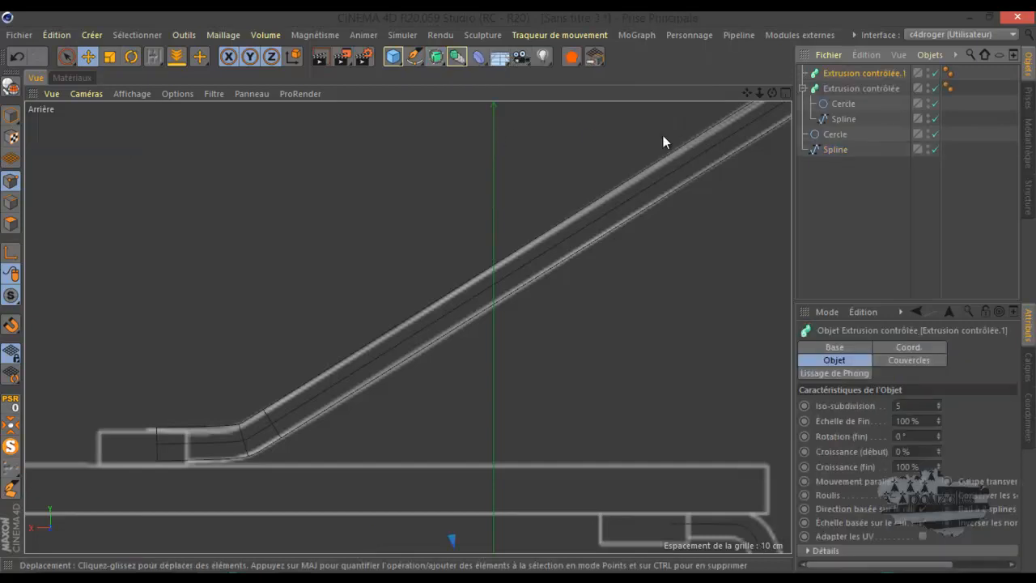
{"action": "left_click_drag", "start_coordinate": [826, 149], "coordinate": [827, 146]}
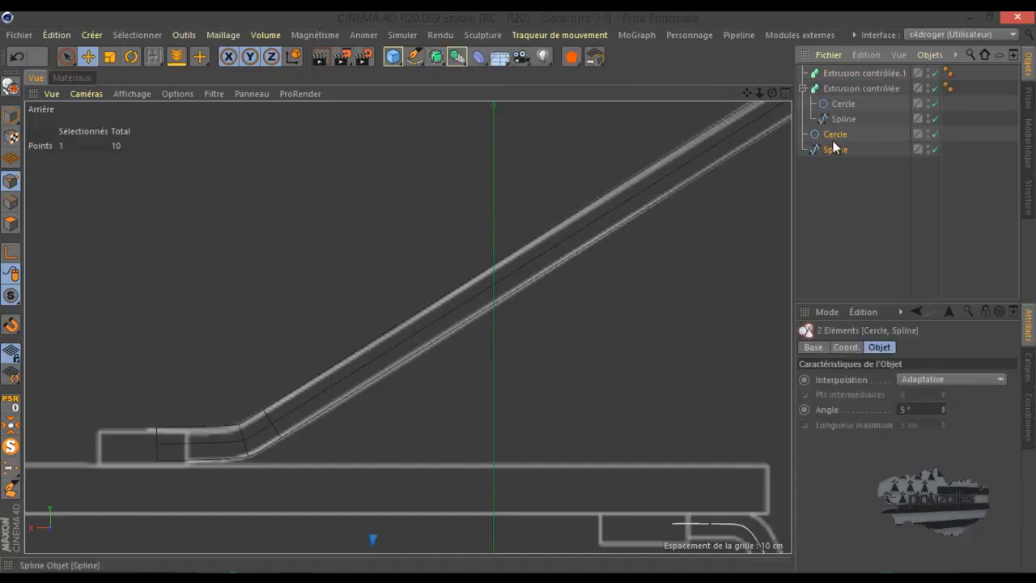
{"action": "double_click", "coordinate": [851, 73]}
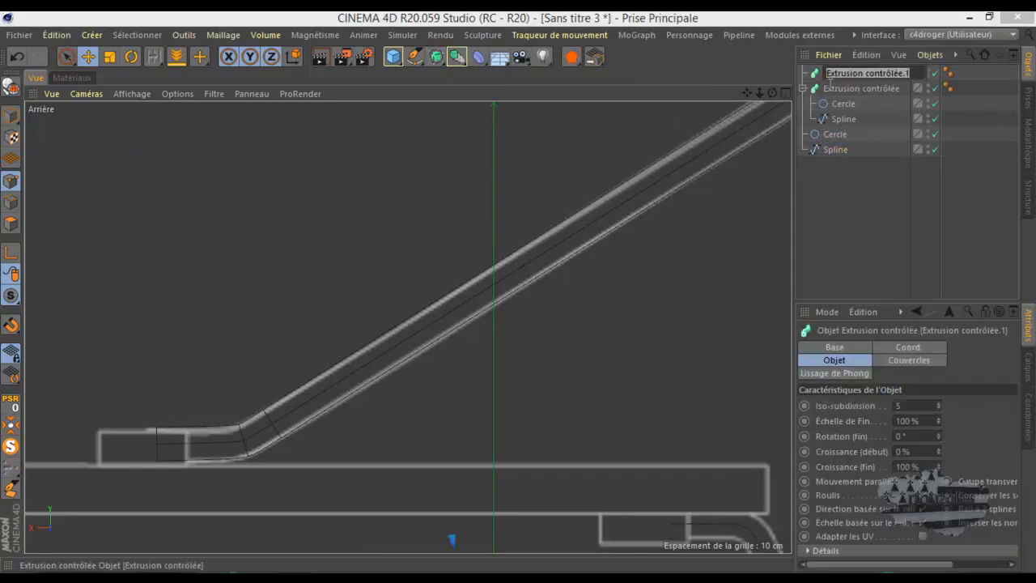
{"action": "left_click", "coordinate": [817, 72]}
{"action": "left_click_drag", "start_coordinate": [828, 128], "coordinate": [827, 126]}
{"action": "left_click_drag", "start_coordinate": [829, 167], "coordinate": [844, 119]}
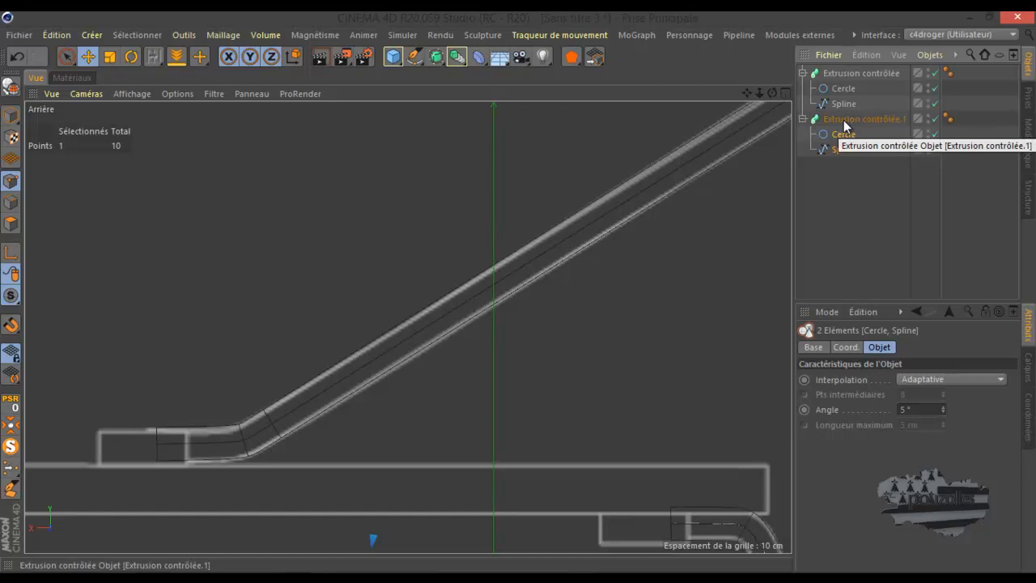
{"action": "scroll", "coordinate": [627, 178], "scroll_direction": "down", "scroll_amount": 5}
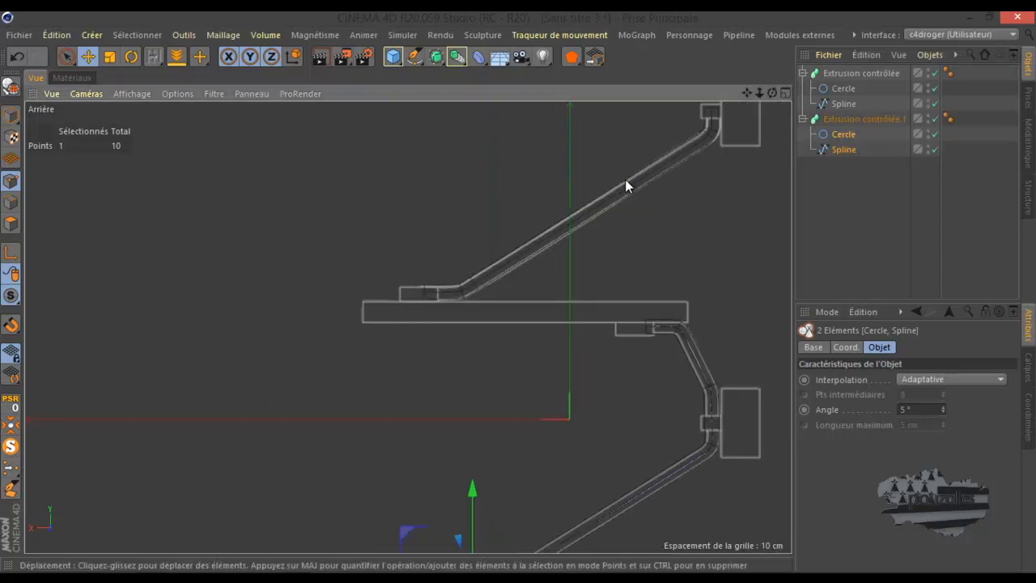
{"action": "scroll", "coordinate": [715, 365], "scroll_direction": "up", "scroll_amount": 4}
{"action": "scroll", "coordinate": [715, 361], "scroll_direction": "up", "scroll_amount": 2}
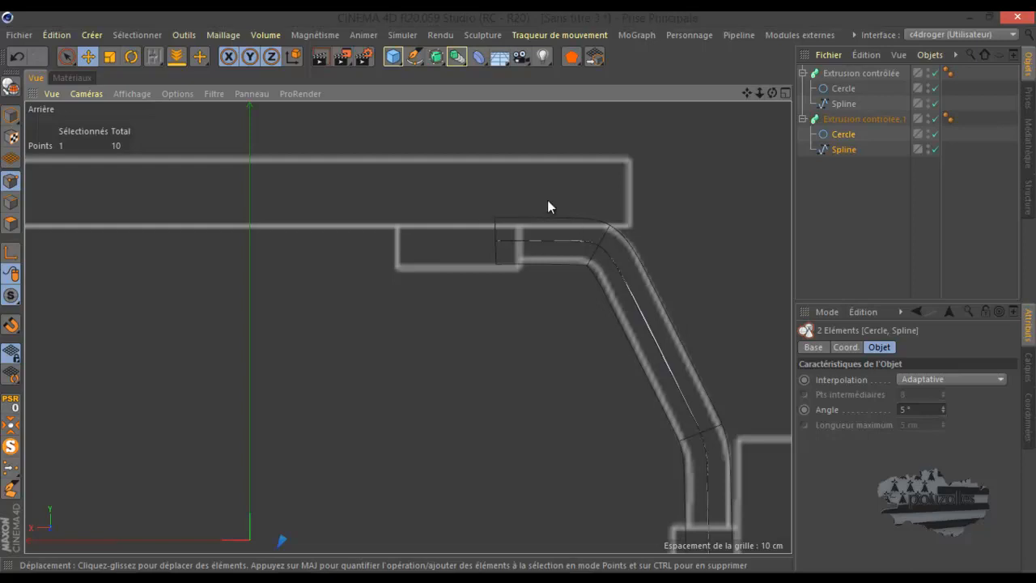
{"action": "scroll", "coordinate": [559, 182], "scroll_direction": "down", "scroll_amount": 6}
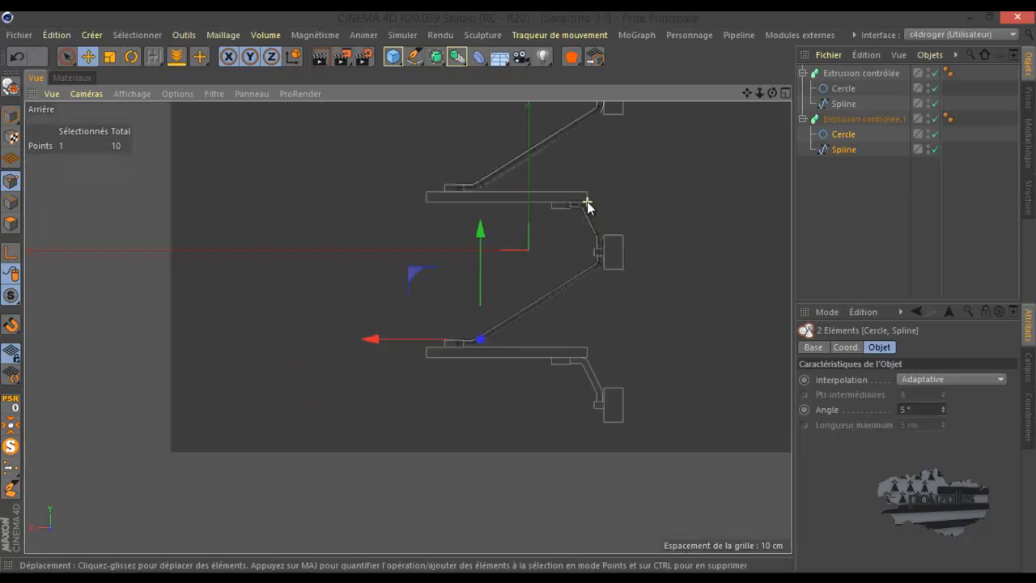
{"action": "scroll", "coordinate": [618, 407], "scroll_direction": "up", "scroll_amount": 5}
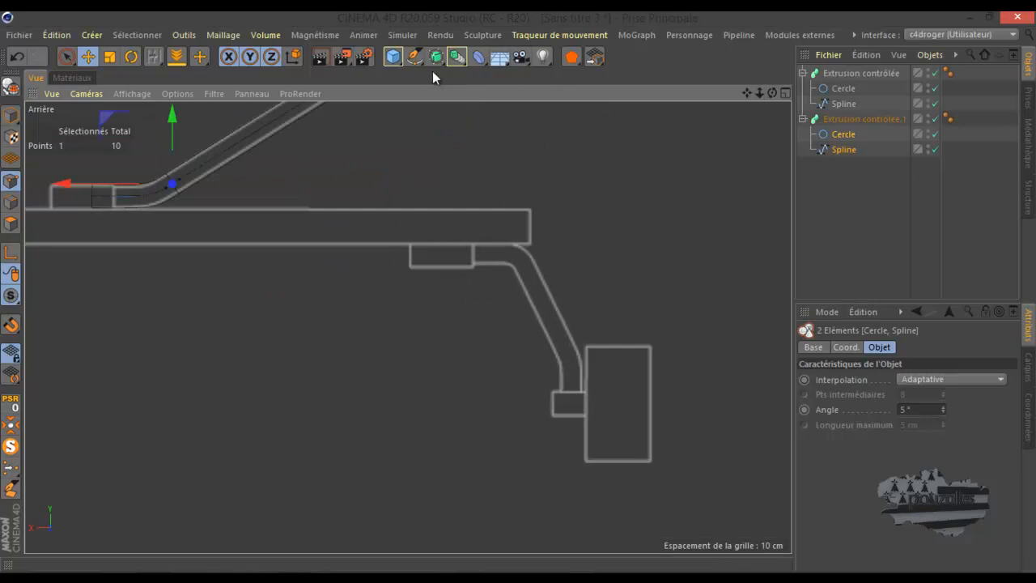
{"action": "left_click", "coordinate": [415, 56]}
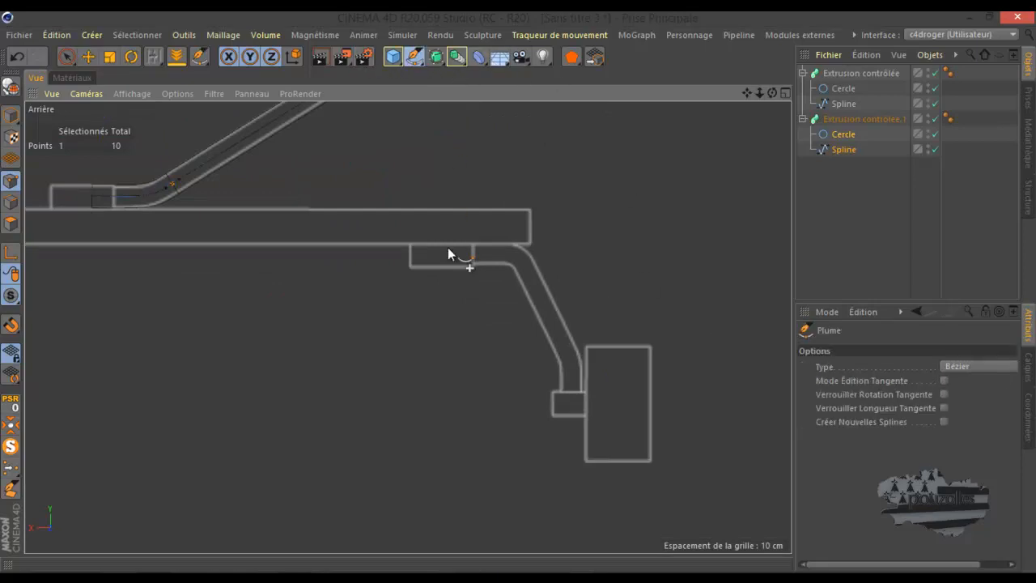
{"action": "scroll", "coordinate": [440, 227], "scroll_direction": "up", "scroll_amount": 4}
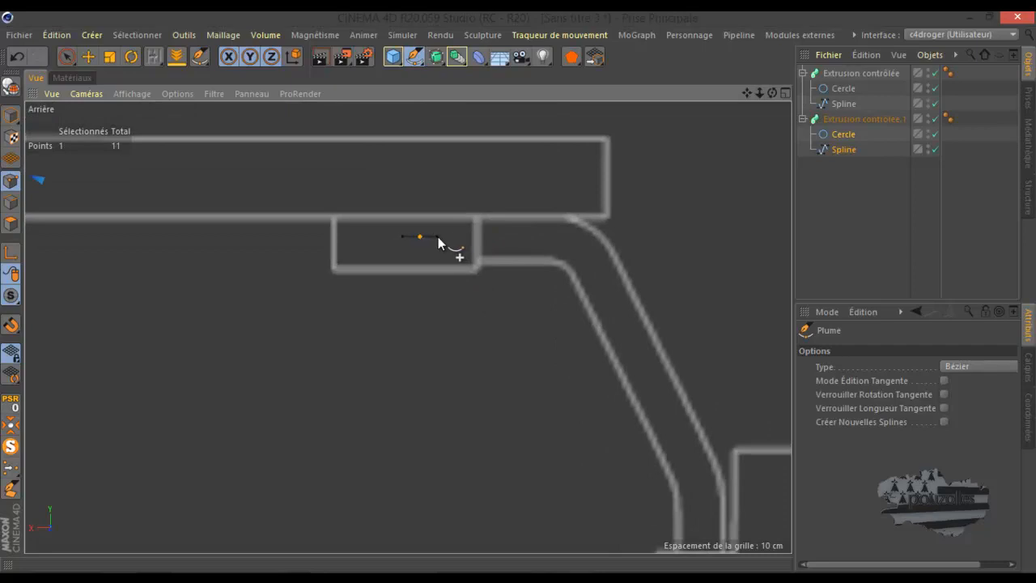
{"action": "left_click", "coordinate": [528, 236]}
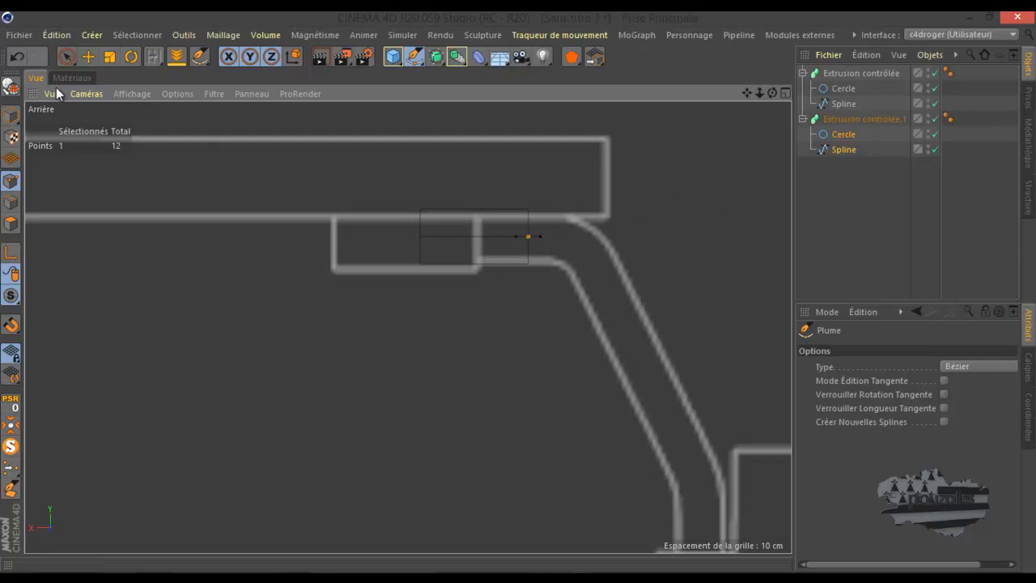
{"action": "left_click", "coordinate": [15, 57]}
{"action": "left_click", "coordinate": [15, 57]}
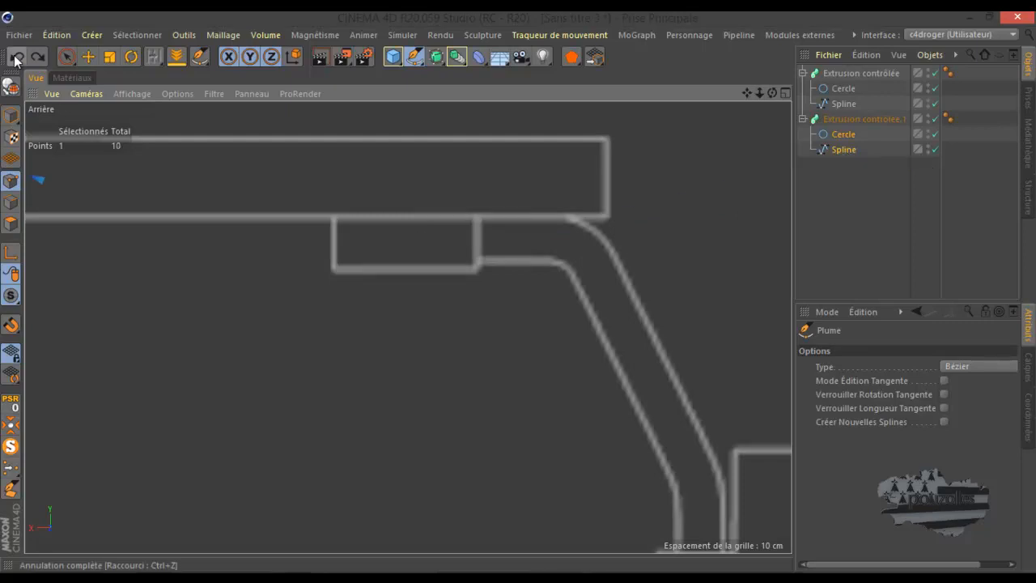
- With nothing selected, trace the centreline of the lowest short support arm with a new five-point Bézier spline, from shelf block to wall clamp
{"action": "left_click", "coordinate": [867, 199]}
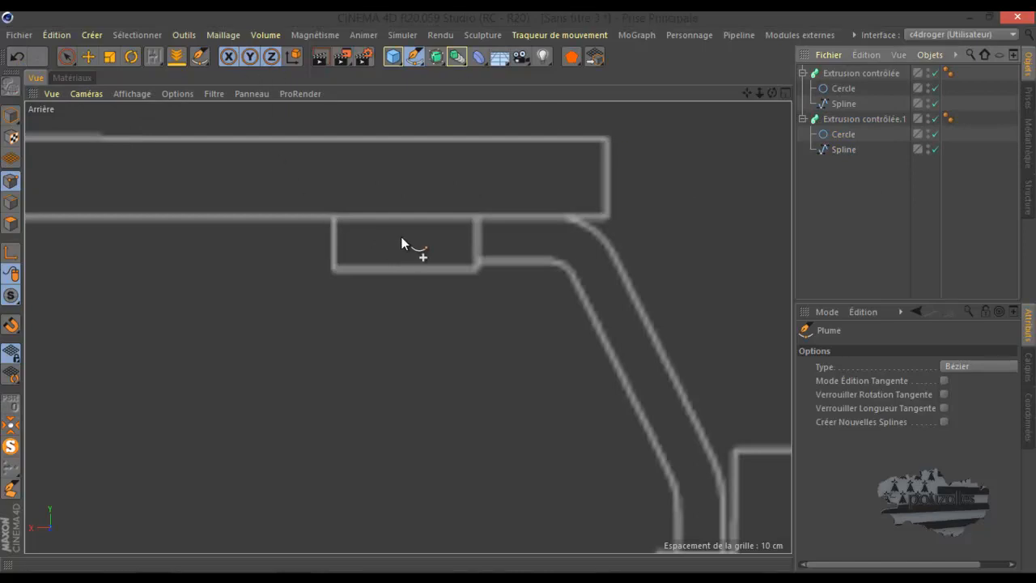
{"action": "left_click_drag", "start_coordinate": [406, 237], "coordinate": [445, 239]}
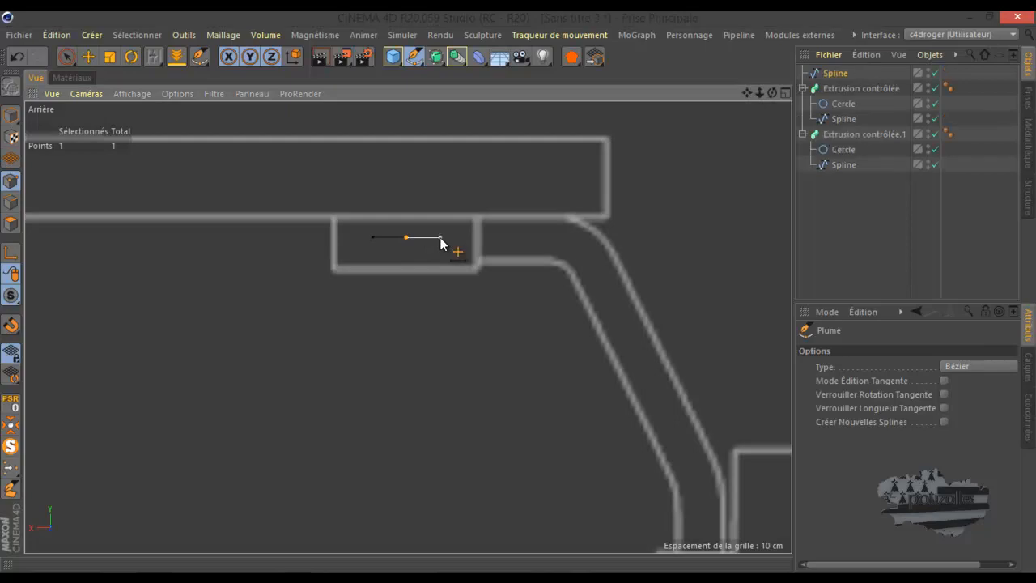
{"action": "left_click", "coordinate": [511, 237]}
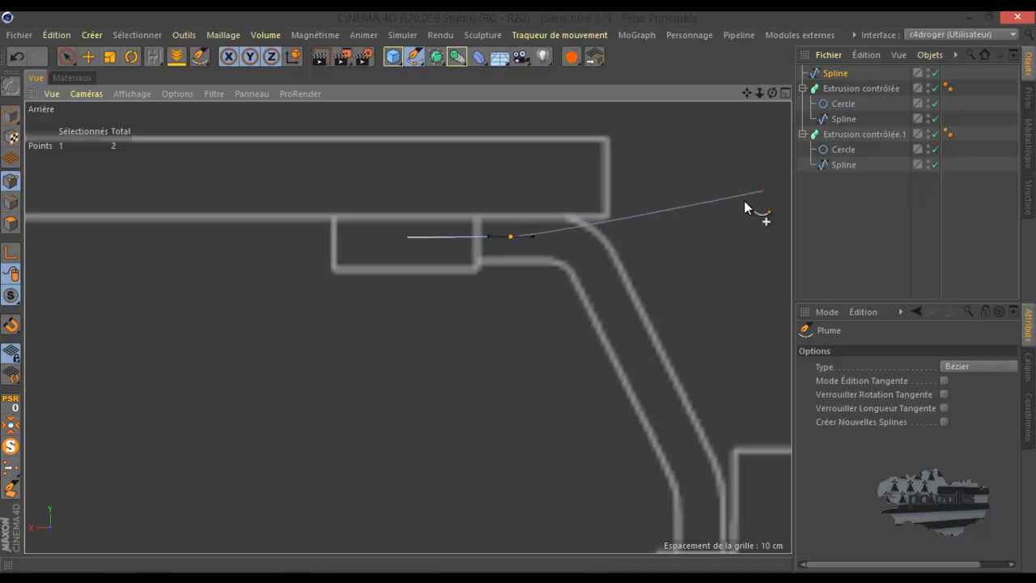
{"action": "left_click_drag", "start_coordinate": [598, 270], "coordinate": [614, 297]}
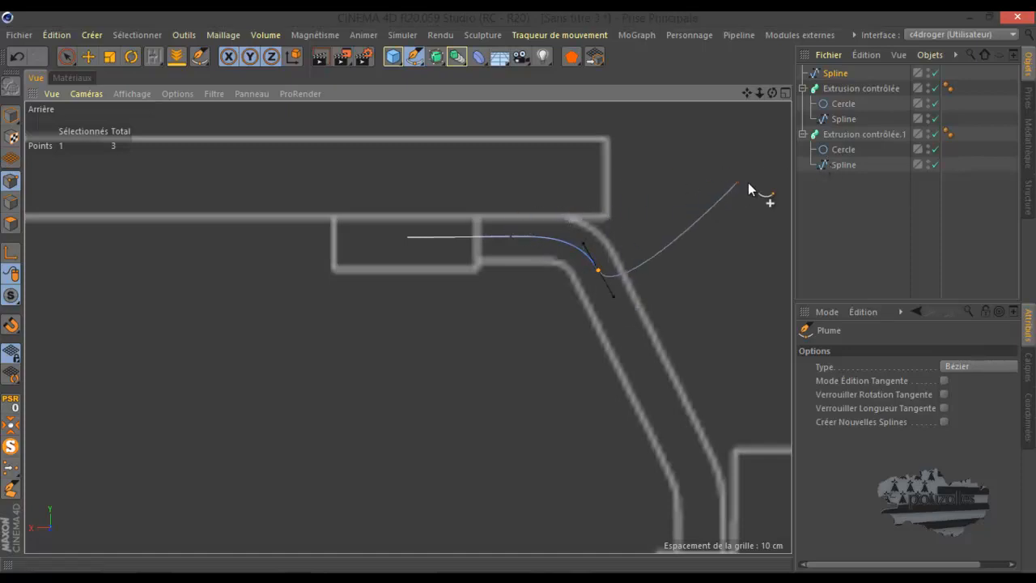
{"action": "scroll", "coordinate": [451, 283], "scroll_direction": "down", "scroll_amount": 3}
{"action": "scroll", "coordinate": [562, 366], "scroll_direction": "up", "scroll_amount": 4}
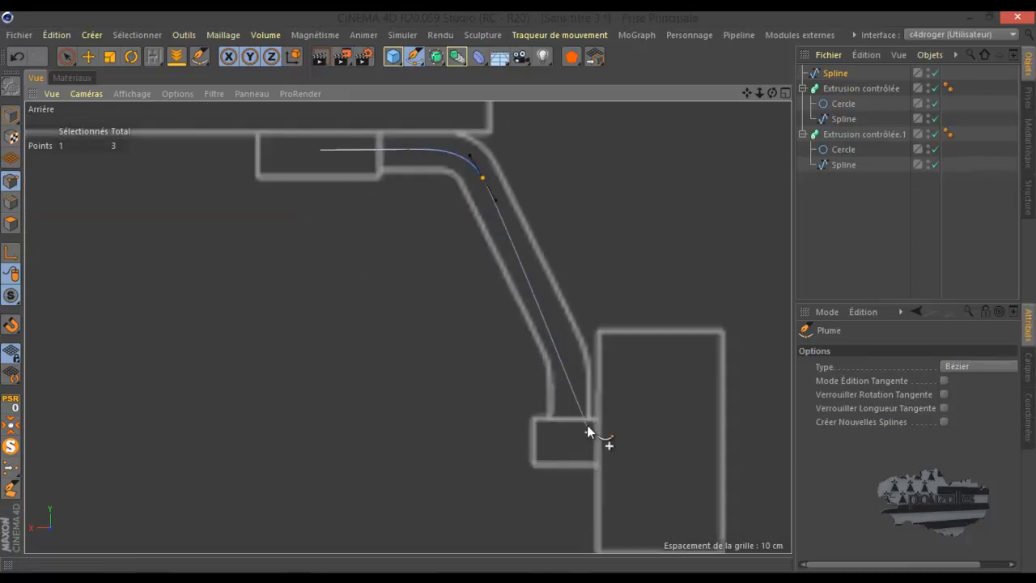
{"action": "left_click", "coordinate": [554, 319]}
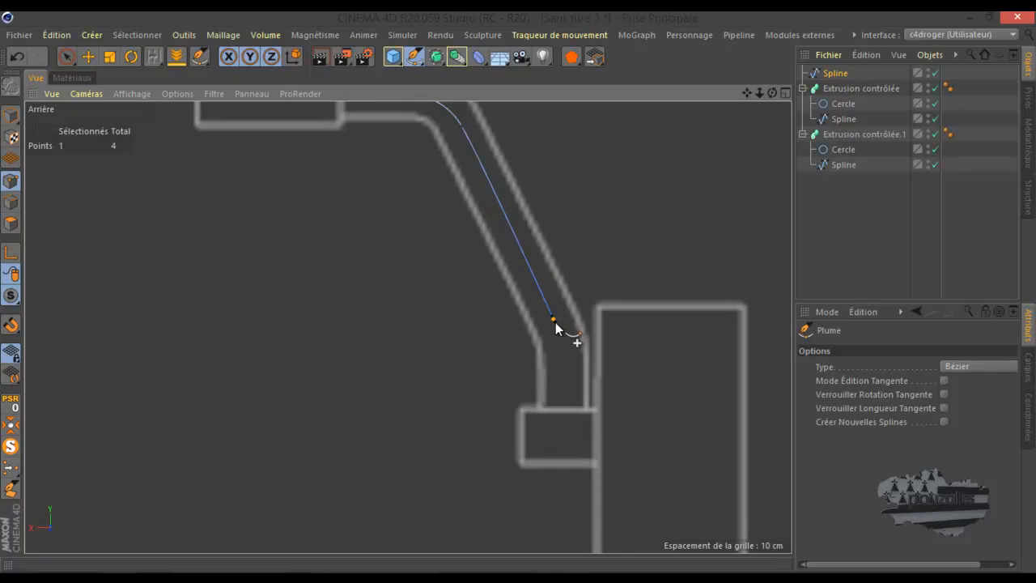
{"action": "left_click", "coordinate": [562, 402]}
{"action": "left_click", "coordinate": [562, 440]}
{"action": "left_click", "coordinate": [88, 56]}
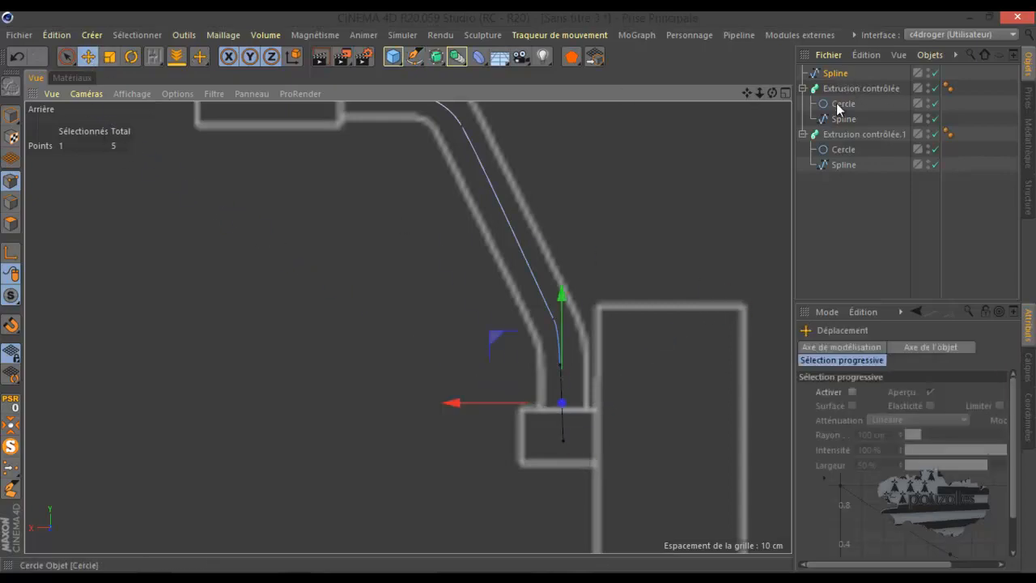
- Place the new spline at the end of the object hierarchy and duplicate the second sweep's 4 cm circle to the top level above it
{"action": "left_click_drag", "start_coordinate": [835, 74], "coordinate": [843, 171]}
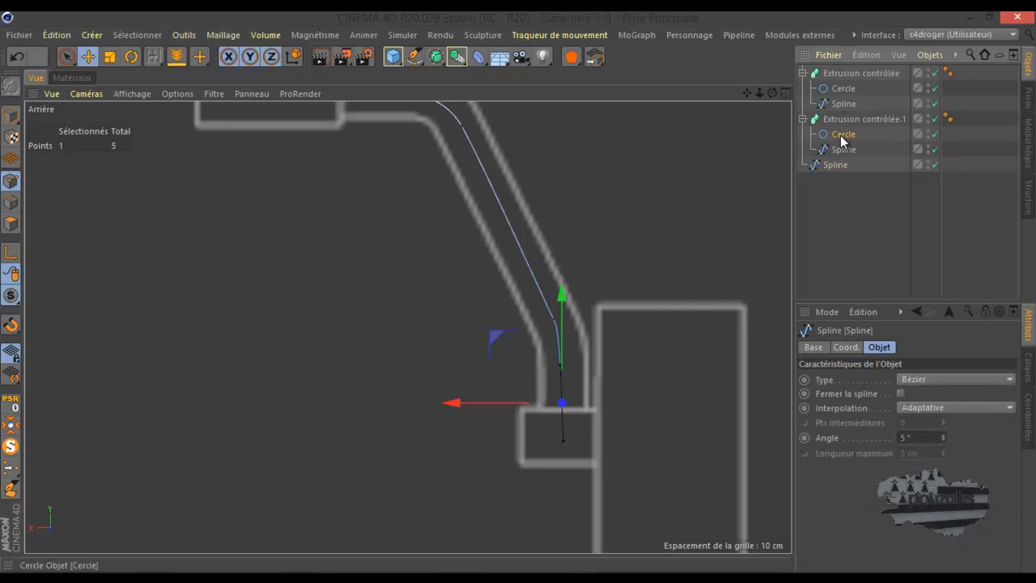
{"action": "left_click", "coordinate": [842, 135]}
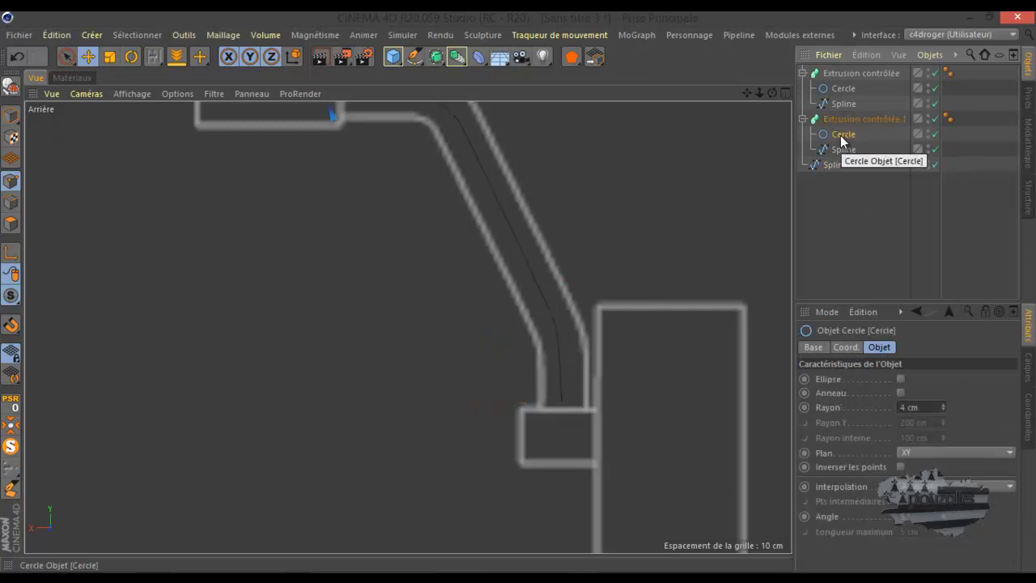
{"action": "left_click_drag", "start_coordinate": [839, 154], "coordinate": [839, 165], "text": "ctrl"}
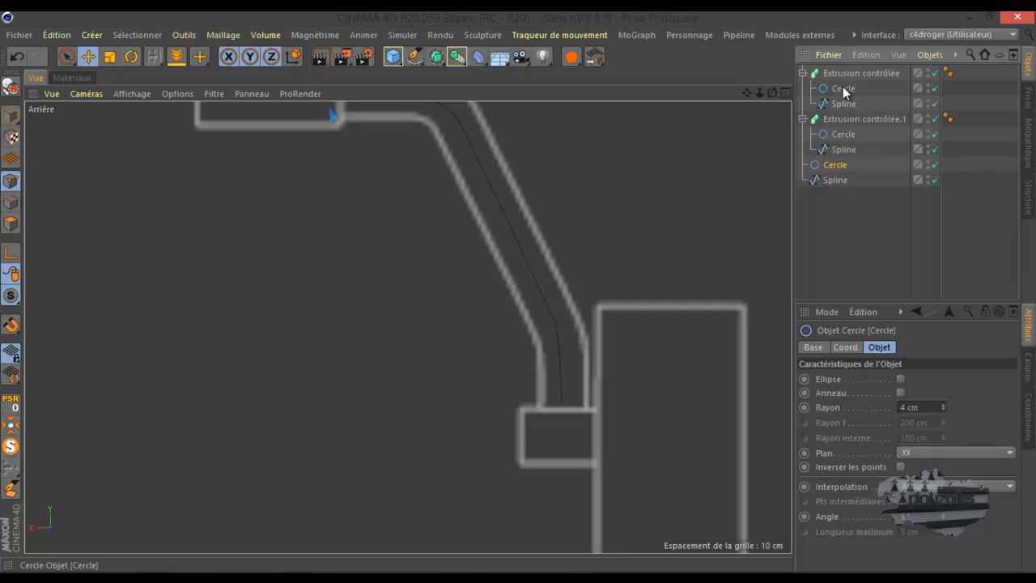
- Add a third sweep object (Extrusion contrôlée) and nest the top-level circle and spline under it
{"action": "left_click", "coordinate": [457, 57]}
{"action": "left_click", "coordinate": [437, 56]}
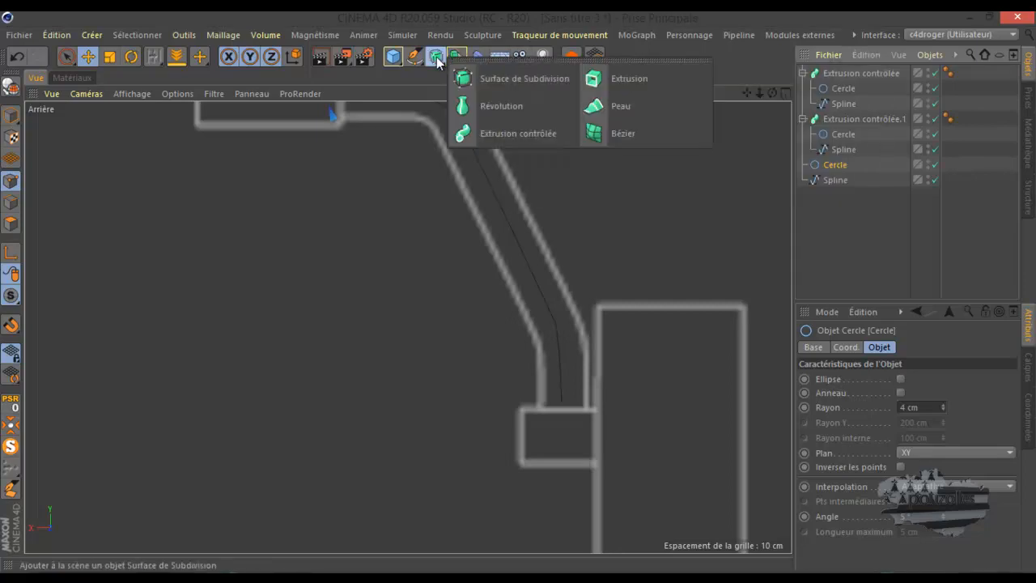
{"action": "left_click", "coordinate": [502, 133]}
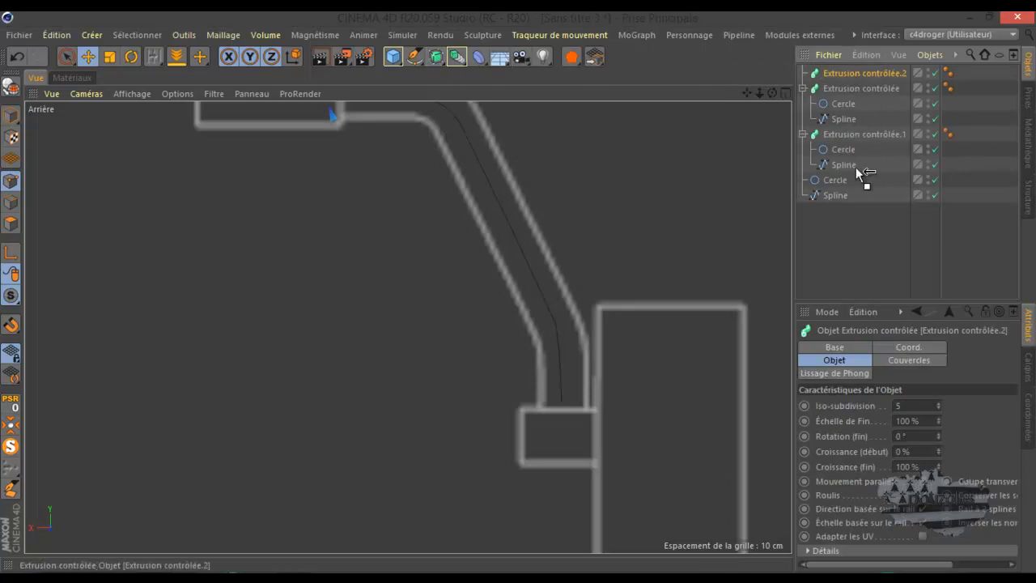
{"action": "left_click_drag", "start_coordinate": [833, 177], "coordinate": [833, 178]}
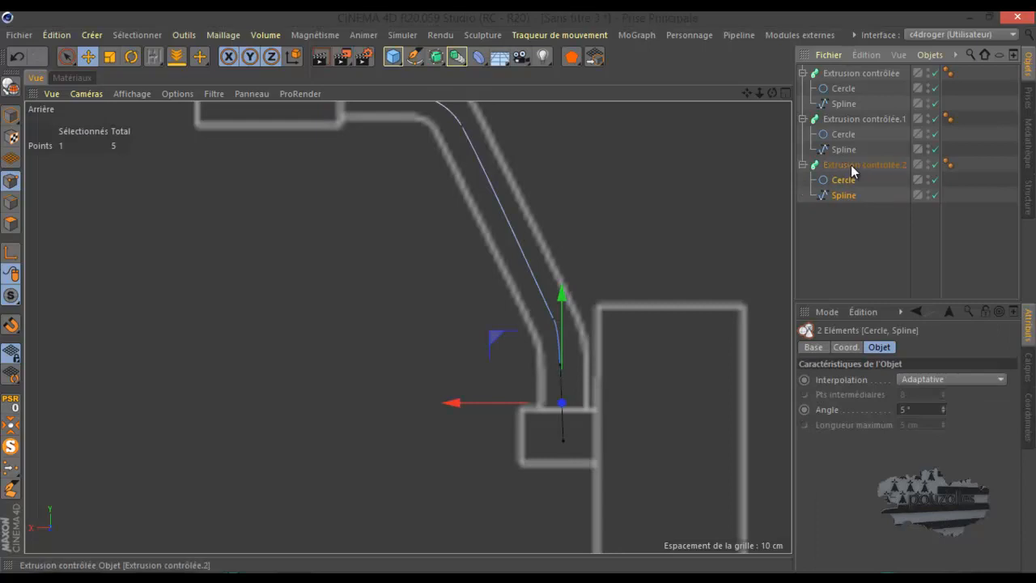
- Select the three points at the shelf end of the first sweep's spline and nudge them vertically to fit the blueprint
{"action": "scroll", "coordinate": [688, 373], "scroll_direction": "down", "scroll_amount": 6}
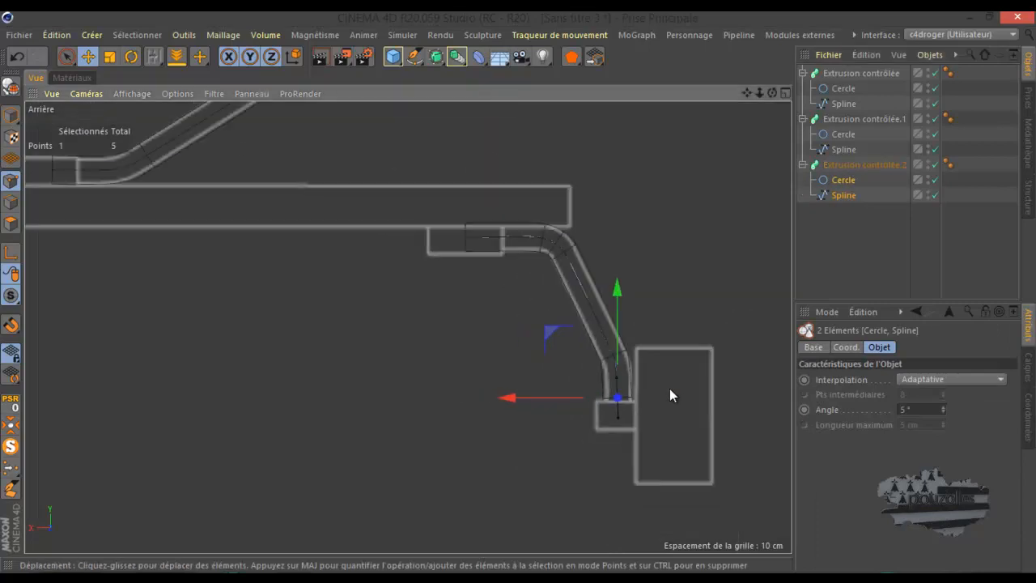
{"action": "scroll", "coordinate": [566, 357], "scroll_direction": "down", "scroll_amount": 4}
{"action": "scroll", "coordinate": [526, 324], "scroll_direction": "down", "scroll_amount": 2}
{"action": "scroll", "coordinate": [576, 133], "scroll_direction": "up", "scroll_amount": 7}
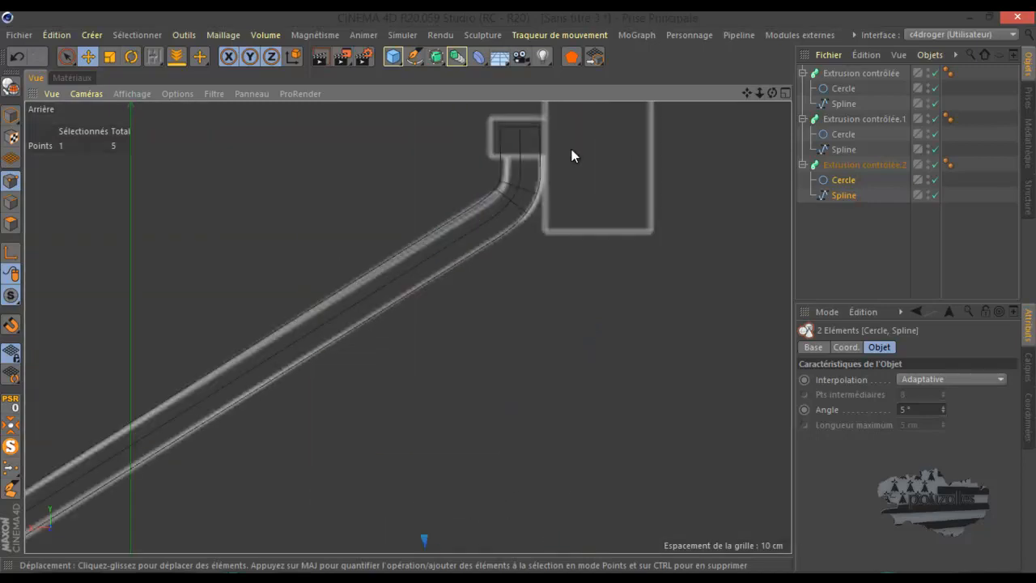
{"action": "scroll", "coordinate": [572, 156], "scroll_direction": "down", "scroll_amount": 5}
{"action": "scroll", "coordinate": [335, 310], "scroll_direction": "up", "scroll_amount": 6}
{"action": "scroll", "coordinate": [335, 312], "scroll_direction": "up", "scroll_amount": 3}
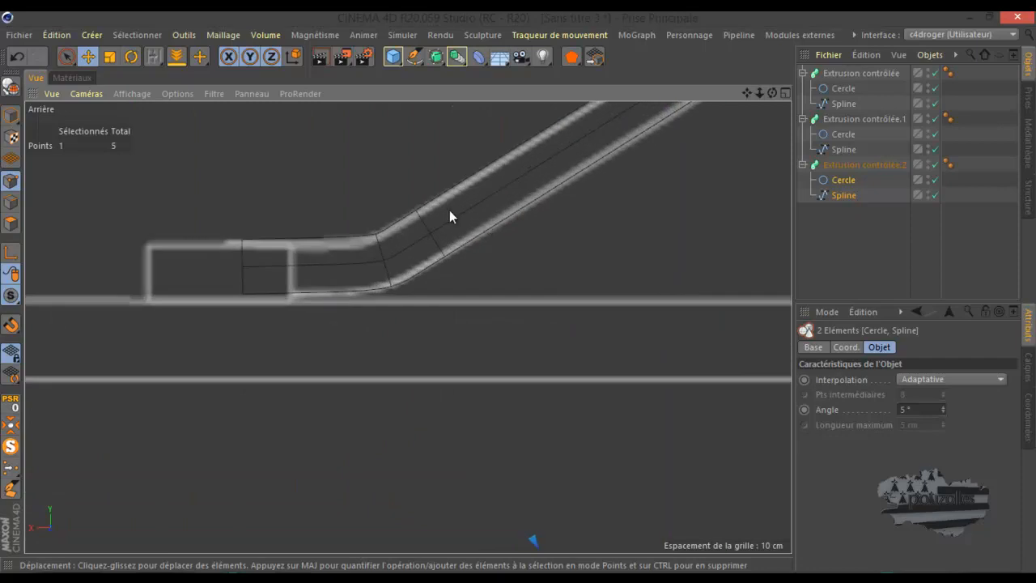
{"action": "left_click_drag", "start_coordinate": [75, 59], "coordinate": [121, 105]}
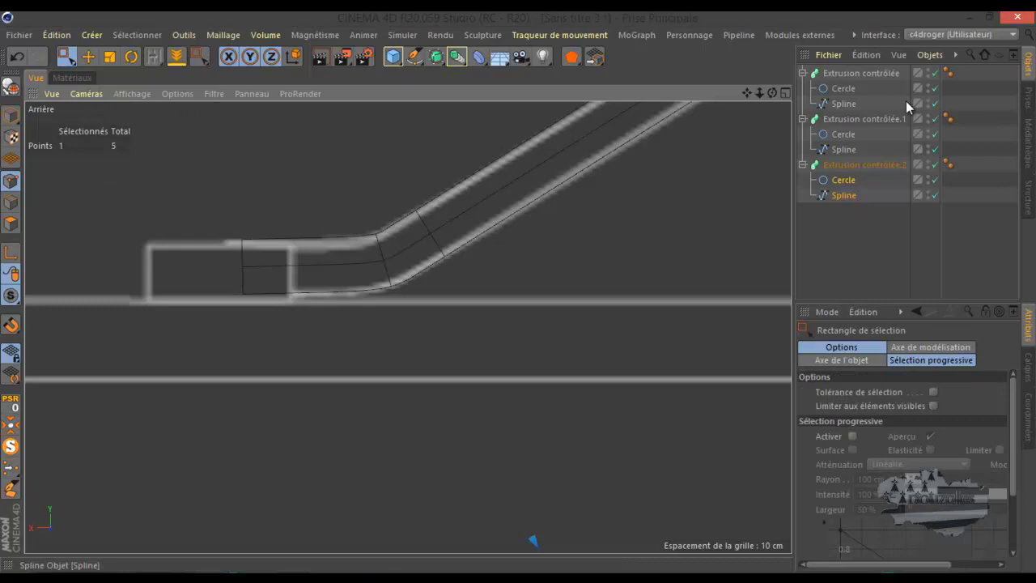
{"action": "left_click", "coordinate": [842, 103]}
{"action": "left_click_drag", "start_coordinate": [139, 158], "coordinate": [509, 370]}
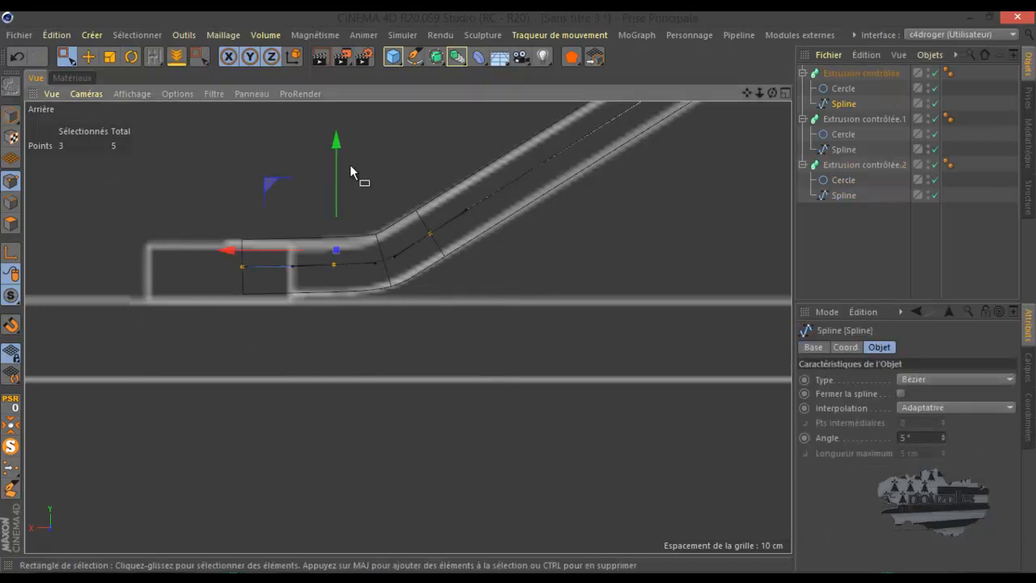
{"action": "left_click_drag", "start_coordinate": [338, 145], "coordinate": [338, 145]}
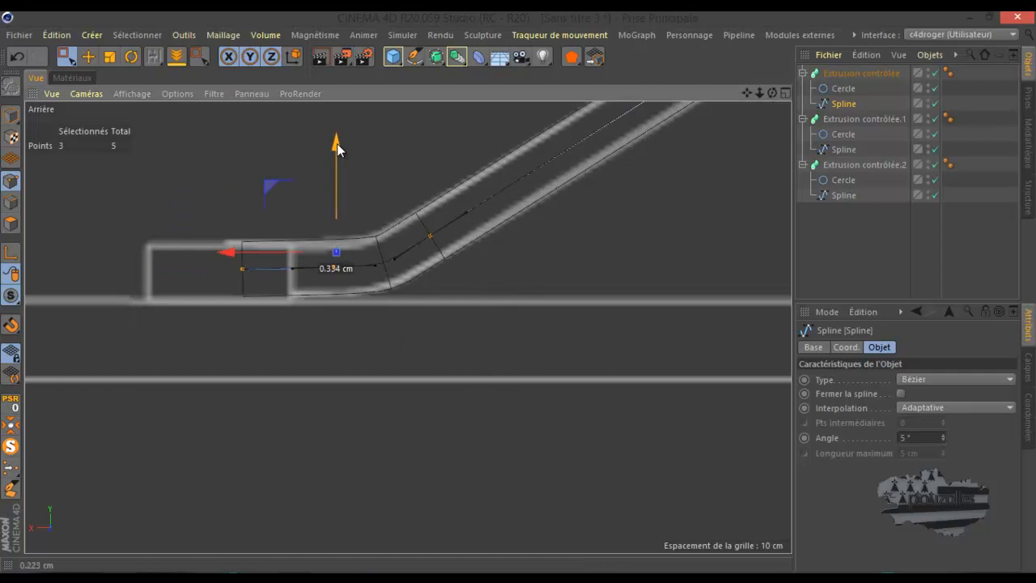
{"action": "left_click_drag", "start_coordinate": [337, 145], "coordinate": [339, 144]}
- Select the three points of the second sweep's spline beneath the upper shelf and move them slightly down within the arm outline
{"action": "scroll", "coordinate": [288, 236], "scroll_direction": "down", "scroll_amount": 3}
{"action": "scroll", "coordinate": [287, 237], "scroll_direction": "down", "scroll_amount": 3}
{"action": "scroll", "coordinate": [603, 299], "scroll_direction": "up", "scroll_amount": 4}
{"action": "scroll", "coordinate": [603, 299], "scroll_direction": "down", "scroll_amount": 5}
{"action": "scroll", "coordinate": [603, 298], "scroll_direction": "down", "scroll_amount": 2}
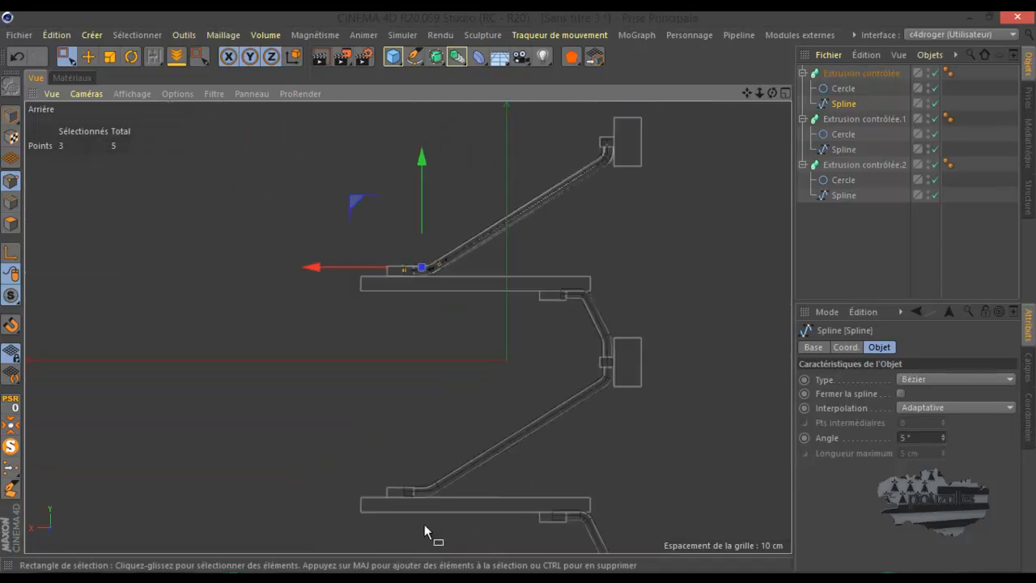
{"action": "scroll", "coordinate": [423, 510], "scroll_direction": "up", "scroll_amount": 4}
{"action": "scroll", "coordinate": [449, 464], "scroll_direction": "up", "scroll_amount": 3}
{"action": "scroll", "coordinate": [414, 475], "scroll_direction": "down", "scroll_amount": 5}
{"action": "scroll", "coordinate": [636, 233], "scroll_direction": "up", "scroll_amount": 5}
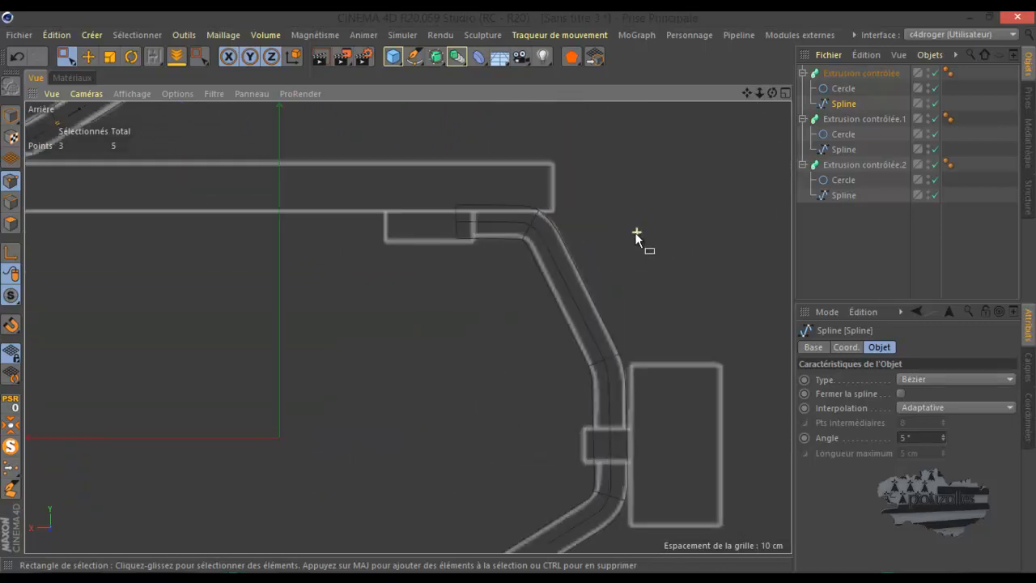
{"action": "left_click_drag", "start_coordinate": [646, 158], "coordinate": [417, 266]}
{"action": "left_click", "coordinate": [843, 149]}
{"action": "left_click_drag", "start_coordinate": [682, 170], "coordinate": [328, 303]}
{"action": "left_click_drag", "start_coordinate": [503, 129], "coordinate": [506, 137]}
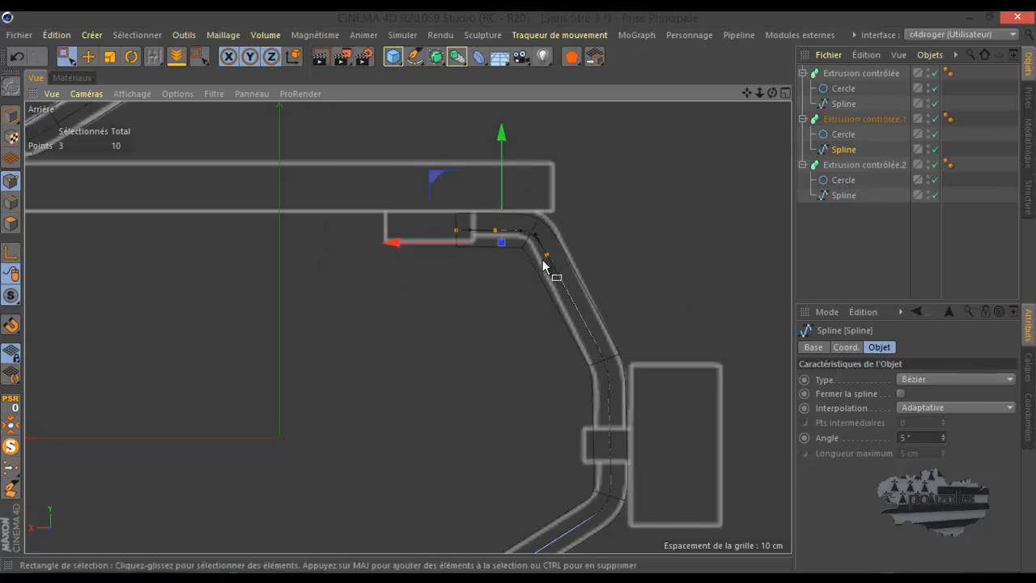
{"action": "scroll", "coordinate": [535, 283], "scroll_direction": "down", "scroll_amount": 4}
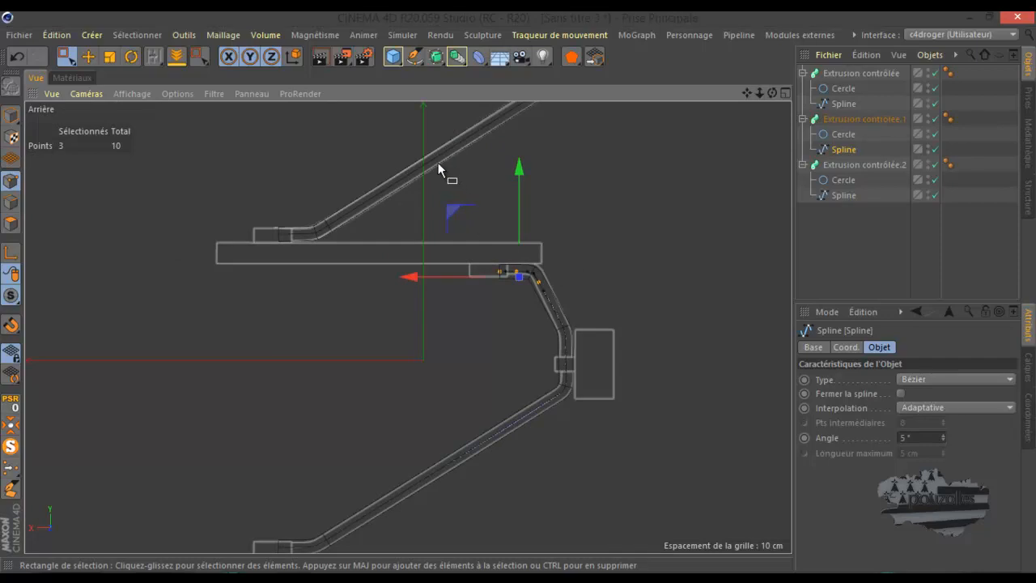
{"action": "scroll", "coordinate": [441, 166], "scroll_direction": "up", "scroll_amount": 5}
{"action": "scroll", "coordinate": [432, 165], "scroll_direction": "down", "scroll_amount": 3}
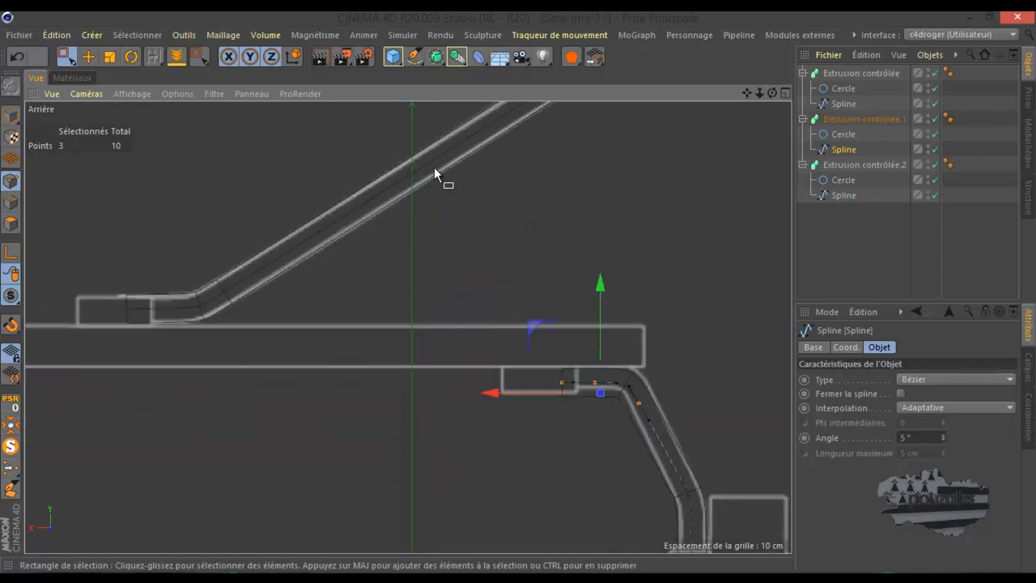
{"action": "scroll", "coordinate": [434, 167], "scroll_direction": "down", "scroll_amount": 4}
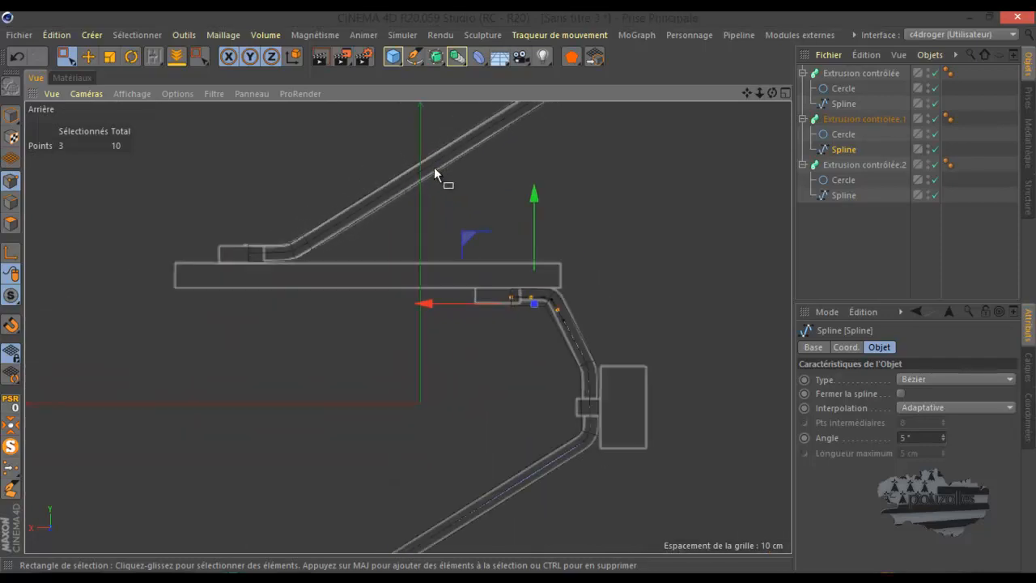
{"action": "scroll", "coordinate": [263, 259], "scroll_direction": "up", "scroll_amount": 3}
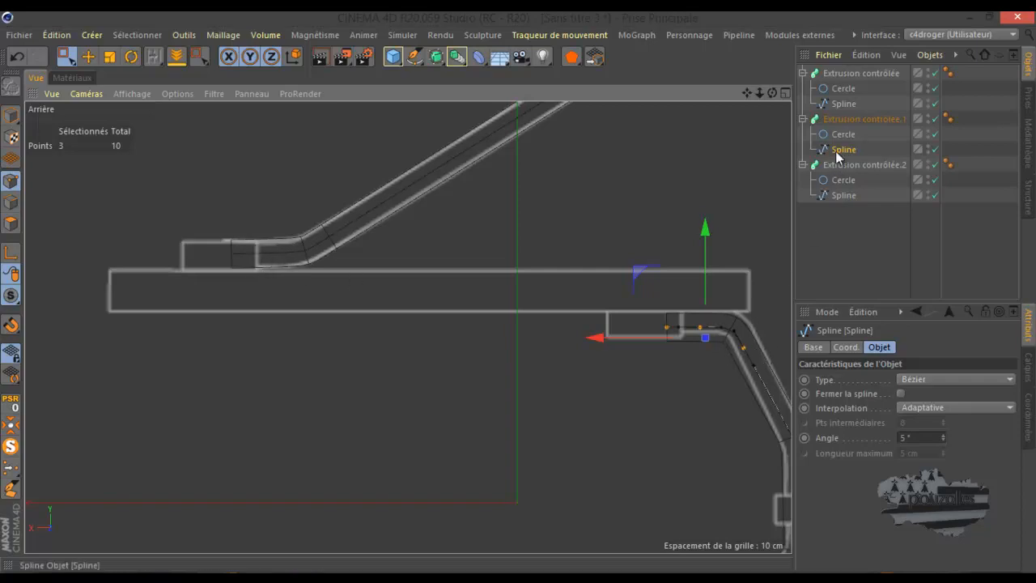
{"action": "scroll", "coordinate": [454, 261], "scroll_direction": "down", "scroll_amount": 4}
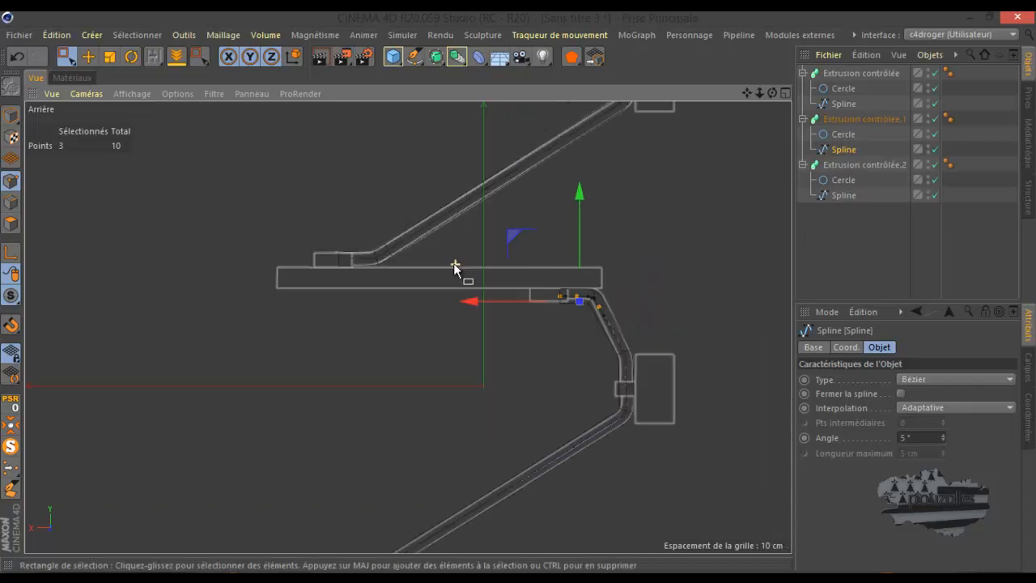
- Select the three points of the third sweep's spline beneath the shelf and move them slightly down within the arm outline
{"action": "scroll", "coordinate": [597, 411], "scroll_direction": "up", "scroll_amount": 2}
{"action": "scroll", "coordinate": [597, 411], "scroll_direction": "up", "scroll_amount": 3}
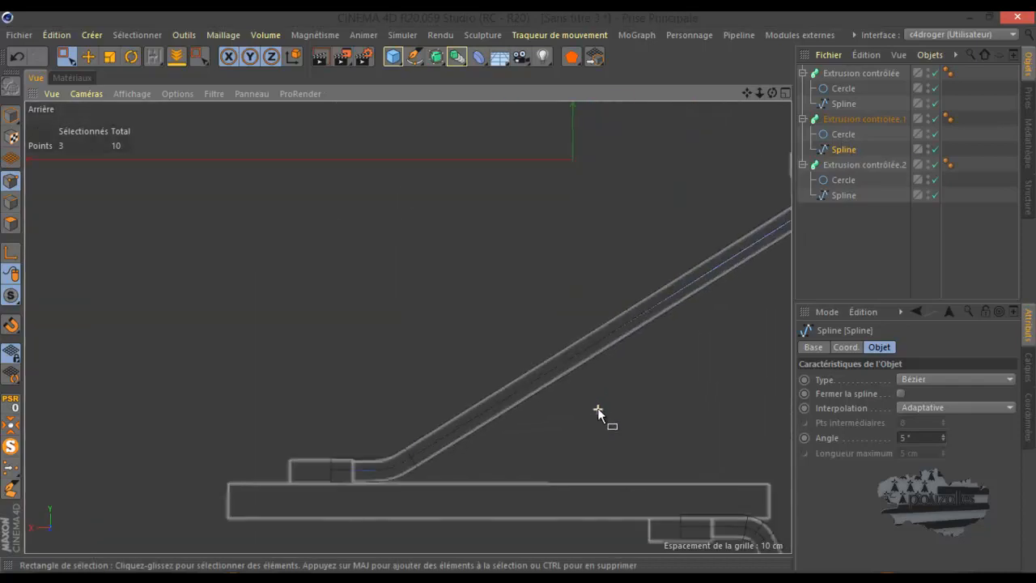
{"action": "scroll", "coordinate": [333, 403], "scroll_direction": "down", "scroll_amount": 3}
{"action": "scroll", "coordinate": [502, 469], "scroll_direction": "down", "scroll_amount": 2}
{"action": "scroll", "coordinate": [525, 522], "scroll_direction": "up", "scroll_amount": 4}
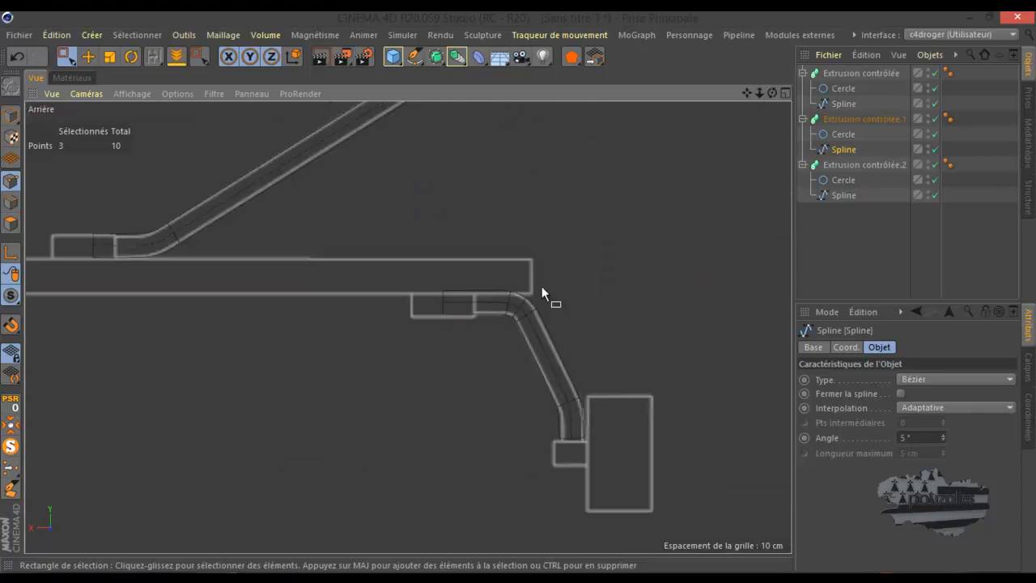
{"action": "left_click", "coordinate": [844, 195]}
{"action": "left_click_drag", "start_coordinate": [626, 253], "coordinate": [403, 330]}
{"action": "left_click_drag", "start_coordinate": [486, 216], "coordinate": [487, 223]}
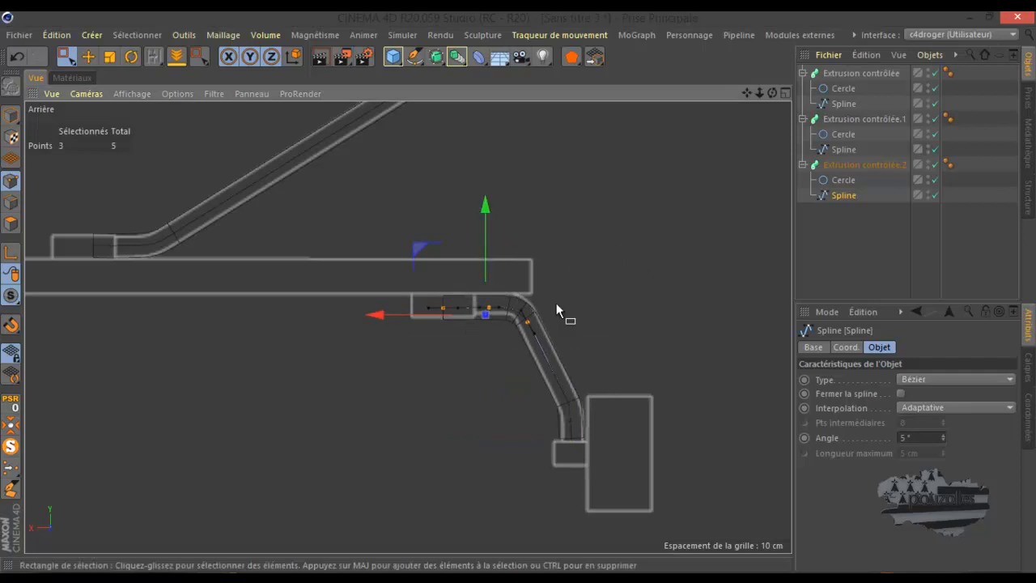
- Nudge the lower end of the third sweep's spline and shift its lower bend point slightly sideways towards the rectangular block
{"action": "scroll", "coordinate": [587, 441], "scroll_direction": "up", "scroll_amount": 6}
{"action": "left_click_drag", "start_coordinate": [665, 271], "coordinate": [492, 407]}
{"action": "left_click_drag", "start_coordinate": [431, 367], "coordinate": [430, 363]}
{"action": "left_click", "coordinate": [528, 308]}
{"action": "left_click_drag", "start_coordinate": [463, 306], "coordinate": [471, 307]}
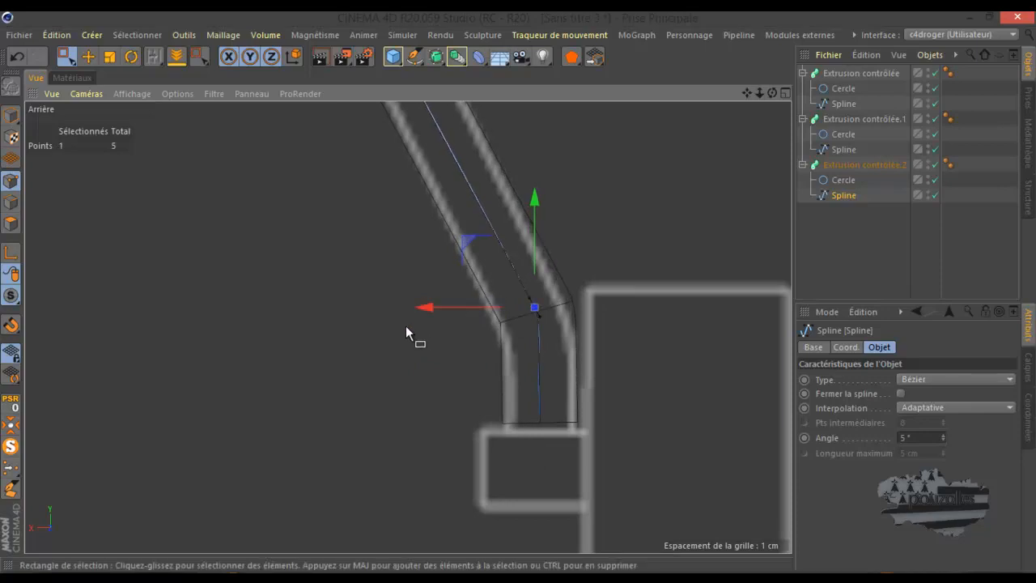
{"action": "scroll", "coordinate": [387, 376], "scroll_direction": "down", "scroll_amount": 3}
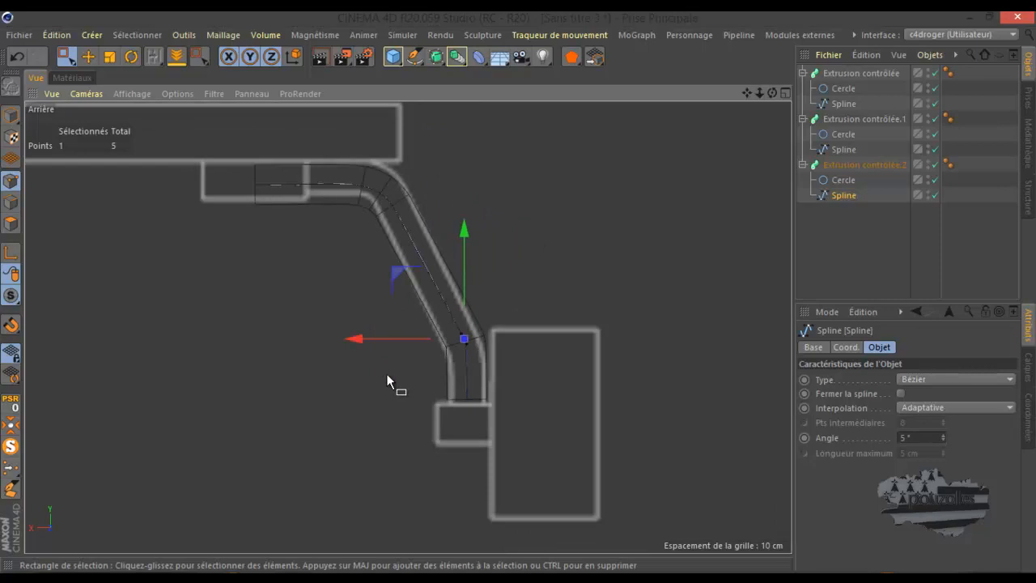
- Try the Uniforme and Subdiviser interpolations on the third sweep's spline
{"action": "scroll", "coordinate": [468, 349], "scroll_direction": "up", "scroll_amount": 5}
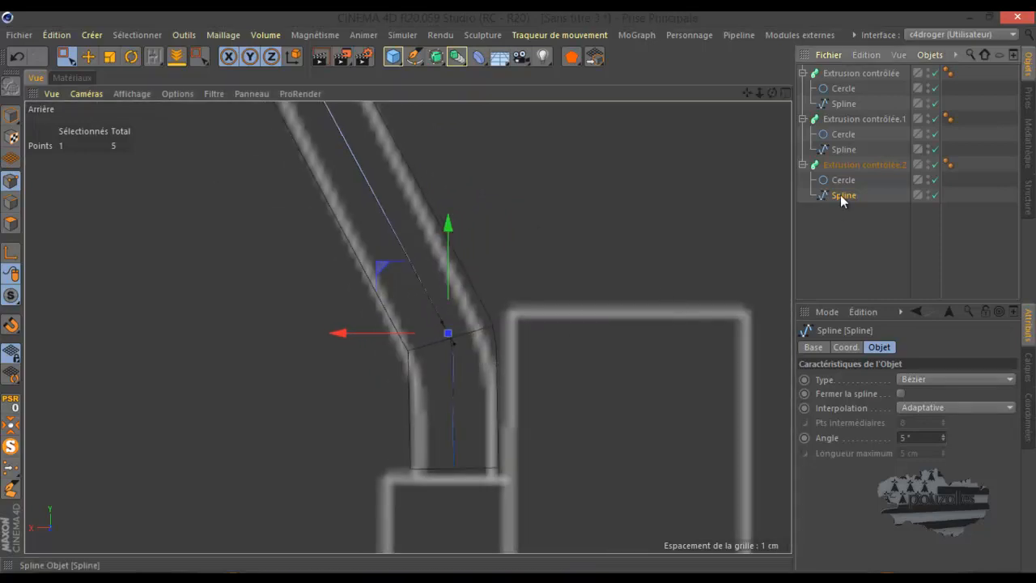
{"action": "left_click", "coordinate": [920, 406]}
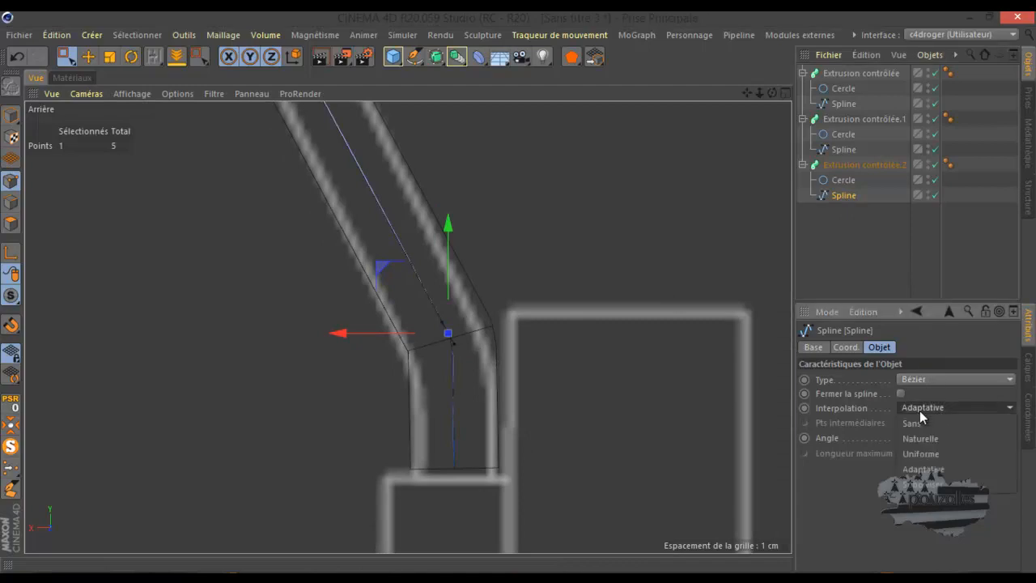
{"action": "left_click", "coordinate": [922, 451]}
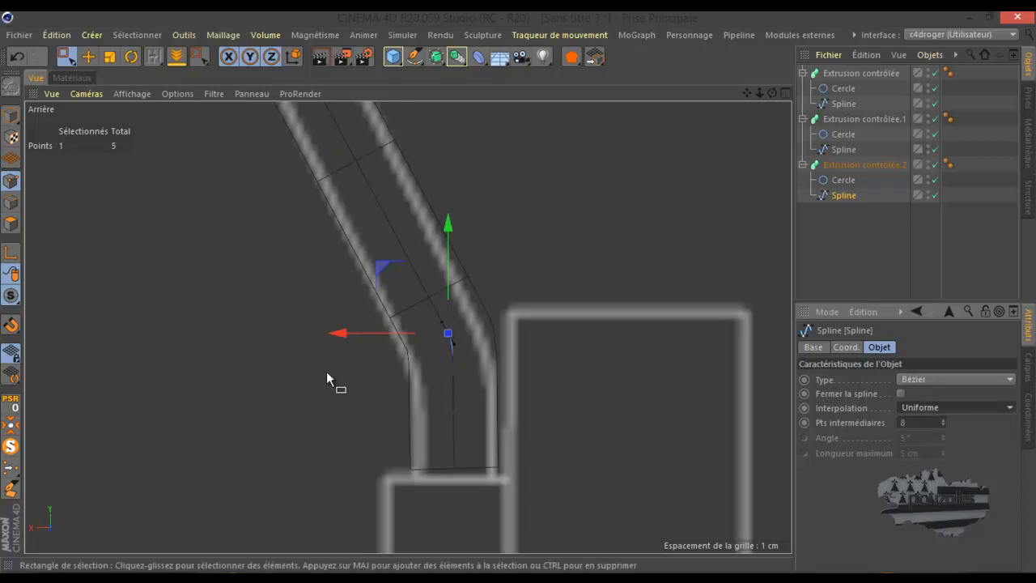
{"action": "left_click", "coordinate": [926, 408]}
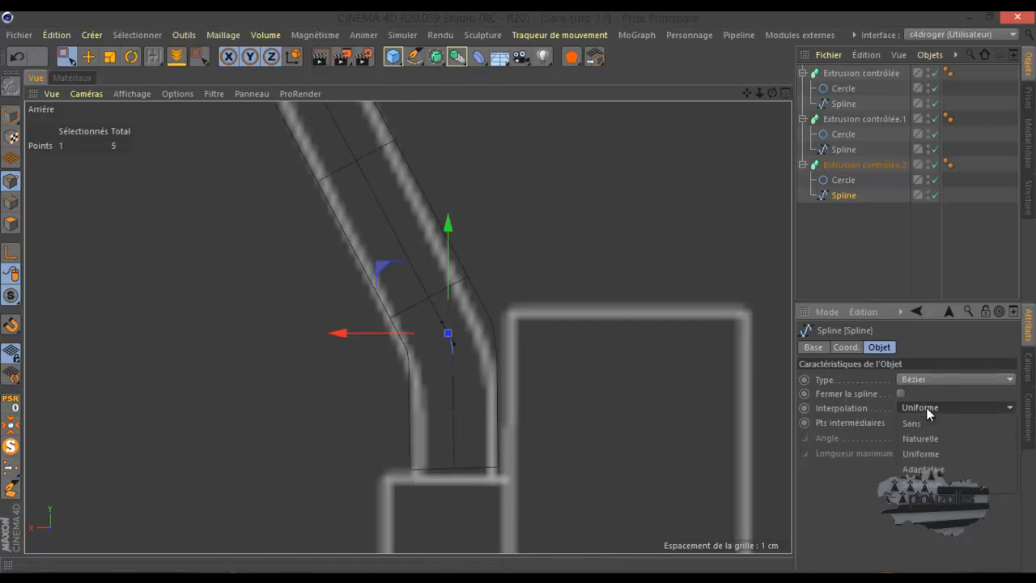
{"action": "left_click", "coordinate": [919, 485]}
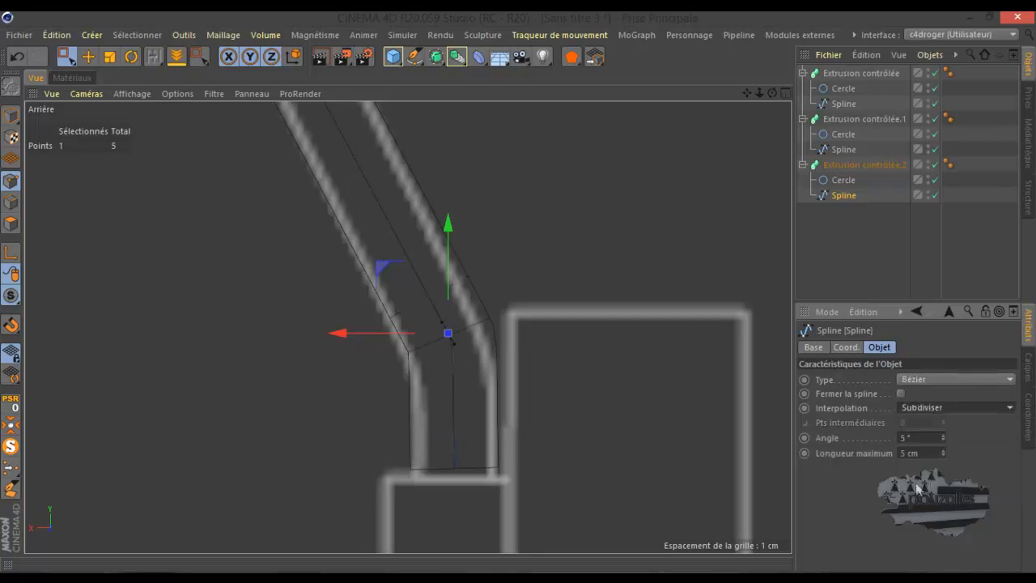
{"action": "scroll", "coordinate": [514, 361], "scroll_direction": "down", "scroll_amount": 3}
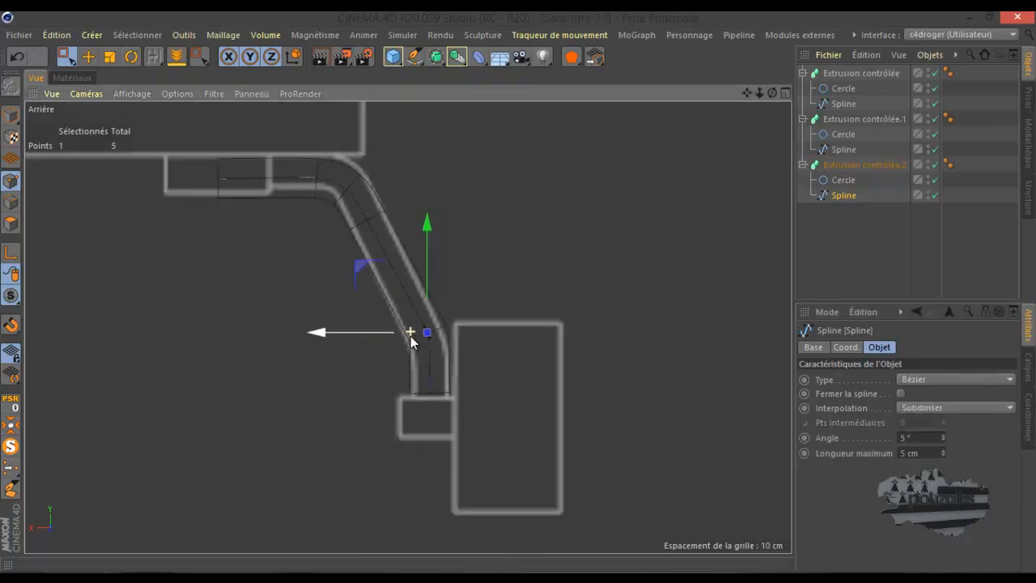
{"action": "scroll", "coordinate": [357, 212], "scroll_direction": "up", "scroll_amount": 1}
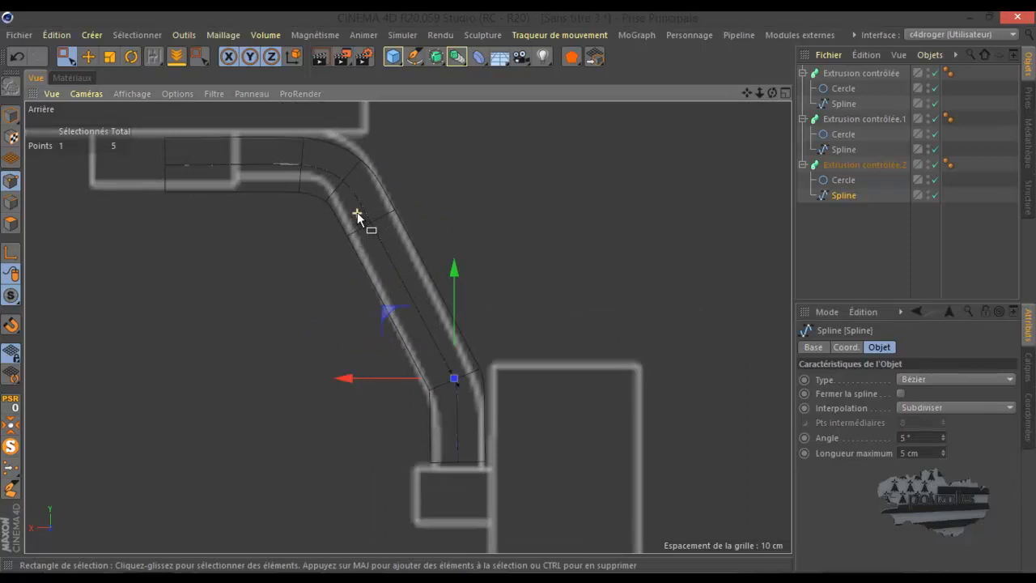
- Set the third sweep's spline interpolation to Naturelle and switch the viewport display to full wireframe
{"action": "left_click", "coordinate": [923, 408]}
{"action": "left_click", "coordinate": [916, 434]}
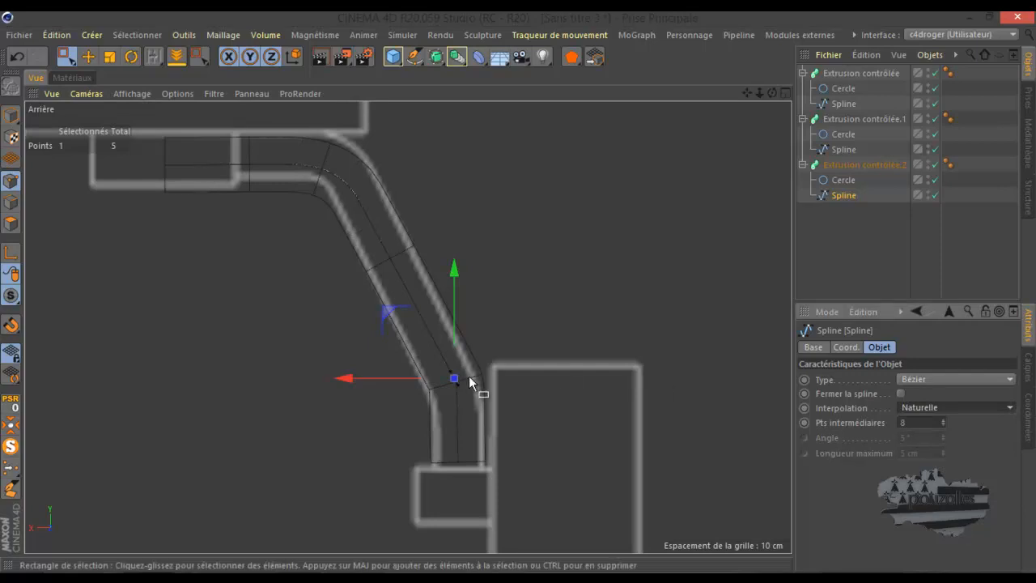
{"action": "left_click", "coordinate": [142, 91]}
{"action": "left_click", "coordinate": [135, 242]}
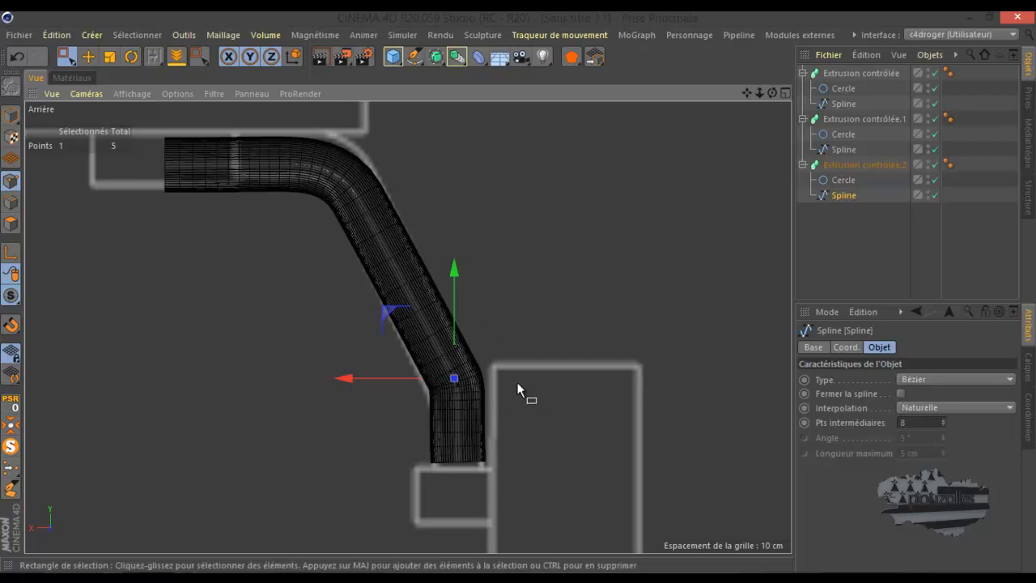
- Try the Sans interpolation on the third sweep's spline and restore Naturelle
{"action": "left_click", "coordinate": [915, 407]}
{"action": "left_click", "coordinate": [920, 421]}
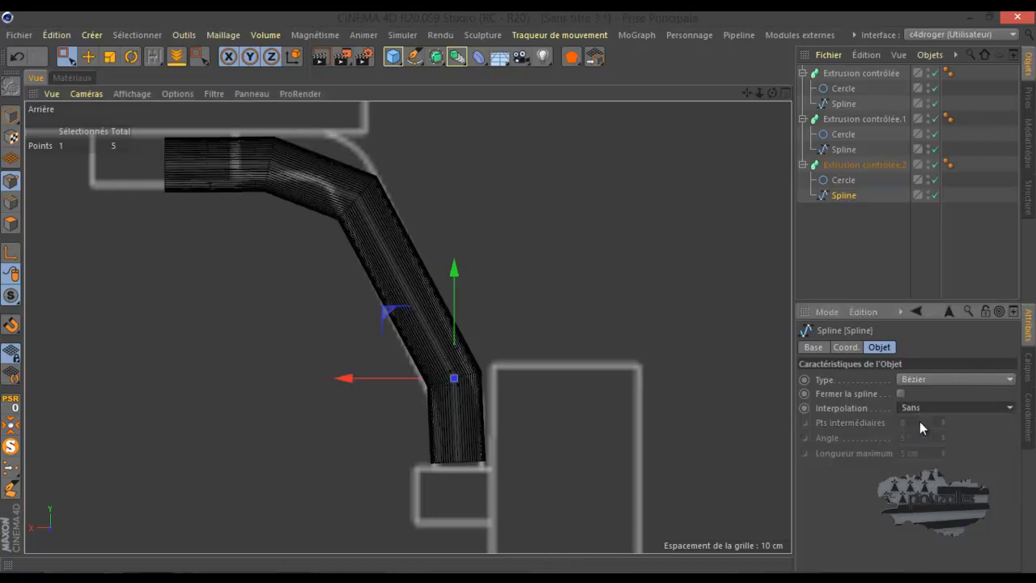
{"action": "left_click", "coordinate": [922, 408]}
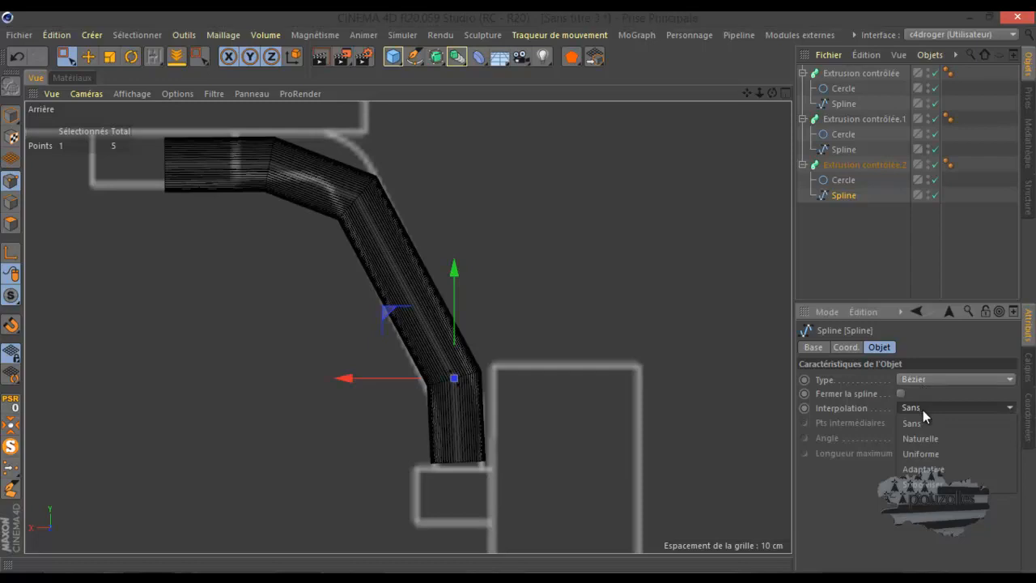
{"action": "left_click", "coordinate": [926, 437]}
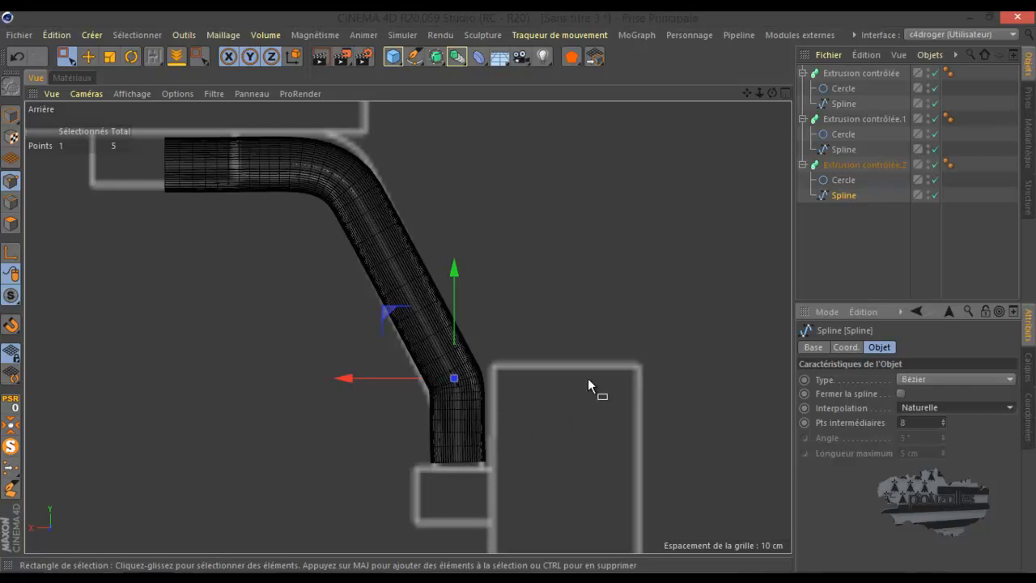
- Reduce the intermediate points of the third sweep's spline to 3, testing the curve with as few as 1
{"action": "left_click", "coordinate": [943, 425]}
{"action": "left_click", "coordinate": [943, 425]}
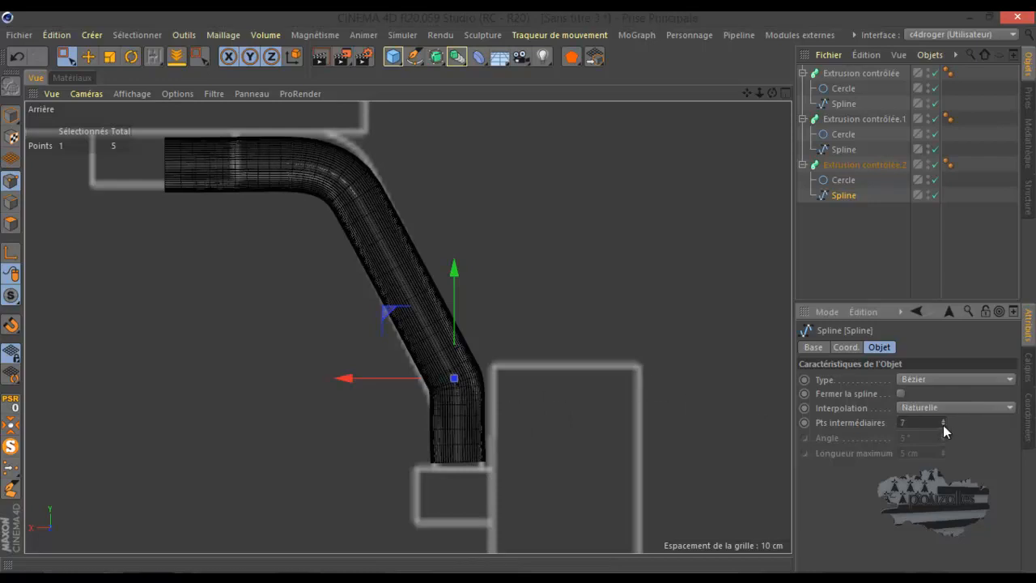
{"action": "left_click", "coordinate": [944, 425]}
{"action": "left_click", "coordinate": [943, 425]}
{"action": "left_click", "coordinate": [943, 425]}
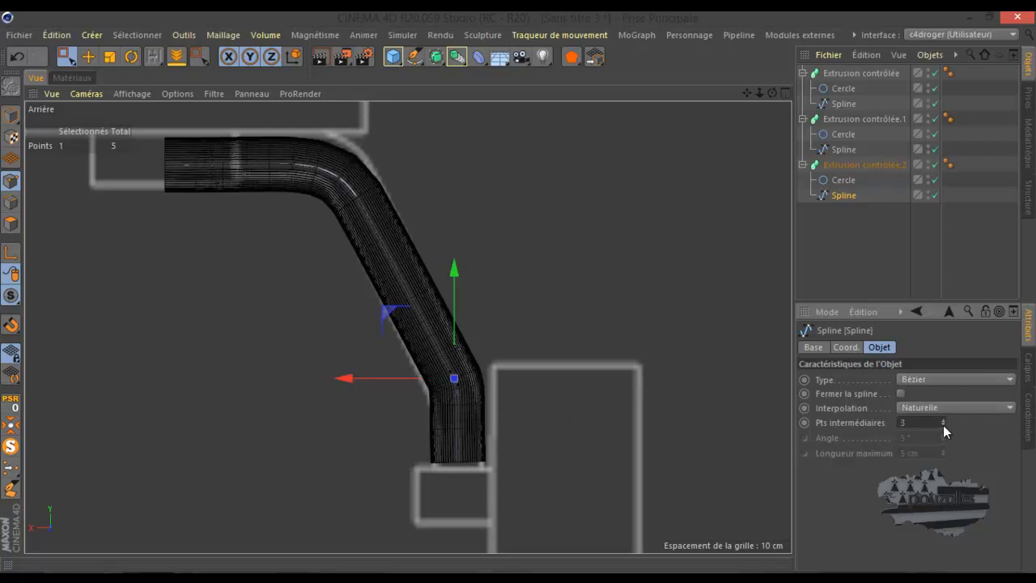
{"action": "left_click", "coordinate": [943, 425]}
{"action": "left_click", "coordinate": [943, 425]}
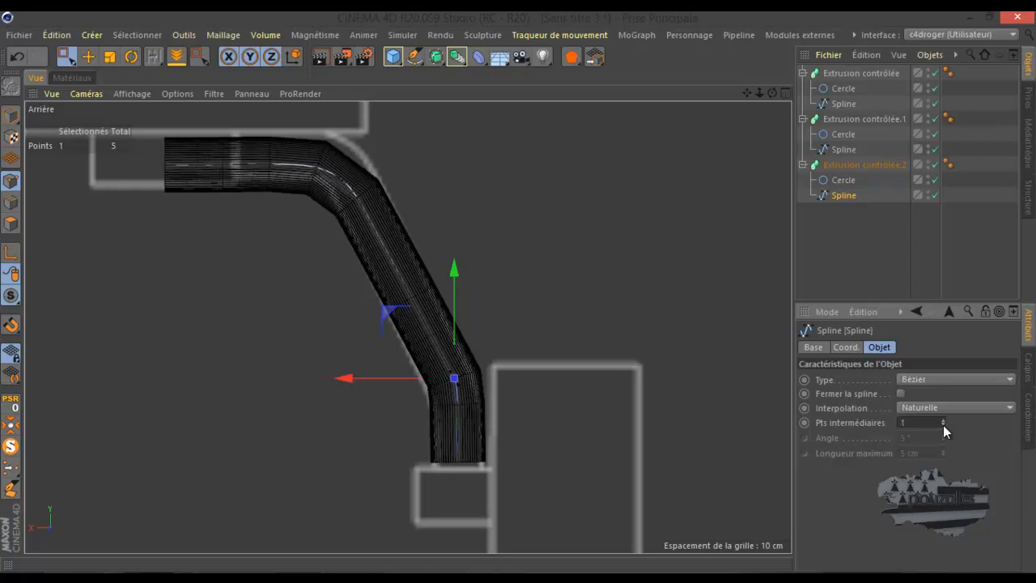
{"action": "left_click", "coordinate": [943, 419]}
{"action": "left_click", "coordinate": [943, 419]}
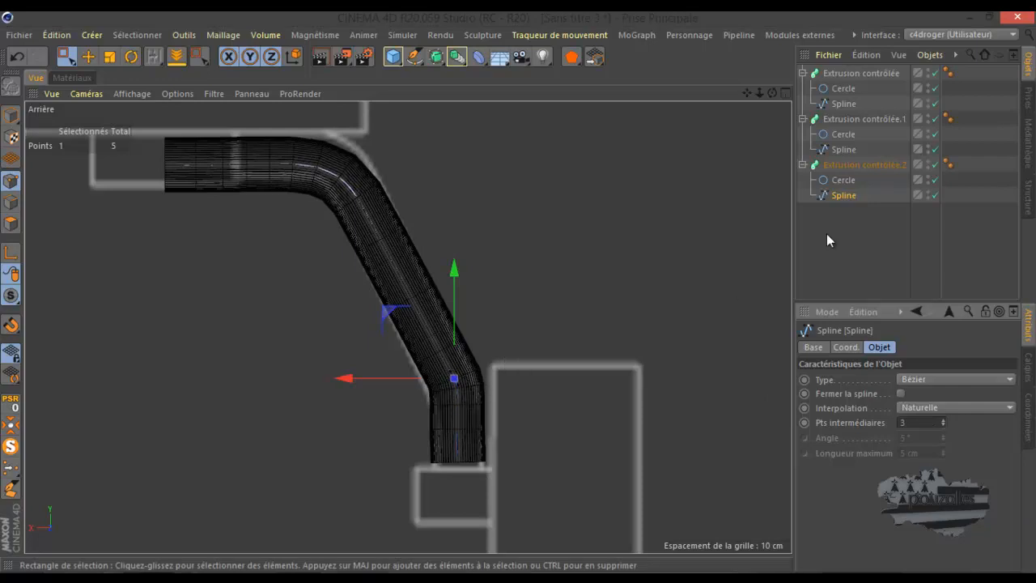
- Set the third sweep's circle to Naturelle interpolation and lower its number of intermediate points to lighten the tube mesh
{"action": "left_click", "coordinate": [842, 178]}
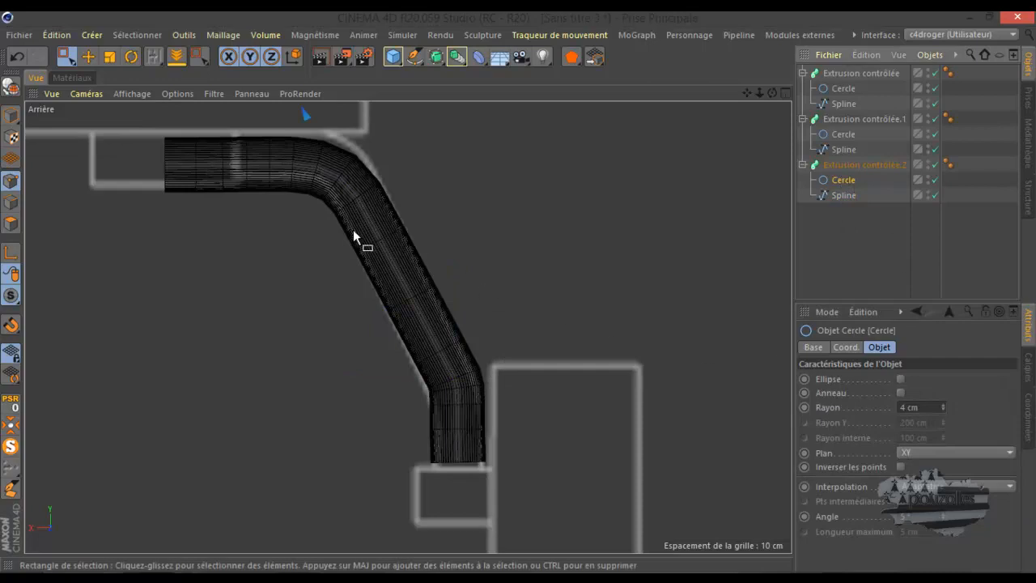
{"action": "left_click", "coordinate": [928, 486]}
{"action": "left_click", "coordinate": [921, 516]}
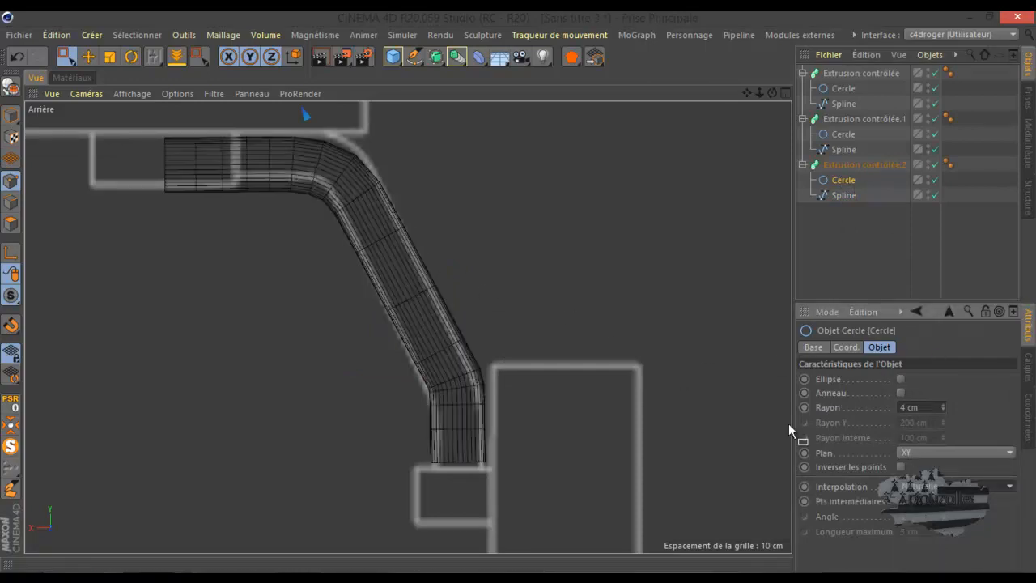
{"action": "left_click", "coordinate": [945, 505]}
{"action": "left_click", "coordinate": [945, 504]}
{"action": "left_click", "coordinate": [945, 504]}
{"action": "left_click", "coordinate": [946, 506]}
{"action": "left_click", "coordinate": [946, 506]}
{"action": "left_click", "coordinate": [945, 506]}
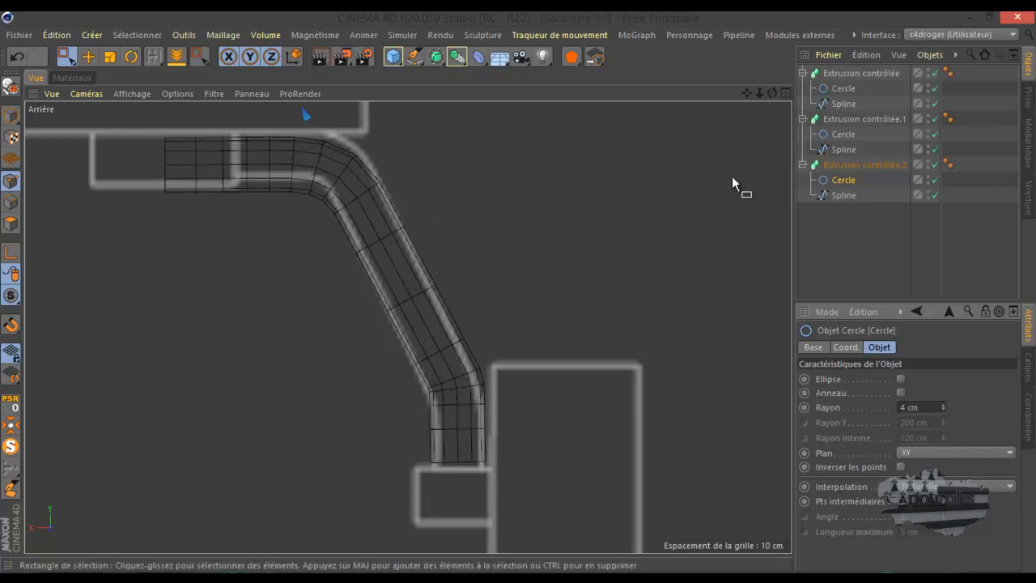
- Set the second sweep's circle to Naturelle interpolation and lower its number of intermediate points
{"action": "left_click", "coordinate": [846, 149]}
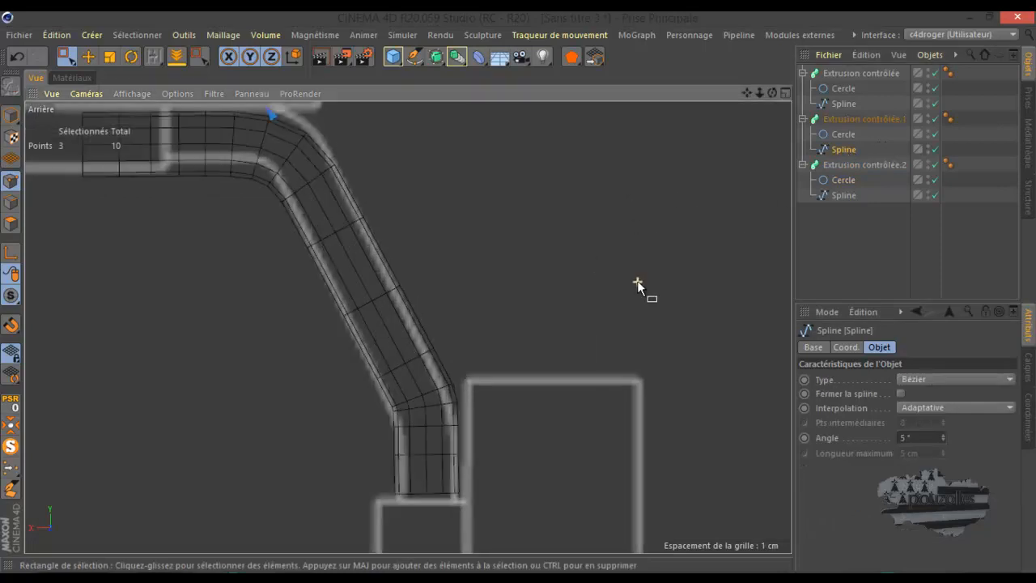
{"action": "scroll", "coordinate": [636, 280], "scroll_direction": "down", "scroll_amount": 3}
{"action": "left_click_drag", "start_coordinate": [747, 92], "coordinate": [518, 294]}
{"action": "left_click", "coordinate": [843, 134]}
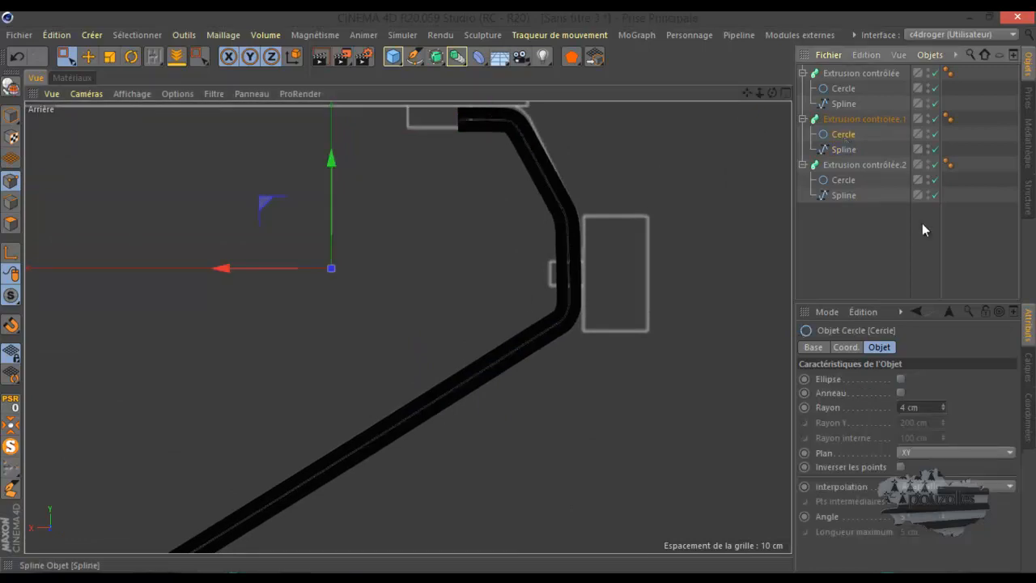
{"action": "left_click", "coordinate": [927, 486]}
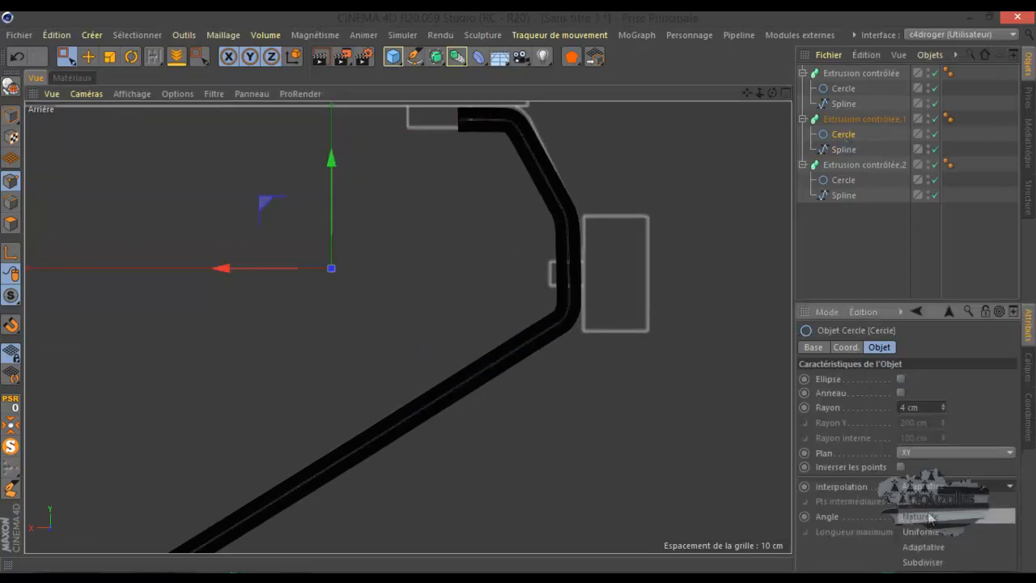
{"action": "left_click", "coordinate": [923, 515]}
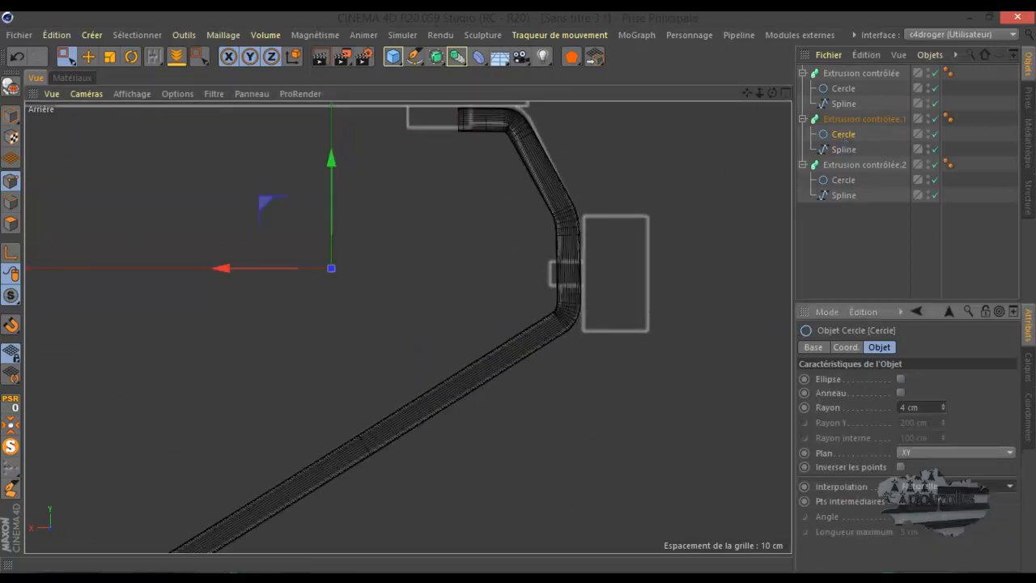
{"action": "left_click", "coordinate": [943, 504]}
{"action": "left_click", "coordinate": [943, 504]}
{"action": "left_click", "coordinate": [943, 504]}
{"action": "left_click", "coordinate": [943, 503]}
{"action": "left_click", "coordinate": [943, 504]}
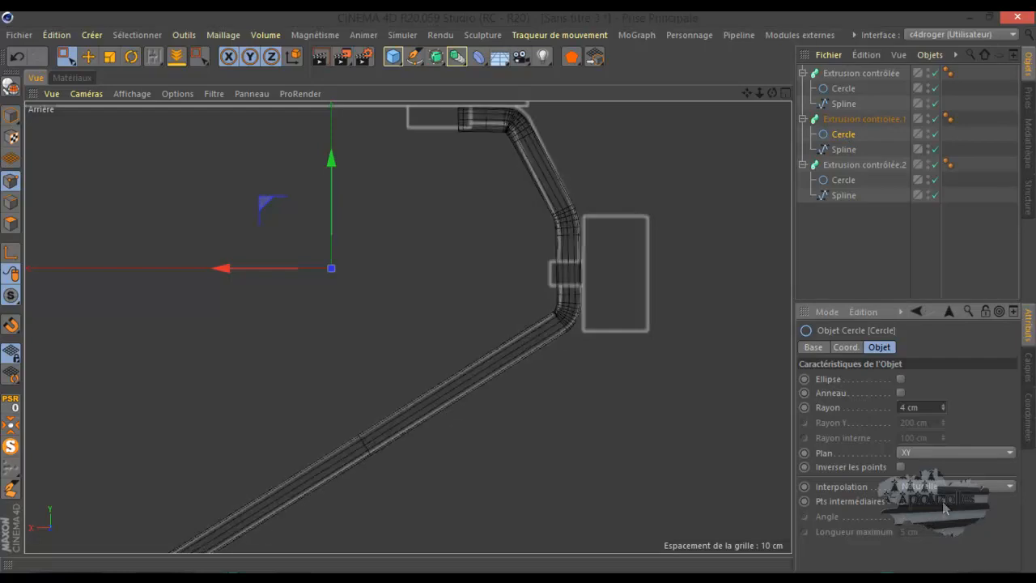
- Examine the second sweep's tube mesh along its bends against the blueprint
{"action": "scroll", "coordinate": [588, 233], "scroll_direction": "down", "scroll_amount": 4}
{"action": "scroll", "coordinate": [378, 353], "scroll_direction": "up", "scroll_amount": 1}
{"action": "scroll", "coordinate": [377, 354], "scroll_direction": "up", "scroll_amount": 3}
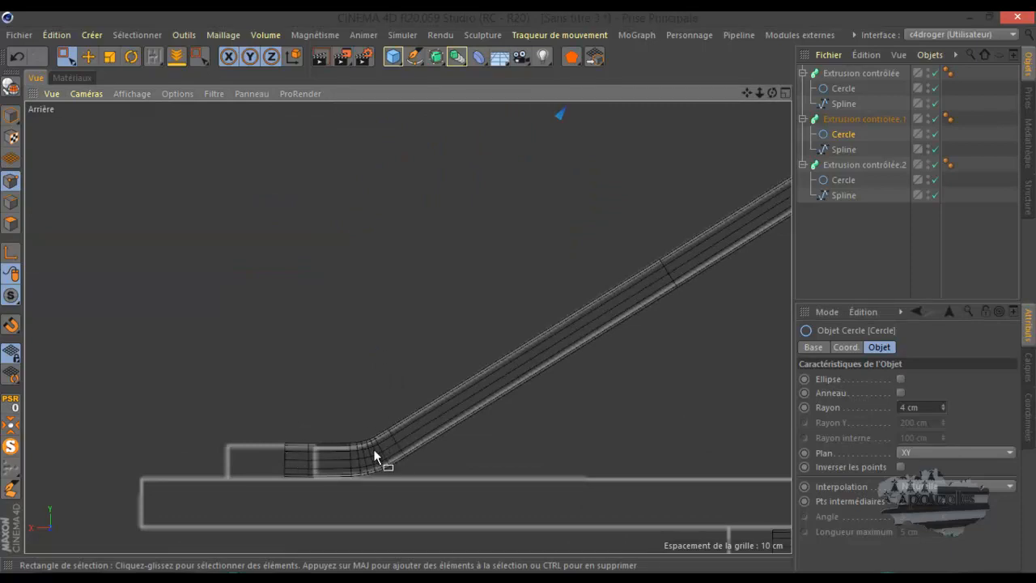
{"action": "scroll", "coordinate": [400, 440], "scroll_direction": "down", "scroll_amount": 3}
{"action": "scroll", "coordinate": [580, 265], "scroll_direction": "up", "scroll_amount": 6}
{"action": "scroll", "coordinate": [583, 307], "scroll_direction": "down", "scroll_amount": 6}
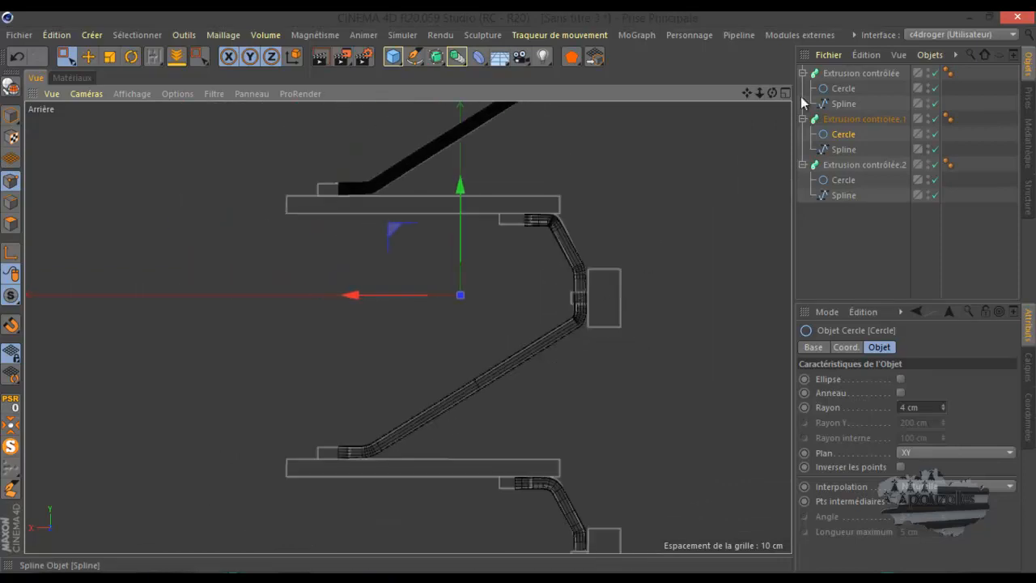
- Set the first sweep's circle to Naturelle interpolation with 2 intermediate points
{"action": "left_click", "coordinate": [834, 103]}
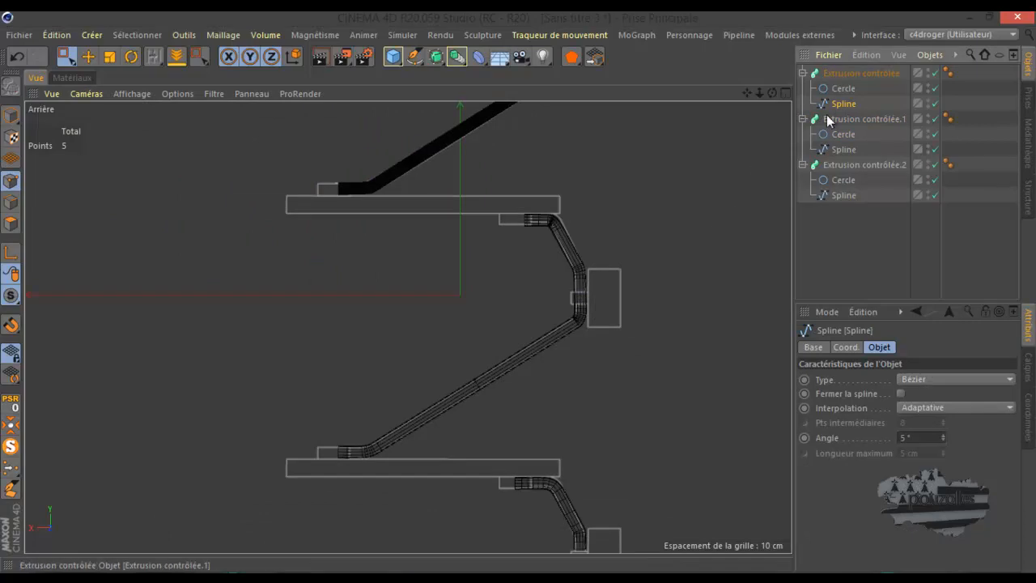
{"action": "left_click", "coordinate": [842, 88]}
{"action": "scroll", "coordinate": [526, 348], "scroll_direction": "down", "scroll_amount": 4}
{"action": "scroll", "coordinate": [481, 284], "scroll_direction": "up", "scroll_amount": 2}
{"action": "scroll", "coordinate": [480, 271], "scroll_direction": "up", "scroll_amount": 3}
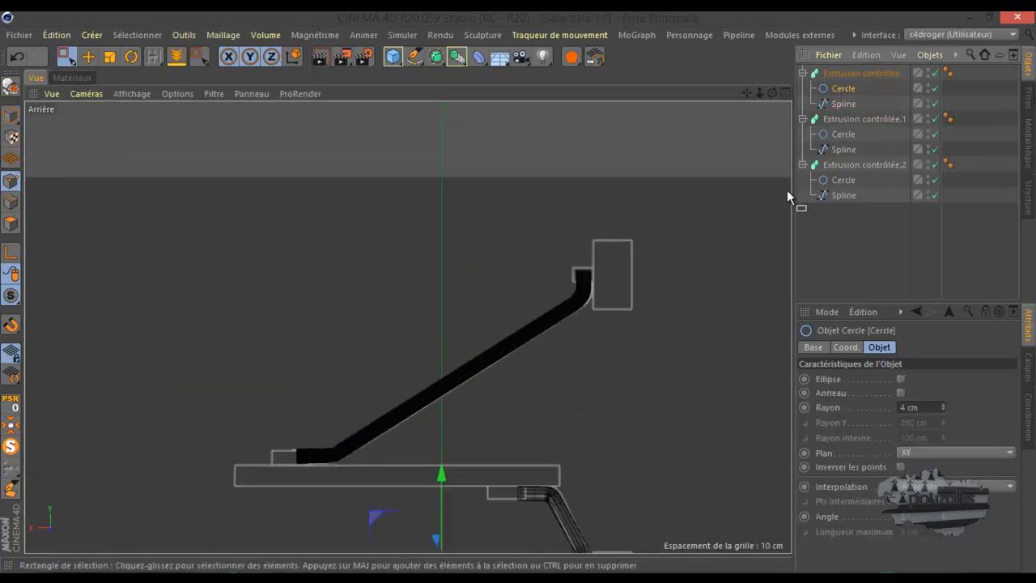
{"action": "left_click", "coordinate": [927, 485]}
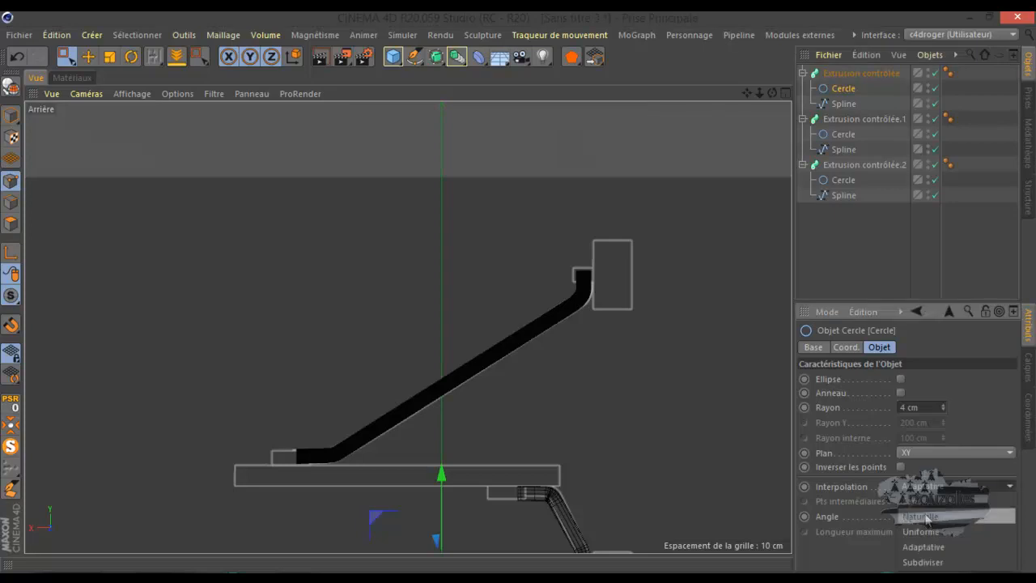
{"action": "left_click", "coordinate": [924, 499]}
{"action": "double_click", "coordinate": [923, 500]}
{"action": "type", "text": "2"}
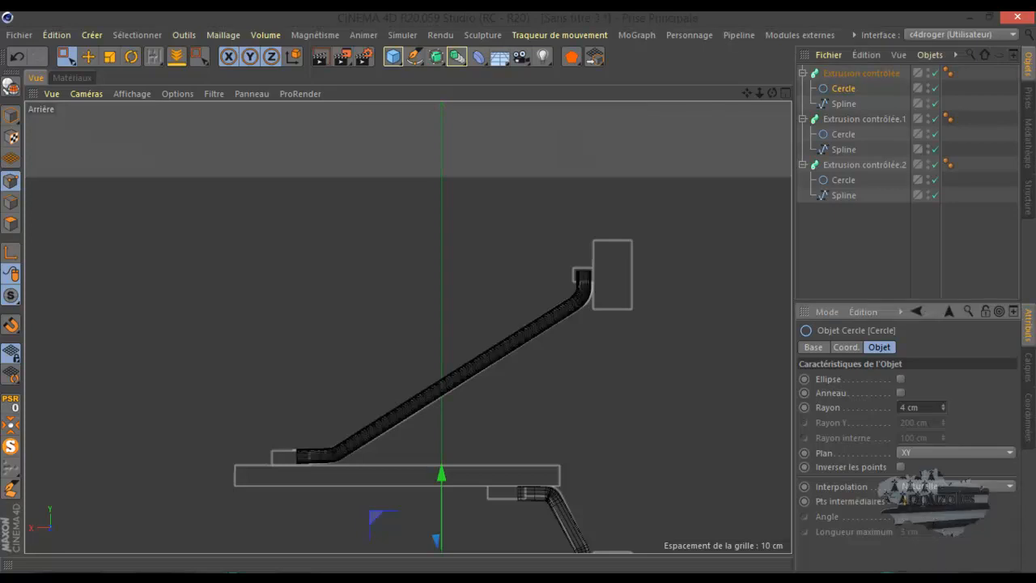
{"action": "left_click", "coordinate": [925, 561]}
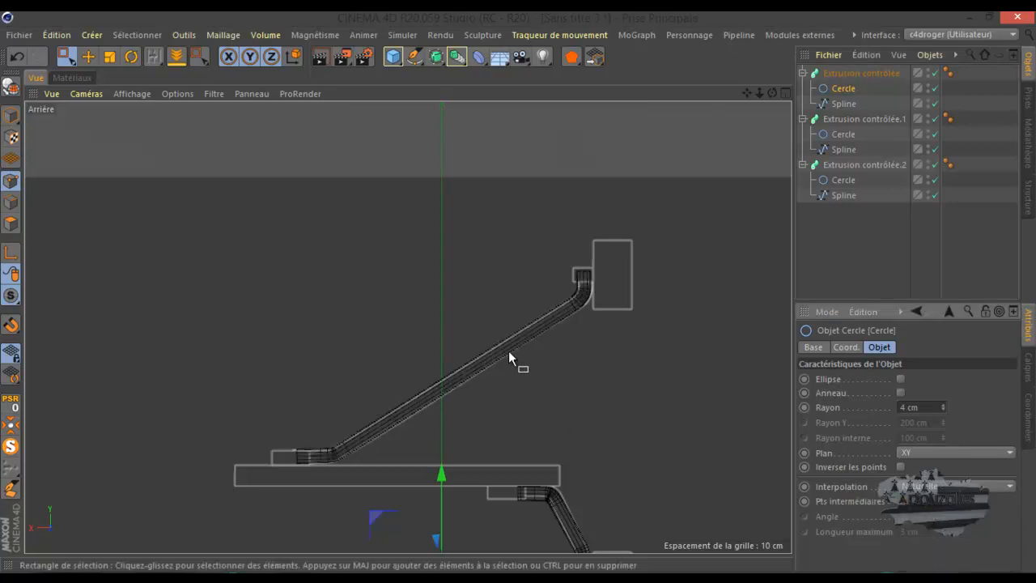
{"action": "scroll", "coordinate": [344, 438], "scroll_direction": "up", "scroll_amount": 10}
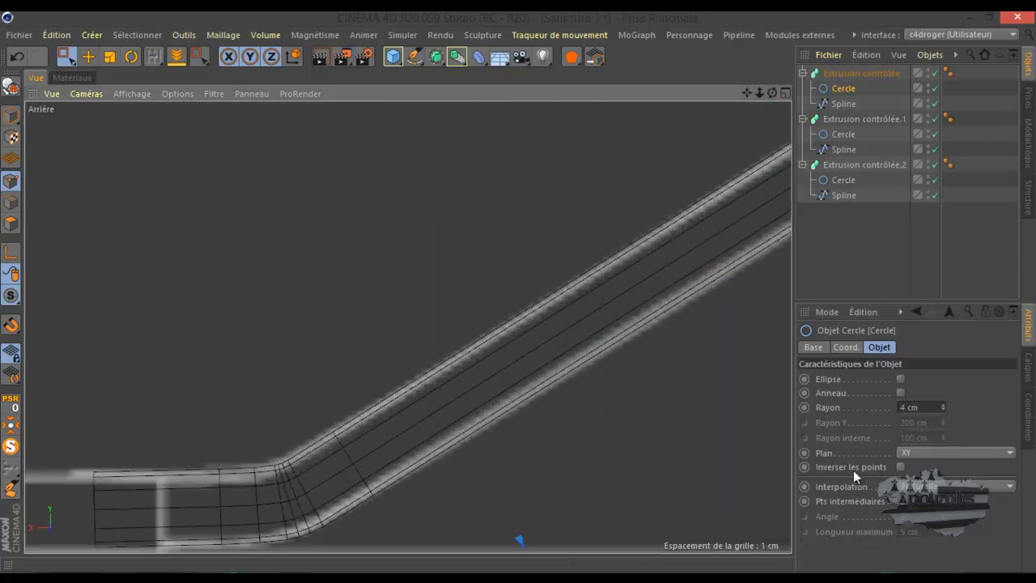
{"action": "left_click", "coordinate": [943, 487]}
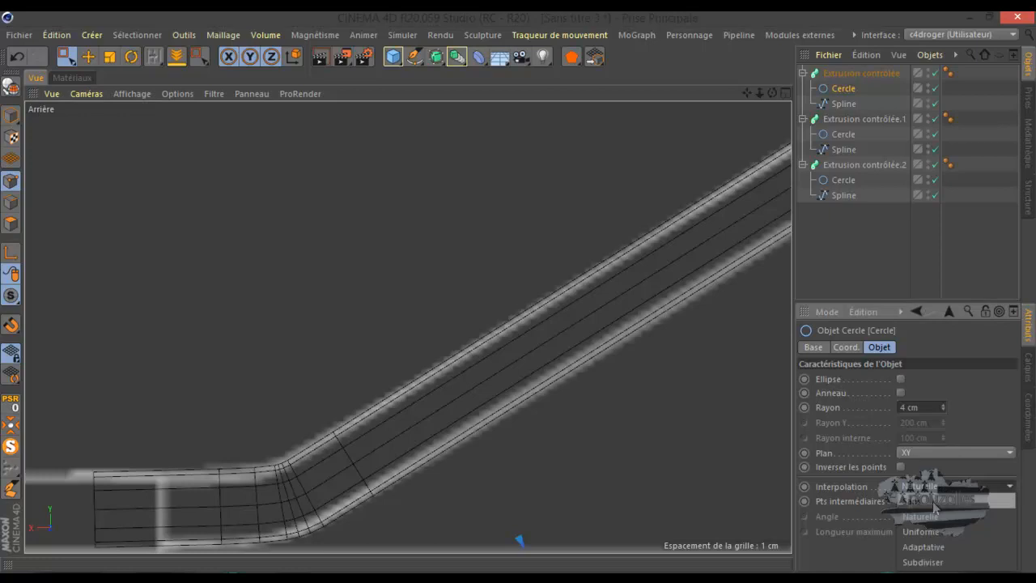
- Try Naturelle interpolation on the first sweep's spline, reducing the intermediate points to 2 and raising them to 3
{"action": "double_click", "coordinate": [846, 103]}
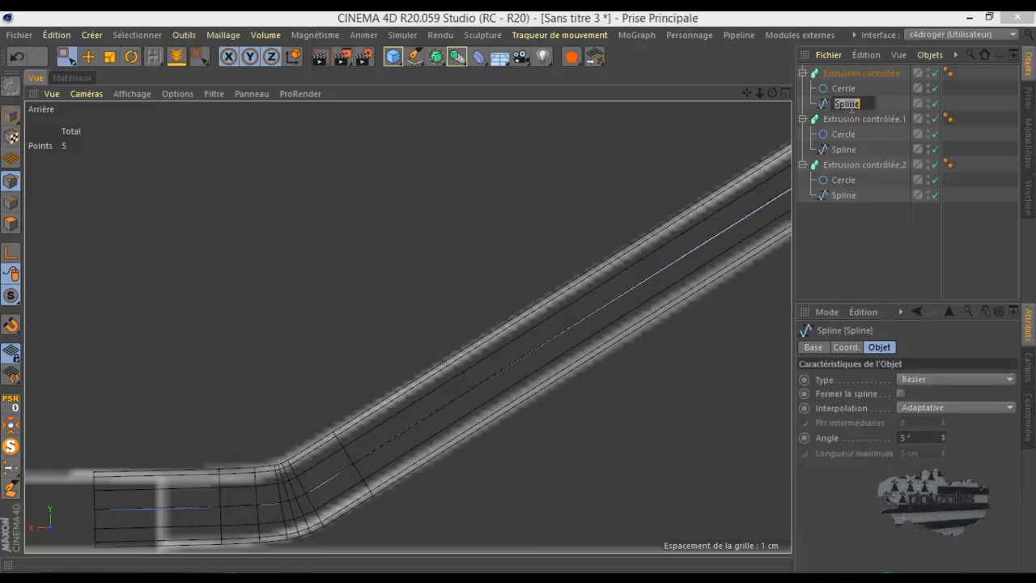
{"action": "left_click", "coordinate": [931, 405]}
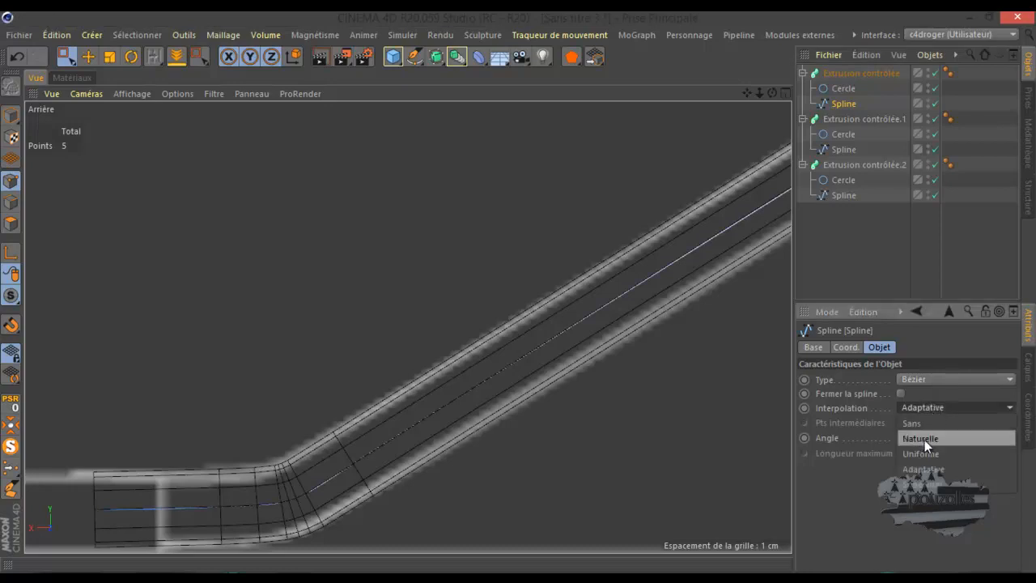
{"action": "left_click", "coordinate": [924, 437]}
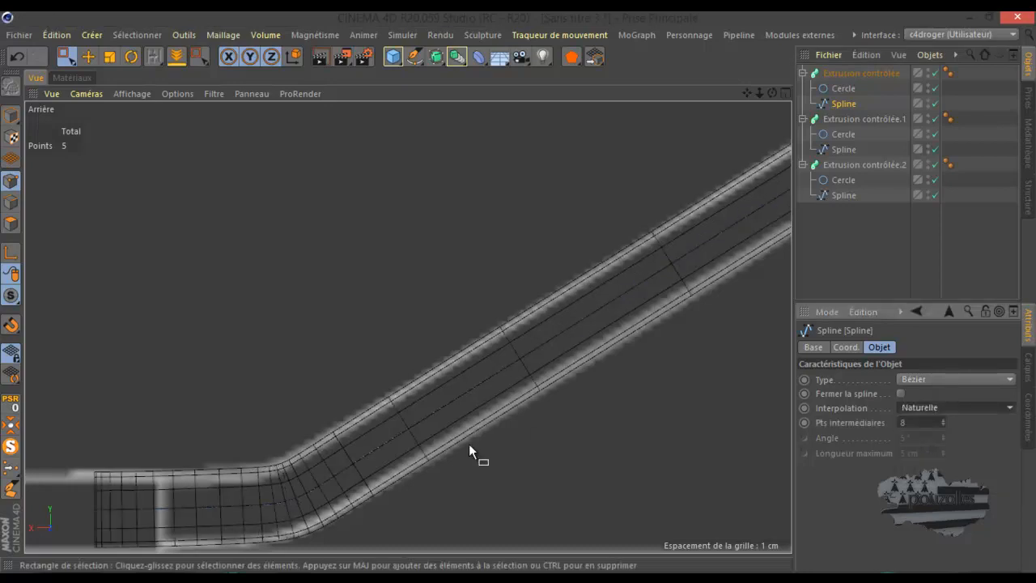
{"action": "scroll", "coordinate": [345, 464], "scroll_direction": "down", "scroll_amount": 5}
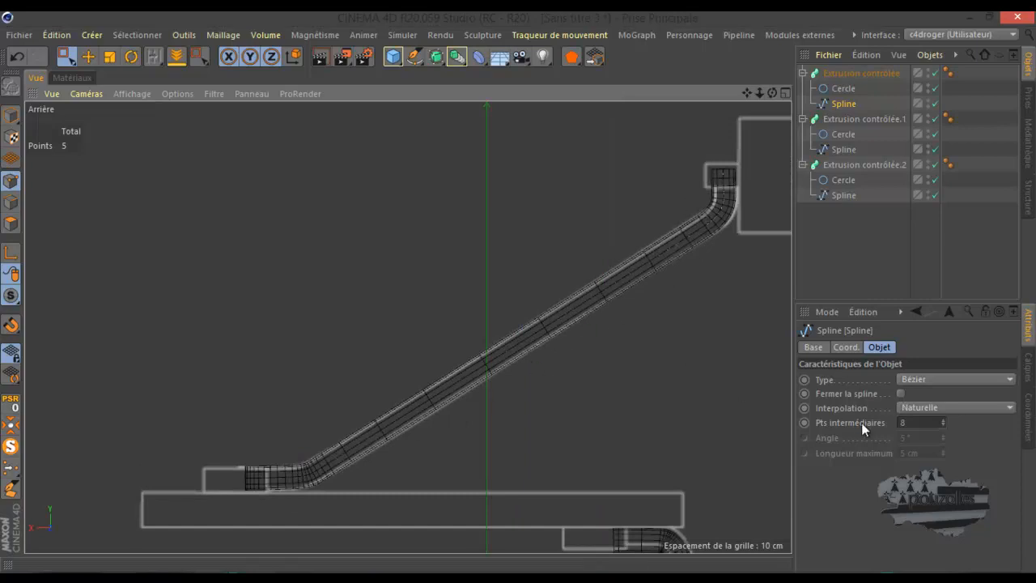
{"action": "left_click", "coordinate": [945, 422]}
{"action": "left_click", "coordinate": [945, 423]}
{"action": "left_click", "coordinate": [945, 422]}
{"action": "left_click", "coordinate": [945, 423]}
{"action": "left_click", "coordinate": [945, 423]}
{"action": "left_click", "coordinate": [944, 423]}
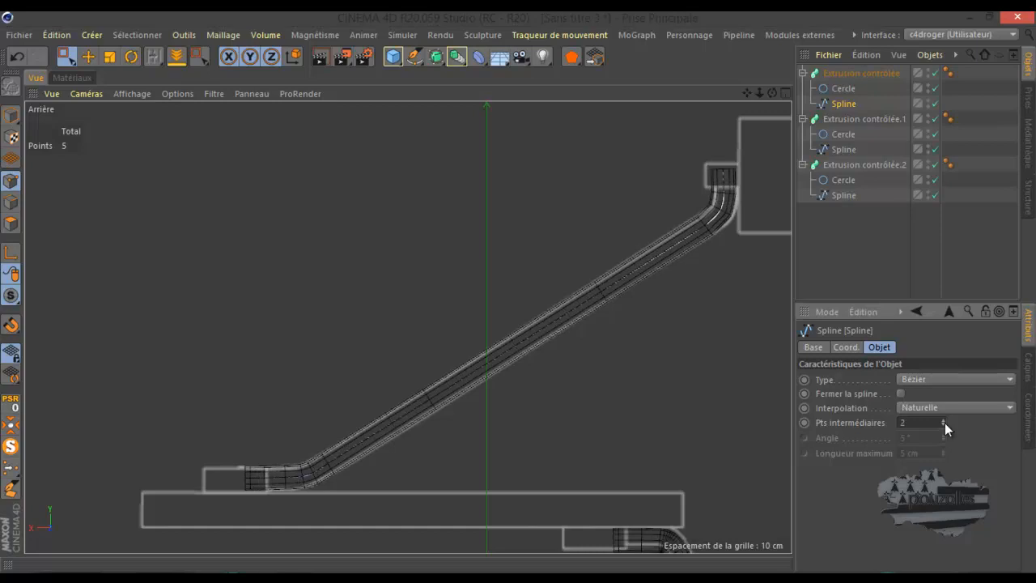
{"action": "left_click", "coordinate": [944, 418]}
- Try the Uniforme, Subdiviser and Sans interpolations on the first sweep's spline and restore Adaptative
{"action": "left_click", "coordinate": [943, 408]}
{"action": "left_click", "coordinate": [941, 454]}
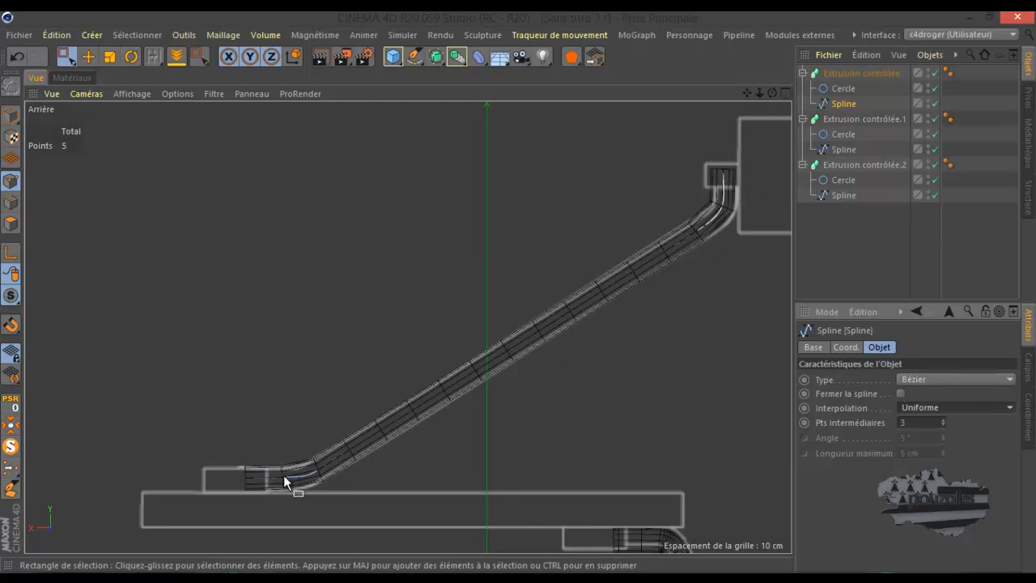
{"action": "left_click", "coordinate": [934, 408]}
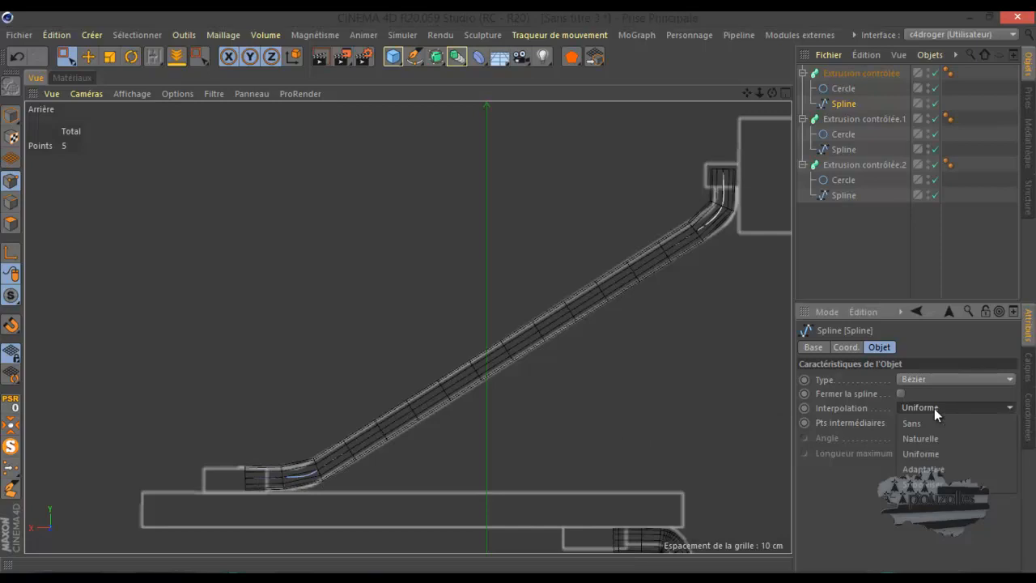
{"action": "left_click", "coordinate": [929, 470]}
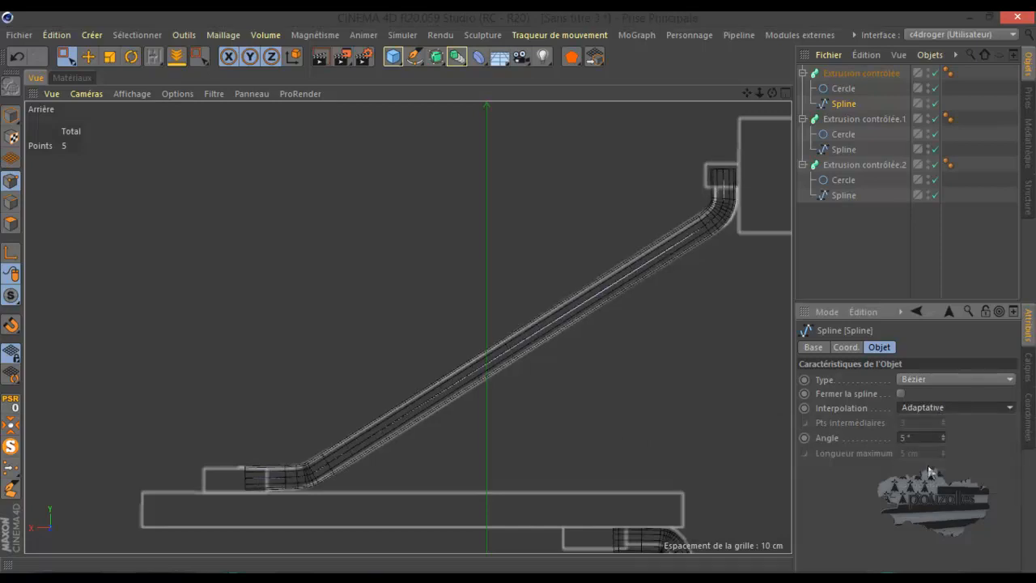
{"action": "left_click", "coordinate": [930, 408]}
{"action": "left_click", "coordinate": [929, 486]}
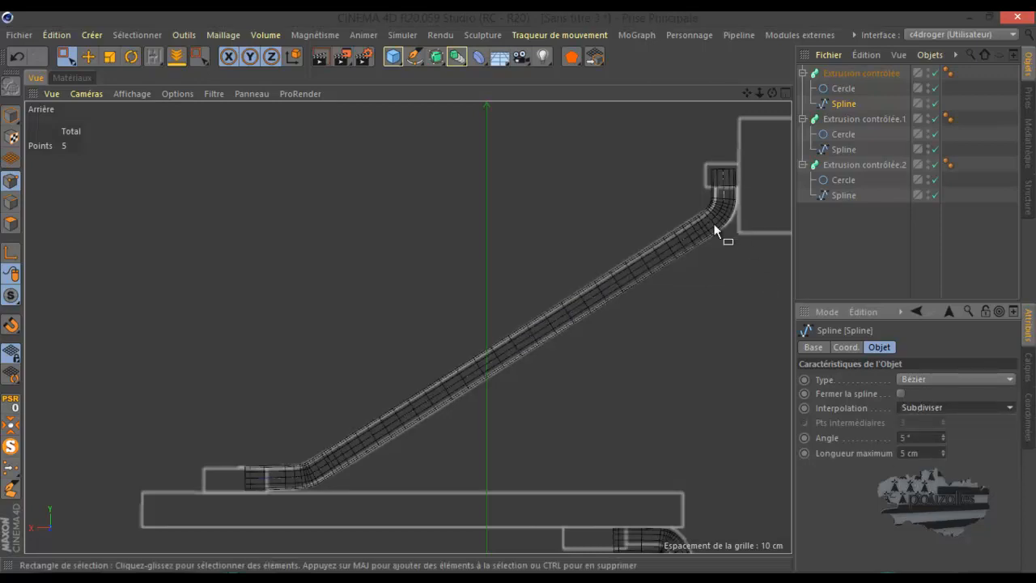
{"action": "left_click", "coordinate": [939, 407]}
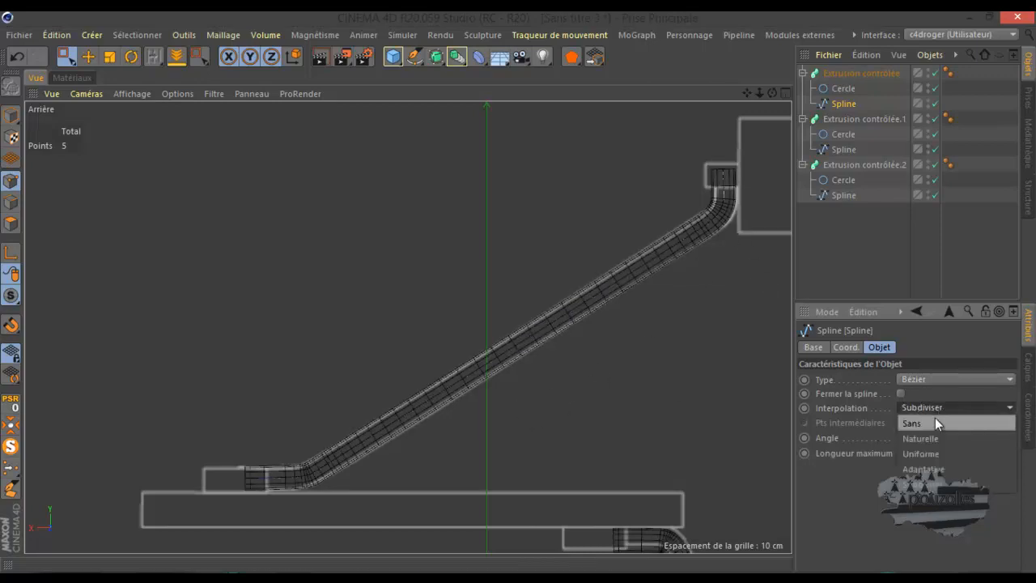
{"action": "left_click", "coordinate": [933, 421]}
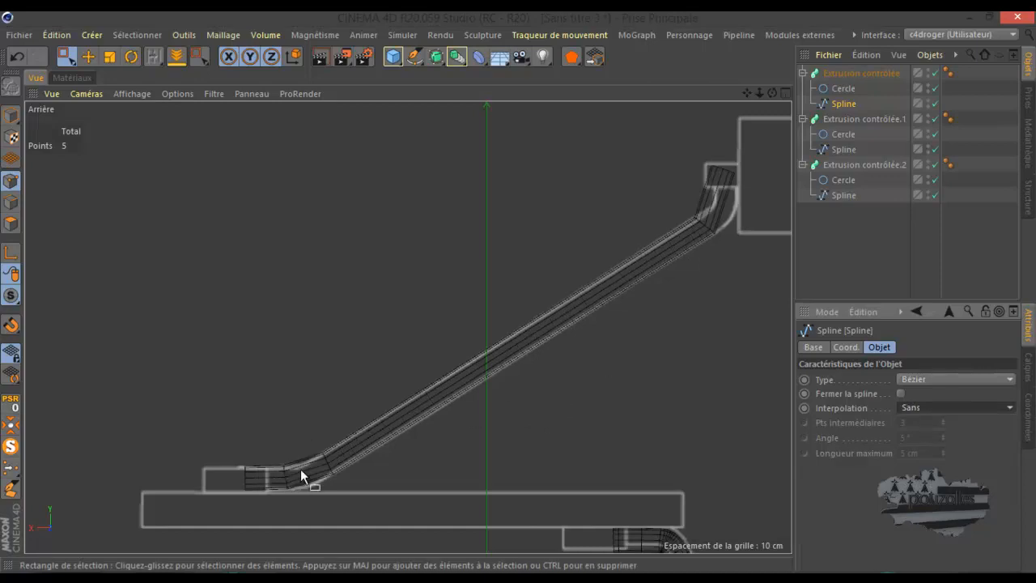
{"action": "left_click", "coordinate": [914, 408]}
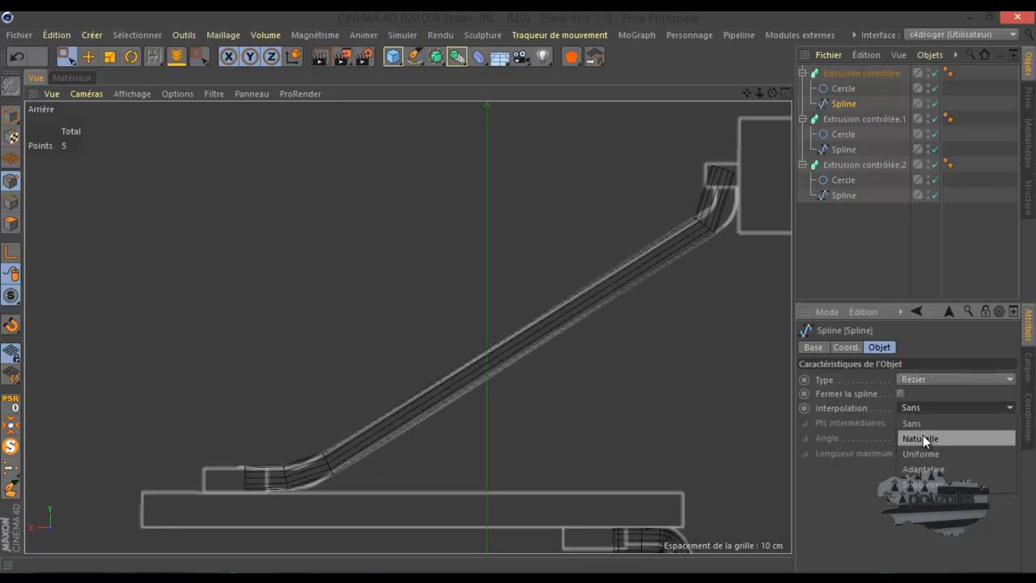
{"action": "left_click", "coordinate": [923, 469]}
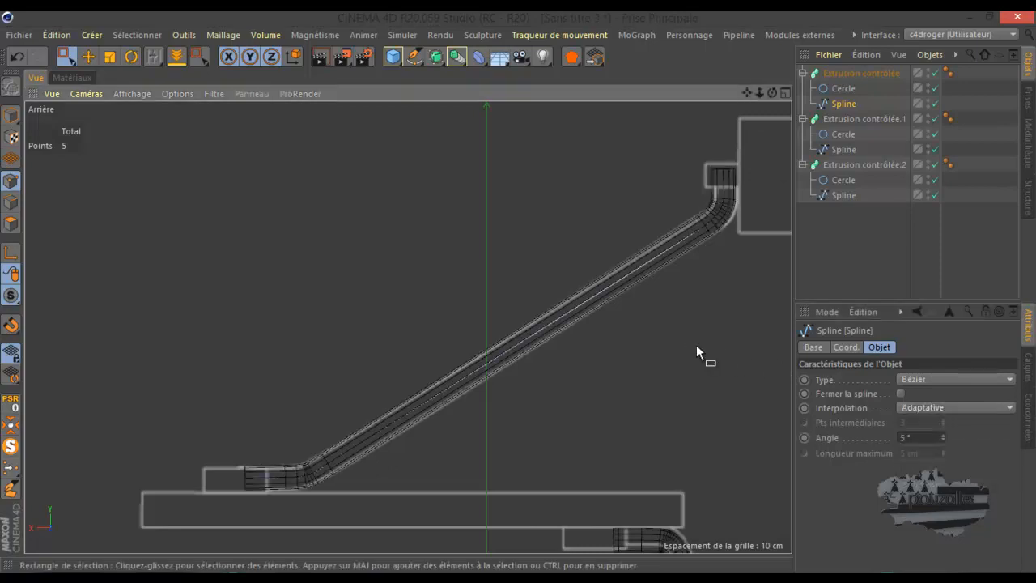
- Collapse the three sweep hierarchies in the object list and clear the selection
{"action": "scroll", "coordinate": [695, 344], "scroll_direction": "down", "scroll_amount": 5}
{"action": "scroll", "coordinate": [606, 283], "scroll_direction": "down", "scroll_amount": 1}
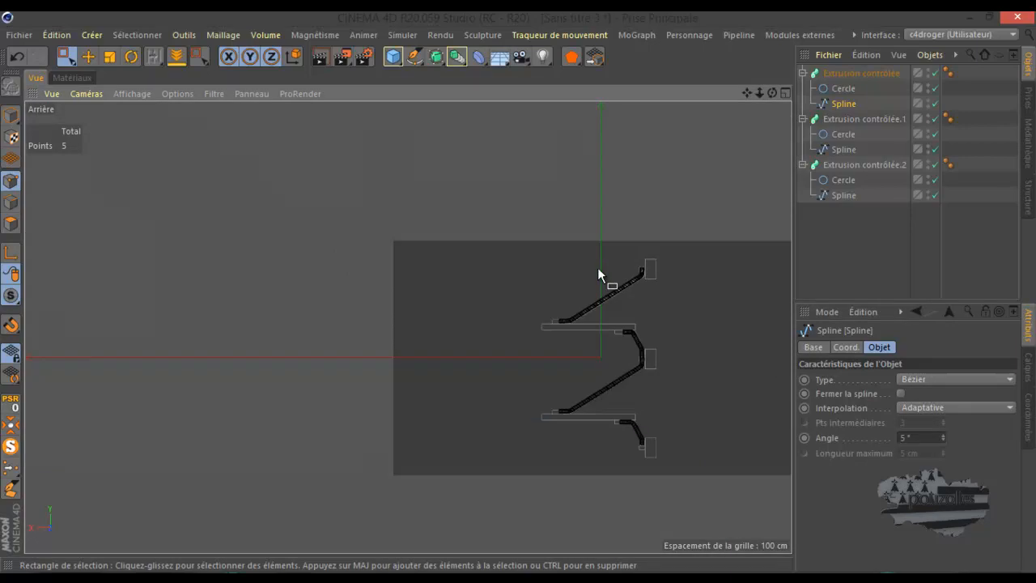
{"action": "scroll", "coordinate": [598, 271], "scroll_direction": "up", "scroll_amount": 1}
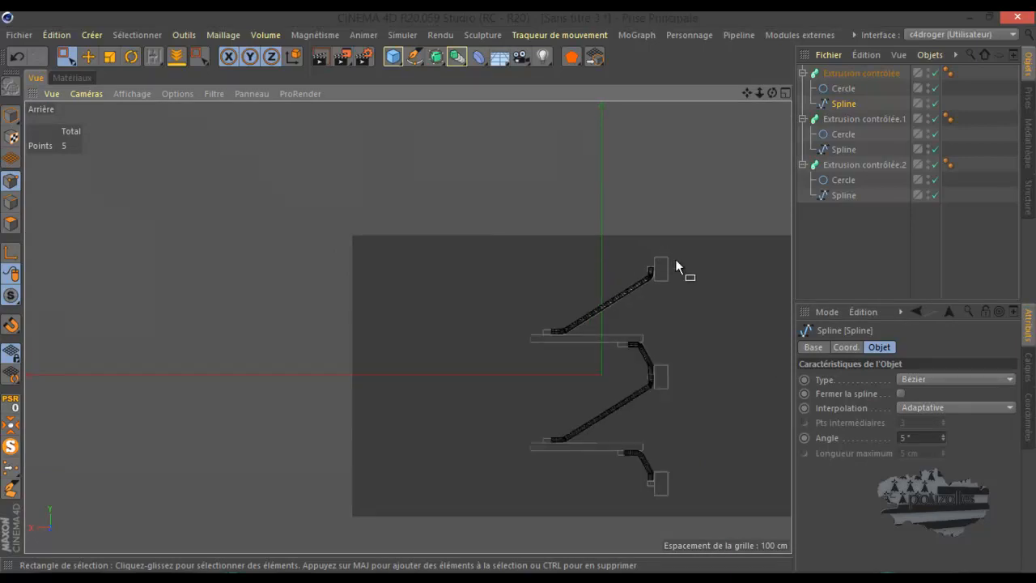
{"action": "scroll", "coordinate": [675, 261], "scroll_direction": "up", "scroll_amount": 5}
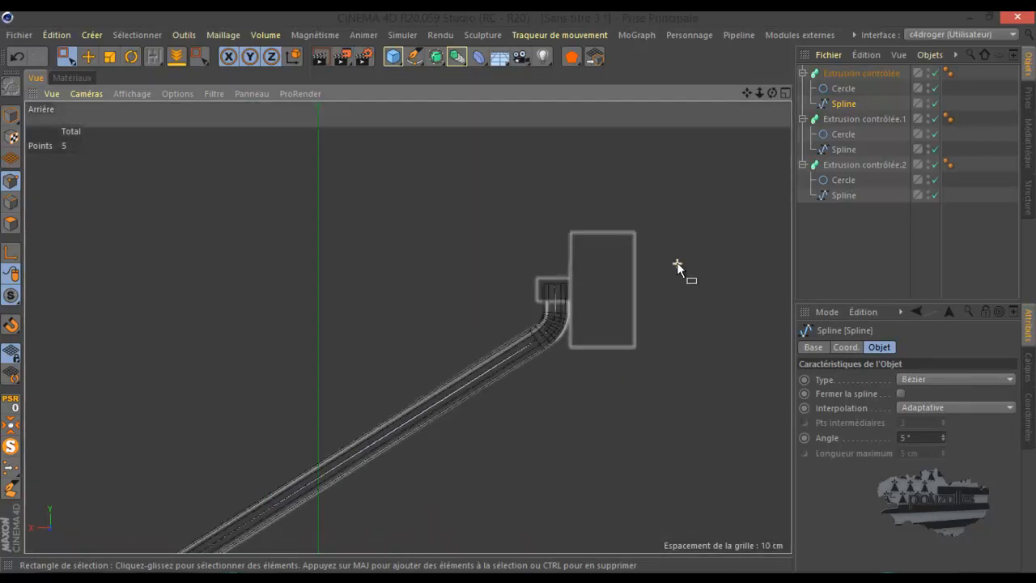
{"action": "scroll", "coordinate": [677, 262], "scroll_direction": "down", "scroll_amount": 3}
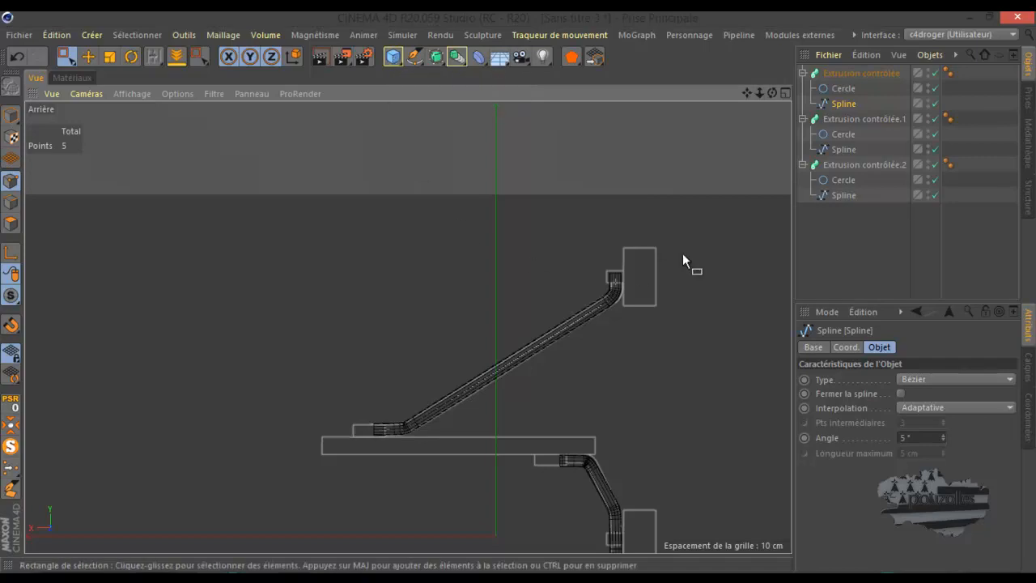
{"action": "left_click", "coordinate": [802, 164]}
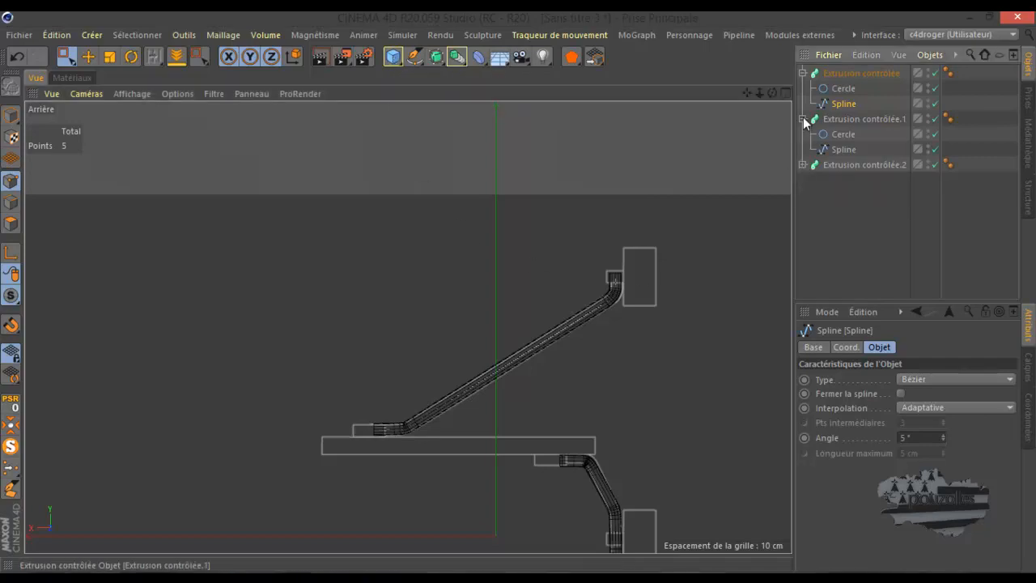
{"action": "left_click", "coordinate": [802, 118]}
{"action": "left_click", "coordinate": [803, 73]}
{"action": "left_click", "coordinate": [837, 166]}
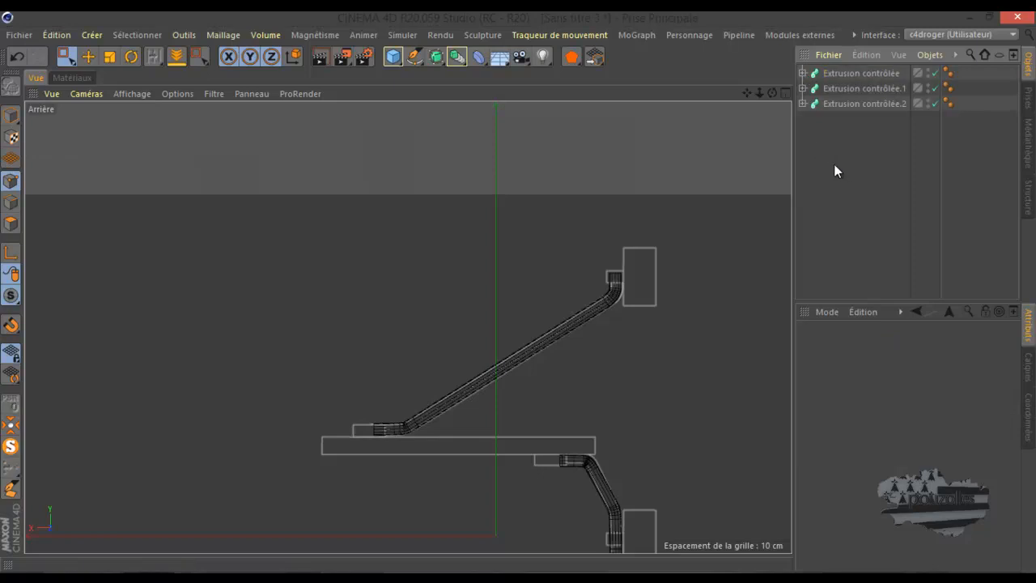
- Add a rectangle spline and move its centre onto the uppermost box of the blueprint
{"action": "left_click", "coordinate": [421, 55]}
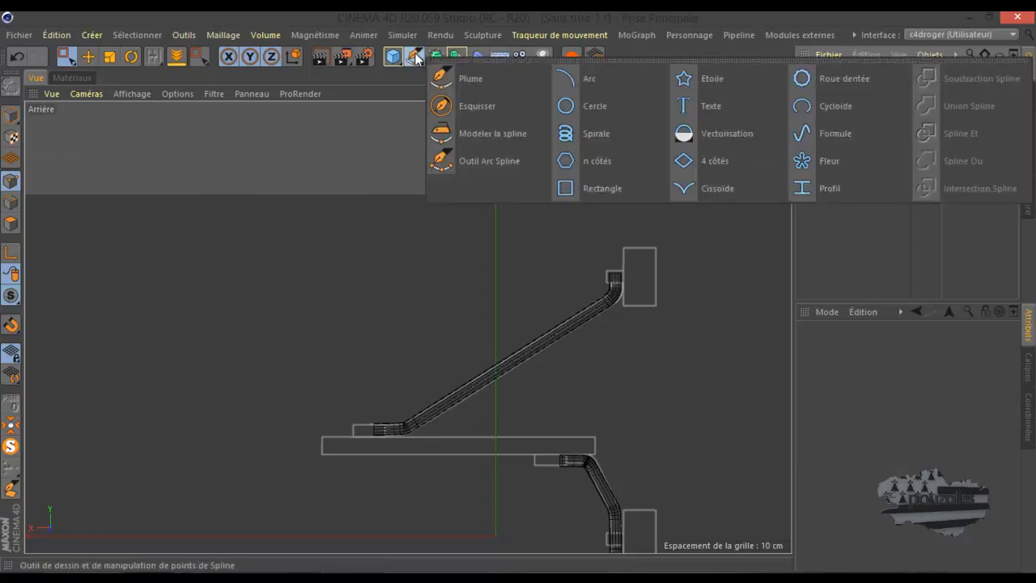
{"action": "left_click", "coordinate": [602, 186]}
{"action": "scroll", "coordinate": [440, 180], "scroll_direction": "down", "scroll_amount": 3}
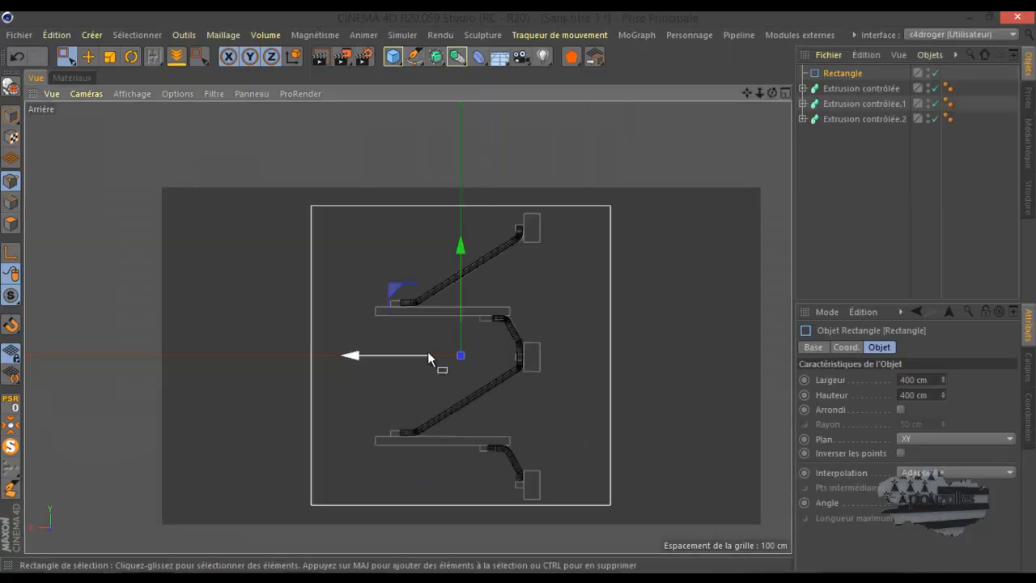
{"action": "left_click_drag", "start_coordinate": [397, 292], "coordinate": [464, 162]}
{"action": "scroll", "coordinate": [494, 206], "scroll_direction": "down", "scroll_amount": 3}
{"action": "scroll", "coordinate": [497, 204], "scroll_direction": "up", "scroll_amount": 4}
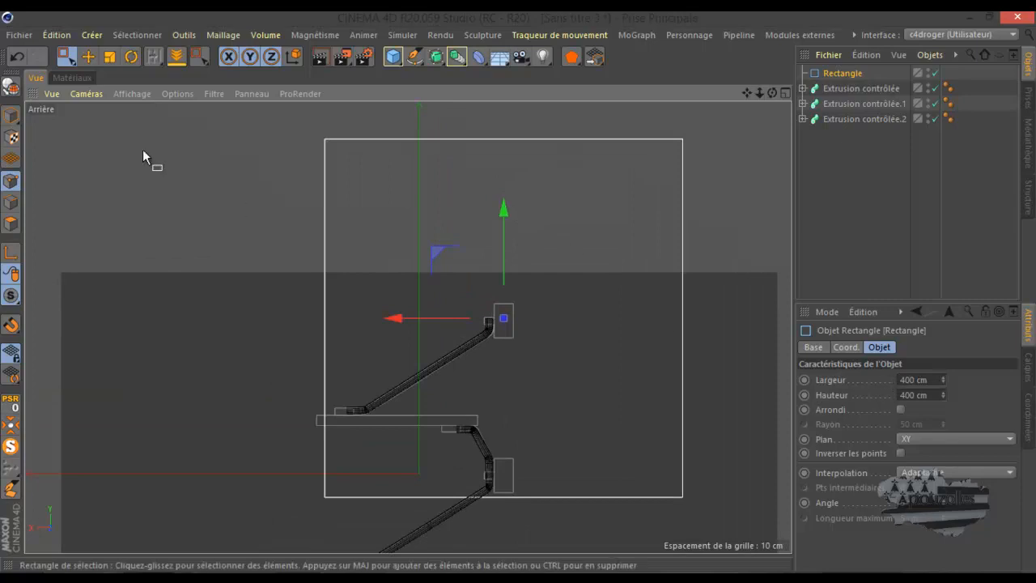
- Scale the rectangle down uniformly in model mode to just larger than the blueprint box, and lower it about 2.8 cm to centre it
{"action": "key", "text": "t"}
{"action": "left_click", "coordinate": [11, 115]}
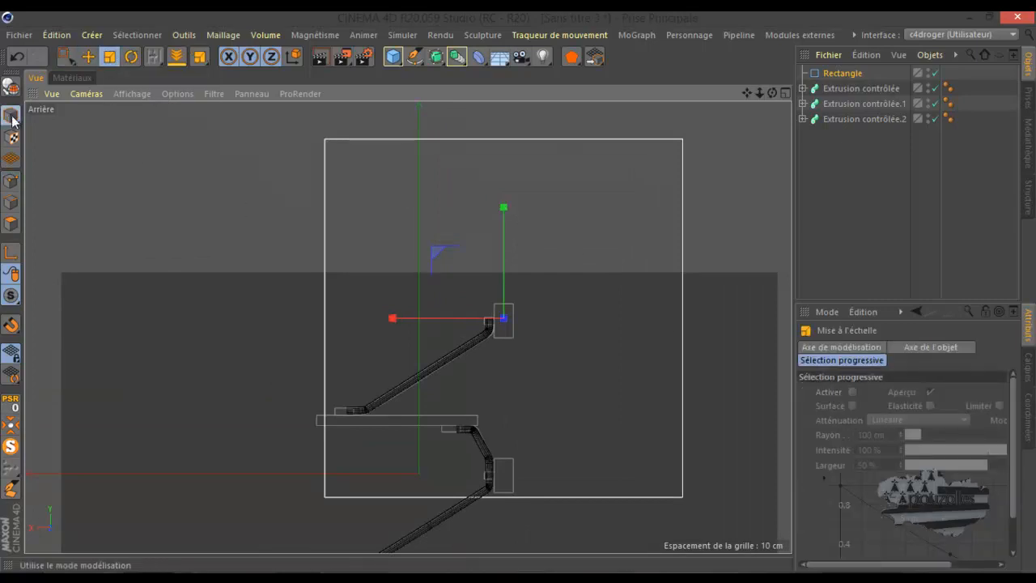
{"action": "left_click_drag", "start_coordinate": [492, 197], "coordinate": [504, 307]}
{"action": "scroll", "coordinate": [504, 308], "scroll_direction": "up", "scroll_amount": 5}
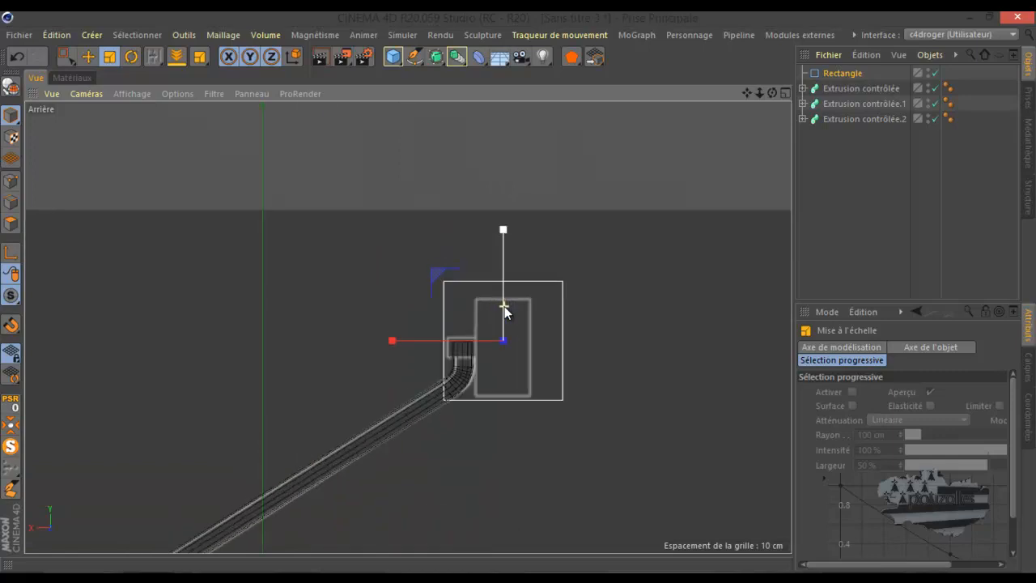
{"action": "left_click", "coordinate": [88, 55]}
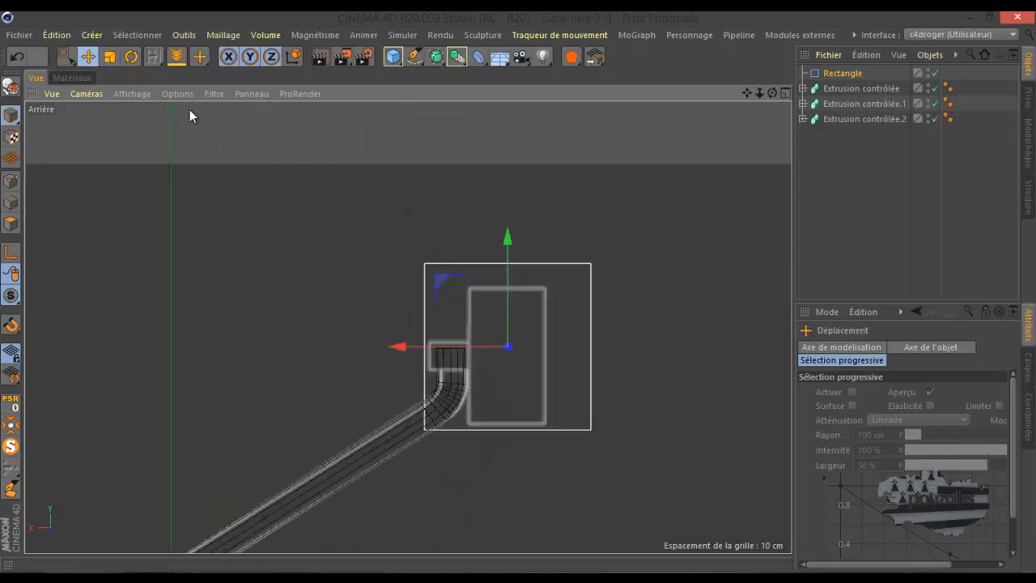
{"action": "left_click_drag", "start_coordinate": [507, 237], "coordinate": [509, 247]}
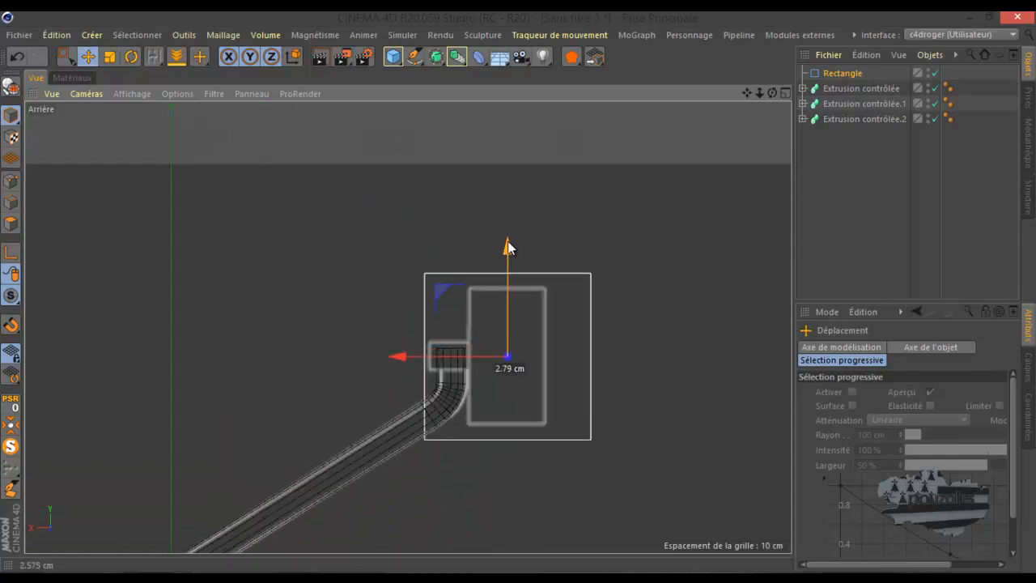
- Scale the rectangle down uniformly towards the blueprint box and set its height to 40 cm
{"action": "key", "text": "t"}
{"action": "left_click_drag", "start_coordinate": [508, 249], "coordinate": [507, 267]}
{"action": "left_click", "coordinate": [832, 74]}
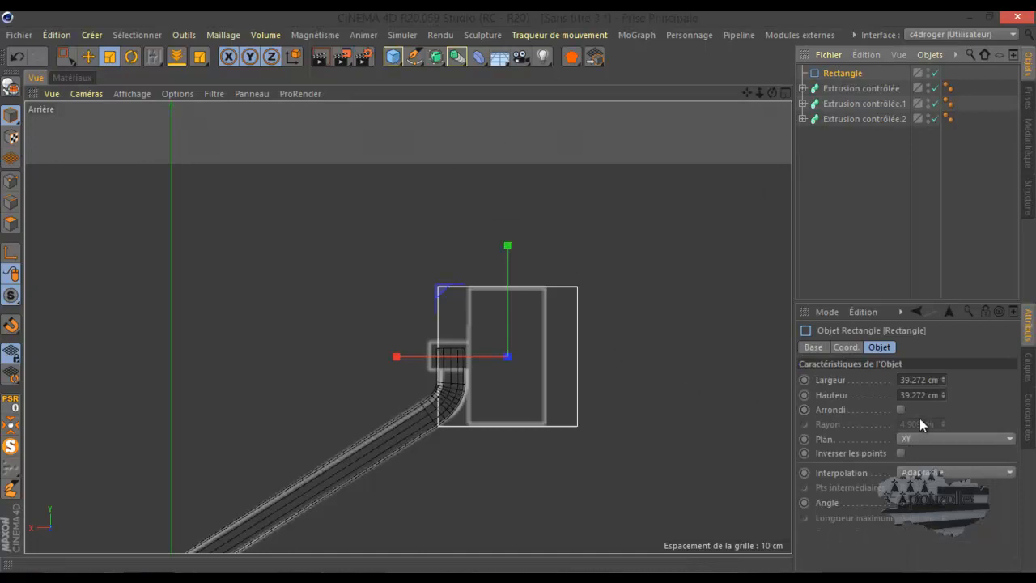
{"action": "left_click", "coordinate": [944, 398]}
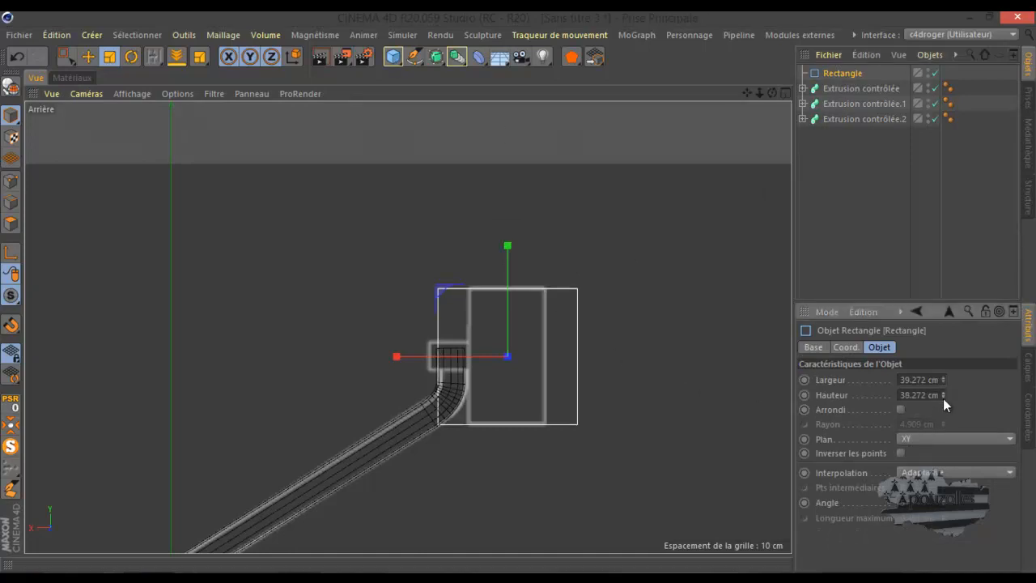
{"action": "left_click", "coordinate": [943, 392]}
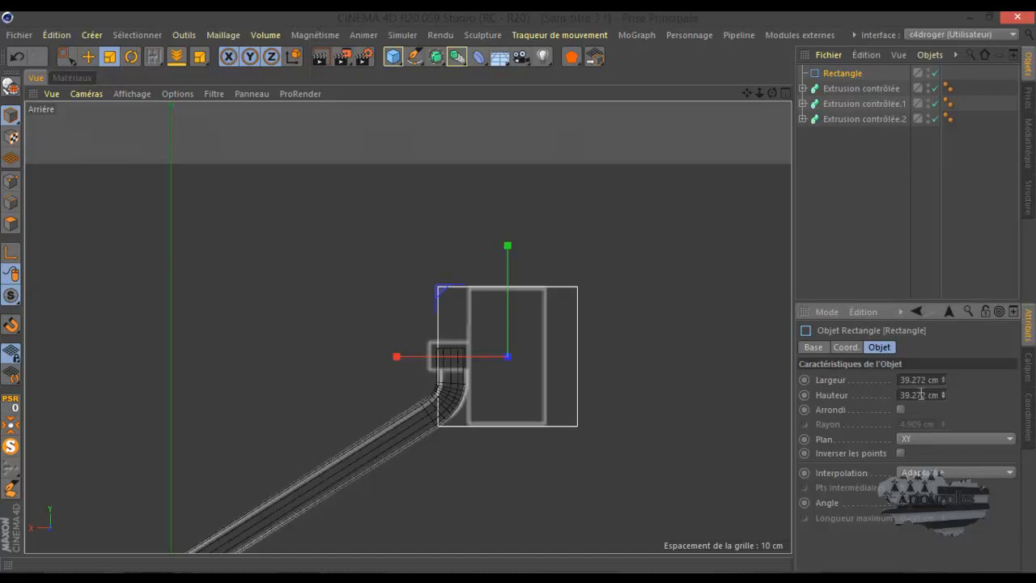
{"action": "left_click", "coordinate": [918, 395]}
{"action": "type", "text": "40"}
{"action": "key", "text": "Return"}
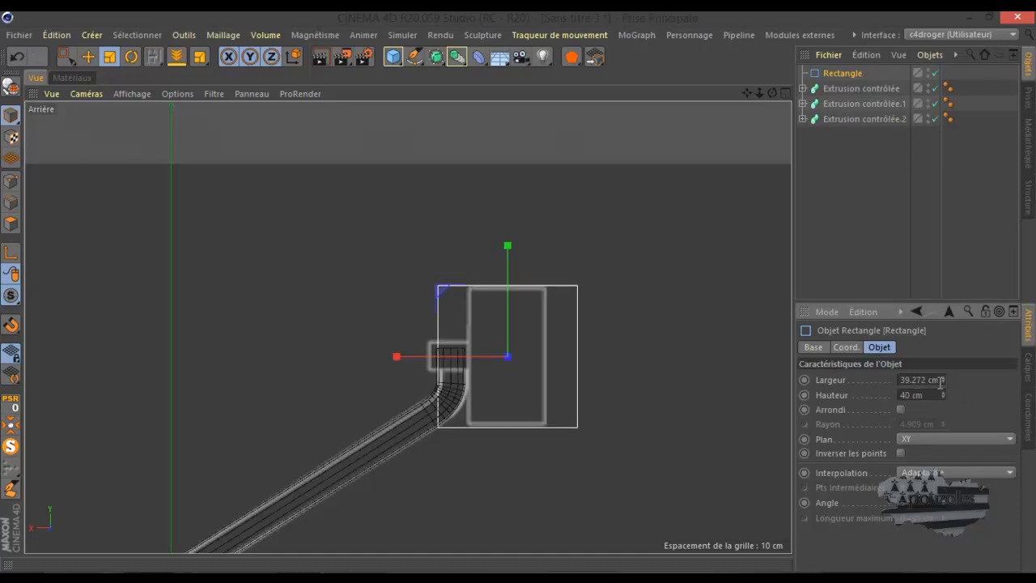
- Narrow the rectangle to the blueprint box and set its width to 22.3 cm
{"action": "left_click_drag", "start_coordinate": [943, 382], "coordinate": [944, 382]}
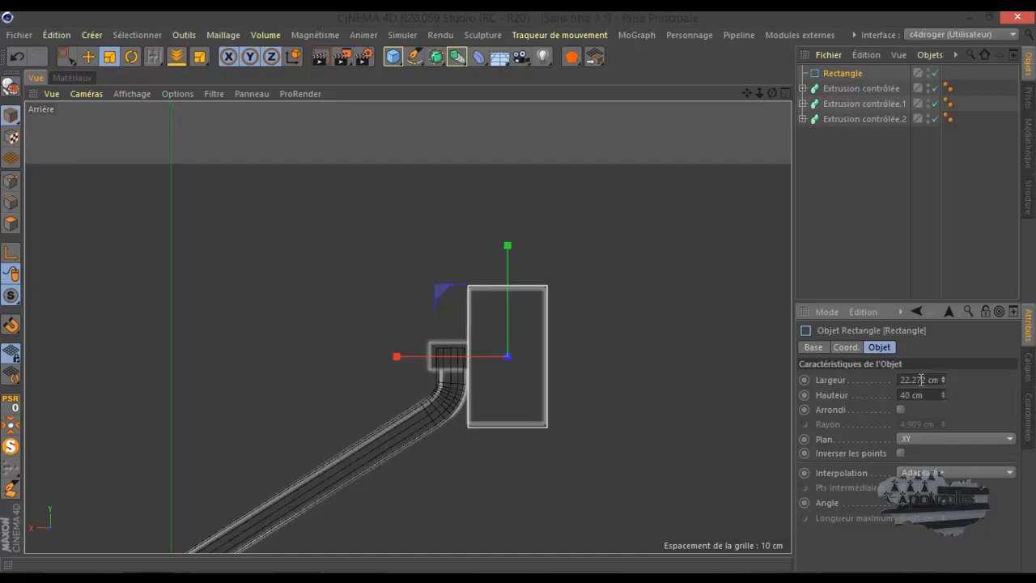
{"action": "left_click_drag", "start_coordinate": [913, 380], "coordinate": [931, 380]}
{"action": "type", "text": "3"}
{"action": "key", "text": "Return"}
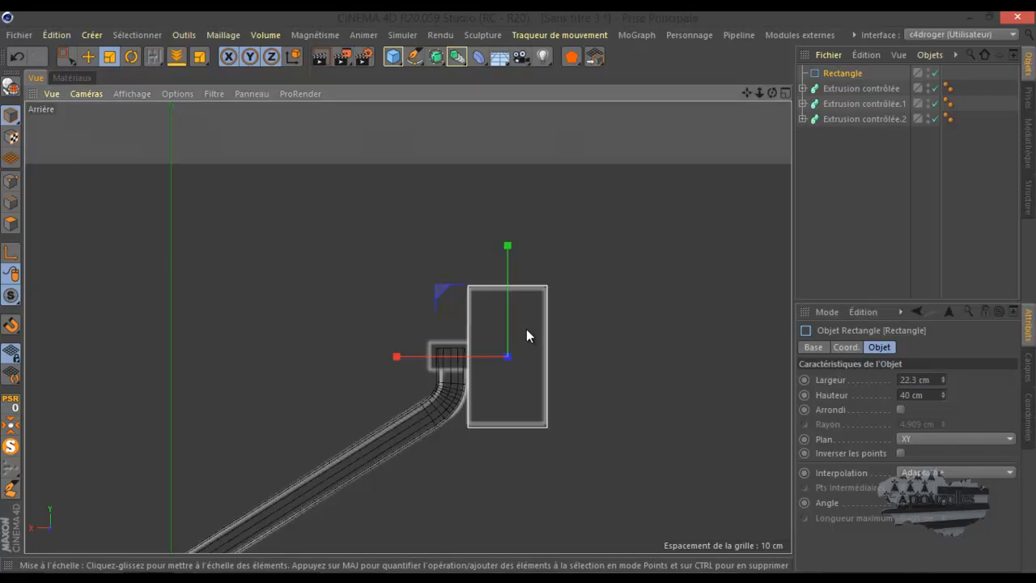
- Render a close-up of the rectangle and the uppermost arm in the perspective view
{"action": "scroll", "coordinate": [502, 328], "scroll_direction": "down", "scroll_amount": 3}
{"action": "middle_click", "coordinate": [483, 326]}
{"action": "middle_click", "coordinate": [316, 280]}
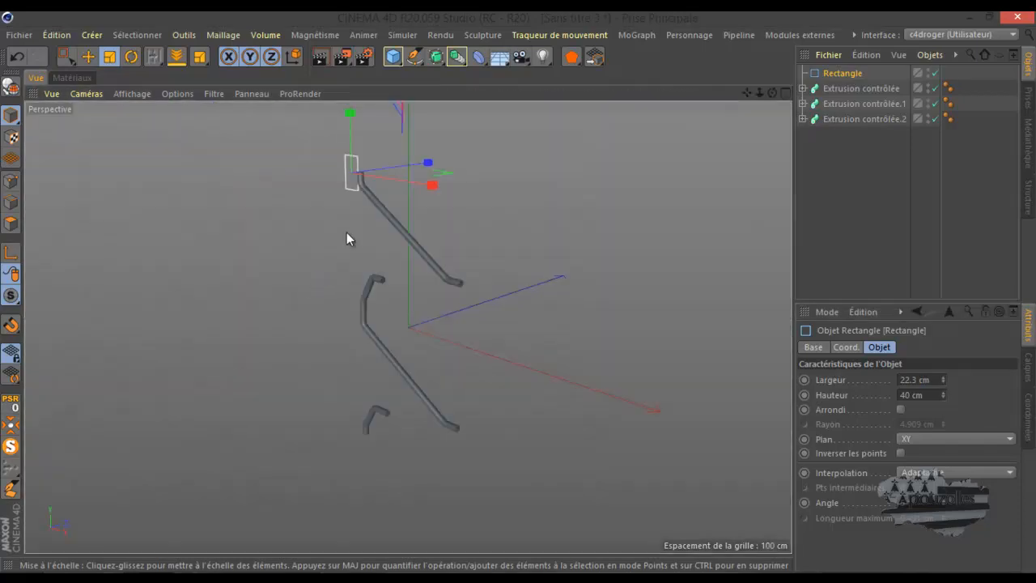
{"action": "scroll", "coordinate": [401, 300], "scroll_direction": "up", "scroll_amount": 4}
{"action": "scroll", "coordinate": [385, 247], "scroll_direction": "up", "scroll_amount": 6}
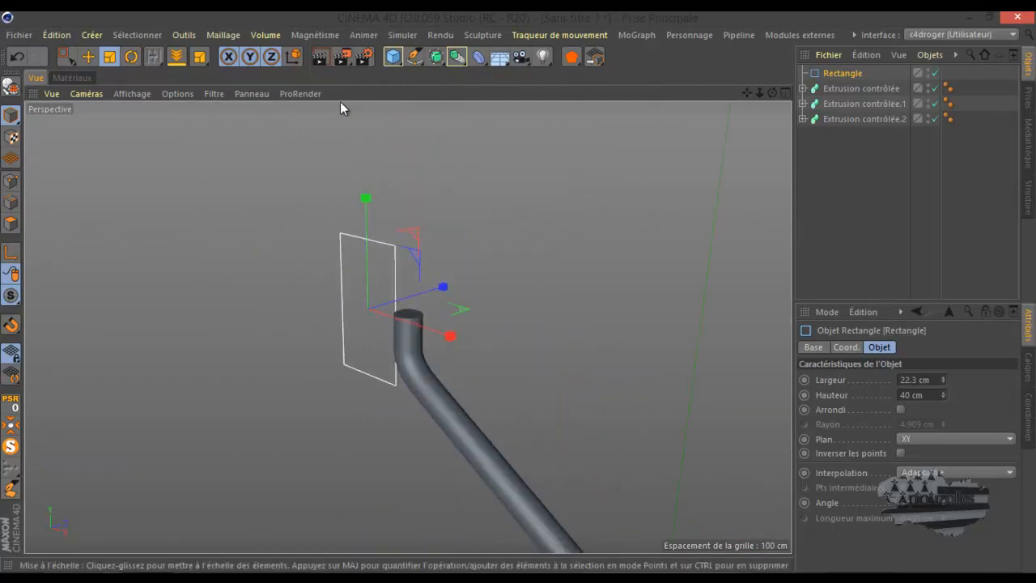
{"action": "left_click", "coordinate": [320, 56]}
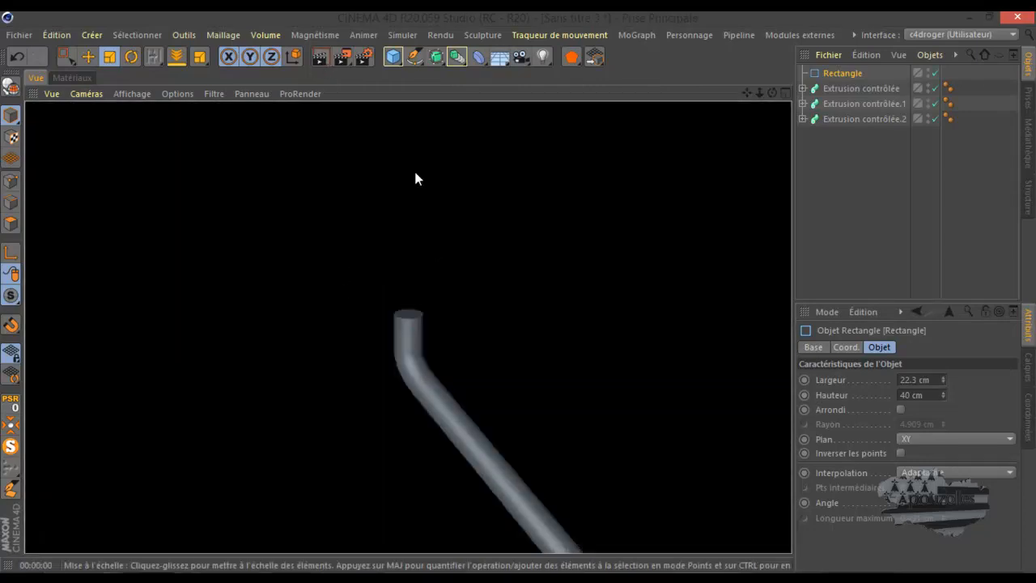
- Add an Extrusion object and make the rectangle spline its child
{"action": "left_click", "coordinate": [844, 73]}
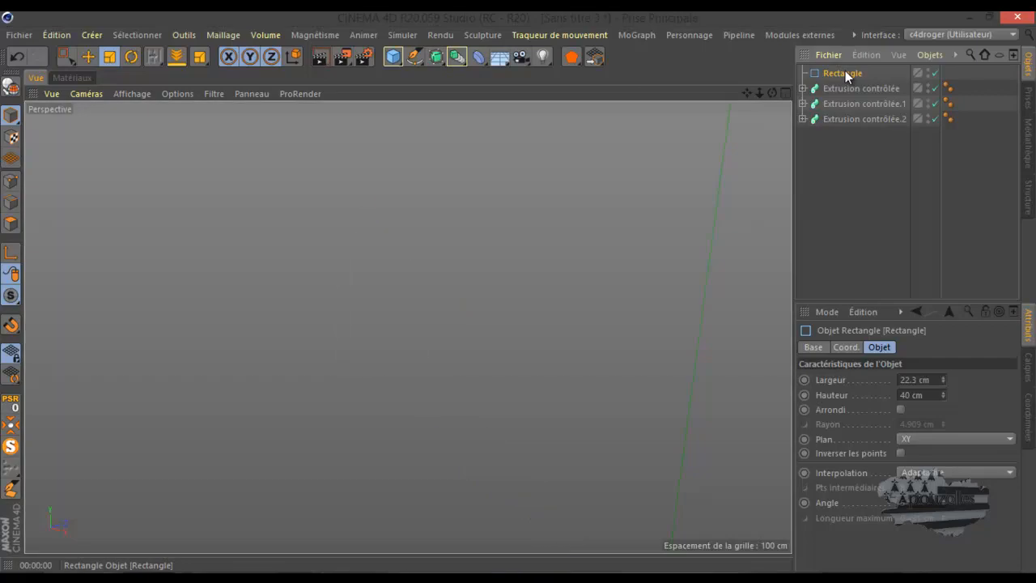
{"action": "left_click", "coordinate": [435, 56]}
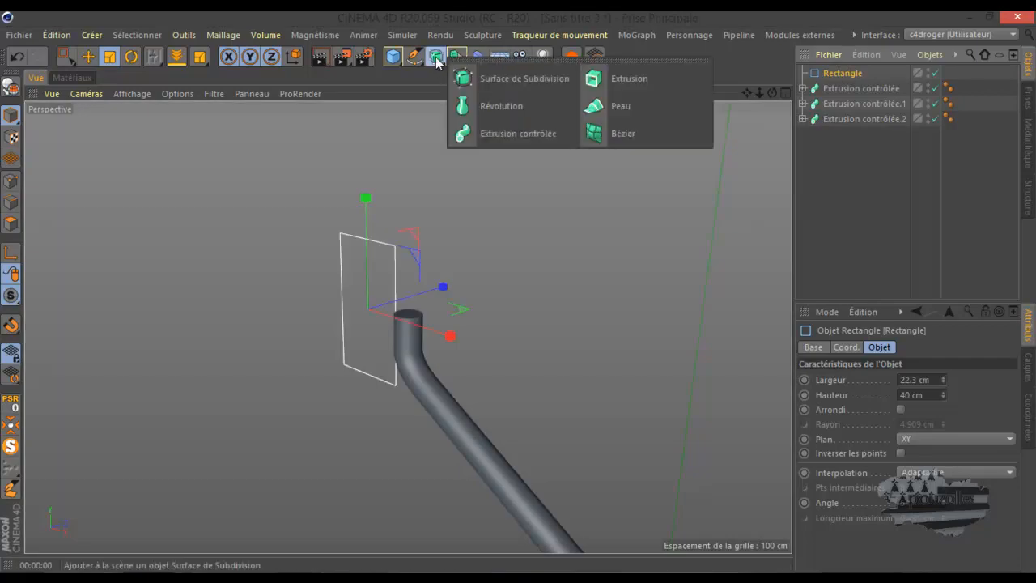
{"action": "left_click", "coordinate": [621, 78]}
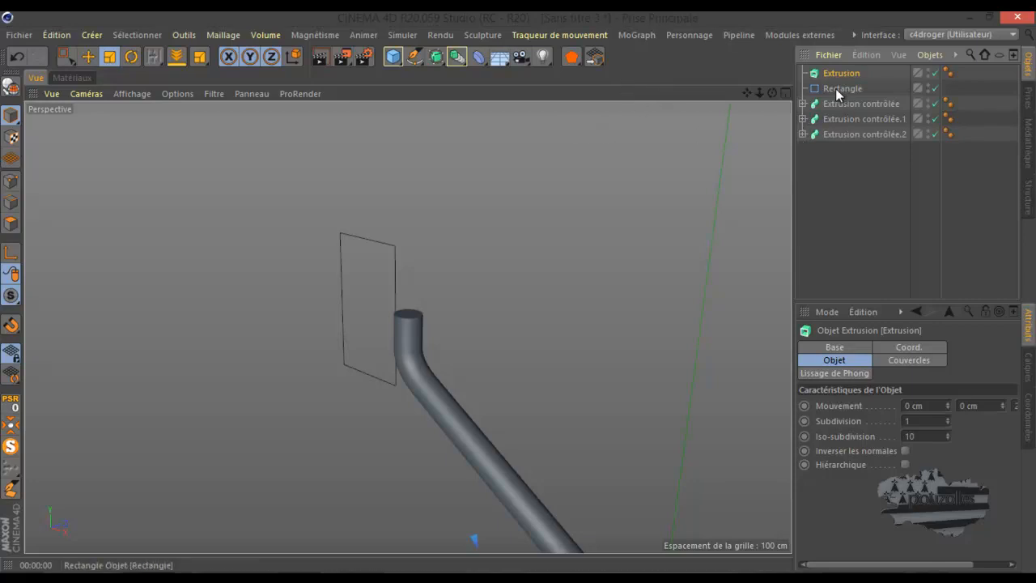
{"action": "left_click_drag", "start_coordinate": [840, 72], "coordinate": [841, 72]}
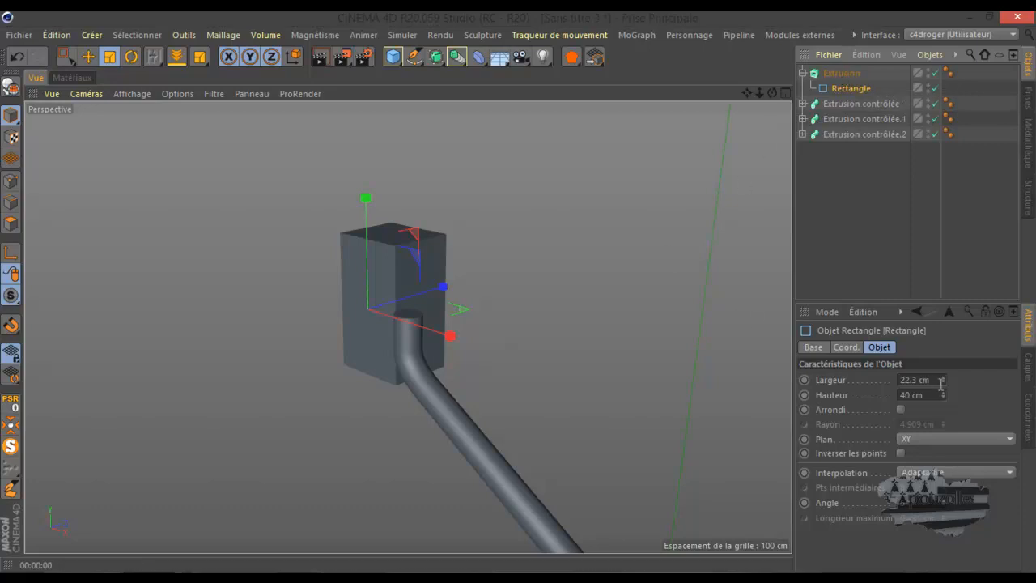
- Try extruding the rectangle sideways with a movement of 26 cm in X and 0 cm in Z
{"action": "left_click", "coordinate": [841, 75]}
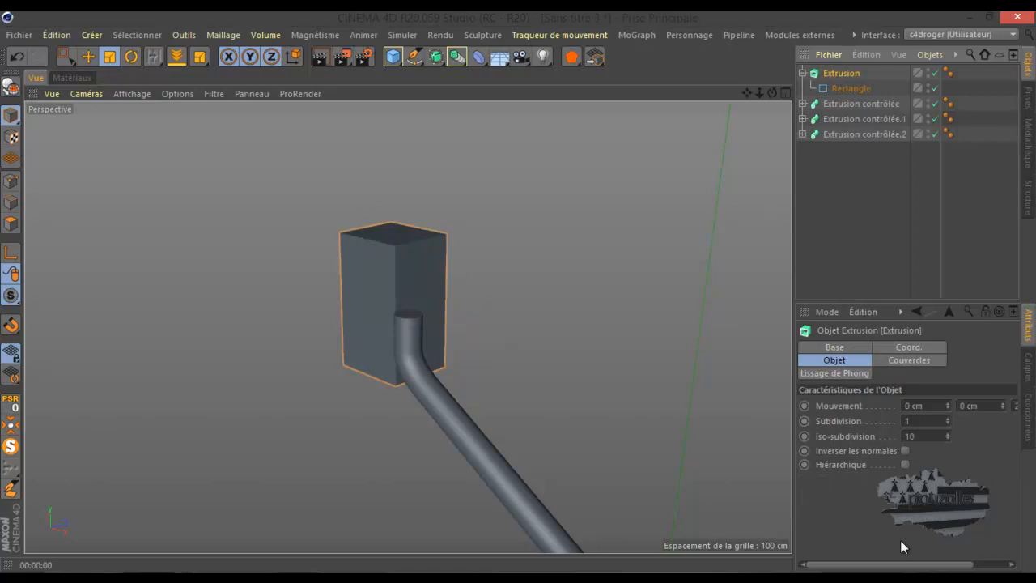
{"action": "left_click_drag", "start_coordinate": [906, 570], "coordinate": [943, 570]}
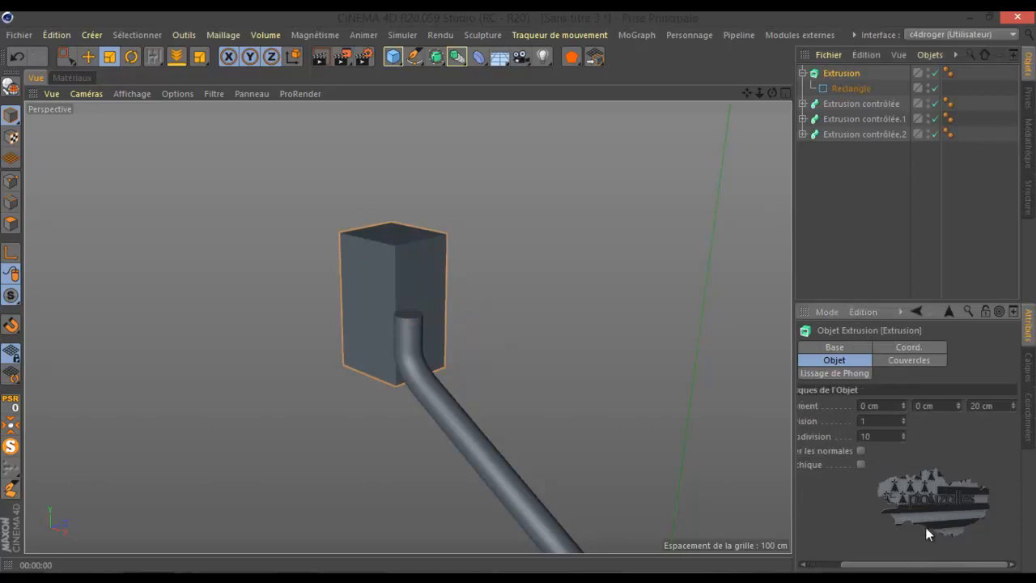
{"action": "left_click", "coordinate": [1002, 406]}
{"action": "type", "text": "0"}
{"action": "key", "text": "Return"}
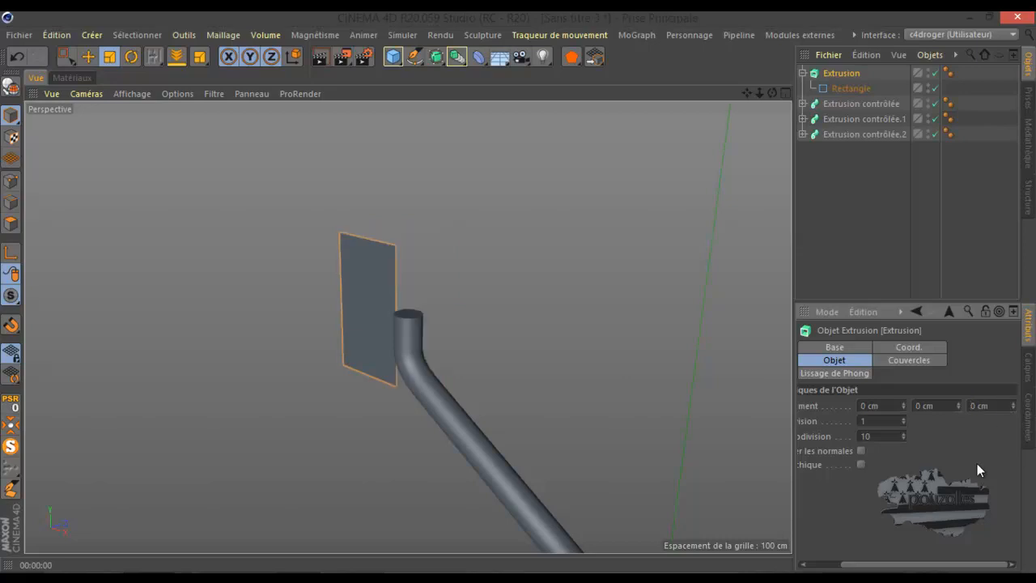
{"action": "left_click_drag", "start_coordinate": [772, 93], "coordinate": [519, 290]}
{"action": "left_click_drag", "start_coordinate": [903, 405], "coordinate": [903, 399]}
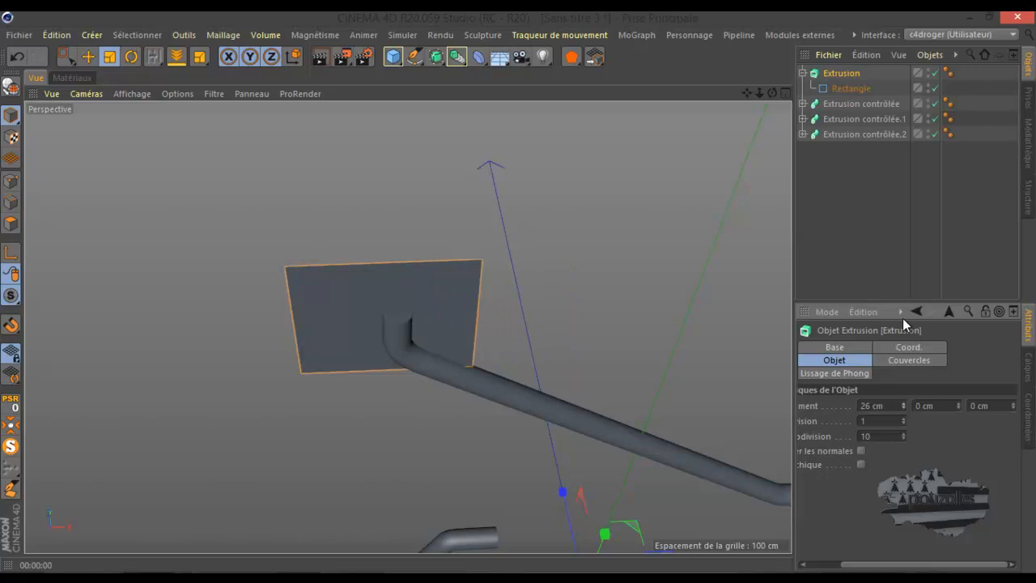
- Examine the sideways extrusion against the blueprint in the rear view and from another angle in perspective
{"action": "left_click", "coordinate": [845, 87]}
{"action": "scroll", "coordinate": [551, 355], "scroll_direction": "up", "scroll_amount": 1}
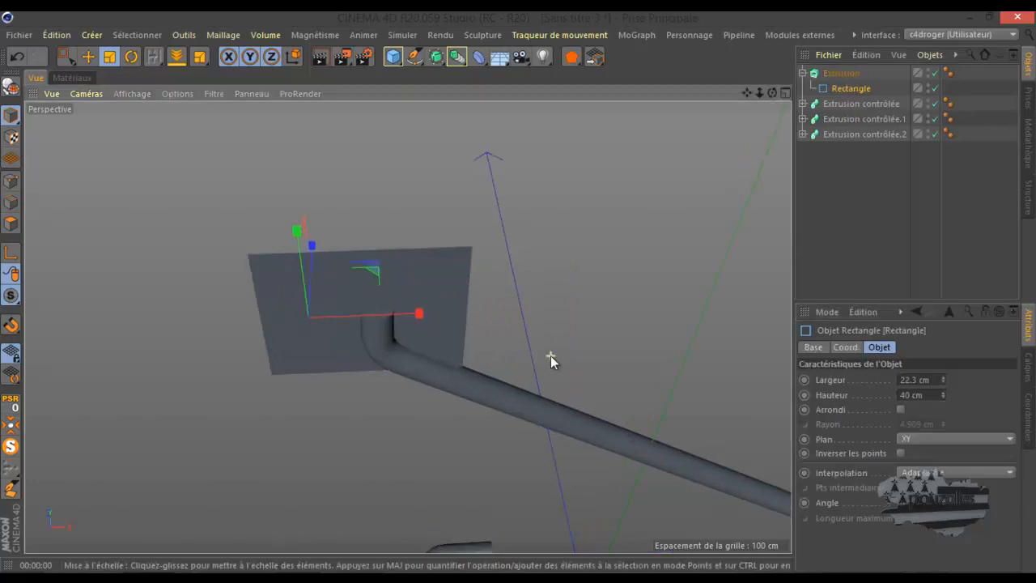
{"action": "middle_click", "coordinate": [471, 411]}
{"action": "middle_click", "coordinate": [523, 451]}
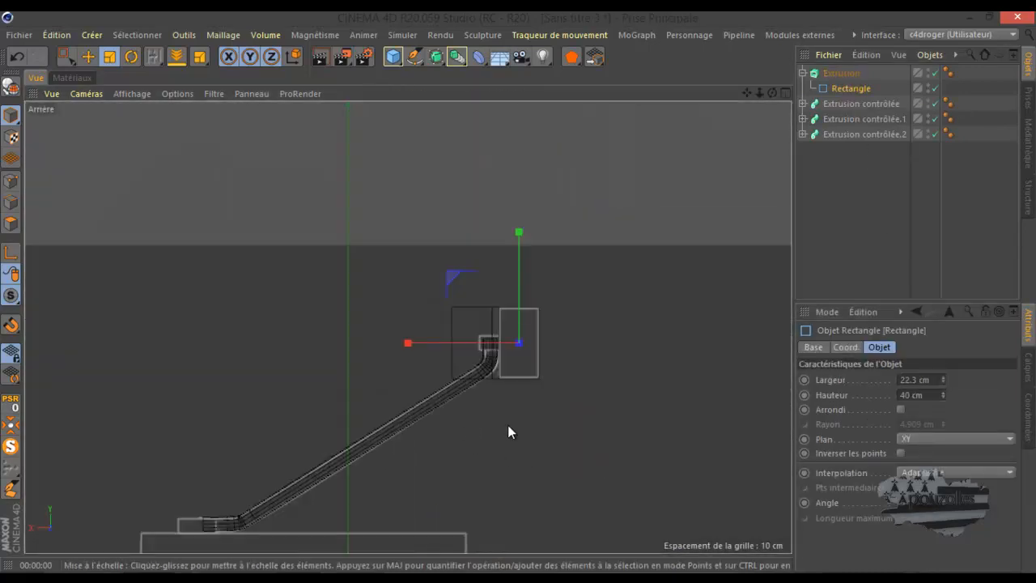
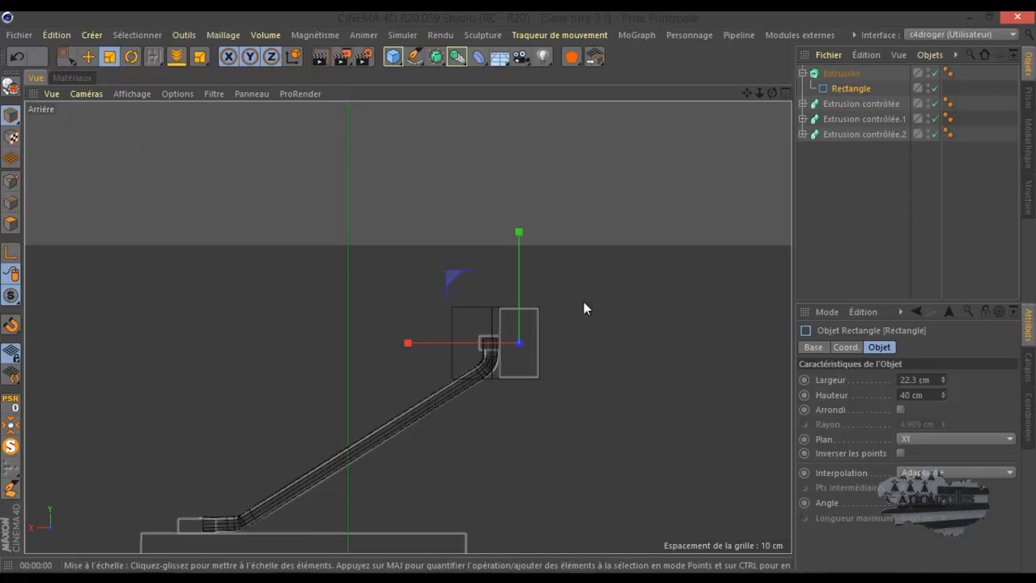
{"action": "middle_click", "coordinate": [421, 291]}
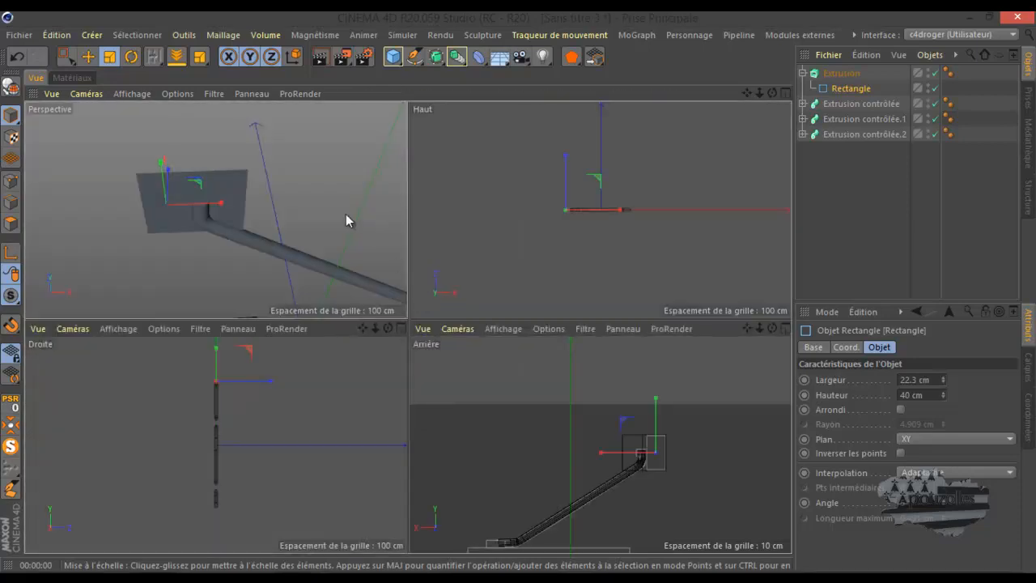
{"action": "middle_click", "coordinate": [346, 218]}
{"action": "left_click_drag", "start_coordinate": [594, 229], "coordinate": [767, 105], "text": "alt"}
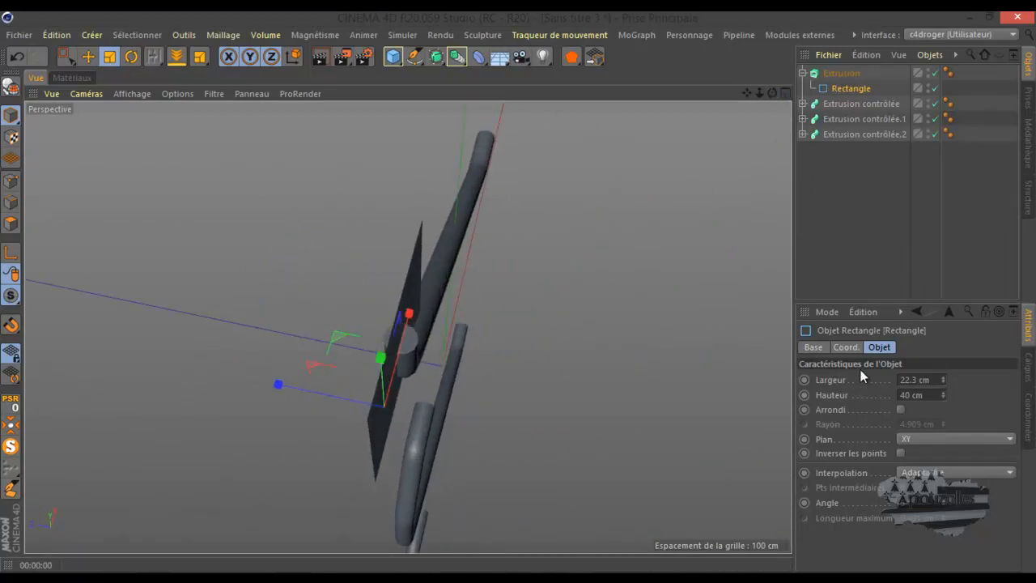
- Reset the extrusion's X movement to 0 cm and extrude the rectangle 97 cm in Z
{"action": "left_click", "coordinate": [842, 74]}
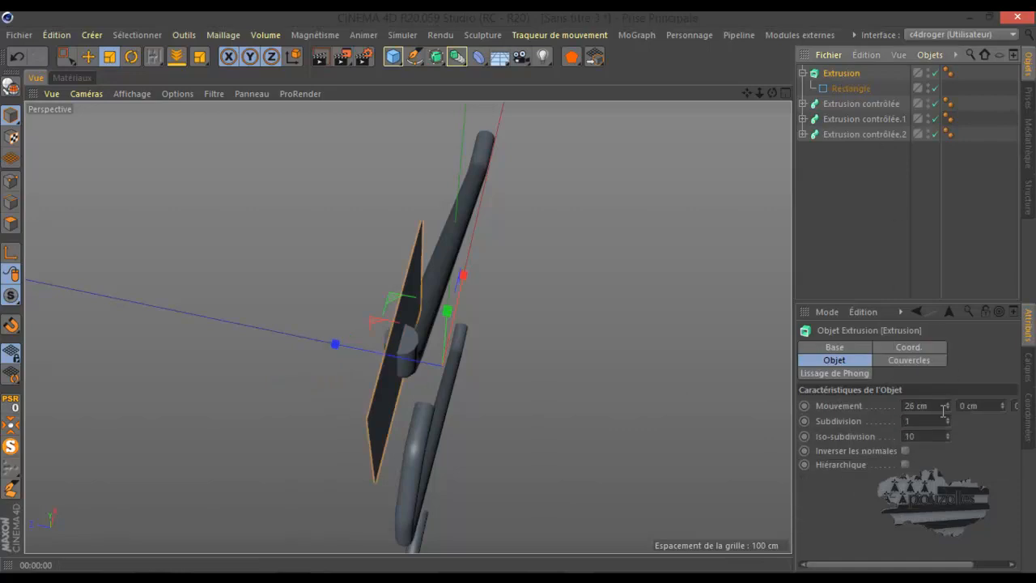
{"action": "type", "text": "0"}
{"action": "key", "text": "Return"}
{"action": "left_click_drag", "start_coordinate": [942, 561], "coordinate": [1008, 557]}
{"action": "left_click_drag", "start_coordinate": [1016, 407], "coordinate": [1016, 406]}
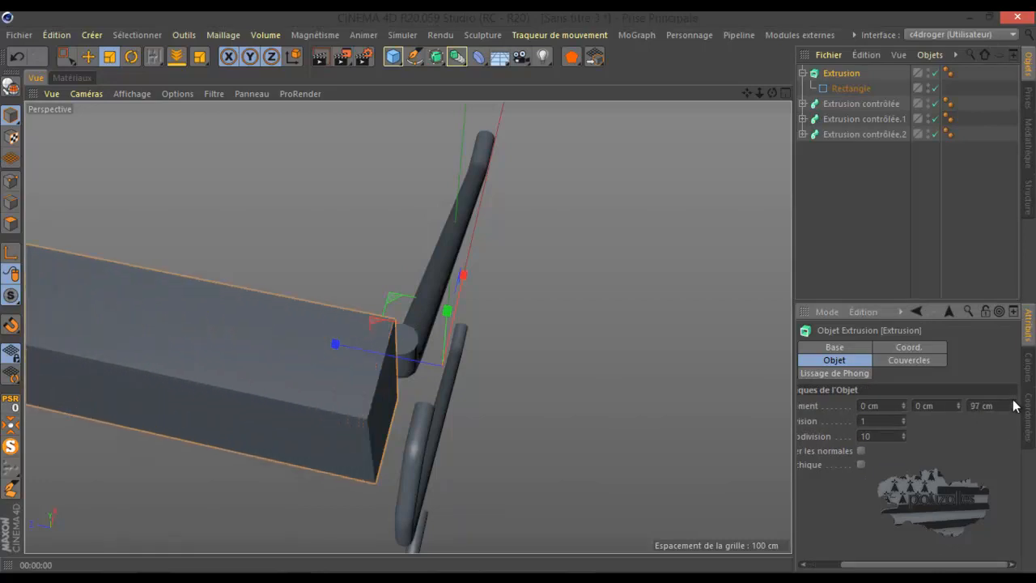
- Move the rectangle spline backwards along Z so that the extruded block extends on both sides of the arm
{"action": "scroll", "coordinate": [671, 296], "scroll_direction": "down", "scroll_amount": 4}
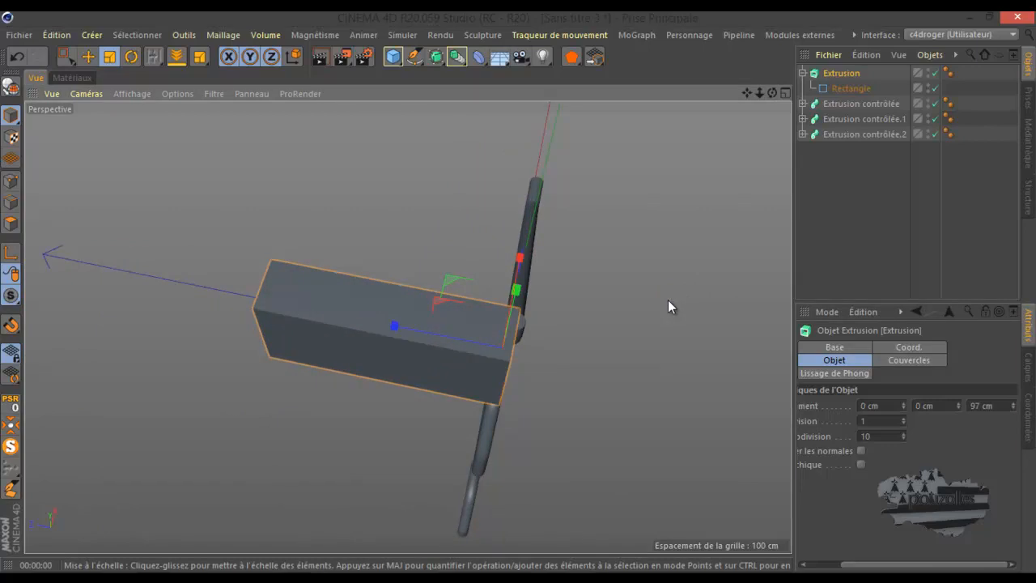
{"action": "left_click", "coordinate": [88, 56]}
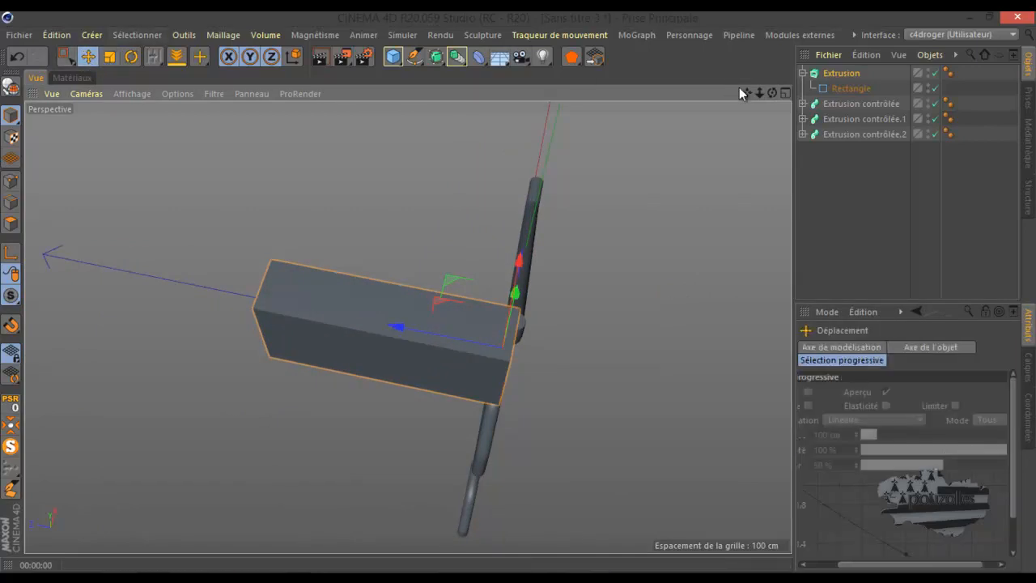
{"action": "left_click_drag", "start_coordinate": [772, 92], "coordinate": [846, 111]}
{"action": "left_click", "coordinate": [851, 88]}
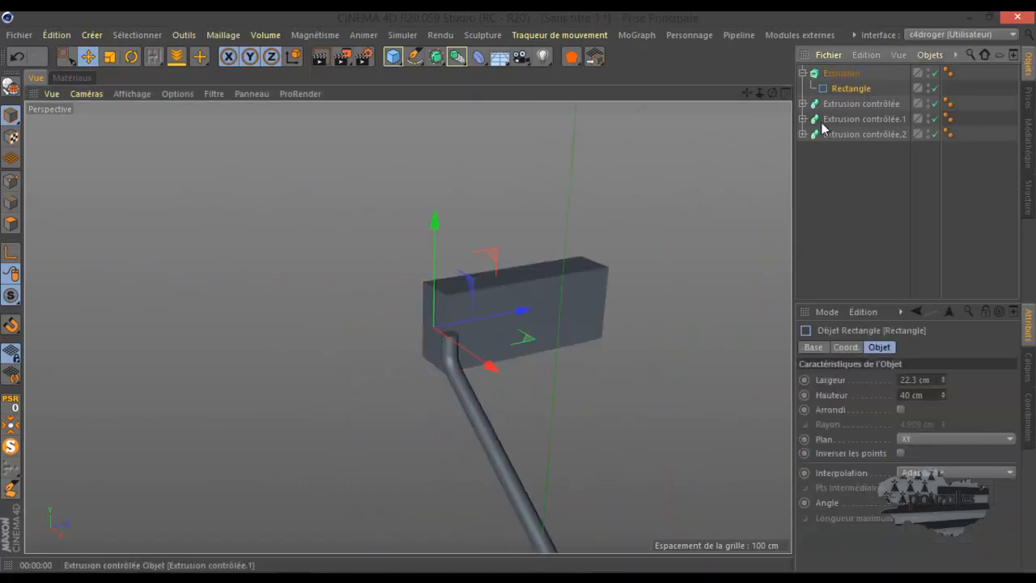
{"action": "scroll", "coordinate": [707, 195], "scroll_direction": "down", "scroll_amount": 3}
{"action": "left_click_drag", "start_coordinate": [587, 283], "coordinate": [544, 296]}
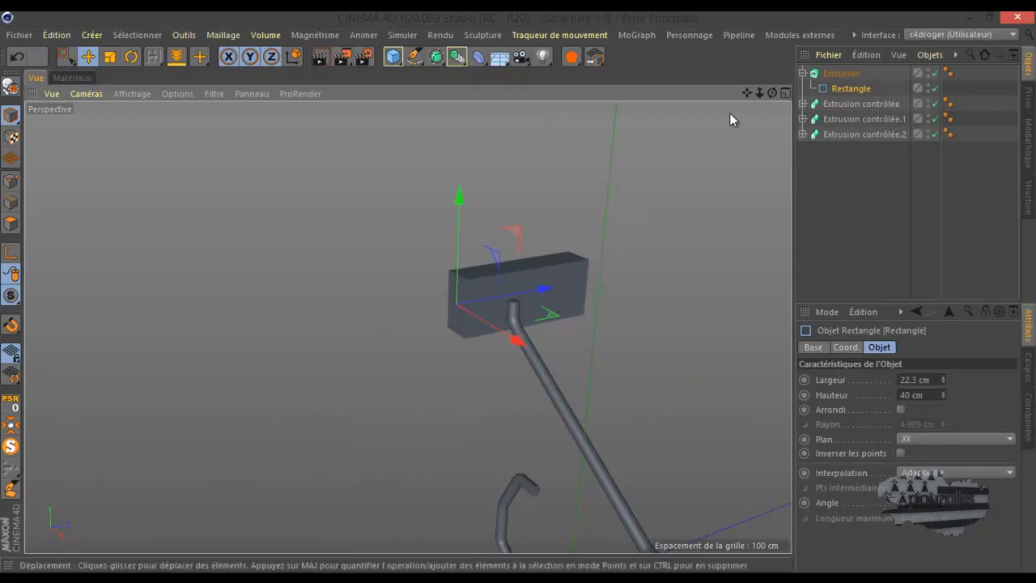
{"action": "left_click_drag", "start_coordinate": [772, 90], "coordinate": [519, 297]}
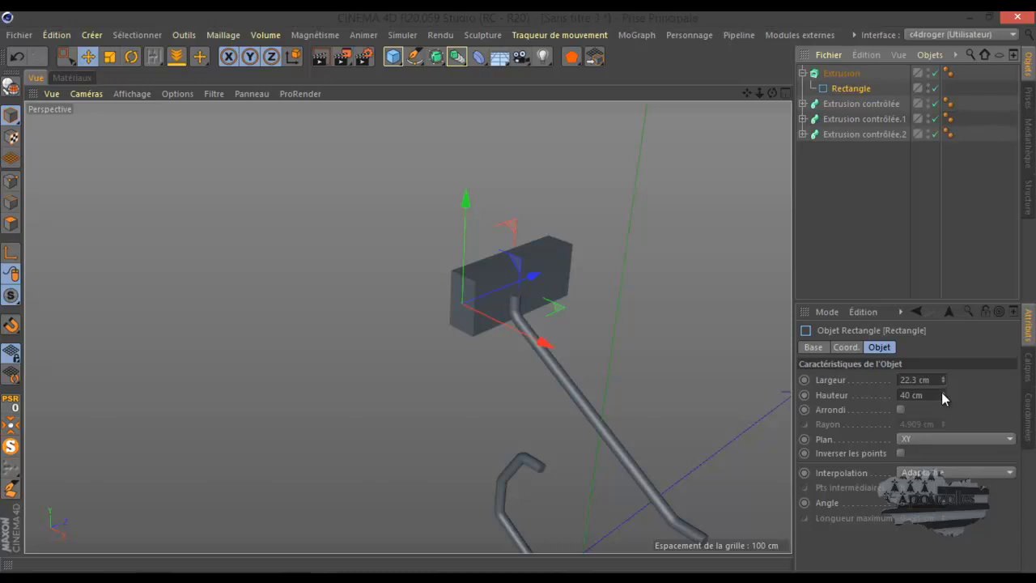
- Lengthen the extruded block by setting its Z movement to 188 cm
{"action": "left_click", "coordinate": [840, 72]}
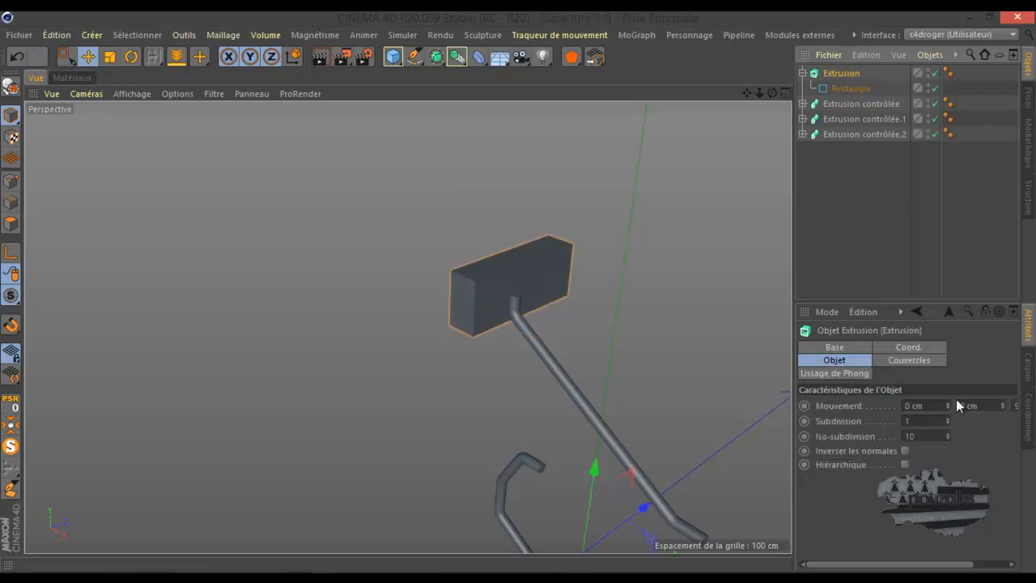
{"action": "left_click_drag", "start_coordinate": [939, 565], "coordinate": [994, 564]}
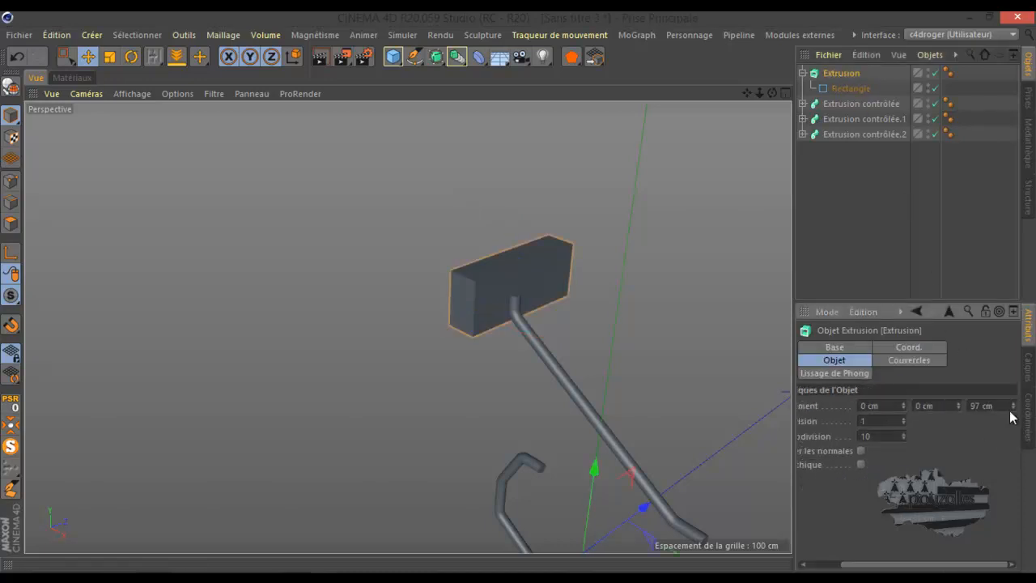
{"action": "mouse_move", "coordinate": [1016, 412]}
{"action": "left_mouse_down"}
{"action": "mouse_move", "coordinate": [1017, 389]}
{"action": "mouse_move", "coordinate": [1012, 427]}
{"action": "mouse_move", "coordinate": [1012, 402]}
{"action": "mouse_move", "coordinate": [1015, 411]}
{"action": "left_mouse_up"}
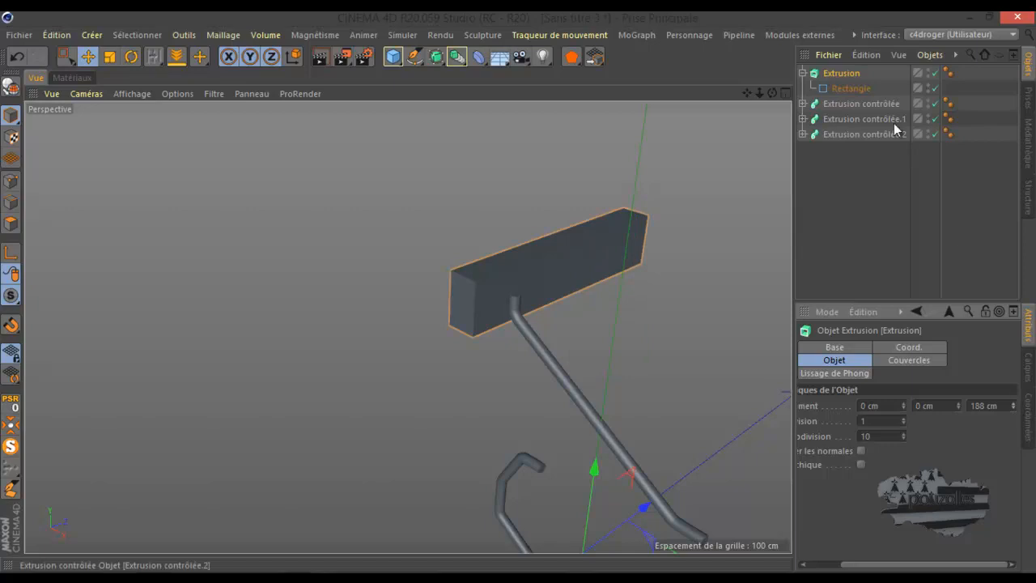
- Collapse the extrusion's hierarchy and make two copies of it in the object list
{"action": "left_click", "coordinate": [802, 73]}
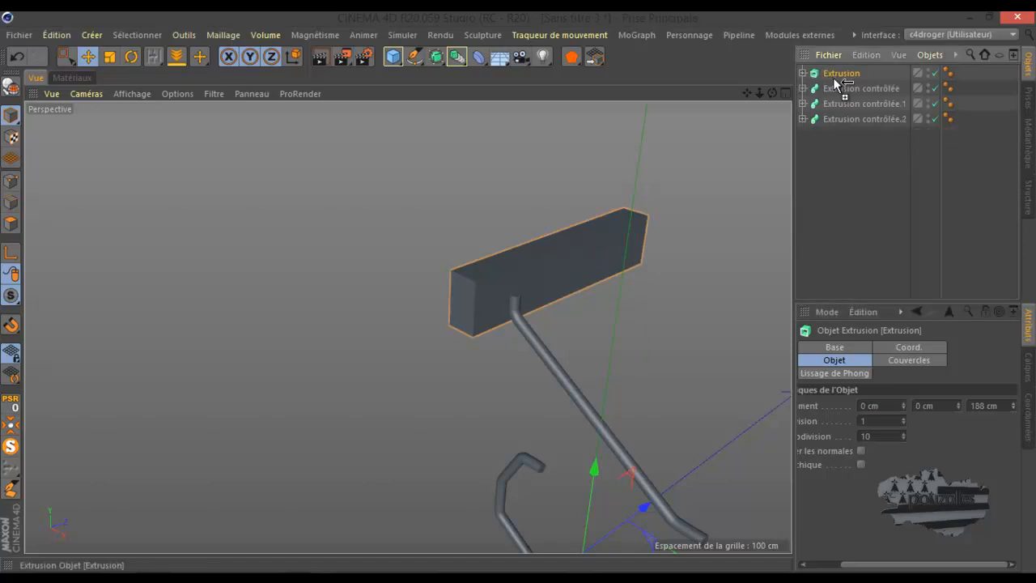
{"action": "left_click_drag", "start_coordinate": [837, 77], "coordinate": [835, 82], "text": "ctrl"}
{"action": "scroll", "coordinate": [625, 229], "scroll_direction": "down", "scroll_amount": 5}
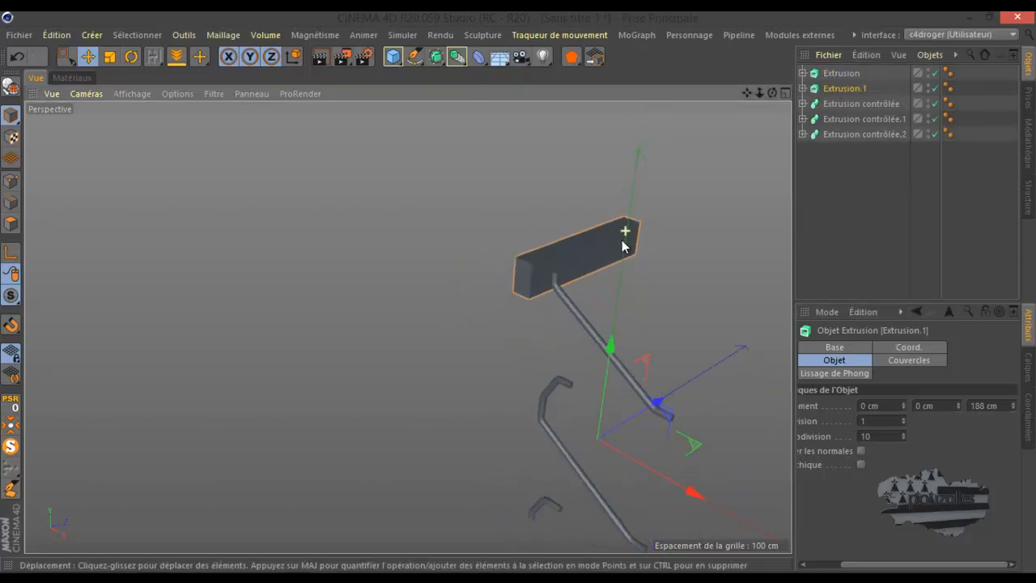
{"action": "left_click_drag", "start_coordinate": [836, 92], "coordinate": [834, 104], "text": "ctrl"}
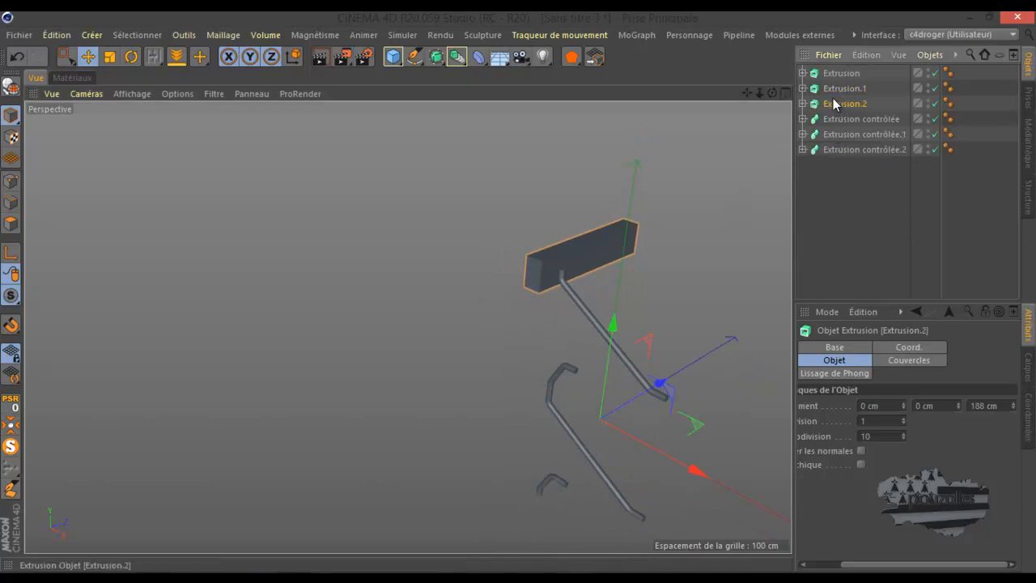
- Move the axis of Extrusion.2 to the centre of its block in the back view and select Extrusion.1
{"action": "middle_click", "coordinate": [411, 335]}
{"action": "middle_click", "coordinate": [459, 439]}
{"action": "scroll", "coordinate": [586, 276], "scroll_direction": "down", "scroll_amount": 5}
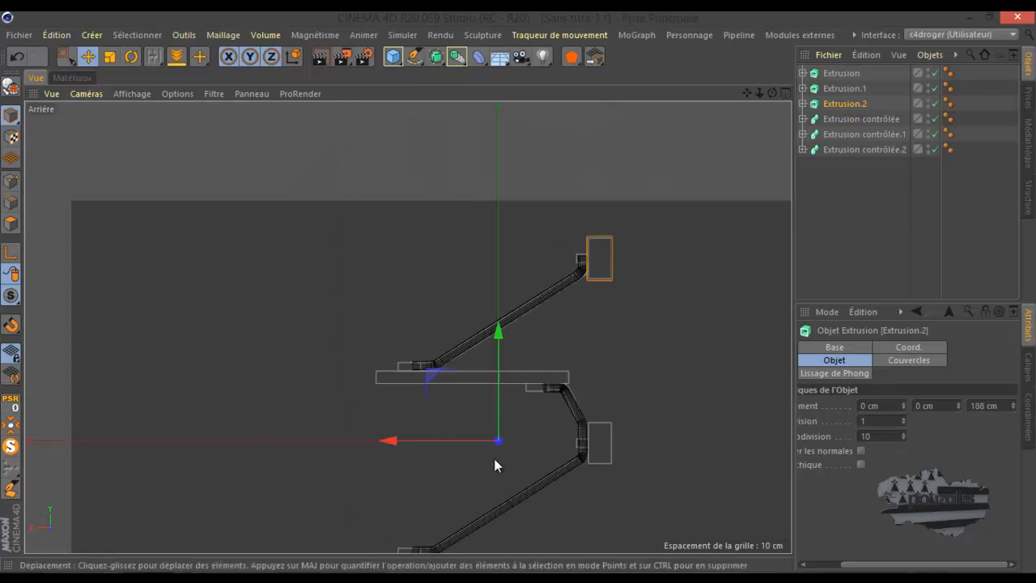
{"action": "left_click", "coordinate": [12, 428]}
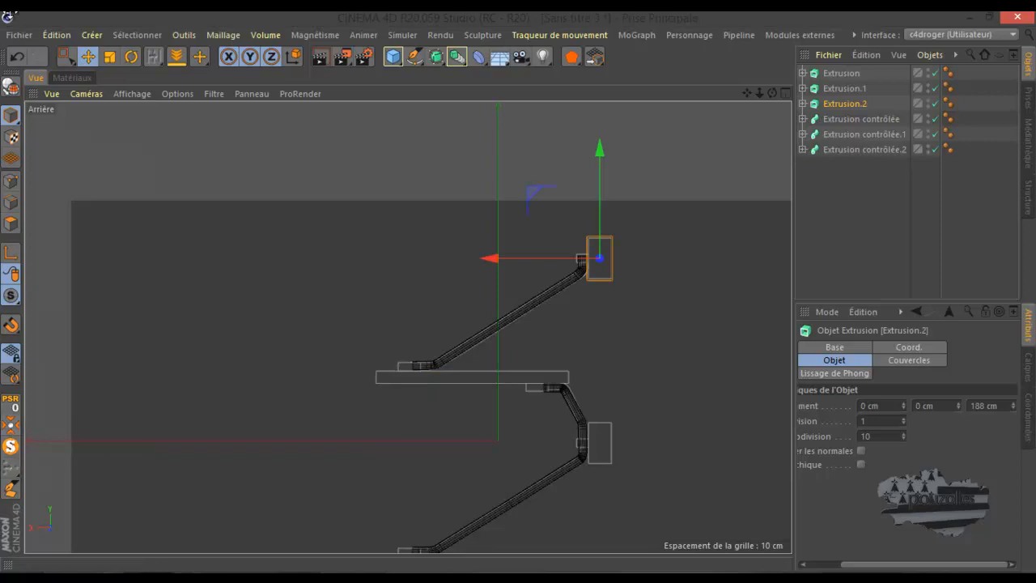
{"action": "left_click", "coordinate": [17, 56]}
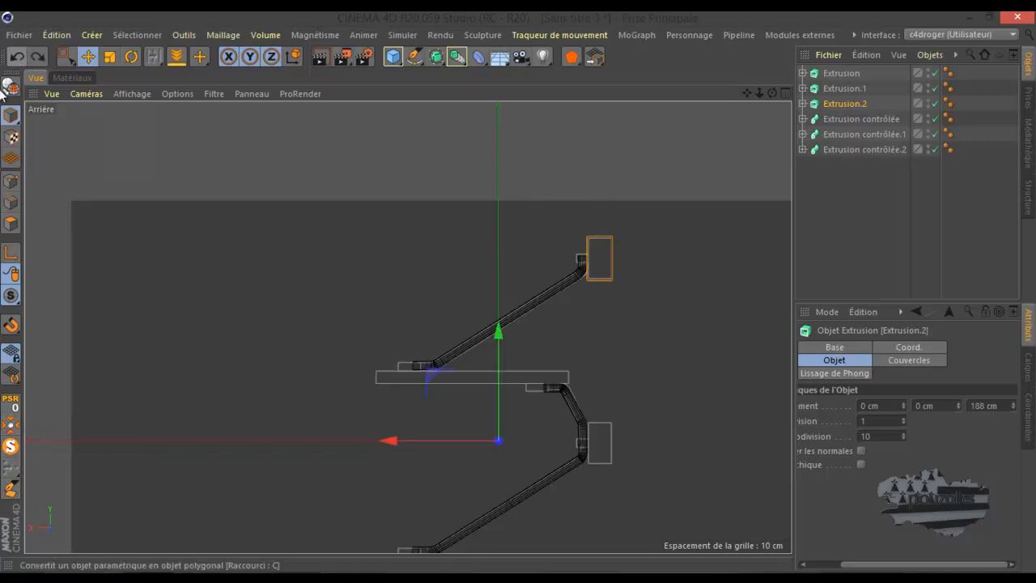
{"action": "left_click", "coordinate": [11, 253]}
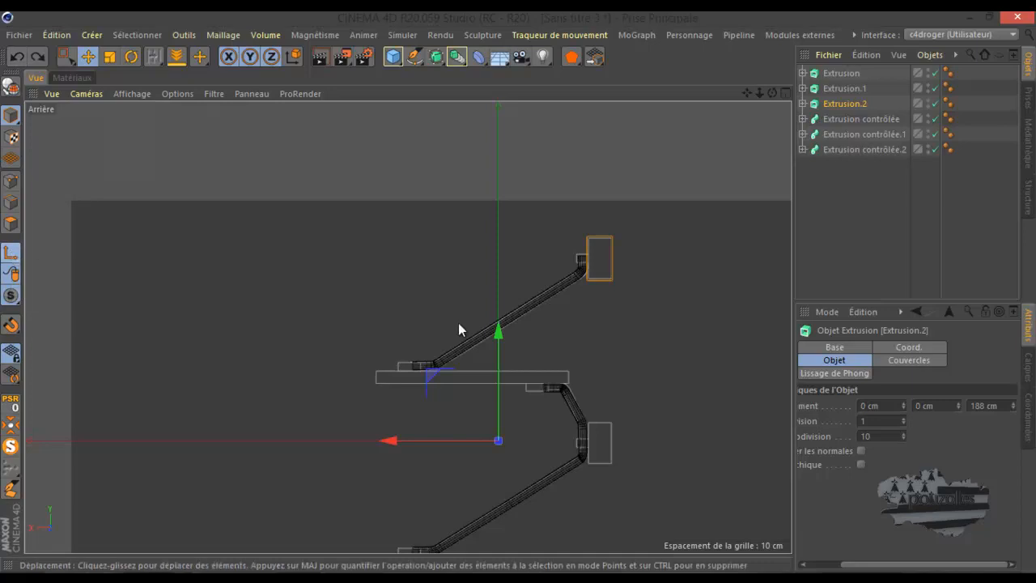
{"action": "left_click_drag", "start_coordinate": [433, 379], "coordinate": [534, 191]}
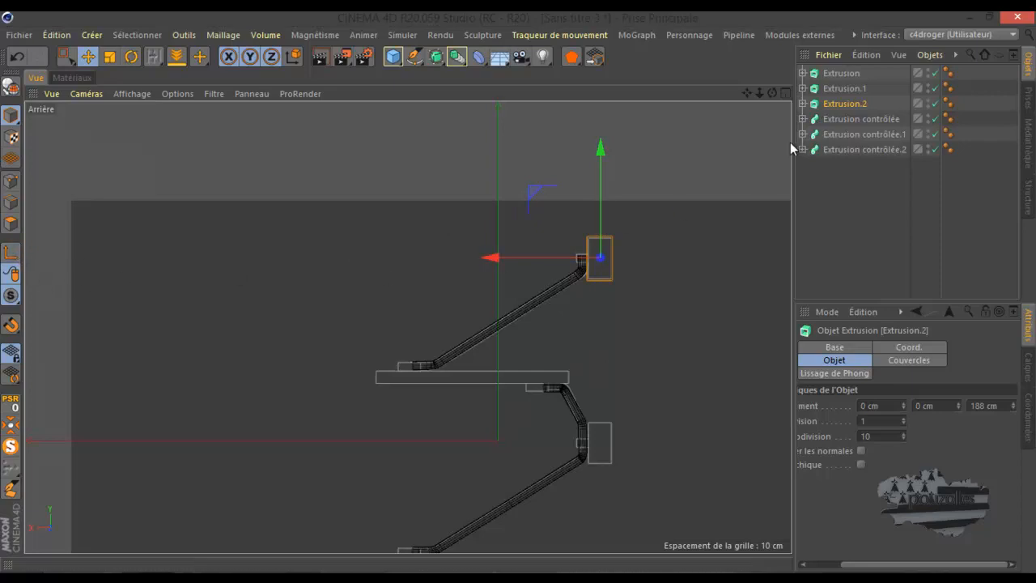
{"action": "left_click", "coordinate": [846, 90]}
{"action": "left_click_drag", "start_coordinate": [431, 379], "coordinate": [502, 286]}
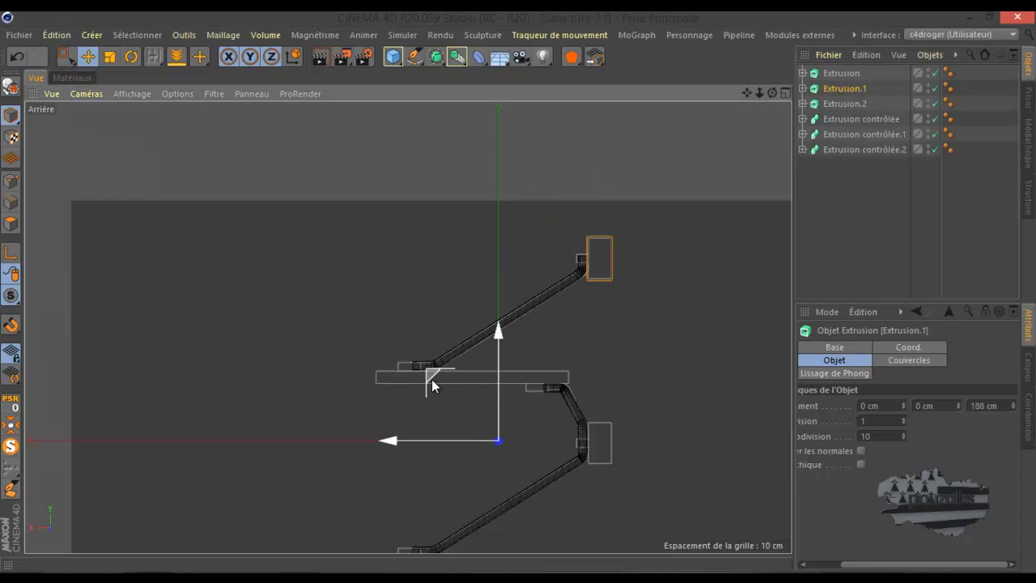
{"action": "left_click", "coordinate": [50, 32]}
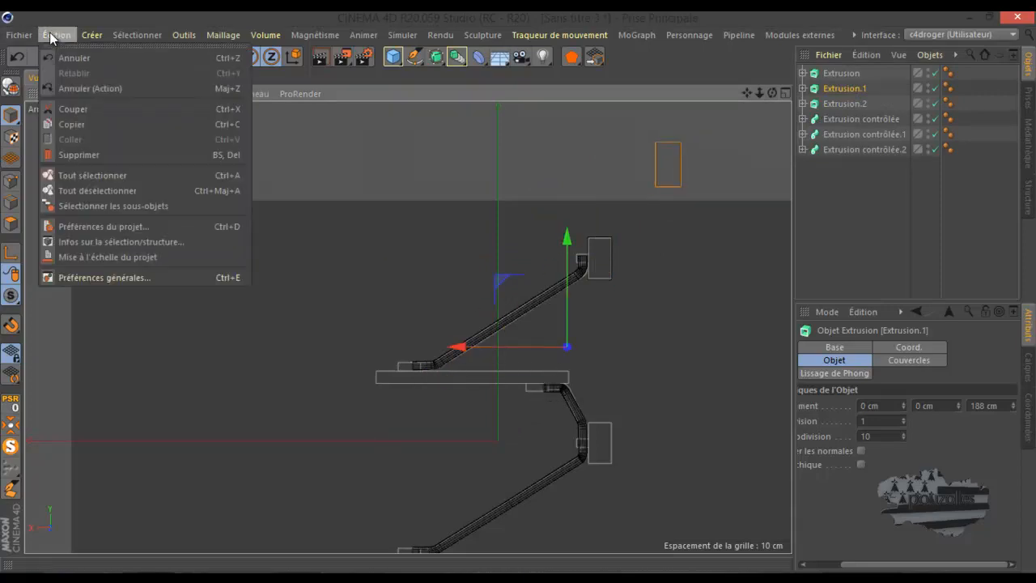
{"action": "left_click", "coordinate": [59, 55]}
- Move only the axis of Extrusion.1 to the centre of its block, leaving axis editing off
{"action": "left_click", "coordinate": [17, 256]}
{"action": "left_click_drag", "start_coordinate": [435, 376], "coordinate": [535, 196]}
{"action": "left_click", "coordinate": [14, 252]}
- Move Extrusion.1 and Extrusion.2 together down onto the blueprint's middle box and align them with its outline
{"action": "left_click_drag", "start_coordinate": [889, 85], "coordinate": [839, 106]}
{"action": "left_click_drag", "start_coordinate": [603, 152], "coordinate": [584, 333]}
{"action": "scroll", "coordinate": [562, 499], "scroll_direction": "up", "scroll_amount": 3}
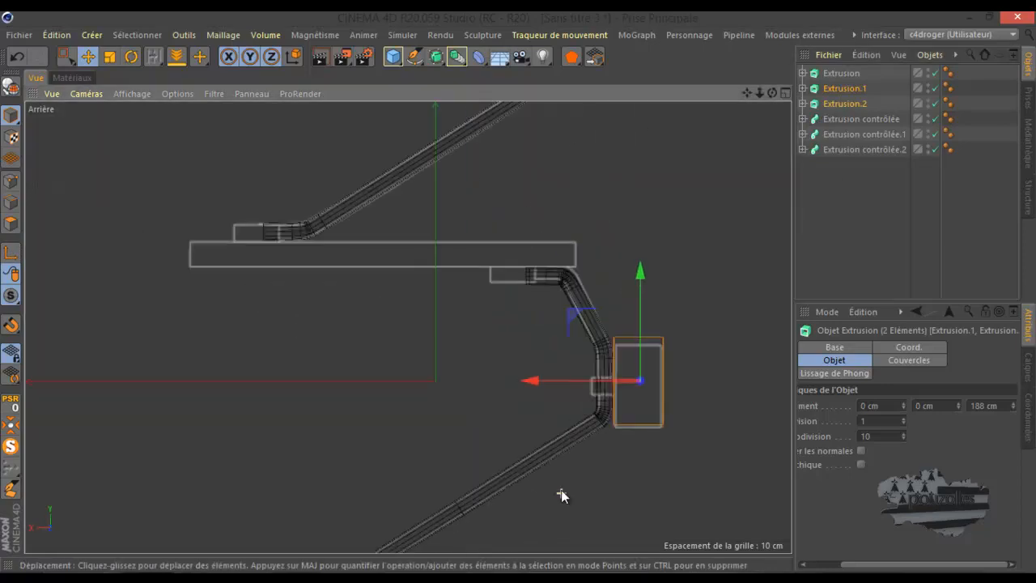
{"action": "scroll", "coordinate": [561, 498], "scroll_direction": "up", "scroll_amount": 2}
{"action": "left_click_drag", "start_coordinate": [674, 212], "coordinate": [675, 216]}
- Move Extrusion.2 alone further down onto the lowest box of the blueprint
{"action": "left_click", "coordinate": [842, 104]}
{"action": "scroll", "coordinate": [470, 245], "scroll_direction": "down", "scroll_amount": 3}
{"action": "scroll", "coordinate": [576, 137], "scroll_direction": "down", "scroll_amount": 2}
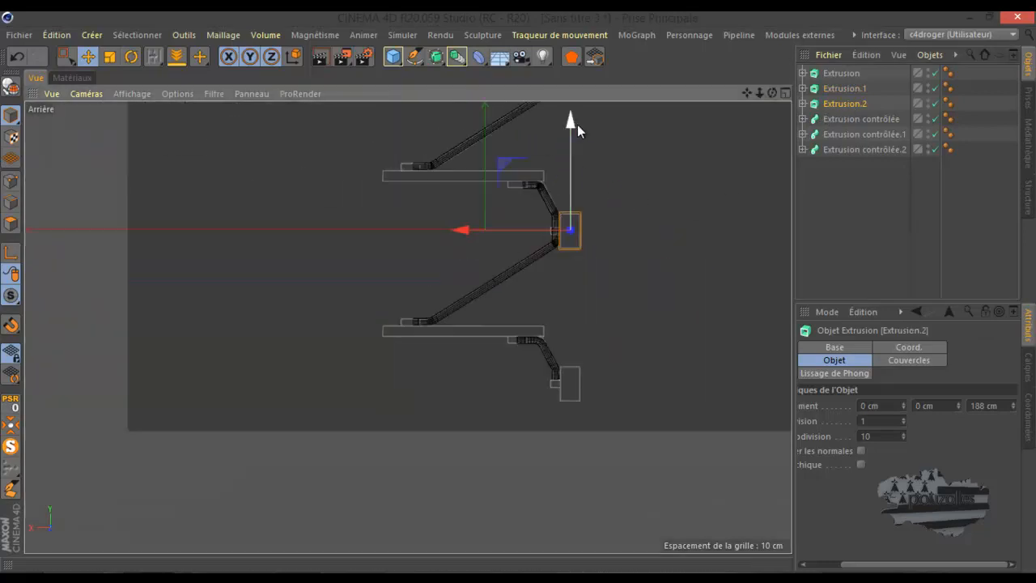
{"action": "left_click_drag", "start_coordinate": [570, 119], "coordinate": [576, 273]}
- Check the three blocks in perspective and duplicate the top extrusion in the object list
{"action": "middle_click", "coordinate": [190, 285]}
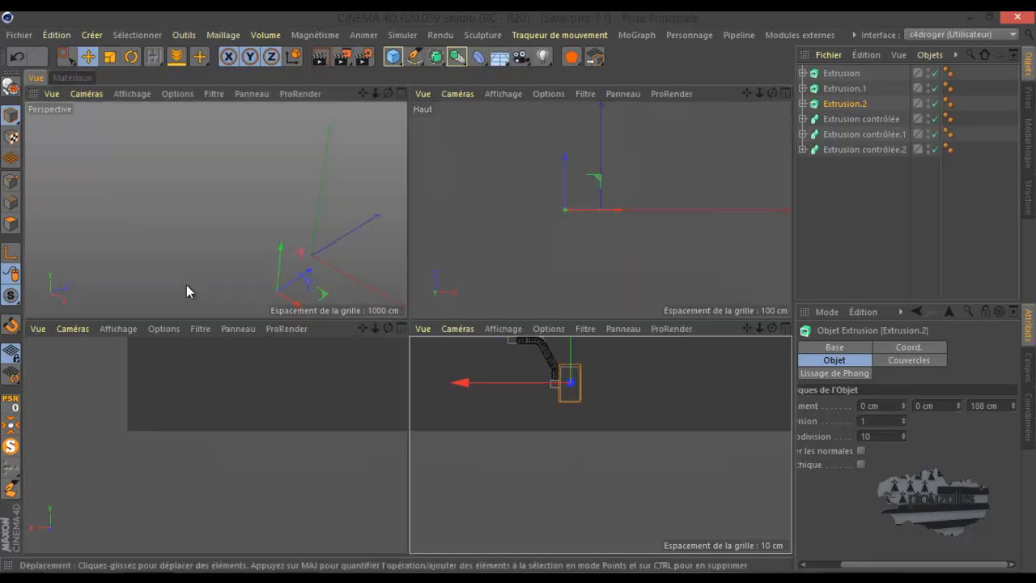
{"action": "middle_click", "coordinate": [215, 281]}
{"action": "scroll", "coordinate": [367, 262], "scroll_direction": "down", "scroll_amount": 2}
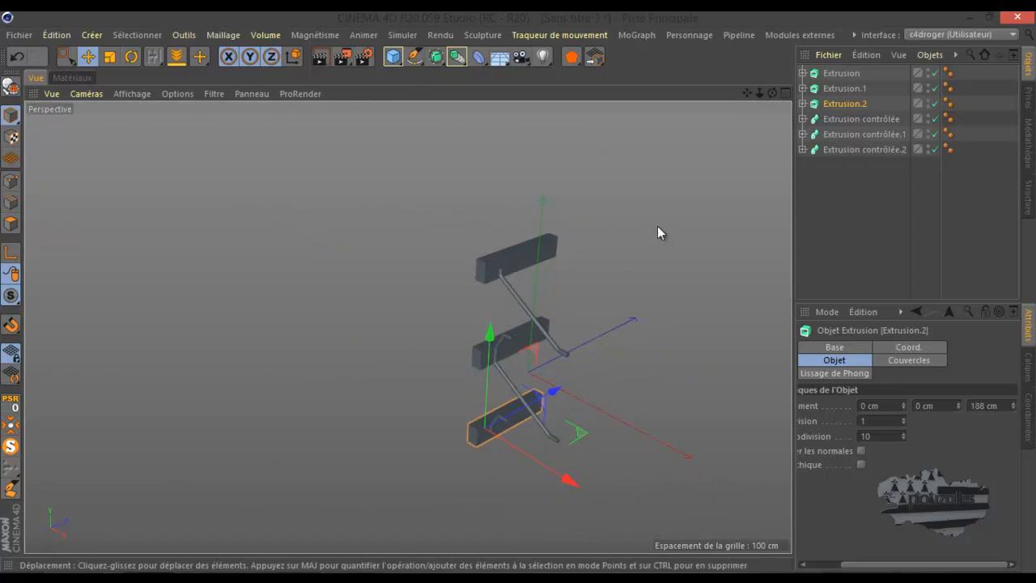
{"action": "scroll", "coordinate": [515, 367], "scroll_direction": "up", "scroll_amount": 1}
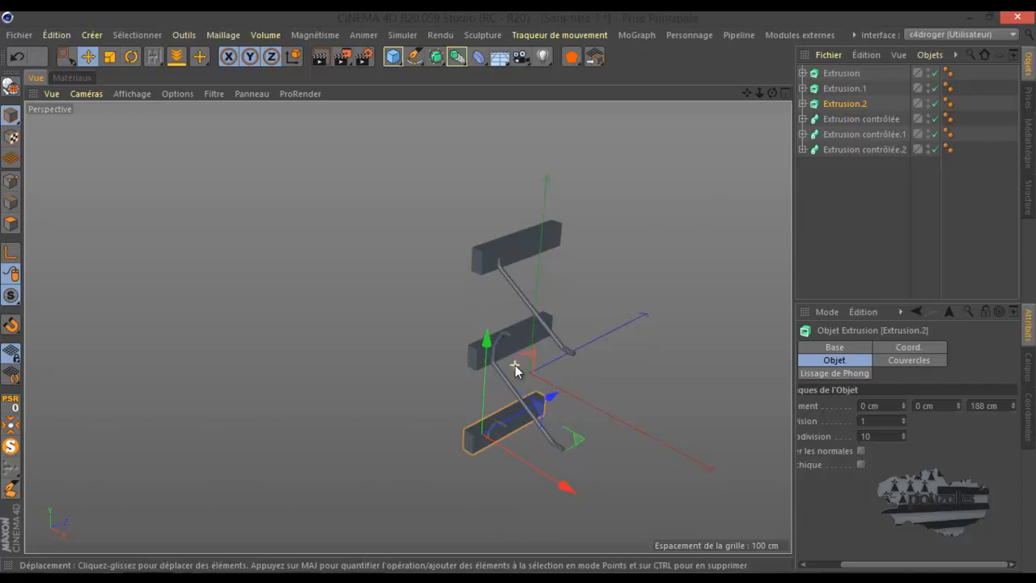
{"action": "scroll", "coordinate": [515, 365], "scroll_direction": "up", "scroll_amount": 2}
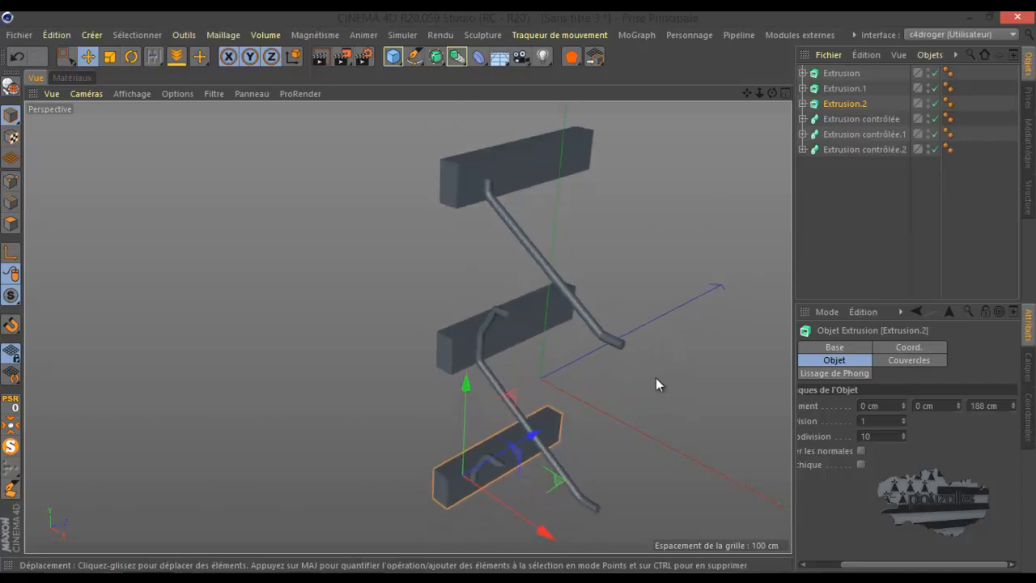
{"action": "left_click", "coordinate": [842, 74]}
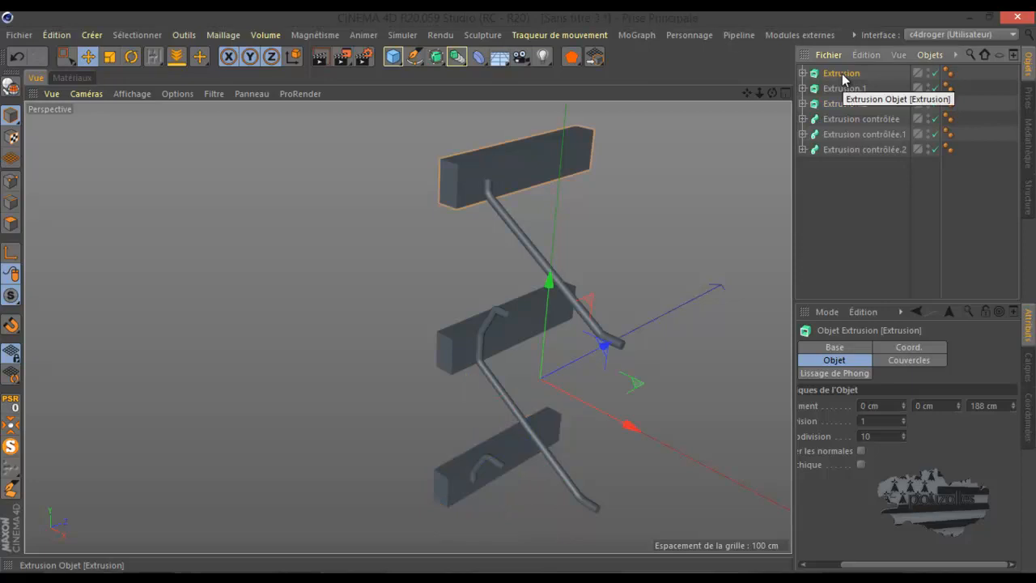
{"action": "left_click", "coordinate": [839, 88], "text": "ctrl"}
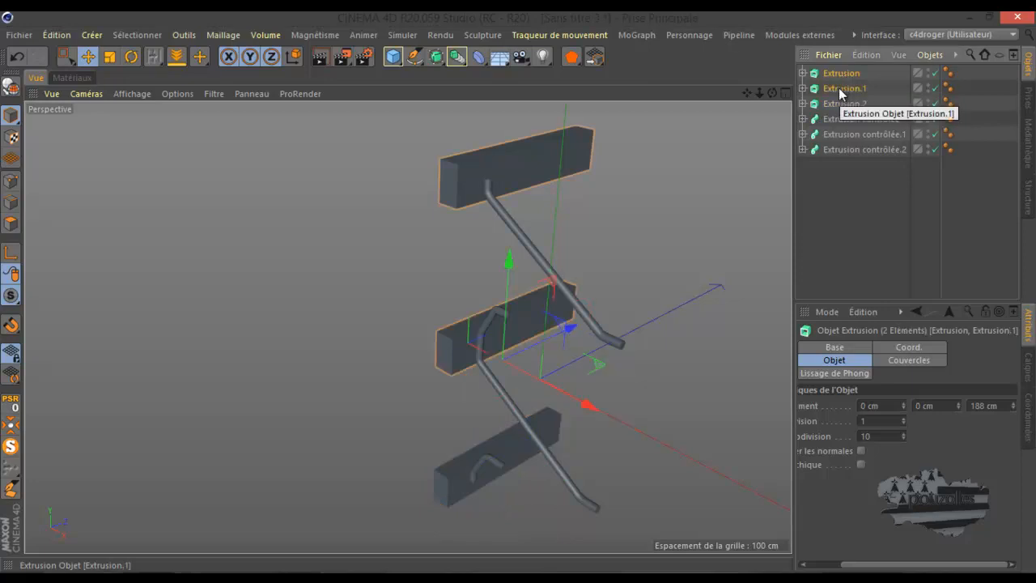
{"action": "left_click", "coordinate": [840, 74]}
{"action": "left_click_drag", "start_coordinate": [842, 75], "coordinate": [842, 85], "text": "ctrl"}
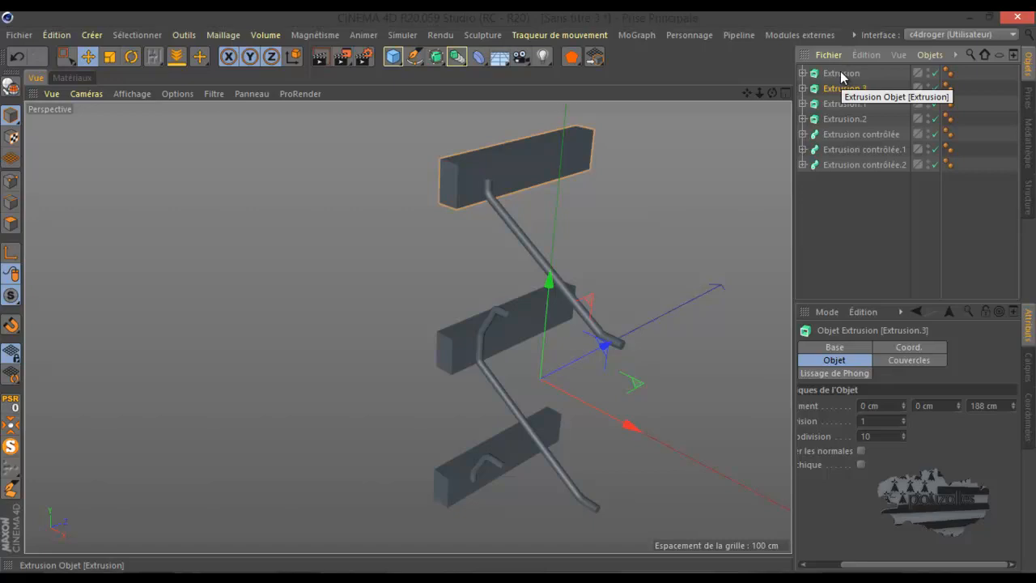
- Duplicate the middle extrusion, Extrusion.1, in the object list
{"action": "left_click", "coordinate": [842, 75]}
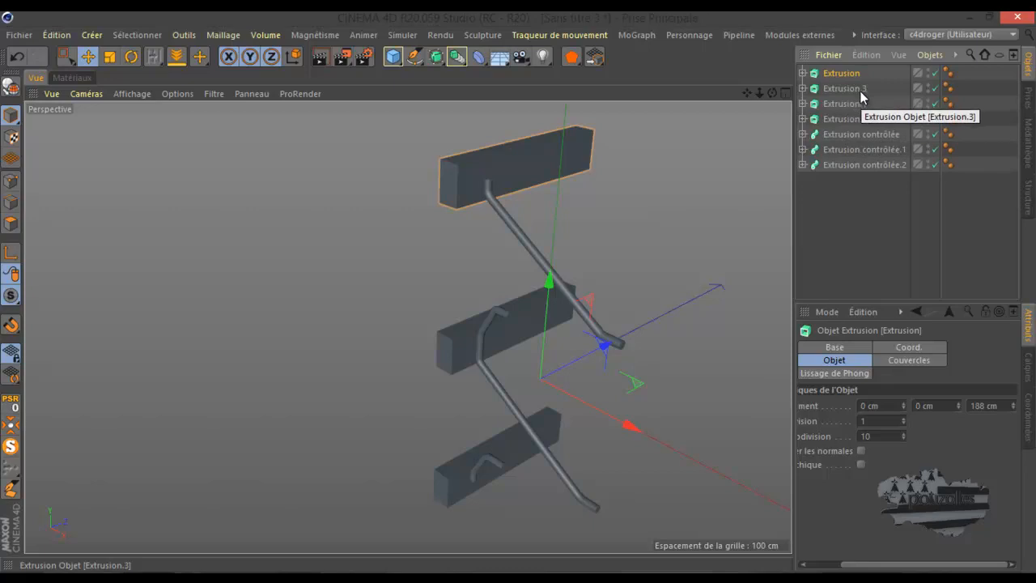
{"action": "left_click", "coordinate": [842, 101]}
{"action": "left_click_drag", "start_coordinate": [843, 101], "coordinate": [843, 118], "text": "ctrl"}
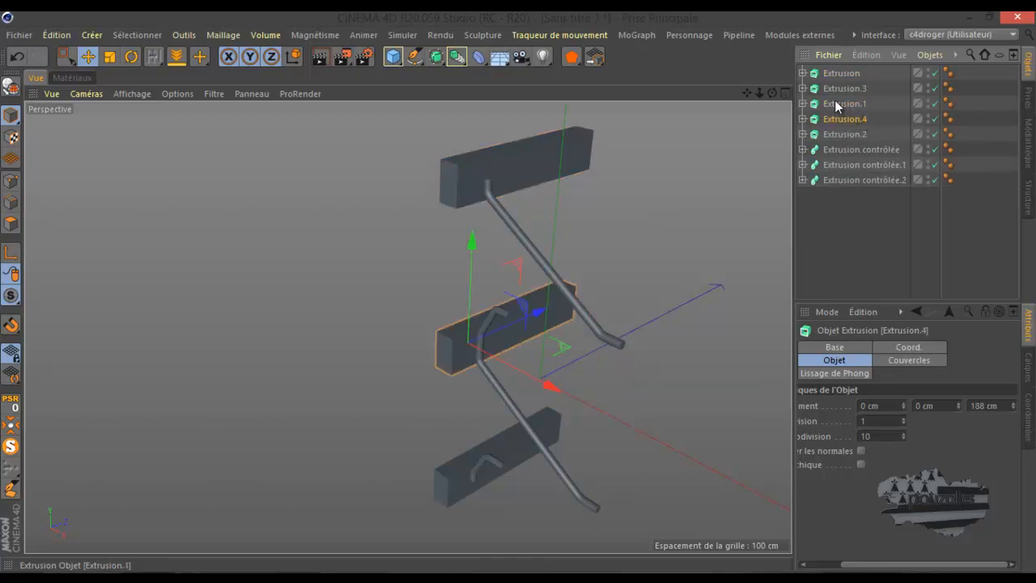
- Centre Extrusion.3's axis on its block and move the block onto the blueprint's upper horizontal board in the back view
{"action": "left_click", "coordinate": [835, 87]}
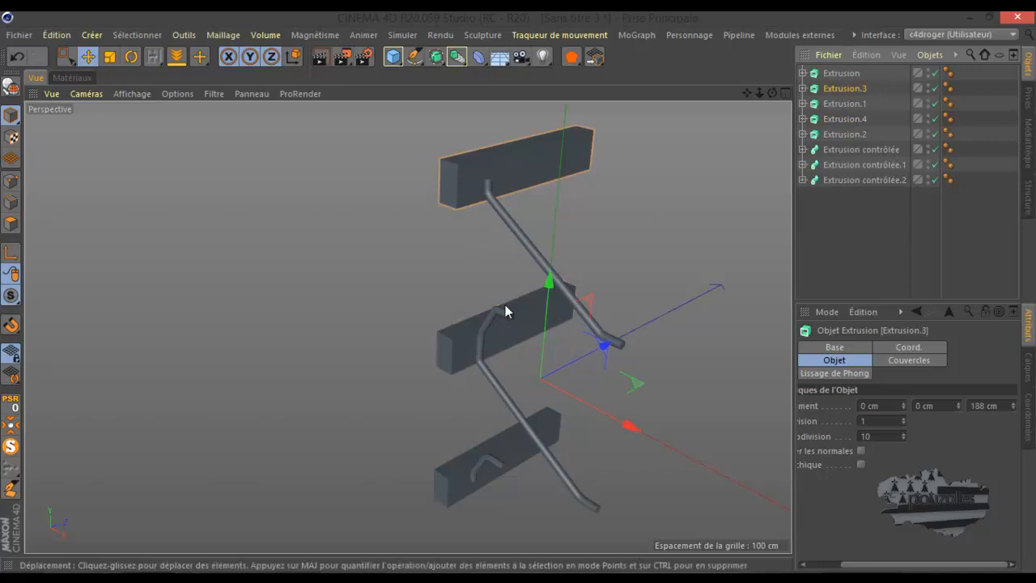
{"action": "middle_click", "coordinate": [506, 305]}
{"action": "middle_click", "coordinate": [506, 384]}
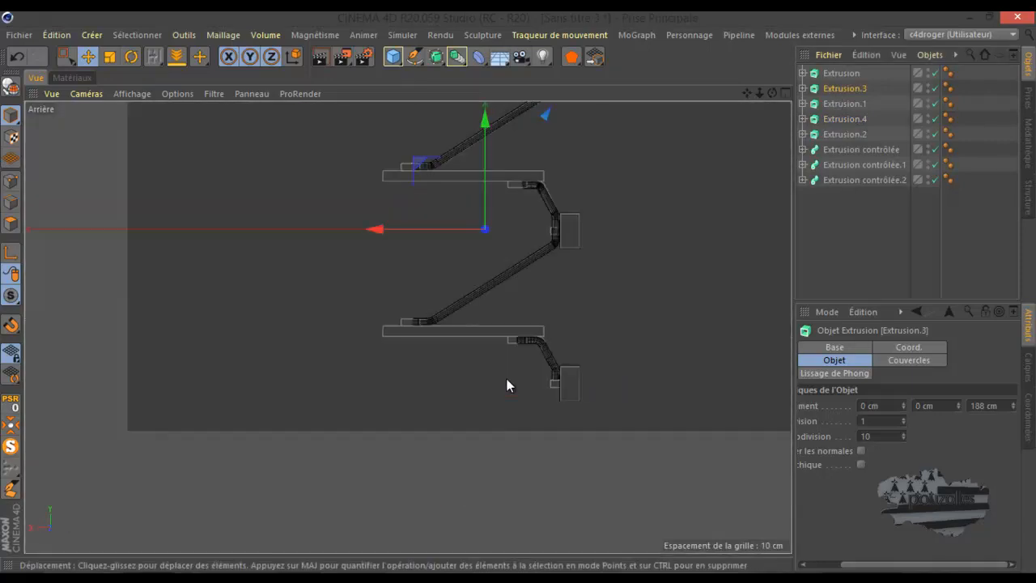
{"action": "scroll", "coordinate": [509, 364], "scroll_direction": "down", "scroll_amount": 2}
{"action": "scroll", "coordinate": [488, 185], "scroll_direction": "up", "scroll_amount": 4}
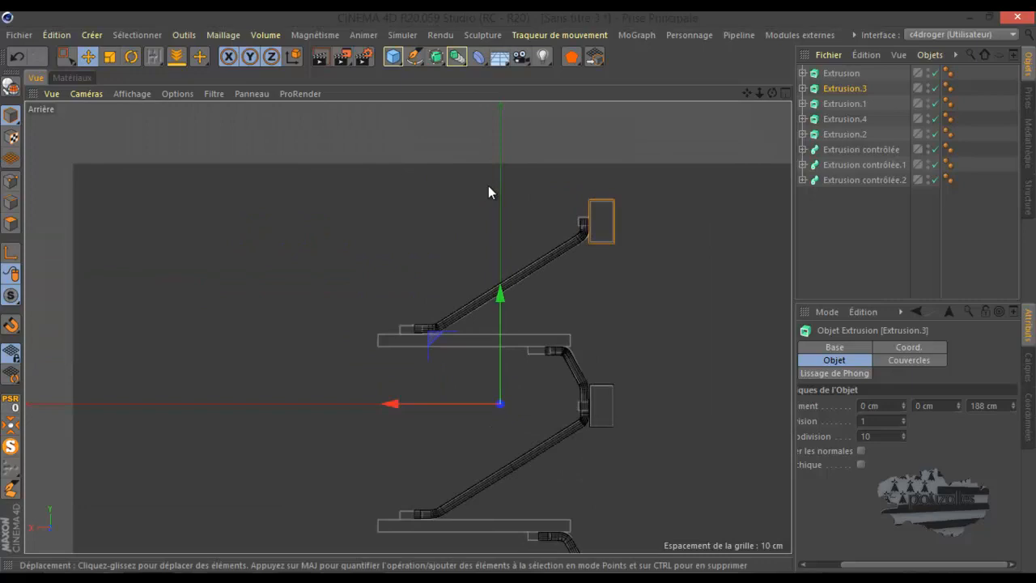
{"action": "left_click", "coordinate": [11, 252]}
{"action": "left_click_drag", "start_coordinate": [455, 342], "coordinate": [406, 276]}
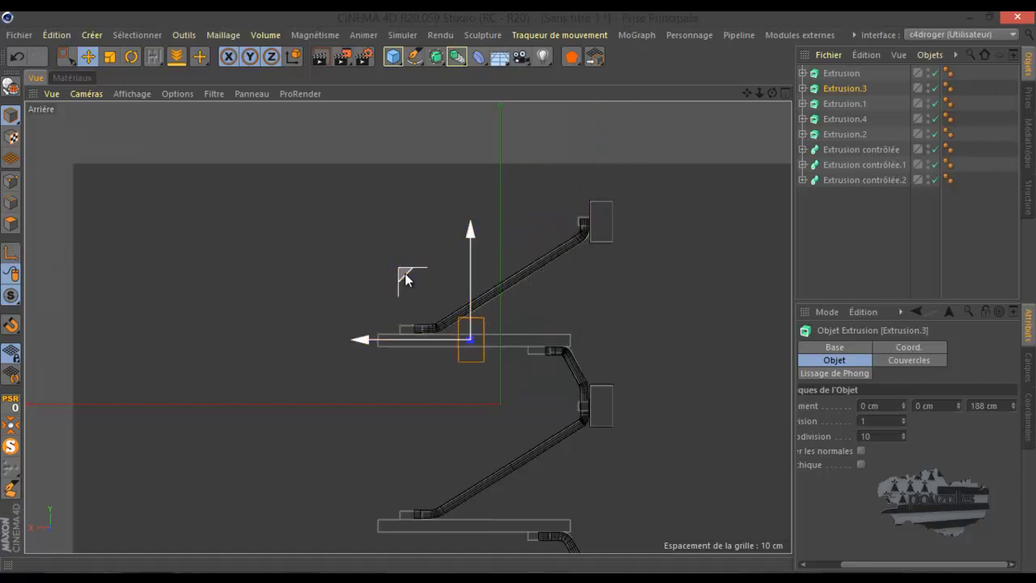
- Resize Extrusion.3's rectangle to 14 cm high and 185.3 cm wide, aligning it with the upper board's outline
{"action": "left_click", "coordinate": [803, 88]}
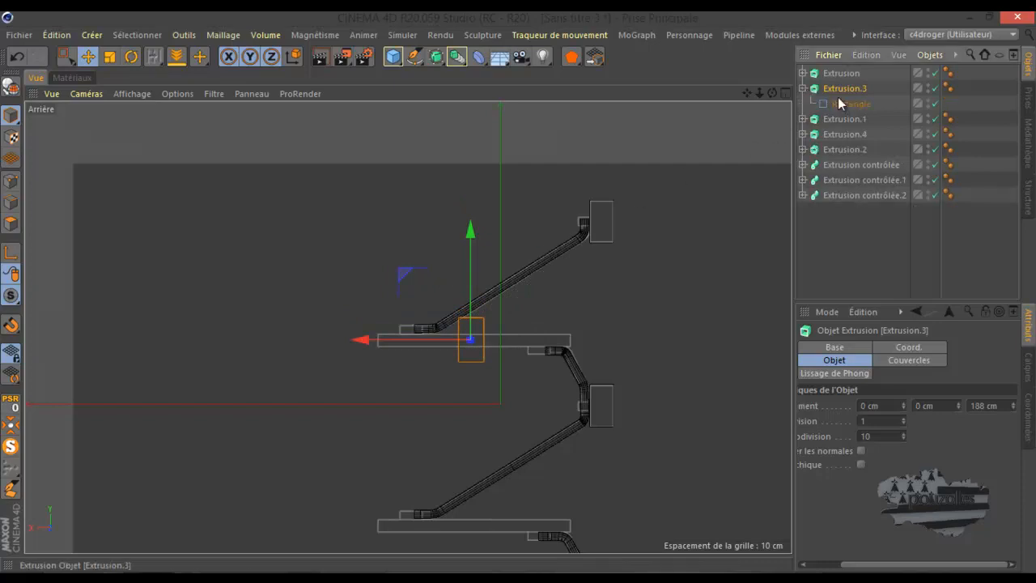
{"action": "left_click", "coordinate": [838, 103]}
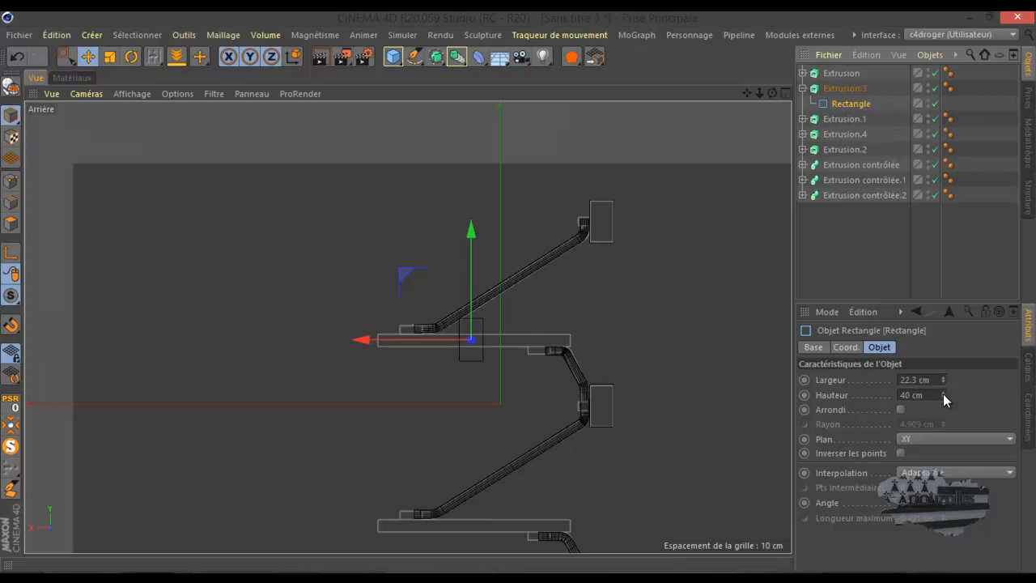
{"action": "left_click_drag", "start_coordinate": [942, 398], "coordinate": [942, 396]}
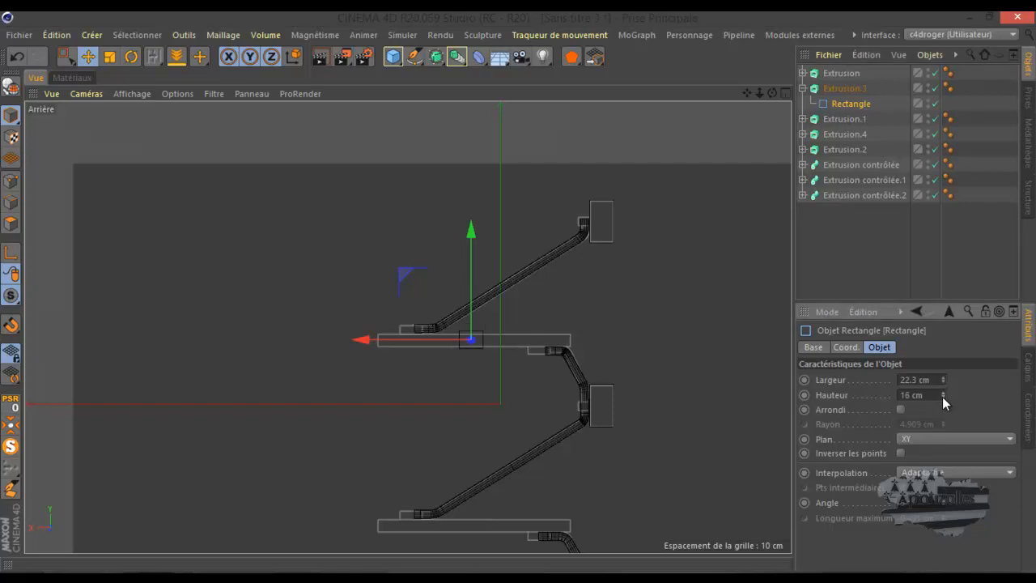
{"action": "left_click", "coordinate": [943, 397]}
{"action": "scroll", "coordinate": [469, 328], "scroll_direction": "up", "scroll_amount": 3}
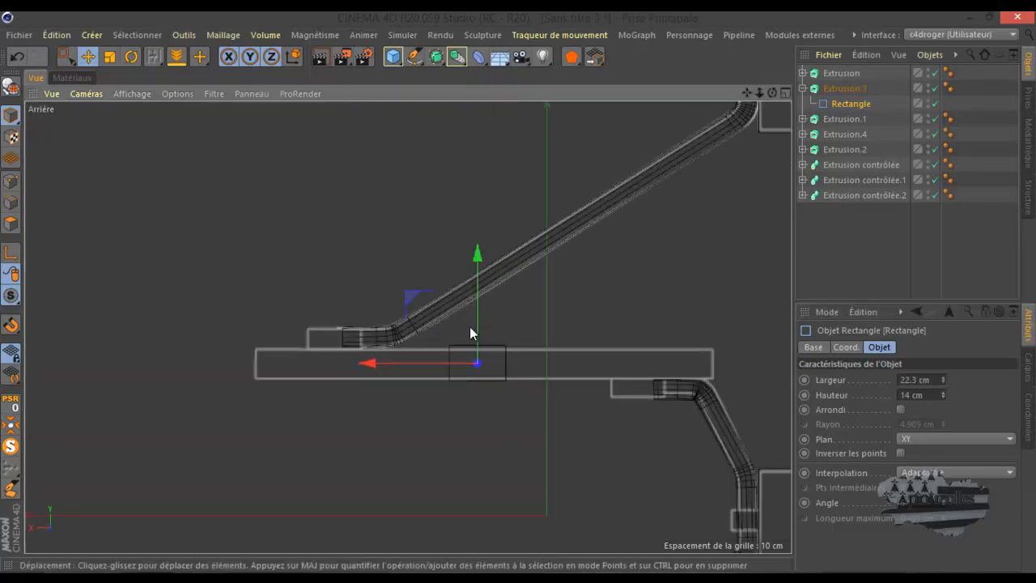
{"action": "left_click_drag", "start_coordinate": [478, 304], "coordinate": [477, 306]}
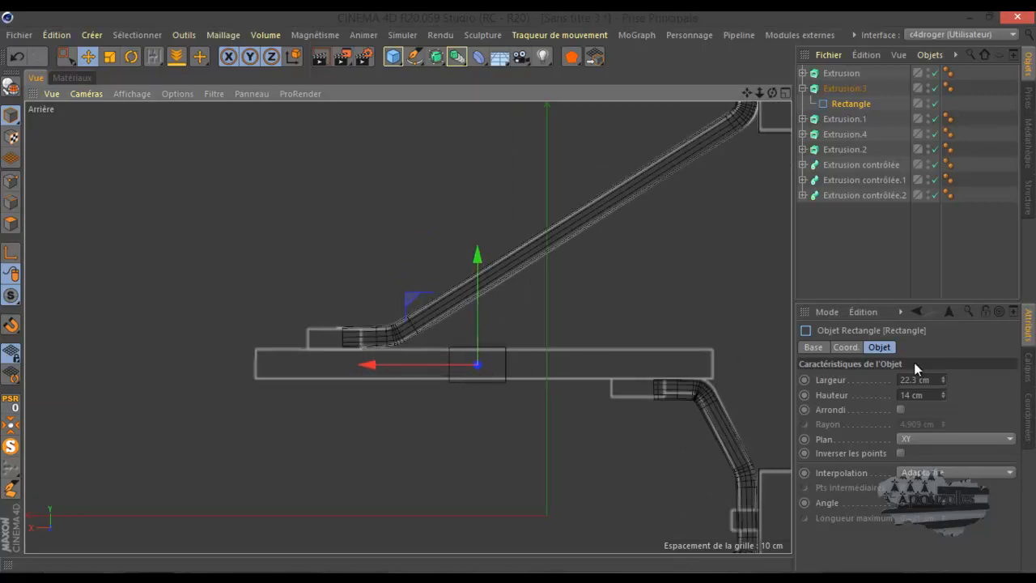
{"action": "left_click_drag", "start_coordinate": [945, 377], "coordinate": [946, 374]}
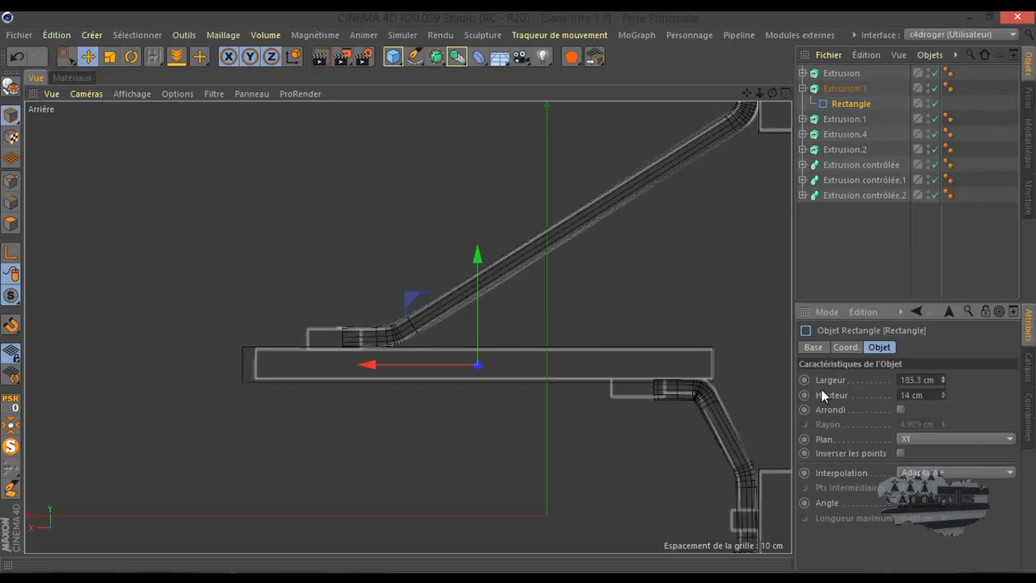
{"action": "left_click_drag", "start_coordinate": [376, 366], "coordinate": [378, 366]}
- Delete Extrusion.4 and place the collapsed Extrusion.3 below Extrusion.1 in the object list
{"action": "left_click", "coordinate": [838, 131]}
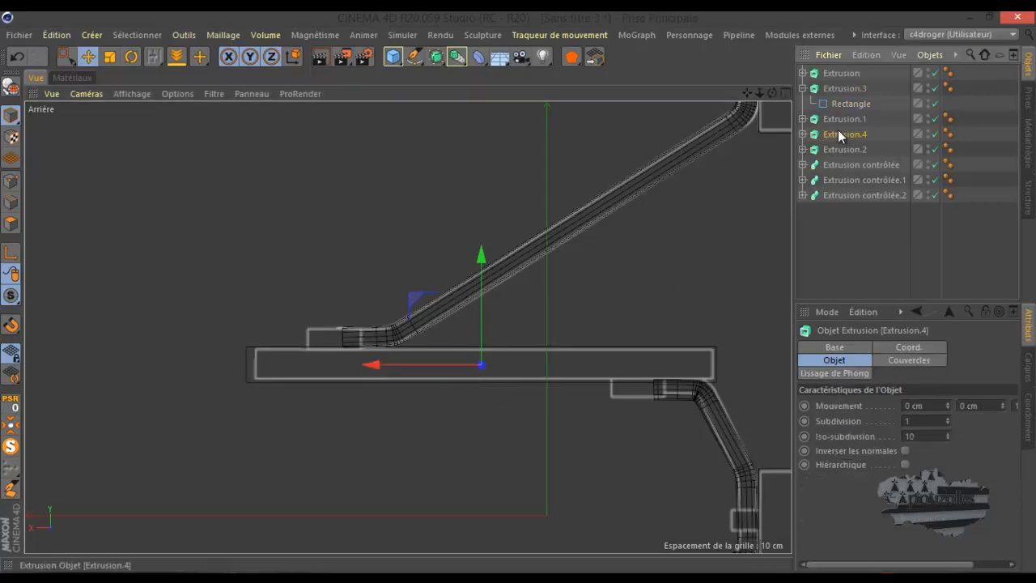
{"action": "key", "text": "Delete"}
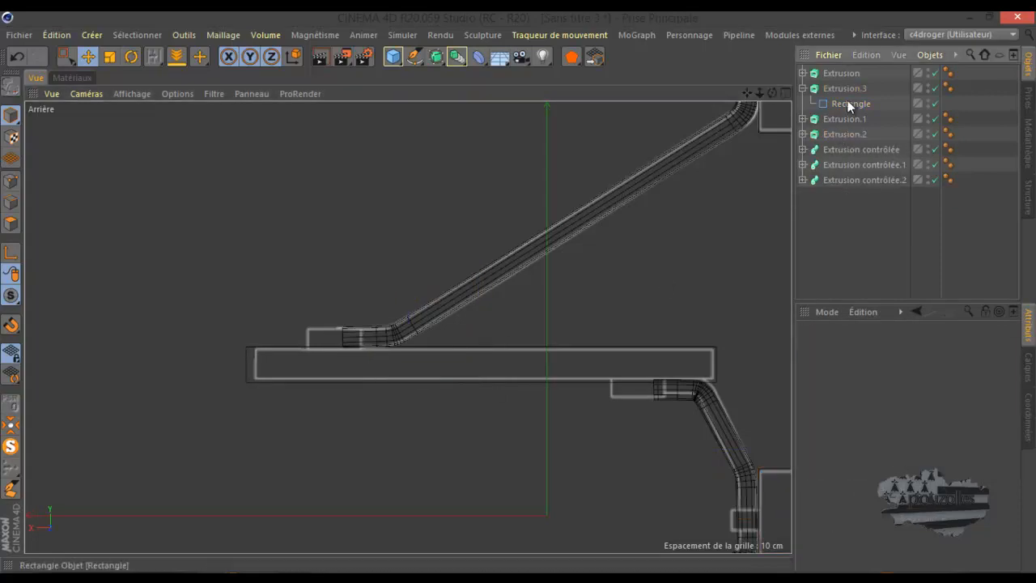
{"action": "left_click", "coordinate": [803, 88]}
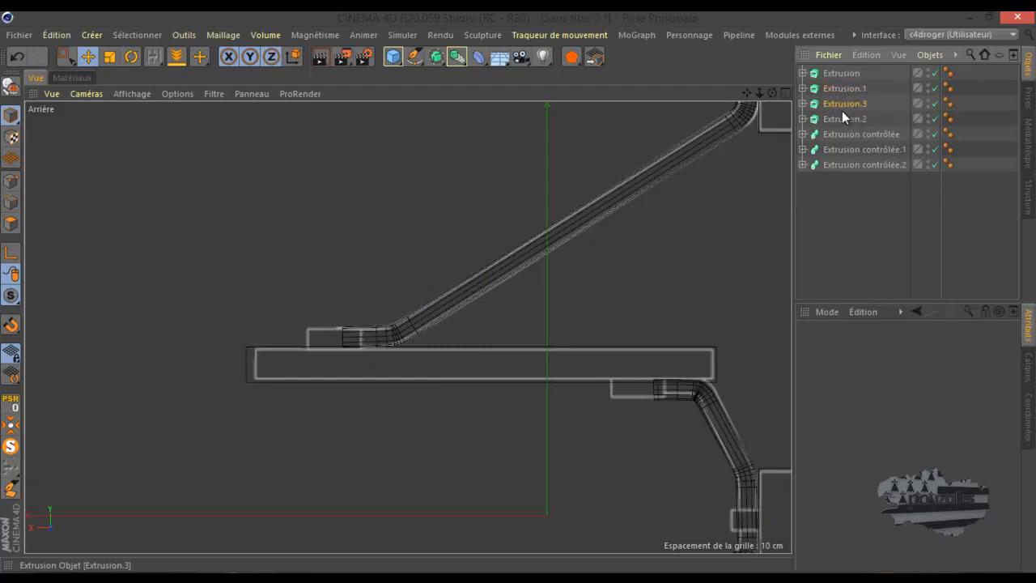
{"action": "left_click_drag", "start_coordinate": [842, 113], "coordinate": [842, 111]}
- Move Extrusion.3 straight down onto the blueprint's lower horizontal board
{"action": "scroll", "coordinate": [547, 247], "scroll_direction": "down", "scroll_amount": 5}
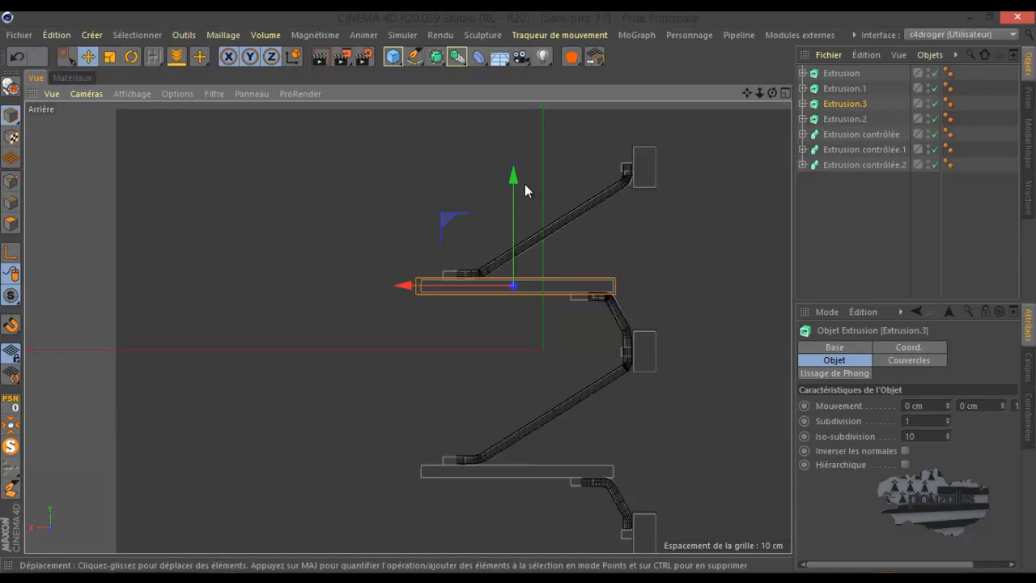
{"action": "left_click_drag", "start_coordinate": [509, 172], "coordinate": [493, 359]}
{"action": "scroll", "coordinate": [511, 522], "scroll_direction": "up", "scroll_amount": 3}
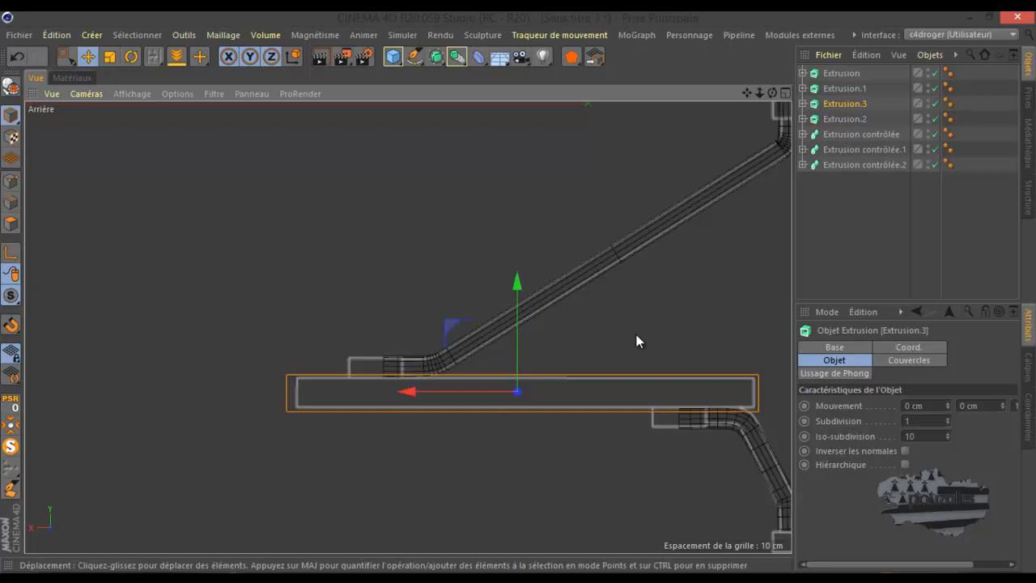
- Set the height of Extrusion.3's rectangle to 11 cm to match the lower board's outline
{"action": "left_click", "coordinate": [803, 103]}
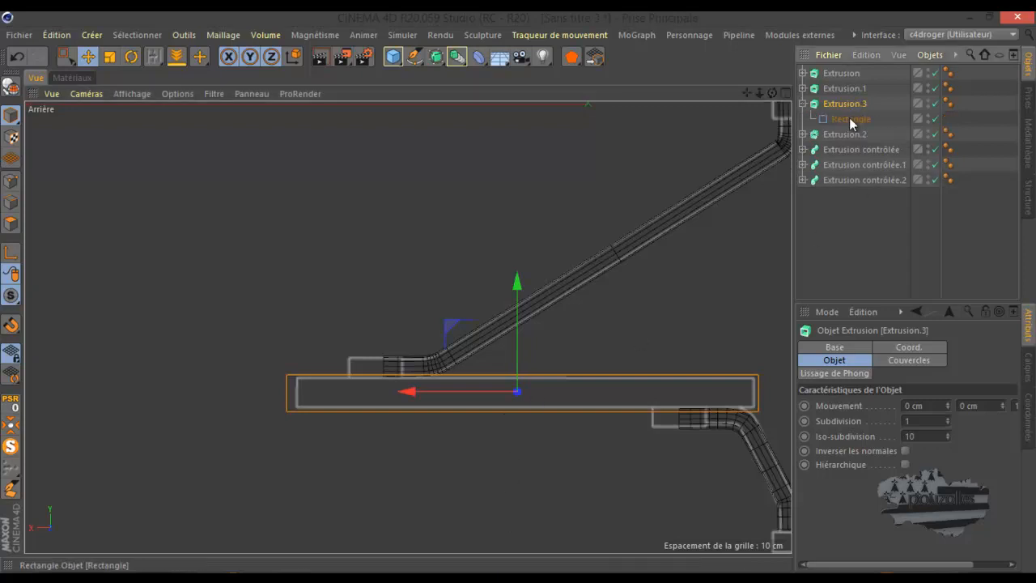
{"action": "left_click", "coordinate": [846, 119]}
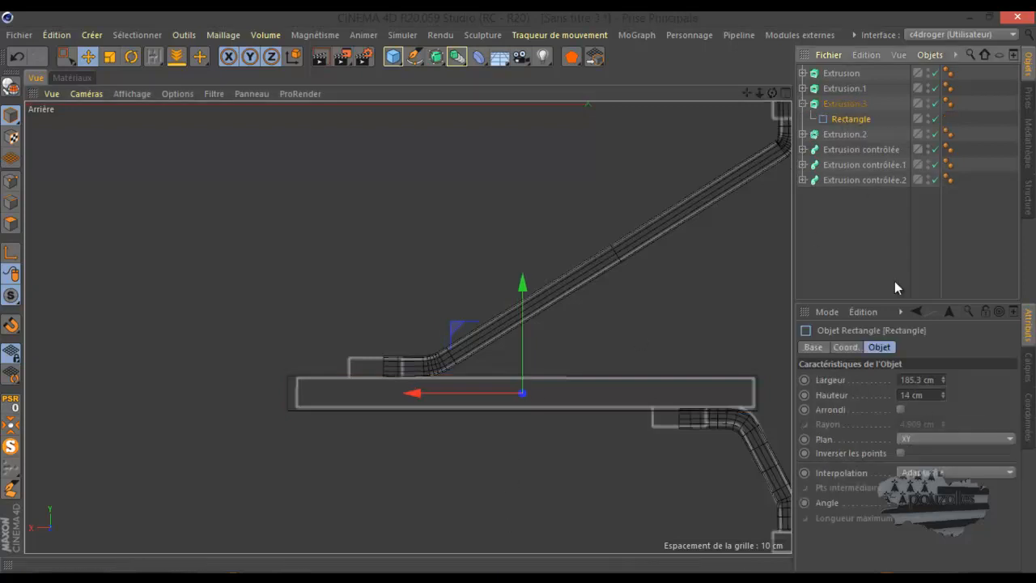
{"action": "left_click", "coordinate": [943, 398]}
{"action": "left_click", "coordinate": [943, 398]}
{"action": "left_click", "coordinate": [943, 398]}
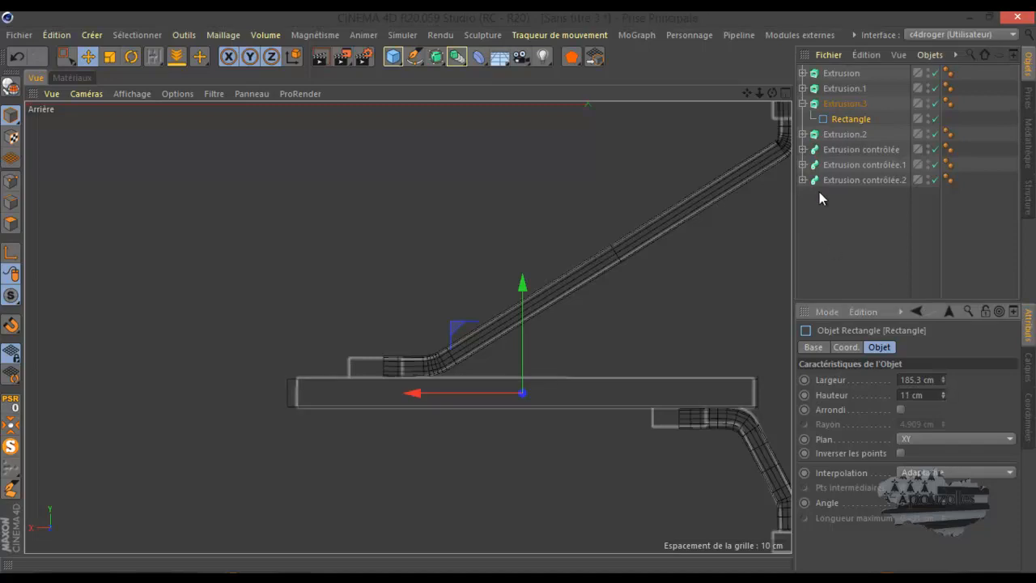
{"action": "scroll", "coordinate": [632, 204], "scroll_direction": "up", "scroll_amount": 3}
{"action": "left_click_drag", "start_coordinate": [746, 95], "coordinate": [519, 295]}
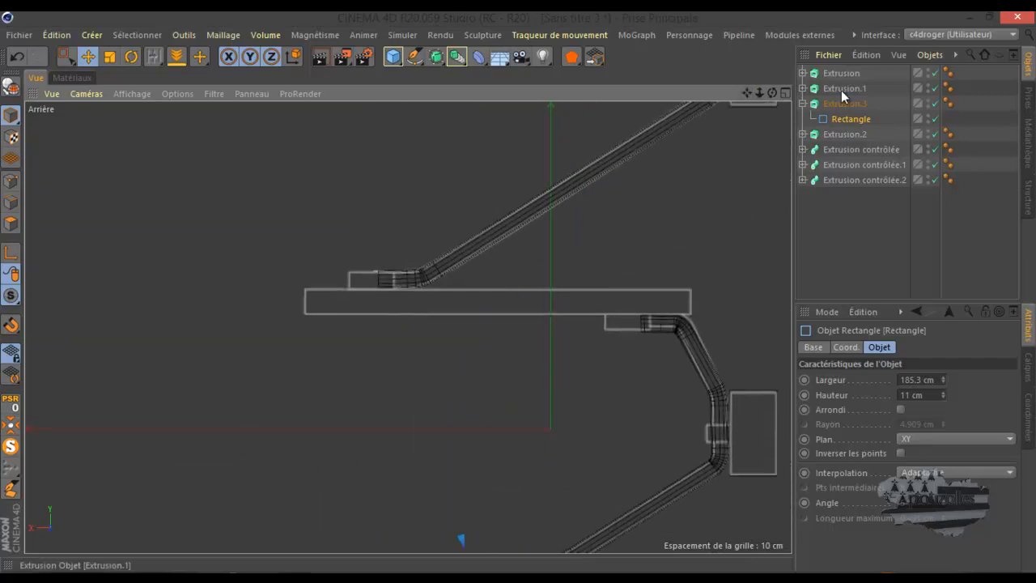
- Check the rectangle dimensions of Extrusion.3 and Extrusion.2, and collapse both objects in the object list
{"action": "left_click", "coordinate": [834, 87]}
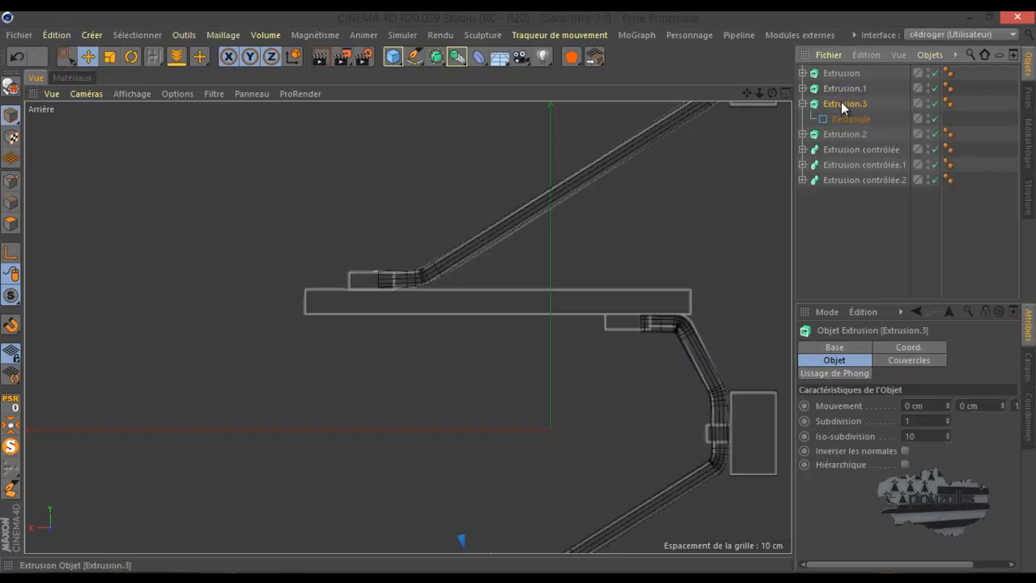
{"action": "left_click", "coordinate": [846, 115]}
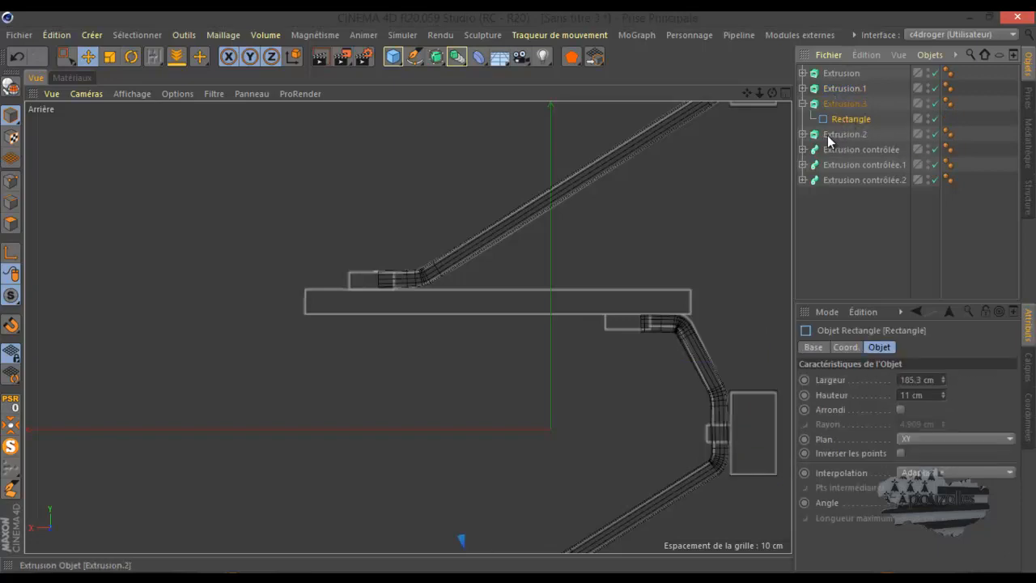
{"action": "left_click", "coordinate": [804, 135]}
{"action": "left_click", "coordinate": [844, 149]}
{"action": "scroll", "coordinate": [656, 166], "scroll_direction": "down", "scroll_amount": 3}
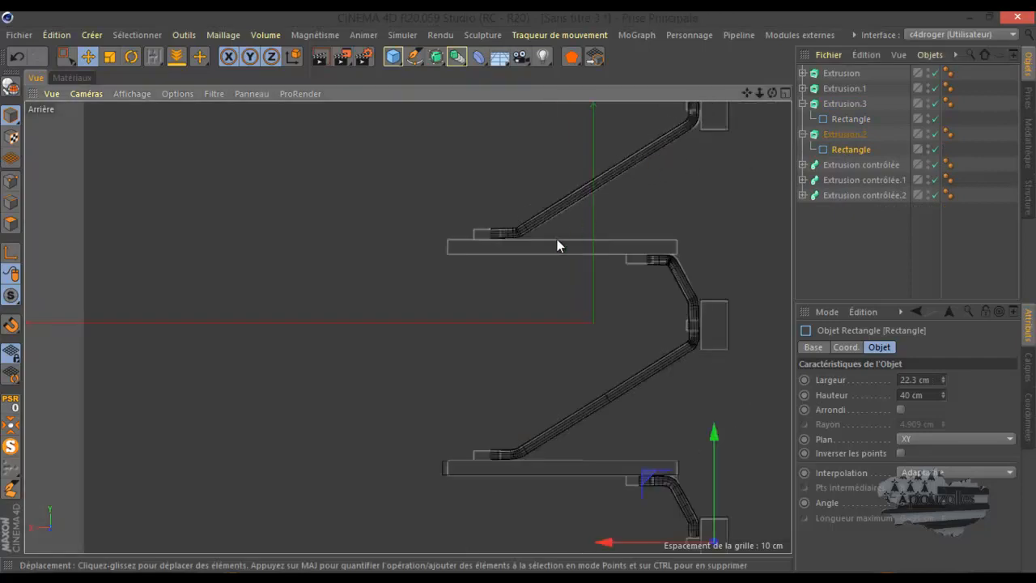
{"action": "left_click", "coordinate": [804, 135]}
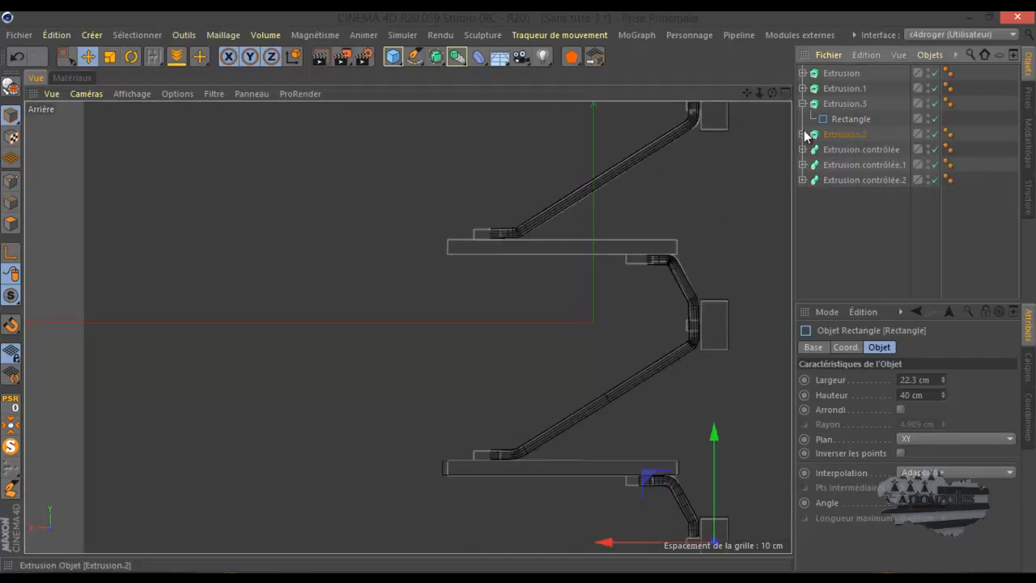
{"action": "left_click", "coordinate": [805, 104]}
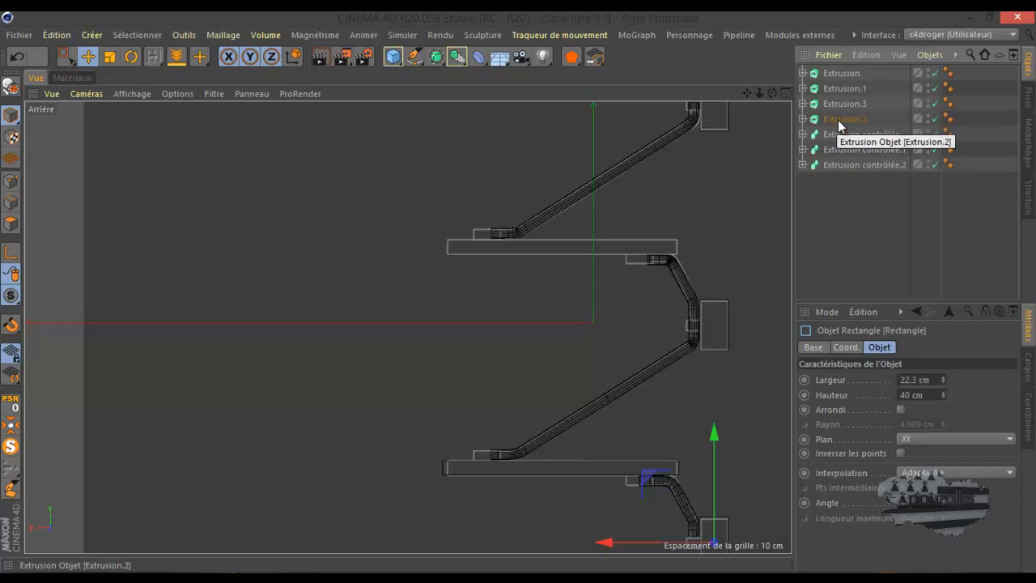
- Duplicate Extrusion.3 above Extrusion.1 in the object list and move the copy straight up onto the blueprint's upper board
{"action": "left_click", "coordinate": [839, 105]}
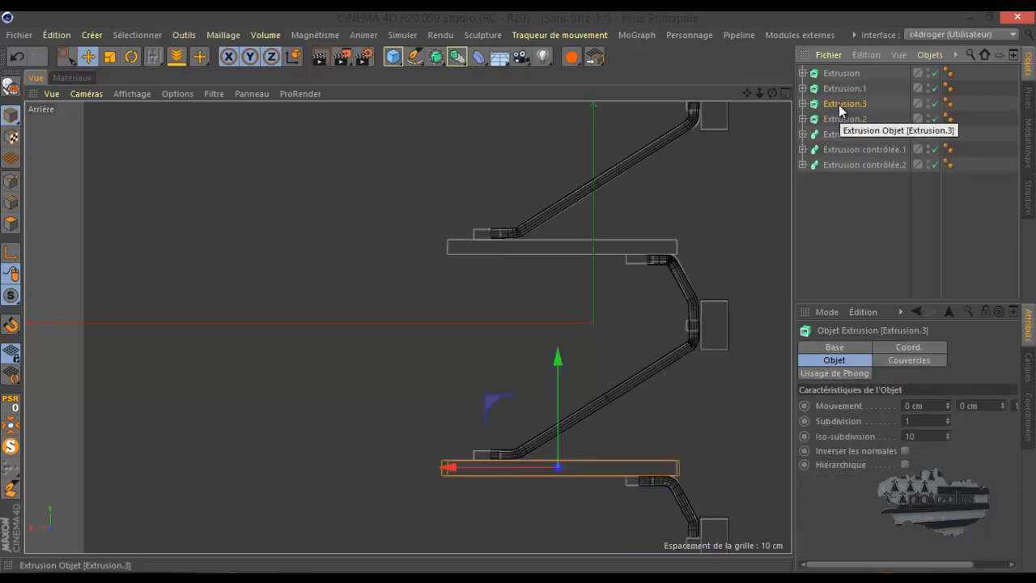
{"action": "left_click_drag", "start_coordinate": [840, 109], "coordinate": [842, 82]}
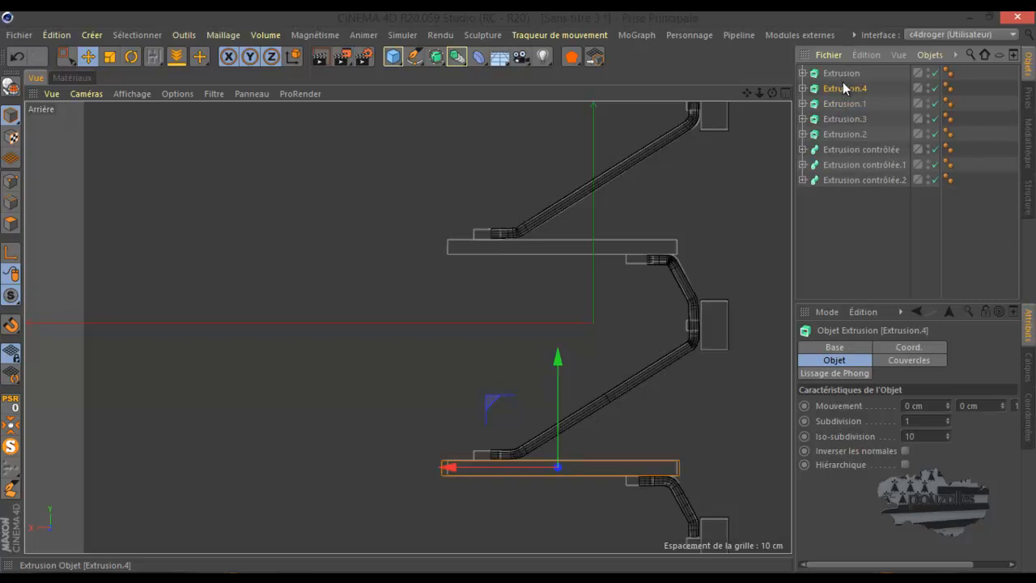
{"action": "left_click_drag", "start_coordinate": [558, 360], "coordinate": [575, 141]}
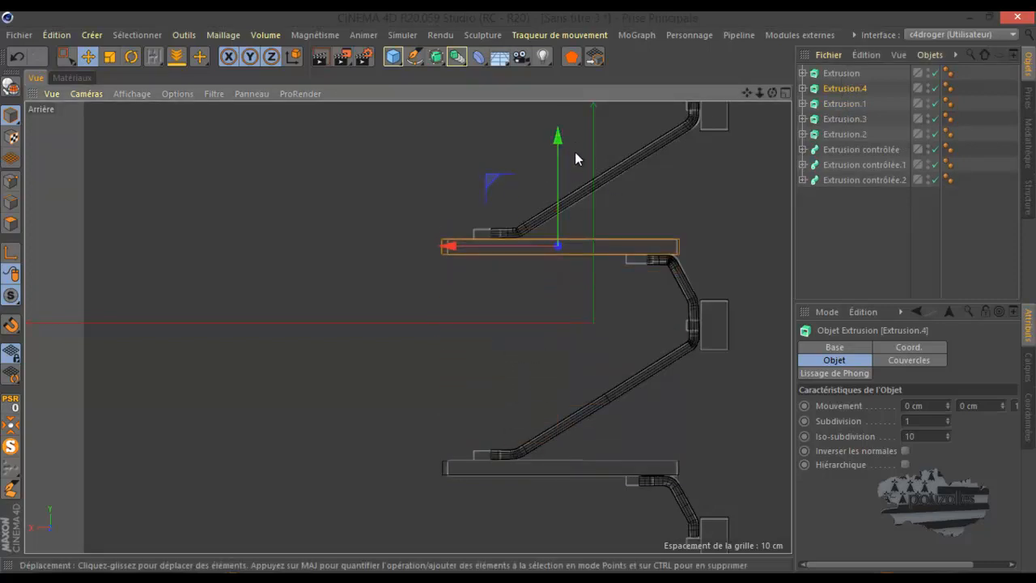
{"action": "scroll", "coordinate": [570, 203], "scroll_direction": "up", "scroll_amount": 3}
{"action": "scroll", "coordinate": [569, 202], "scroll_direction": "up", "scroll_amount": 2}
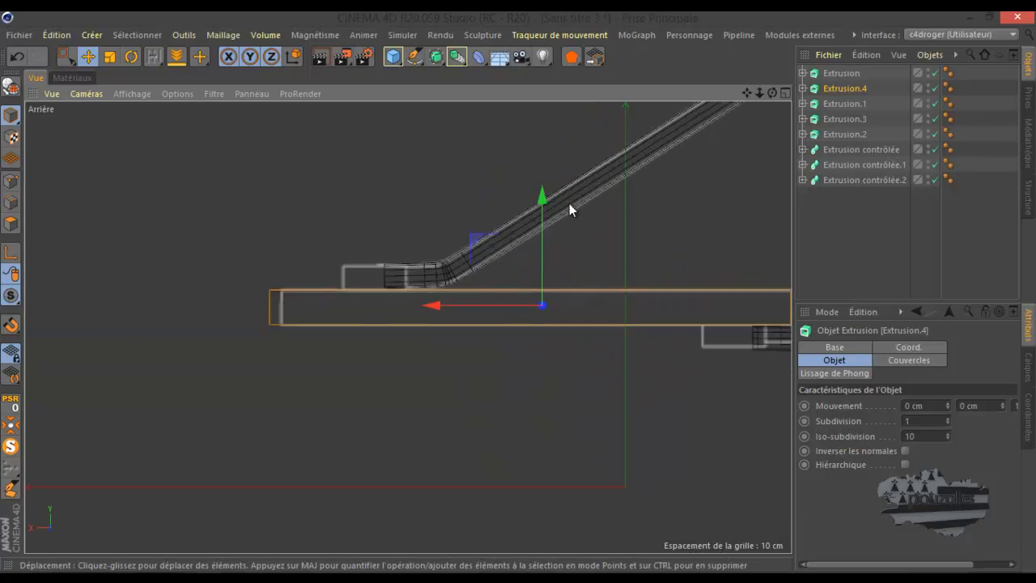
{"action": "scroll", "coordinate": [570, 202], "scroll_direction": "down", "scroll_amount": 2}
{"action": "scroll", "coordinate": [566, 204], "scroll_direction": "down", "scroll_amount": 1}
{"action": "scroll", "coordinate": [558, 204], "scroll_direction": "down", "scroll_amount": 3}
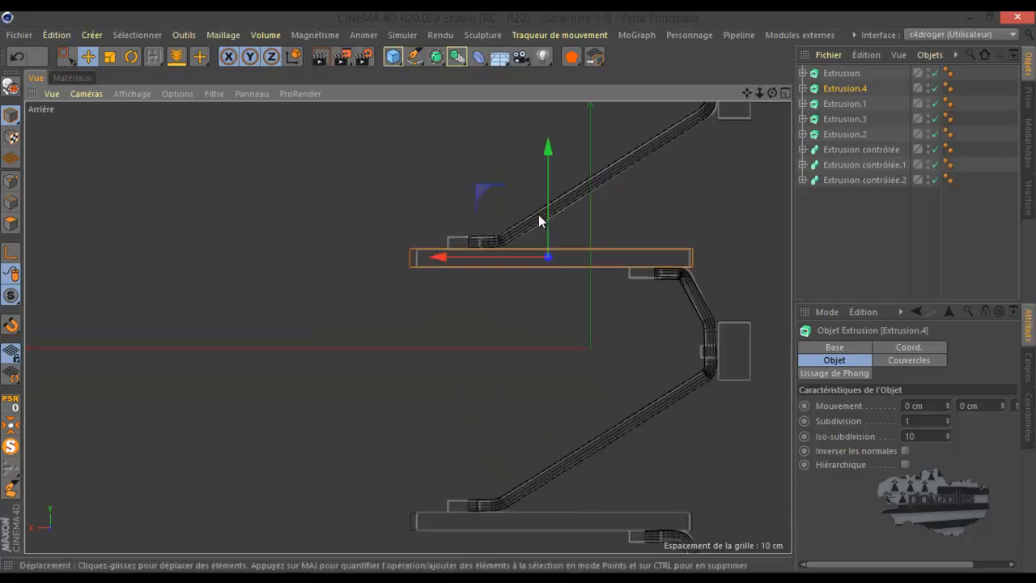
- Inspect the boards and the capped ends of the swept arms from several distances in the perspective view
{"action": "middle_click", "coordinate": [375, 252]}
{"action": "middle_click", "coordinate": [346, 256]}
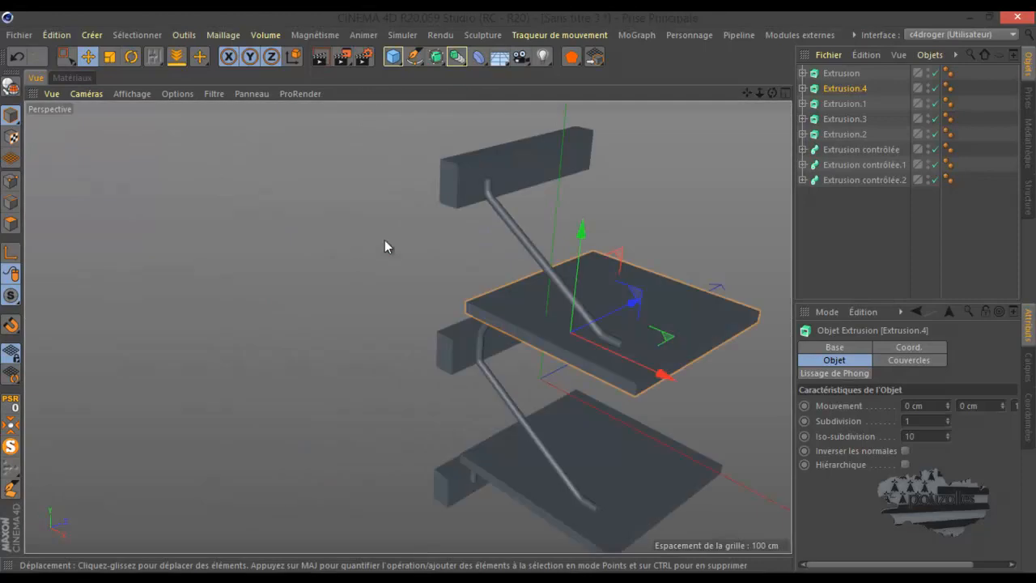
{"action": "scroll", "coordinate": [603, 134], "scroll_direction": "down", "scroll_amount": 3}
{"action": "left_click_drag", "start_coordinate": [768, 90], "coordinate": [519, 296]}
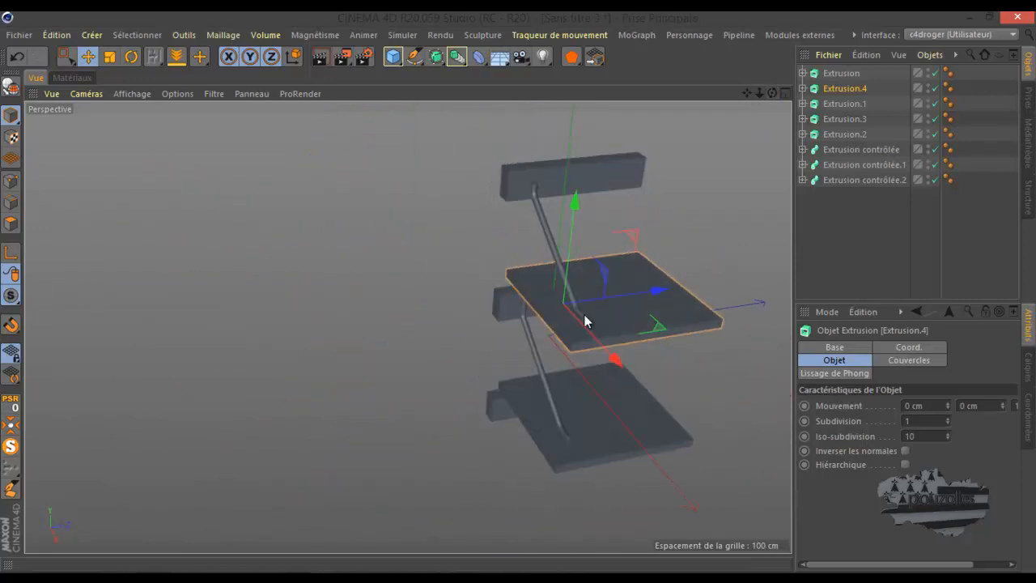
{"action": "scroll", "coordinate": [580, 321], "scroll_direction": "up", "scroll_amount": 4}
{"action": "scroll", "coordinate": [583, 324], "scroll_direction": "up", "scroll_amount": 4}
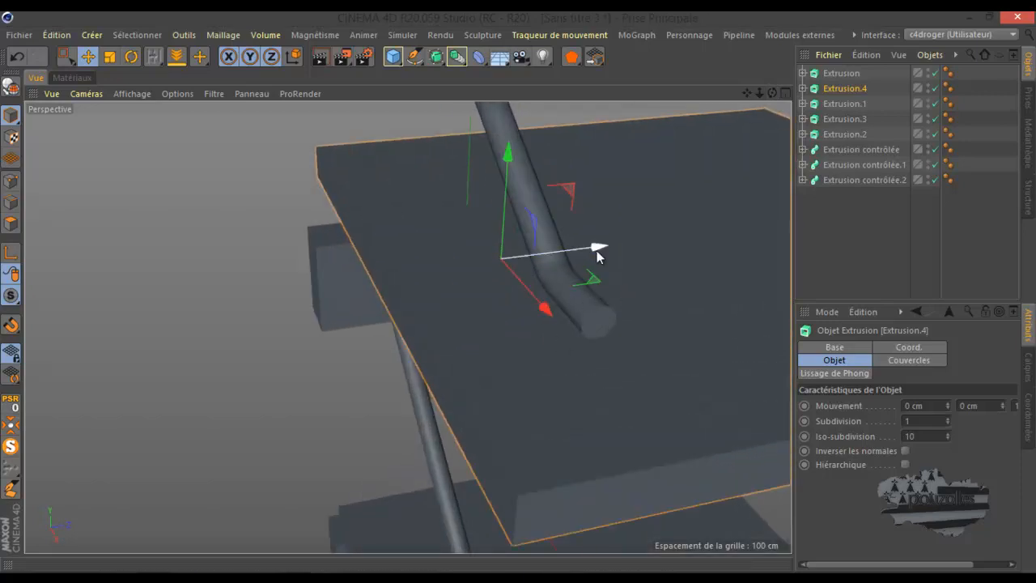
{"action": "scroll", "coordinate": [596, 250], "scroll_direction": "down", "scroll_amount": 8}
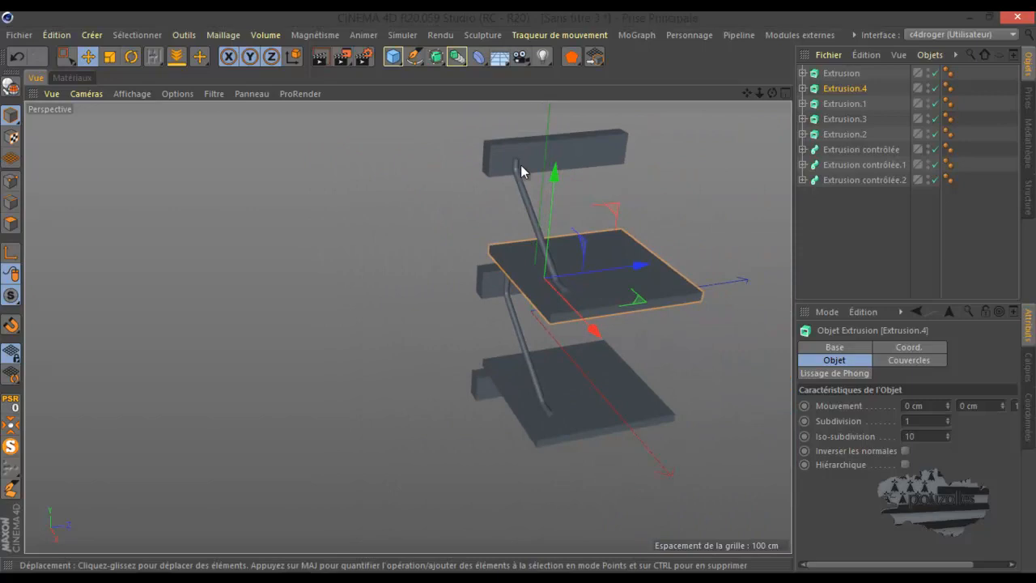
{"action": "scroll", "coordinate": [517, 180], "scroll_direction": "up", "scroll_amount": 8}
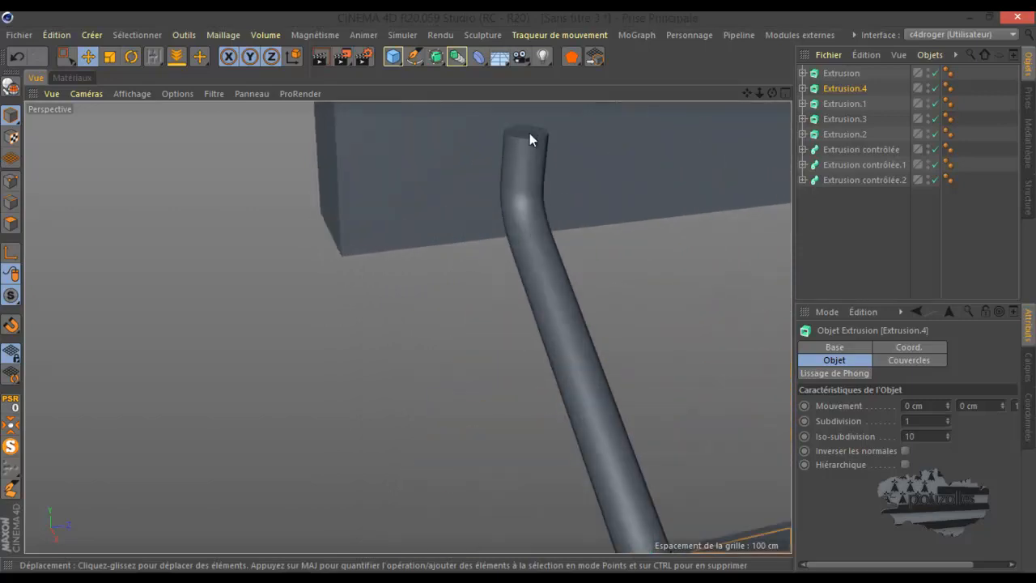
{"action": "scroll", "coordinate": [530, 138], "scroll_direction": "down", "scroll_amount": 8}
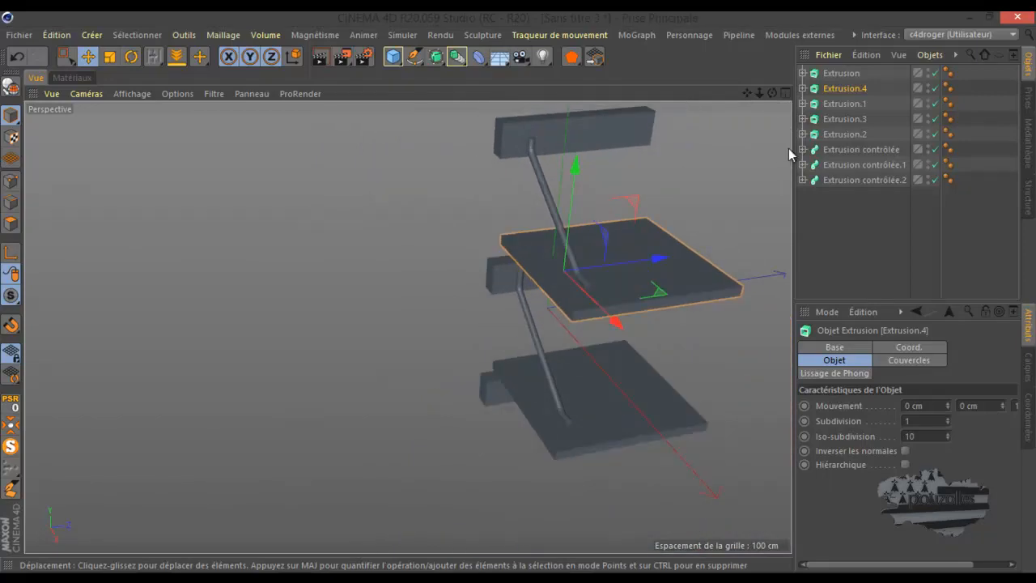
{"action": "left_click", "coordinate": [803, 149]}
{"action": "left_click", "coordinate": [803, 195]}
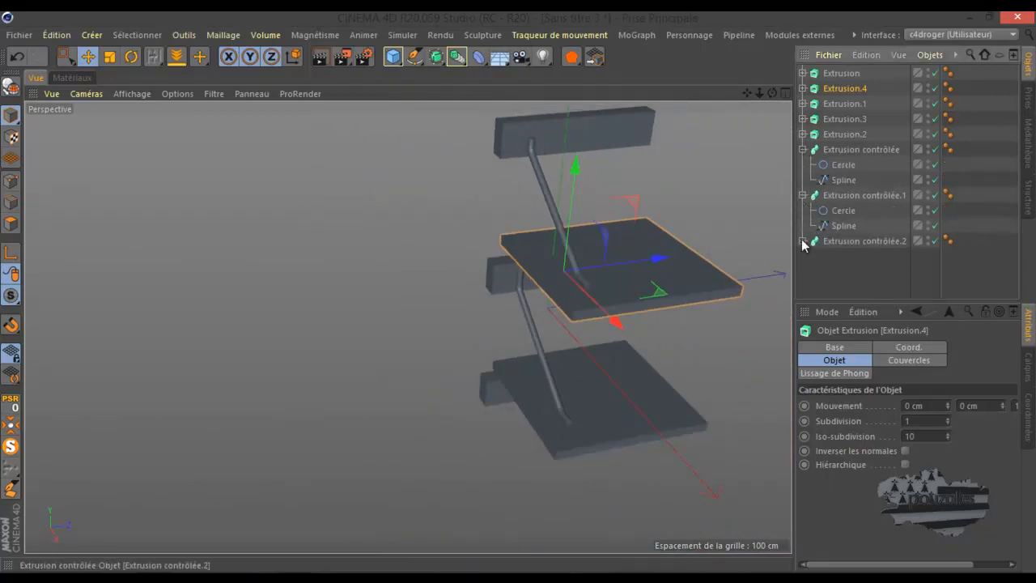
{"action": "left_click", "coordinate": [803, 241]}
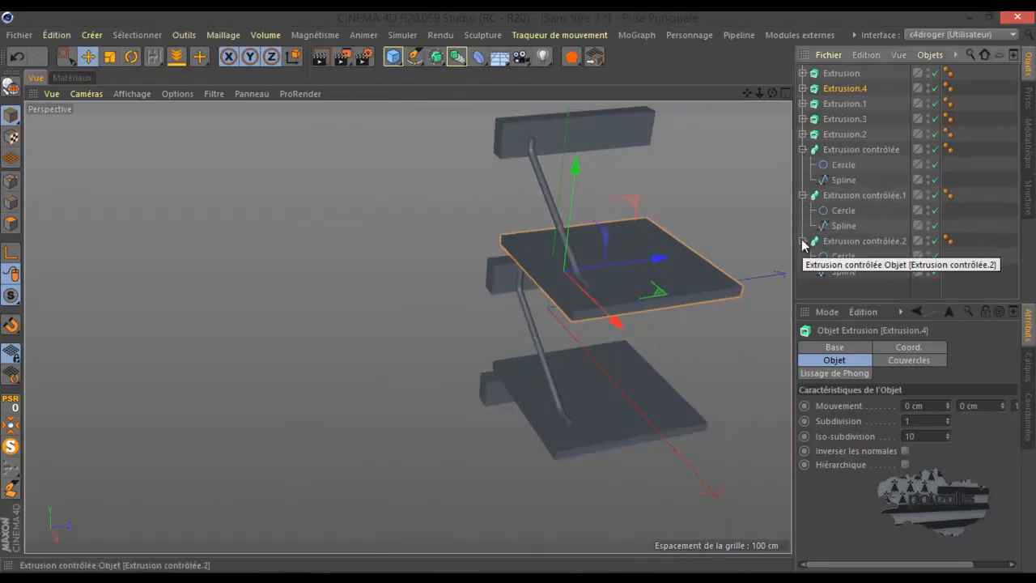
{"action": "left_click", "coordinate": [803, 241]}
{"action": "left_click", "coordinate": [803, 195]}
{"action": "left_click", "coordinate": [803, 150]}
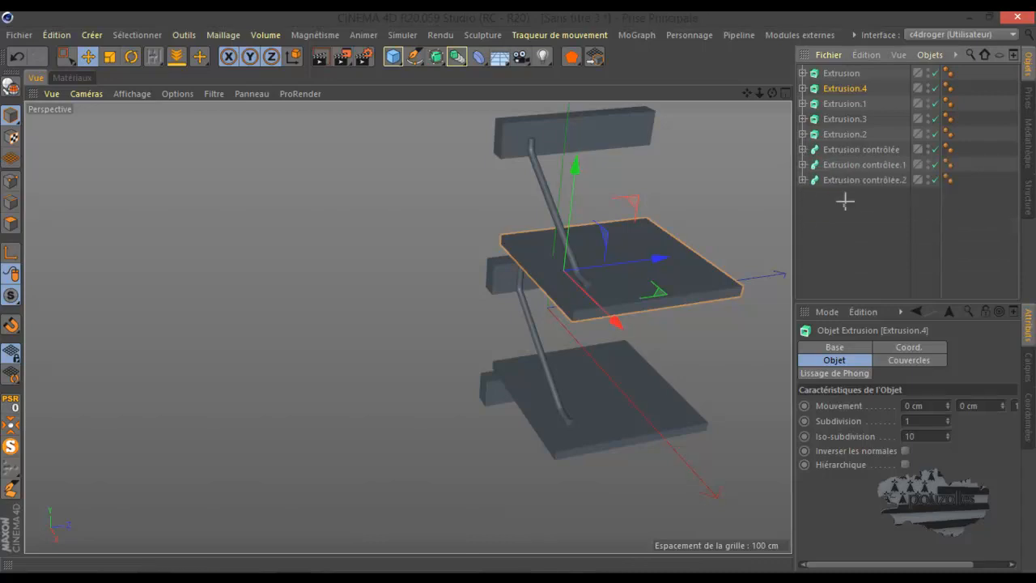
- Set the start and end caps of all three swept arms to Sans, then deselect them
{"action": "left_click_drag", "start_coordinate": [854, 146], "coordinate": [855, 151]}
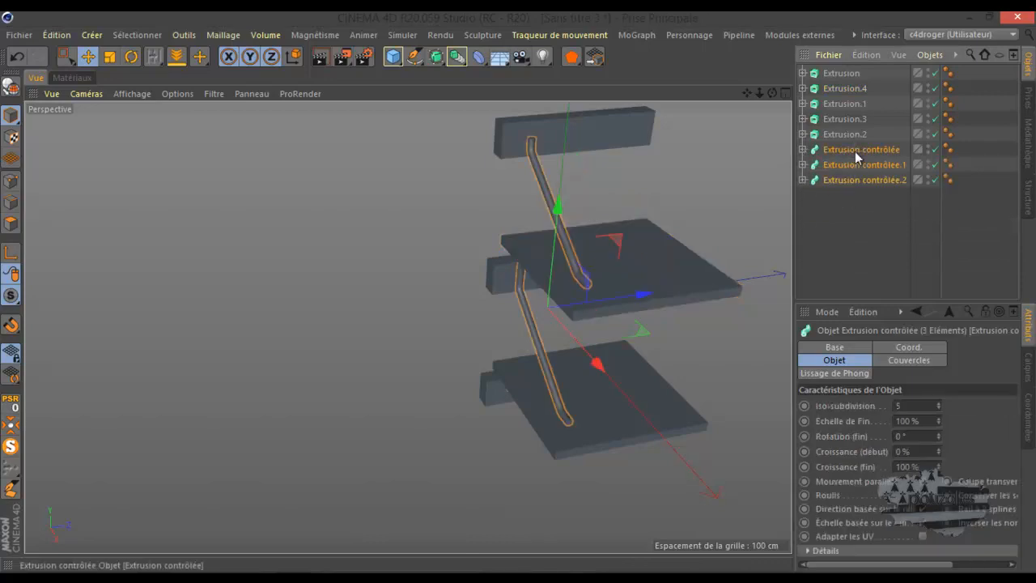
{"action": "left_click", "coordinate": [900, 364]}
{"action": "left_click", "coordinate": [979, 405]}
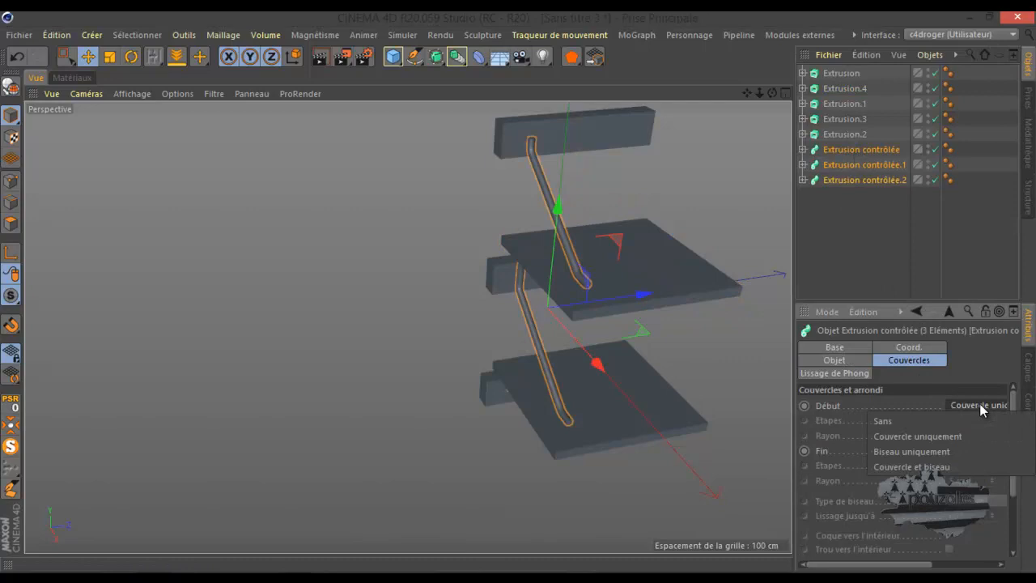
{"action": "left_click", "coordinate": [901, 422]}
{"action": "left_click", "coordinate": [967, 451]}
{"action": "left_click", "coordinate": [907, 466]}
{"action": "scroll", "coordinate": [534, 125], "scroll_direction": "up", "scroll_amount": 6}
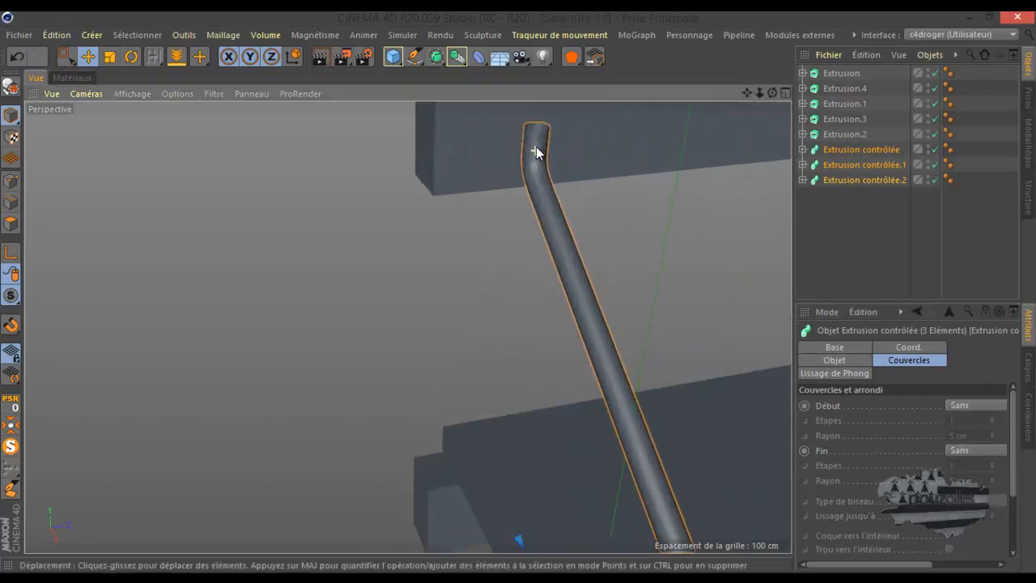
{"action": "scroll", "coordinate": [539, 127], "scroll_direction": "up", "scroll_amount": 2}
{"action": "scroll", "coordinate": [531, 157], "scroll_direction": "down", "scroll_amount": 10}
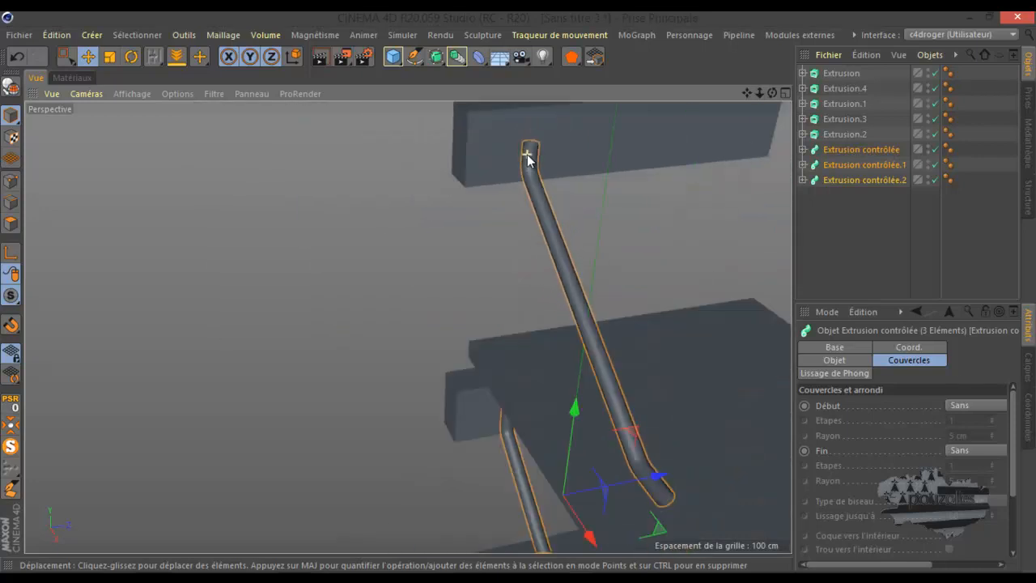
{"action": "scroll", "coordinate": [527, 159], "scroll_direction": "down", "scroll_amount": 3}
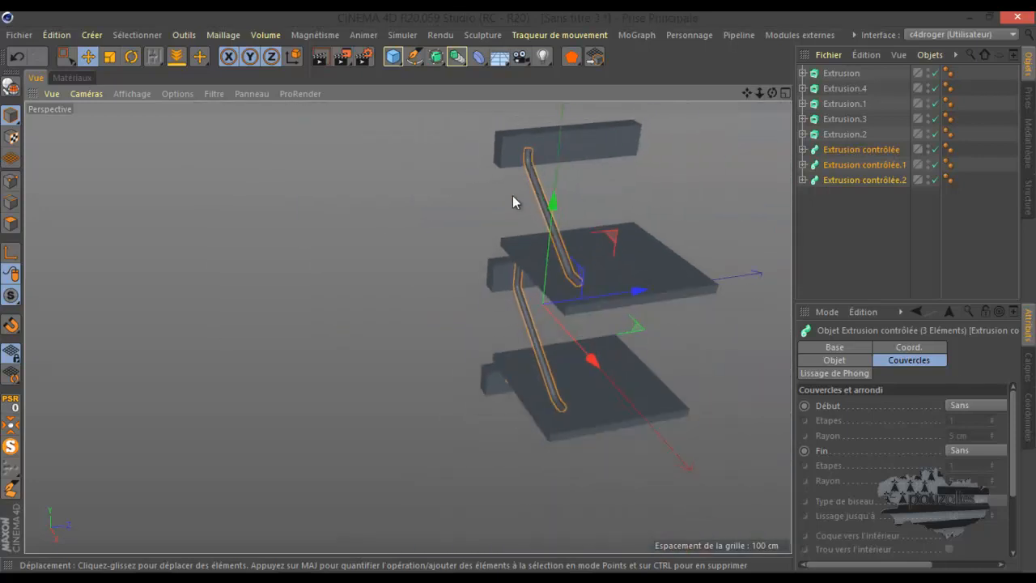
{"action": "left_click", "coordinate": [833, 259]}
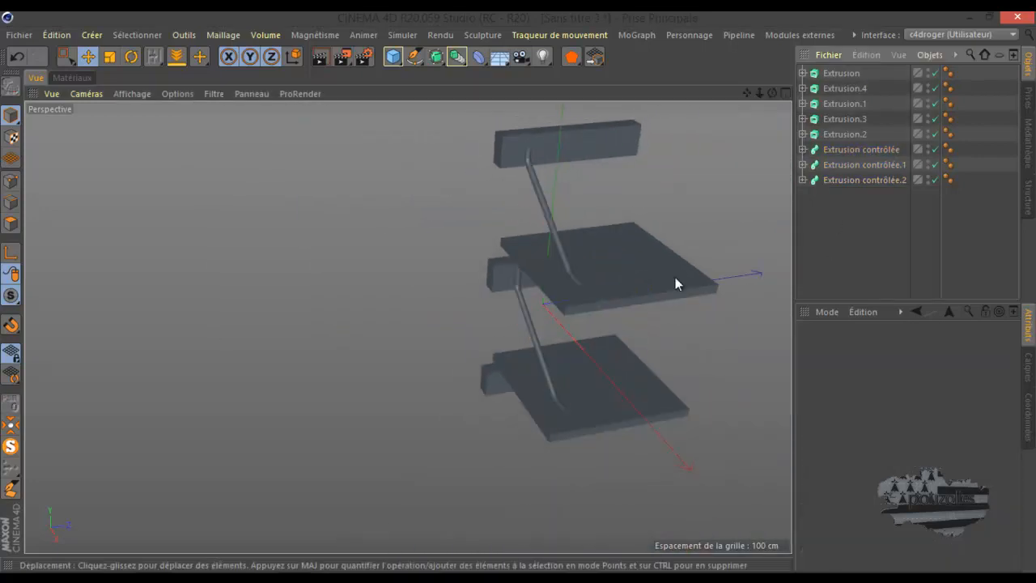
- Add a cube and move it onto the upper end of the top swept arm in the back view
{"action": "middle_click", "coordinate": [507, 360]}
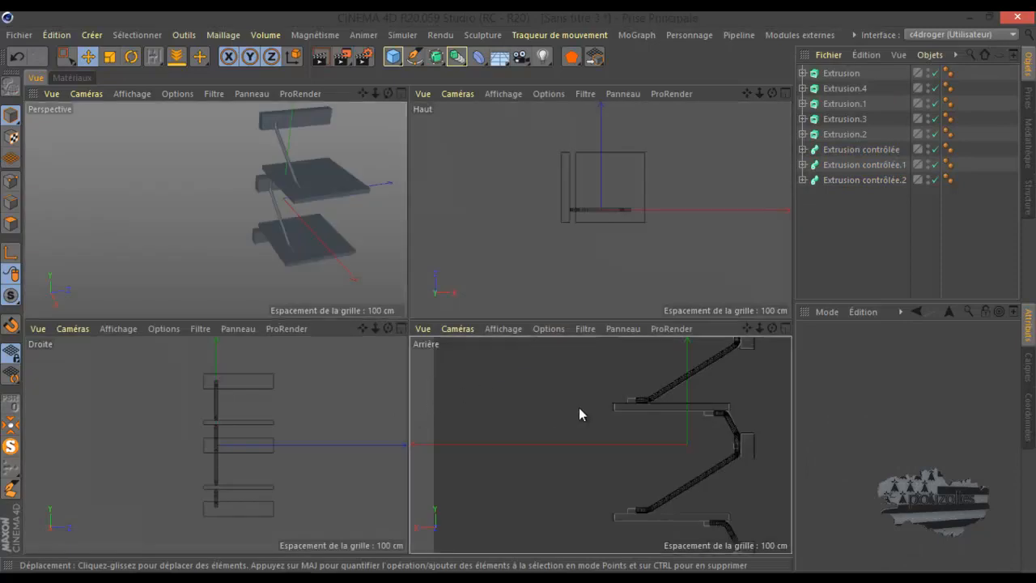
{"action": "middle_click", "coordinate": [579, 415]}
{"action": "scroll", "coordinate": [498, 382], "scroll_direction": "down", "scroll_amount": 2}
{"action": "scroll", "coordinate": [569, 268], "scroll_direction": "up", "scroll_amount": 6}
{"action": "scroll", "coordinate": [599, 271], "scroll_direction": "up", "scroll_amount": 5}
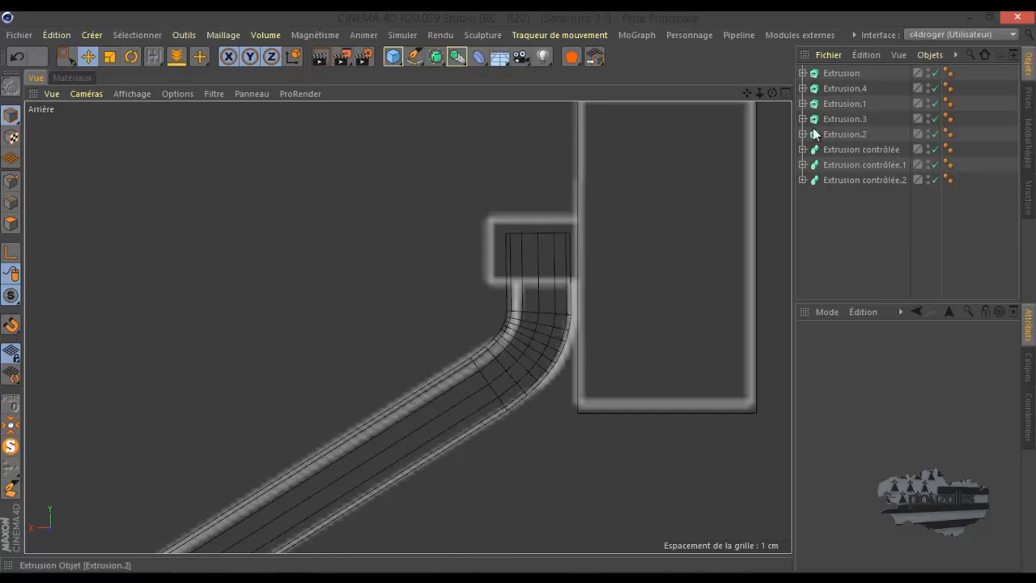
{"action": "left_click", "coordinate": [393, 56]}
{"action": "scroll", "coordinate": [402, 226], "scroll_direction": "down", "scroll_amount": 6}
{"action": "scroll", "coordinate": [401, 228], "scroll_direction": "down", "scroll_amount": 3}
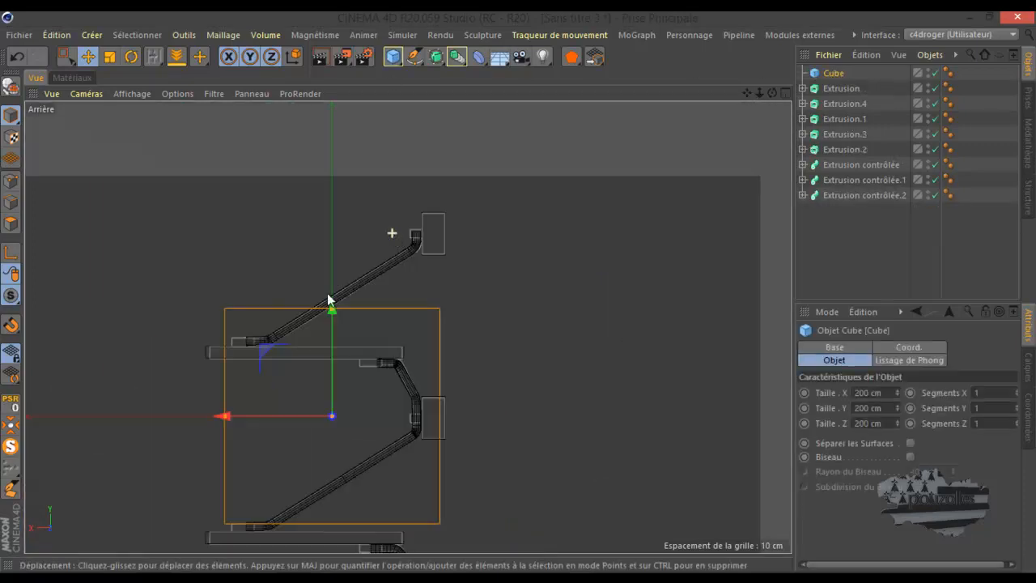
{"action": "left_click_drag", "start_coordinate": [270, 352], "coordinate": [349, 172]}
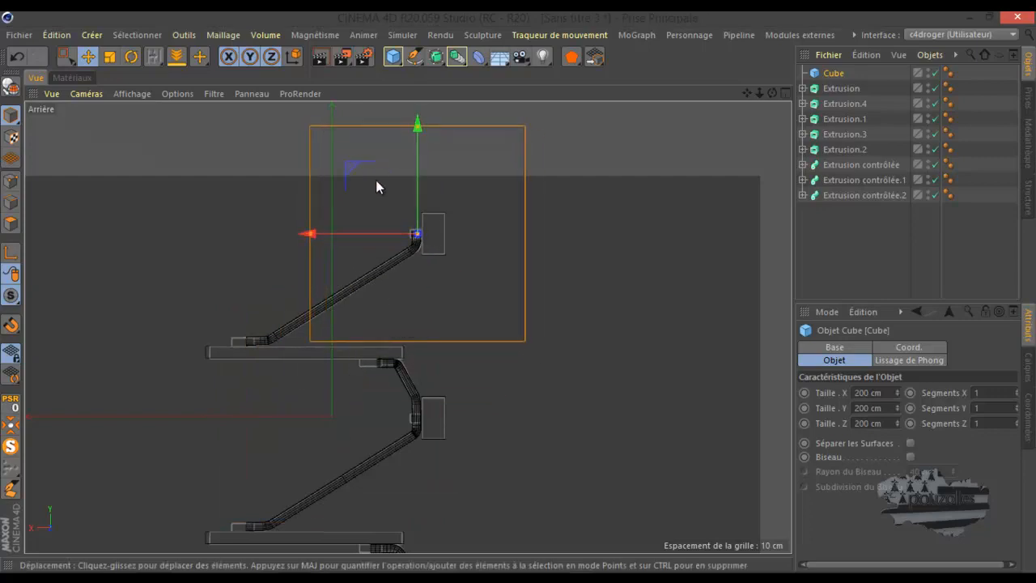
- Resize the cube to about 13.9 cm in X and 9.9 cm in Y and fit it over the top swept arm's upper end
{"action": "scroll", "coordinate": [370, 176], "scroll_direction": "up", "scroll_amount": 5}
{"action": "scroll", "coordinate": [382, 198], "scroll_direction": "down", "scroll_amount": 3}
{"action": "left_click_drag", "start_coordinate": [440, 122], "coordinate": [442, 270]}
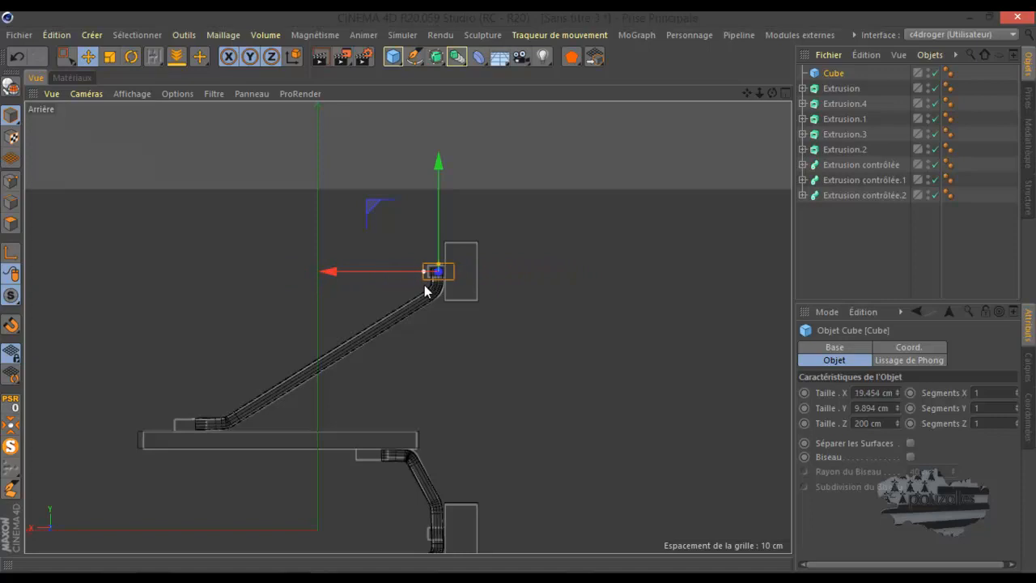
{"action": "scroll", "coordinate": [431, 284], "scroll_direction": "up", "scroll_amount": 8}
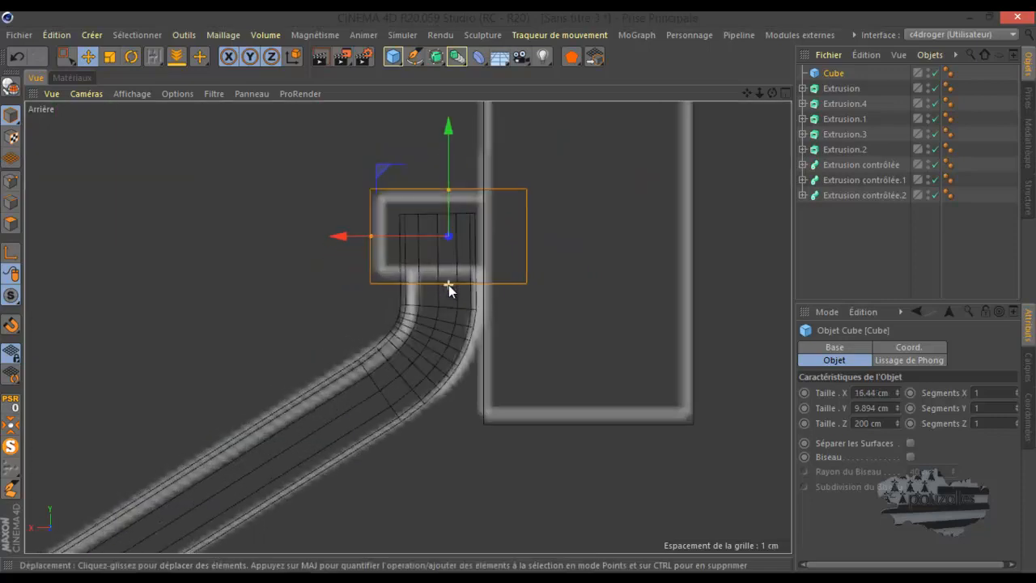
{"action": "left_click_drag", "start_coordinate": [359, 228], "coordinate": [339, 233]}
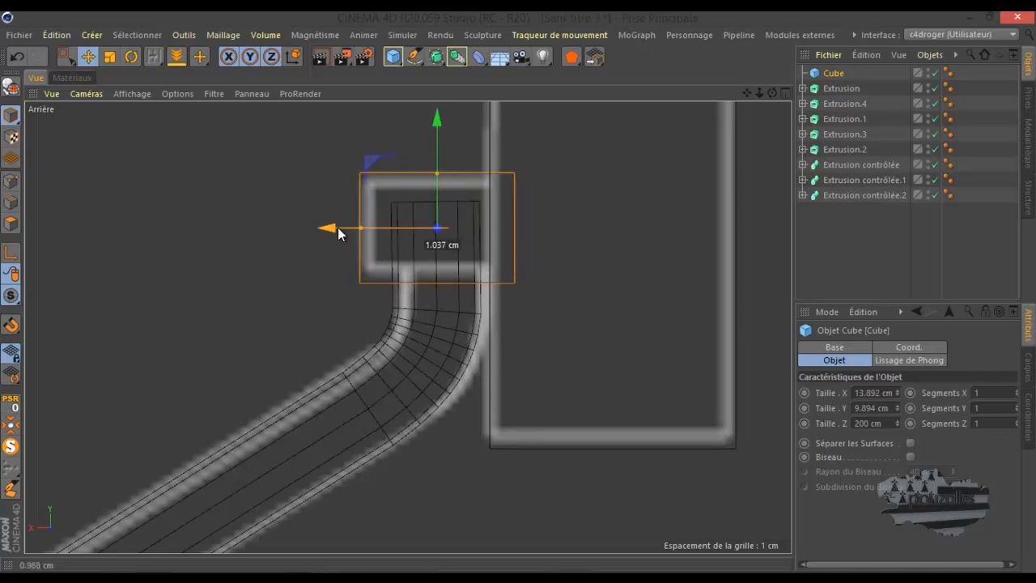
- Duplicate the cube straight down onto the middle swept arm beside its block, and undo the last small adjustment
{"action": "scroll", "coordinate": [491, 218], "scroll_direction": "down", "scroll_amount": 10}
{"action": "scroll", "coordinate": [493, 222], "scroll_direction": "down", "scroll_amount": 5}
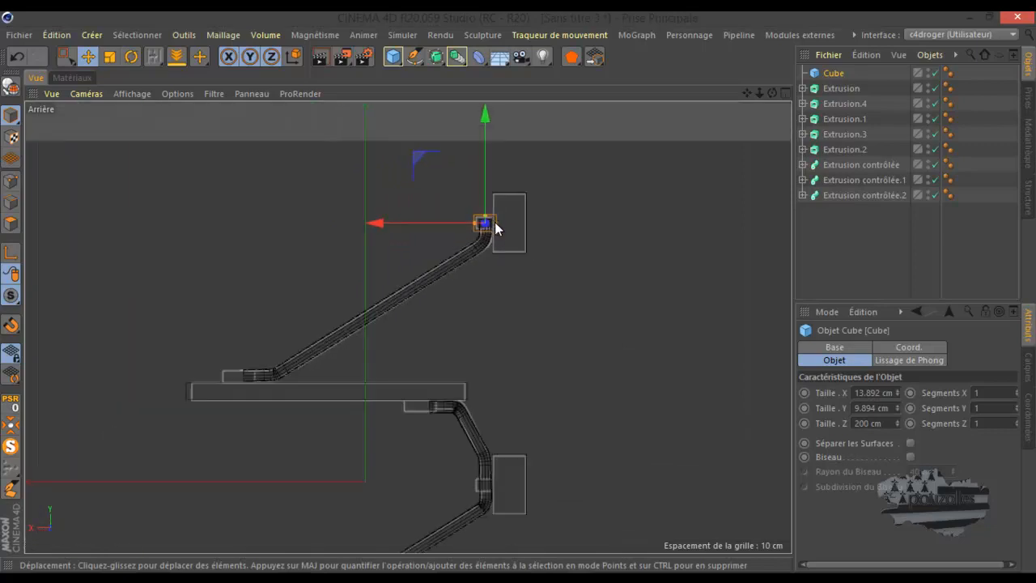
{"action": "left_click_drag", "start_coordinate": [491, 121], "coordinate": [472, 316], "text": "ctrl"}
{"action": "scroll", "coordinate": [497, 381], "scroll_direction": "up", "scroll_amount": 6}
{"action": "scroll", "coordinate": [493, 260], "scroll_direction": "down", "scroll_amount": 2}
{"action": "scroll", "coordinate": [492, 260], "scroll_direction": "down", "scroll_amount": 4}
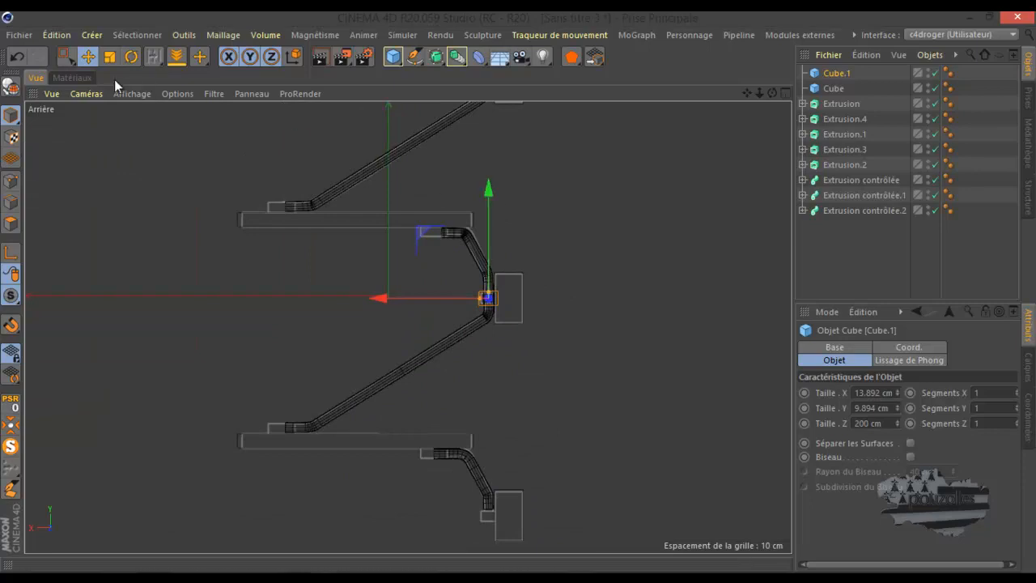
{"action": "left_click", "coordinate": [16, 56]}
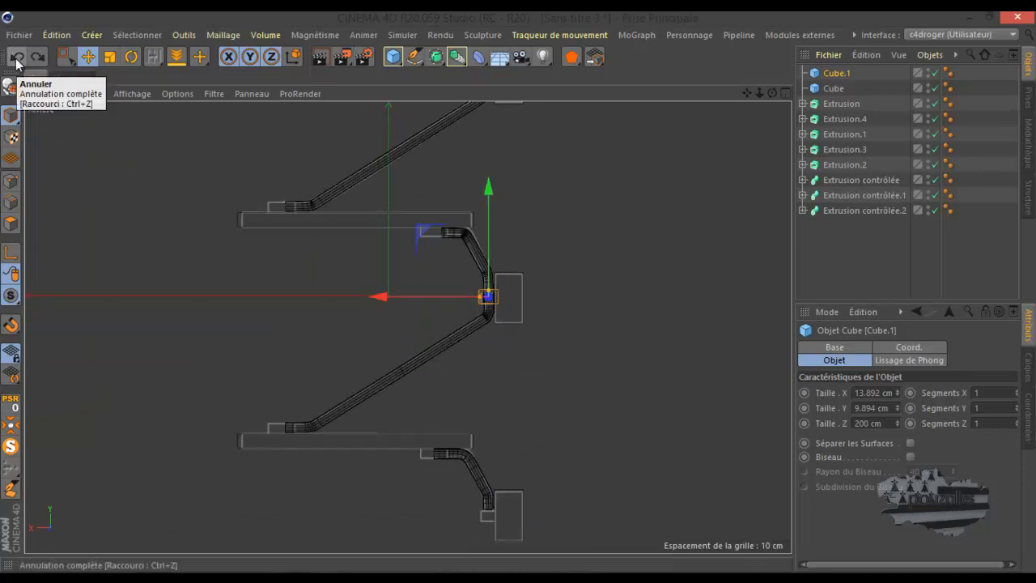
- Move Cube.1 onto the top swept arm's lower end, rest it on the upper board and widen it to about 31 cm
{"action": "scroll", "coordinate": [300, 278], "scroll_direction": "down", "scroll_amount": 5}
{"action": "scroll", "coordinate": [380, 263], "scroll_direction": "up", "scroll_amount": 6}
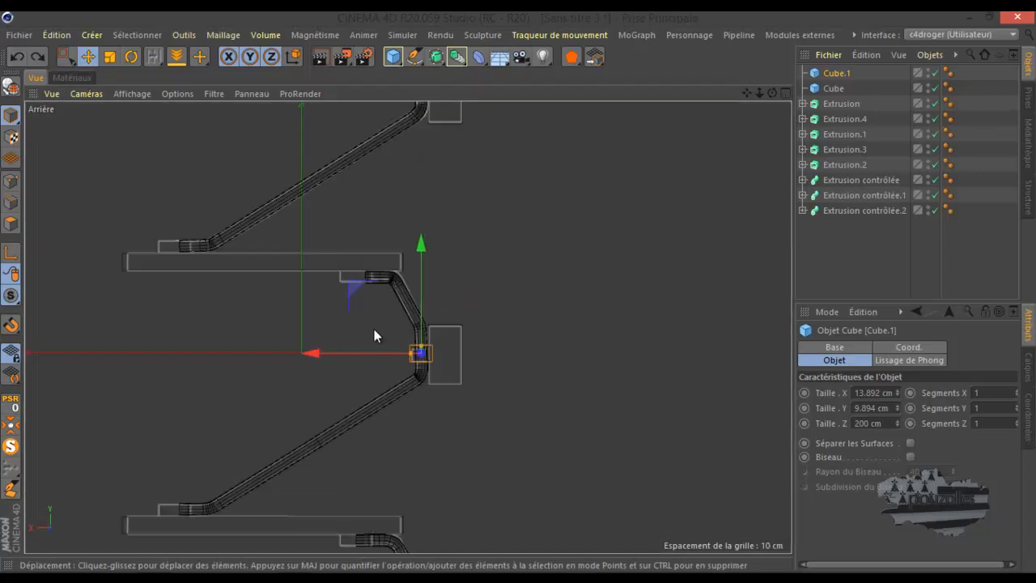
{"action": "left_click_drag", "start_coordinate": [354, 284], "coordinate": [114, 177]}
{"action": "scroll", "coordinate": [259, 226], "scroll_direction": "down", "scroll_amount": 2}
{"action": "scroll", "coordinate": [240, 241], "scroll_direction": "up", "scroll_amount": 6}
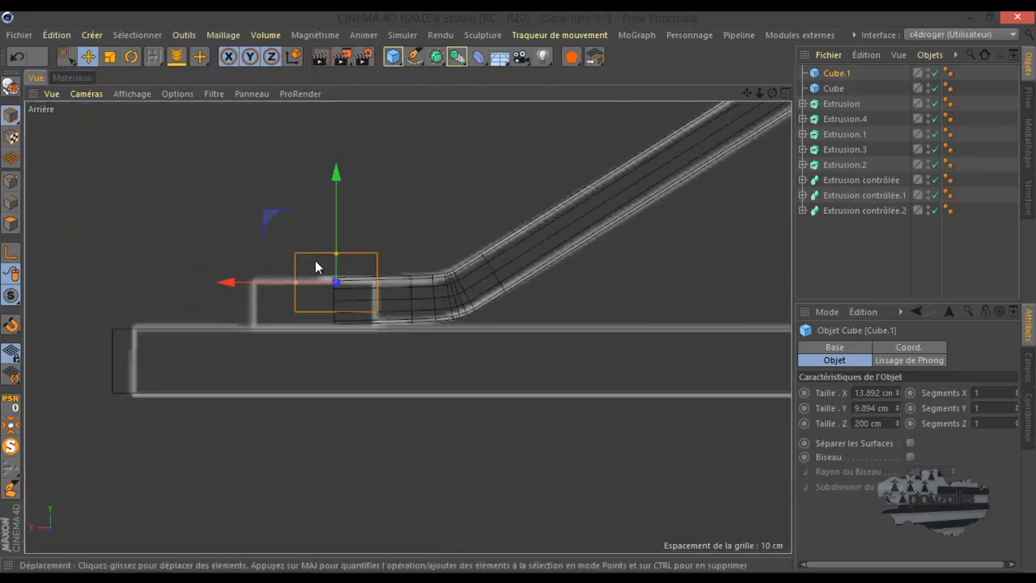
{"action": "left_click_drag", "start_coordinate": [336, 214], "coordinate": [332, 231]}
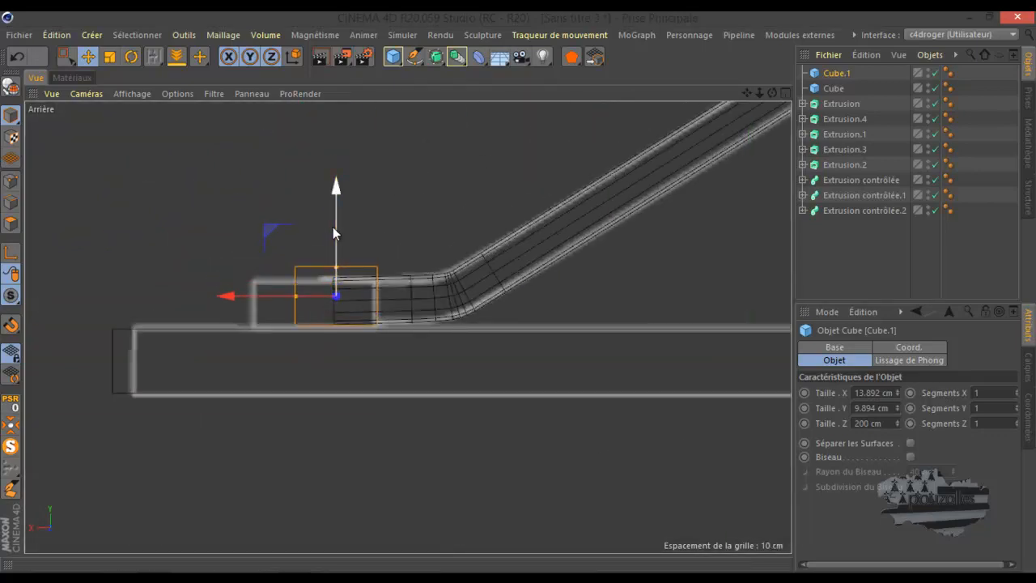
{"action": "left_click_drag", "start_coordinate": [297, 296], "coordinate": [265, 298]}
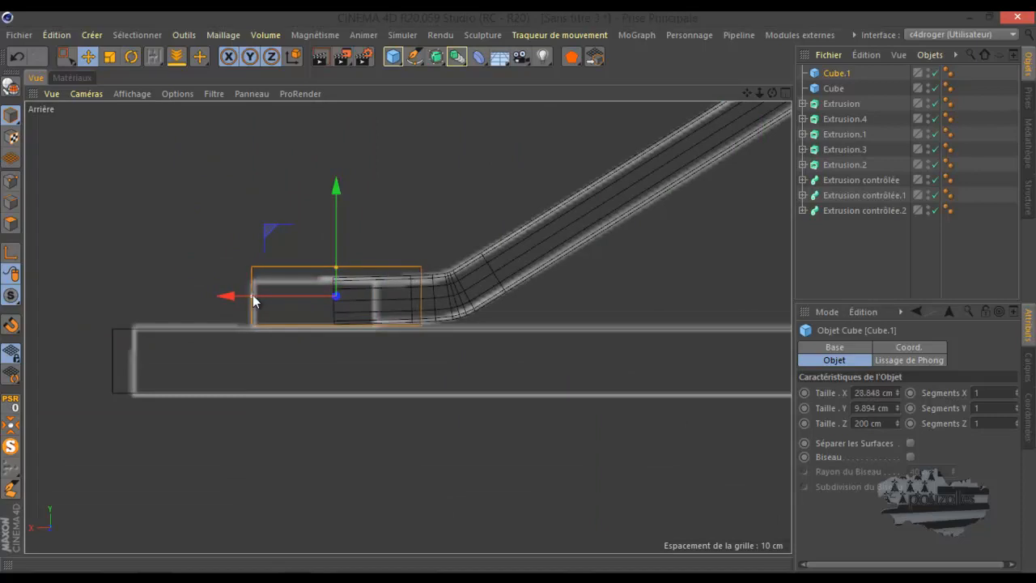
- Duplicate Cube.1 and place the copy under the upper board, over the middle swept arm's upper end
{"action": "scroll", "coordinate": [247, 295], "scroll_direction": "down", "scroll_amount": 6}
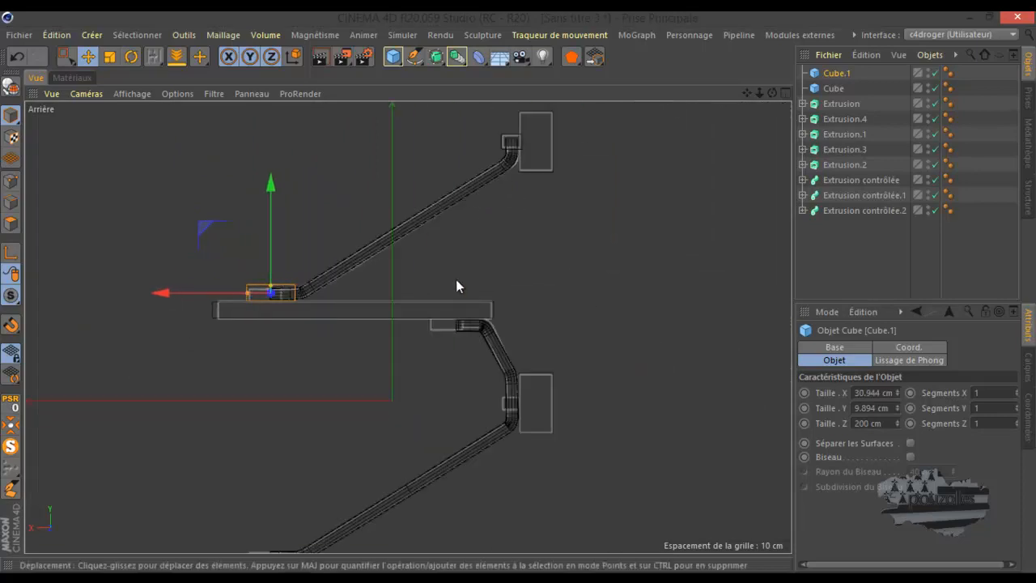
{"action": "left_click_drag", "start_coordinate": [213, 234], "coordinate": [381, 258]}
{"action": "scroll", "coordinate": [401, 266], "scroll_direction": "up", "scroll_amount": 3}
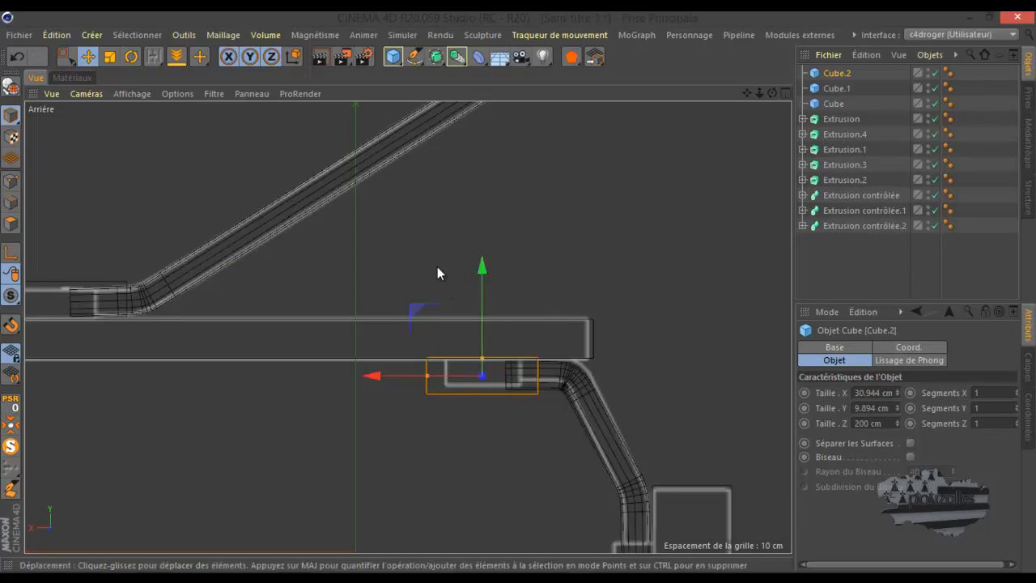
{"action": "scroll", "coordinate": [438, 265], "scroll_direction": "down", "scroll_amount": 3}
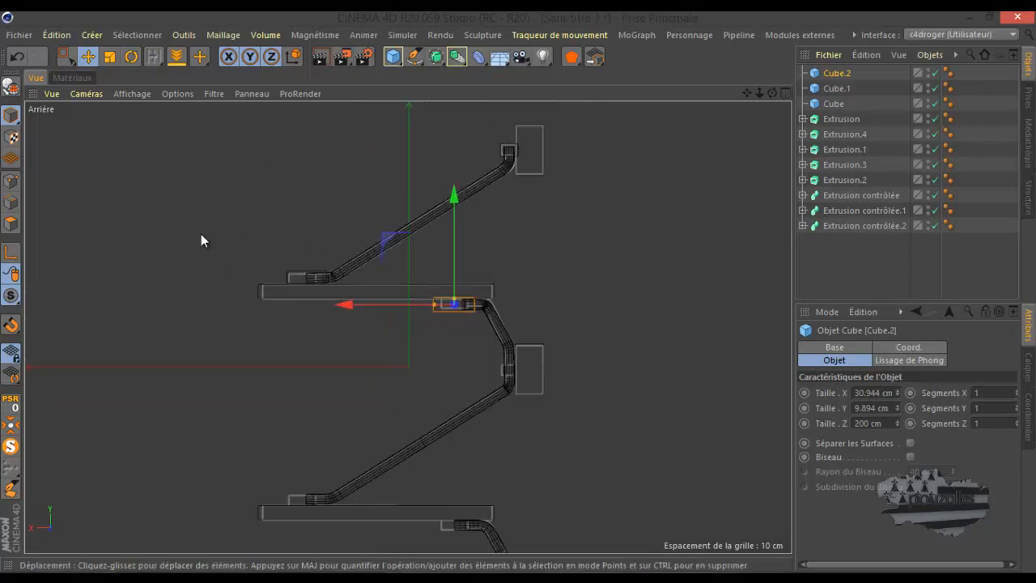
- Select the three cubes in the top view, convert them to editable polygon objects and switch to point mode
{"action": "middle_click", "coordinate": [201, 234]}
{"action": "middle_click", "coordinate": [227, 229]}
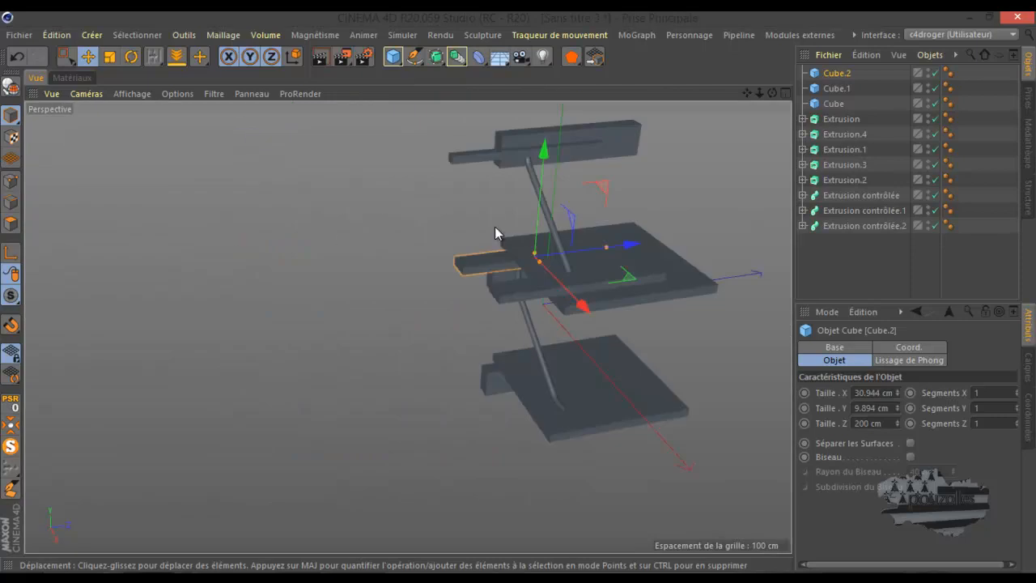
{"action": "middle_click", "coordinate": [352, 277]}
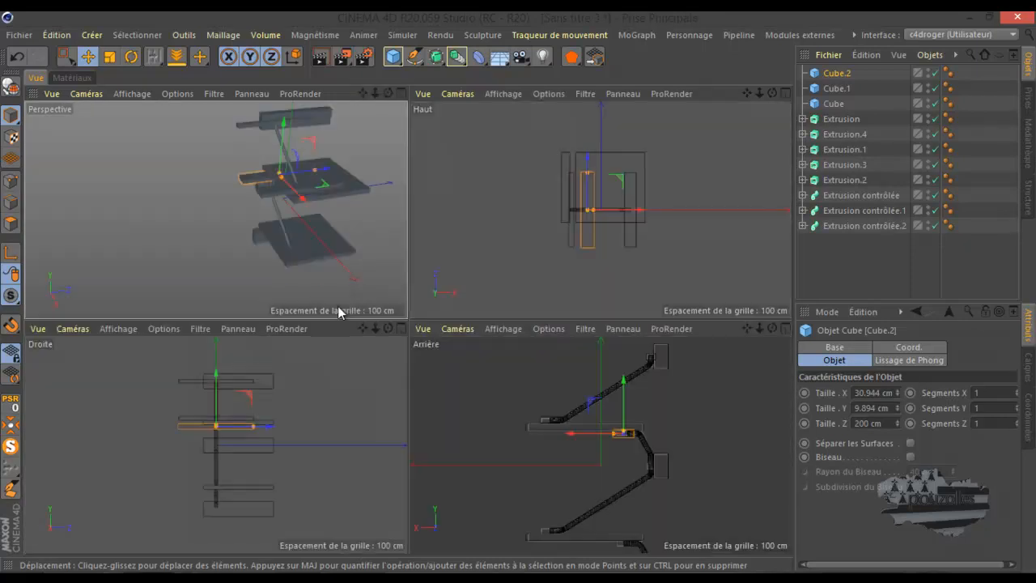
{"action": "middle_click", "coordinate": [496, 286]}
{"action": "scroll", "coordinate": [372, 340], "scroll_direction": "up", "scroll_amount": 5}
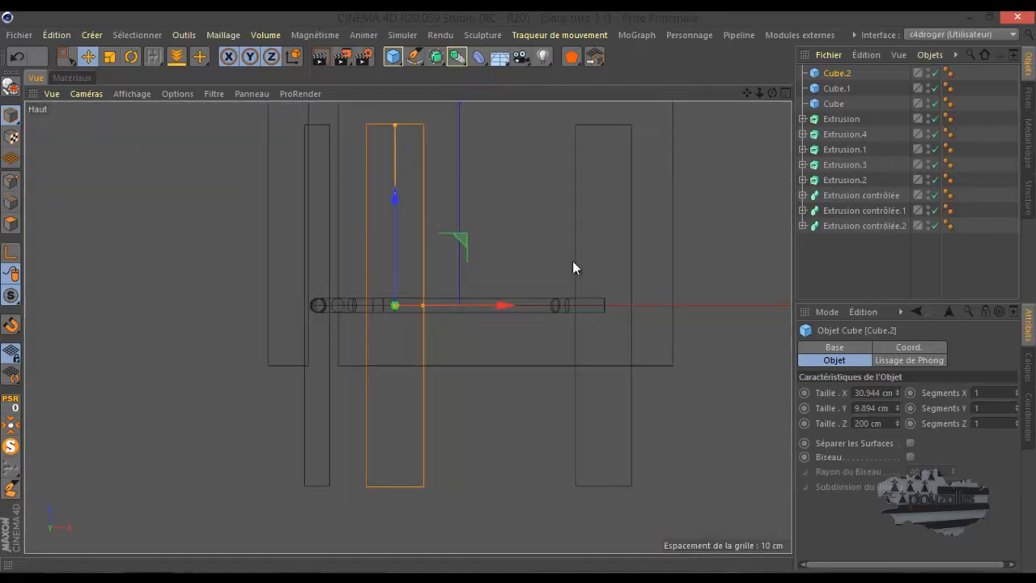
{"action": "left_click_drag", "start_coordinate": [867, 72], "coordinate": [826, 109]}
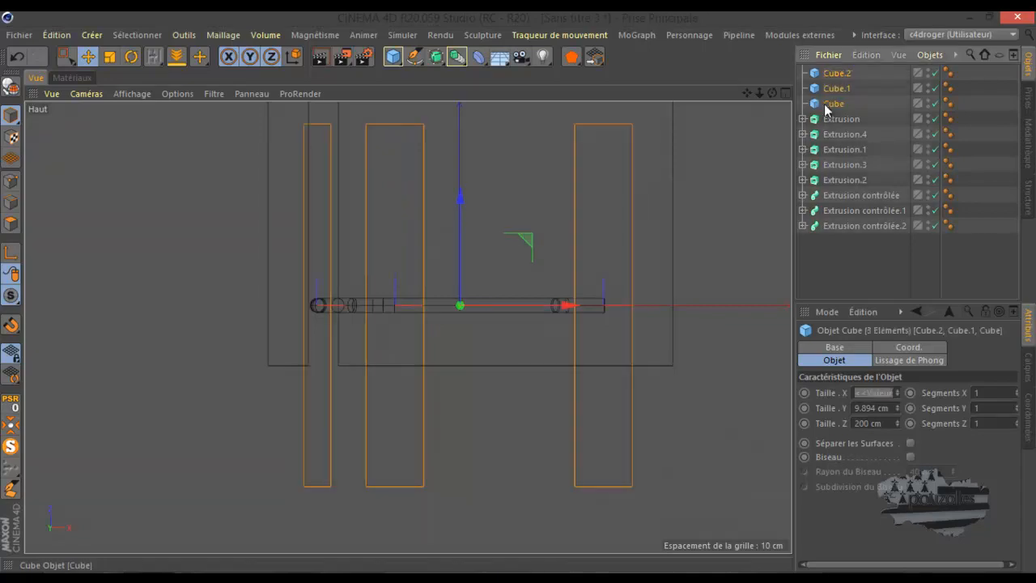
{"action": "left_click", "coordinate": [20, 89]}
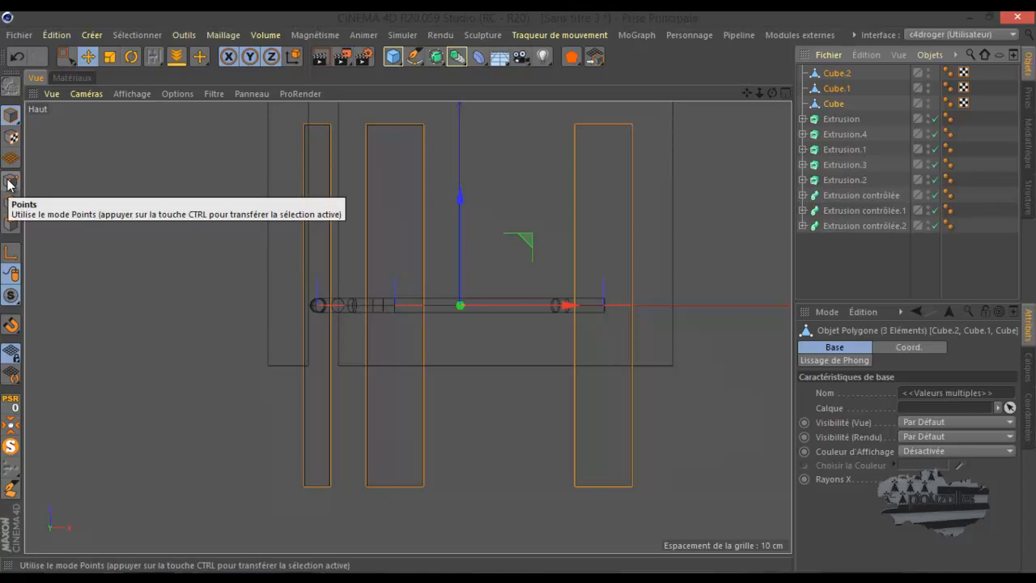
{"action": "left_click", "coordinate": [11, 183]}
- Select all points of the three cubes and scale them down along Z to narrow brackets around the swept arms
{"action": "left_click", "coordinate": [67, 56]}
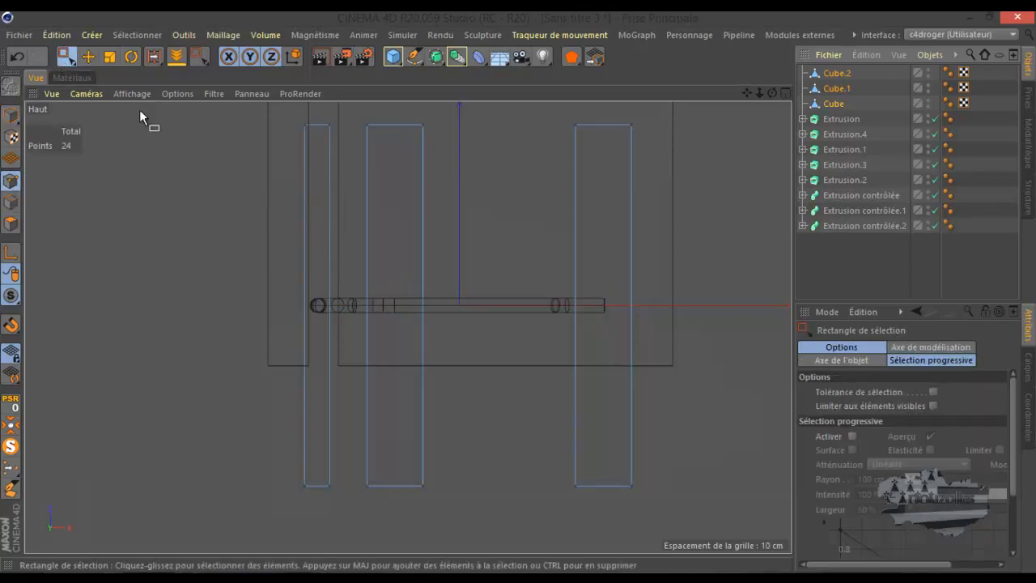
{"action": "left_click_drag", "start_coordinate": [225, 118], "coordinate": [669, 526]}
{"action": "left_click", "coordinate": [109, 56]}
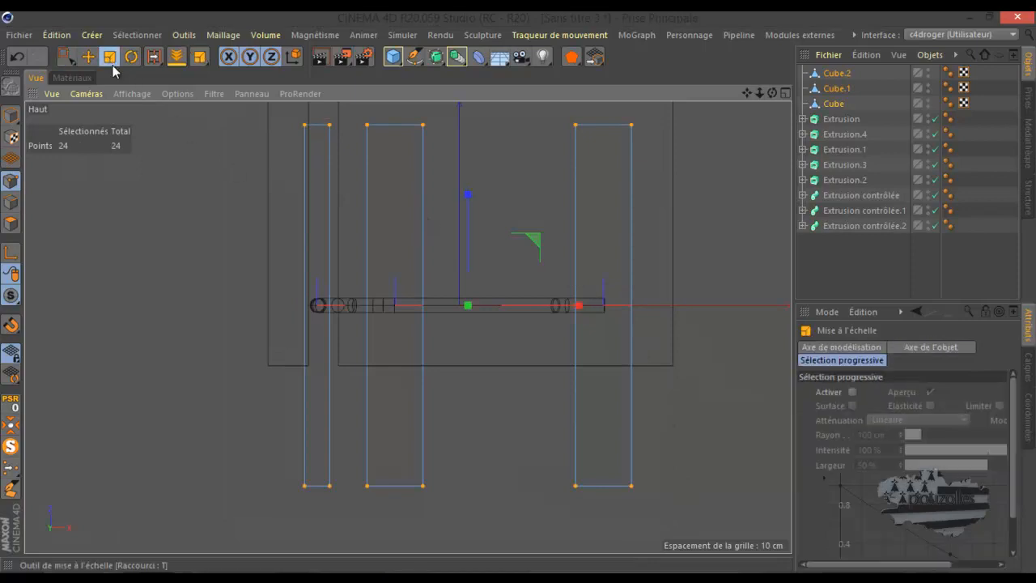
{"action": "left_click_drag", "start_coordinate": [466, 195], "coordinate": [470, 298]}
- Inspect the narrowed cube brackets at the ends of the swept arms in the perspective view
{"action": "scroll", "coordinate": [433, 322], "scroll_direction": "up", "scroll_amount": 4}
{"action": "middle_click", "coordinate": [433, 322]}
{"action": "middle_click", "coordinate": [317, 283]}
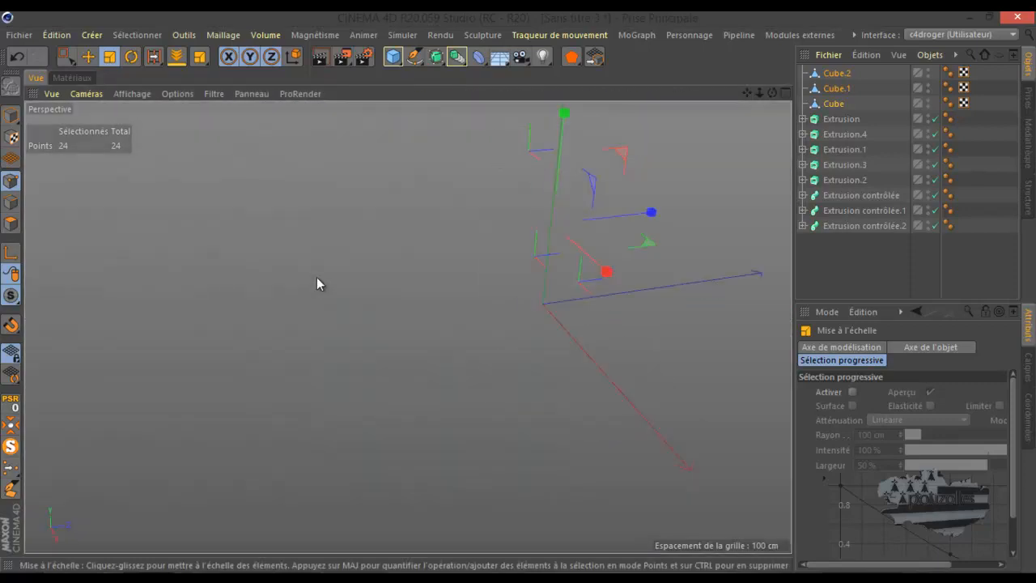
{"action": "scroll", "coordinate": [581, 241], "scroll_direction": "up", "scroll_amount": 3}
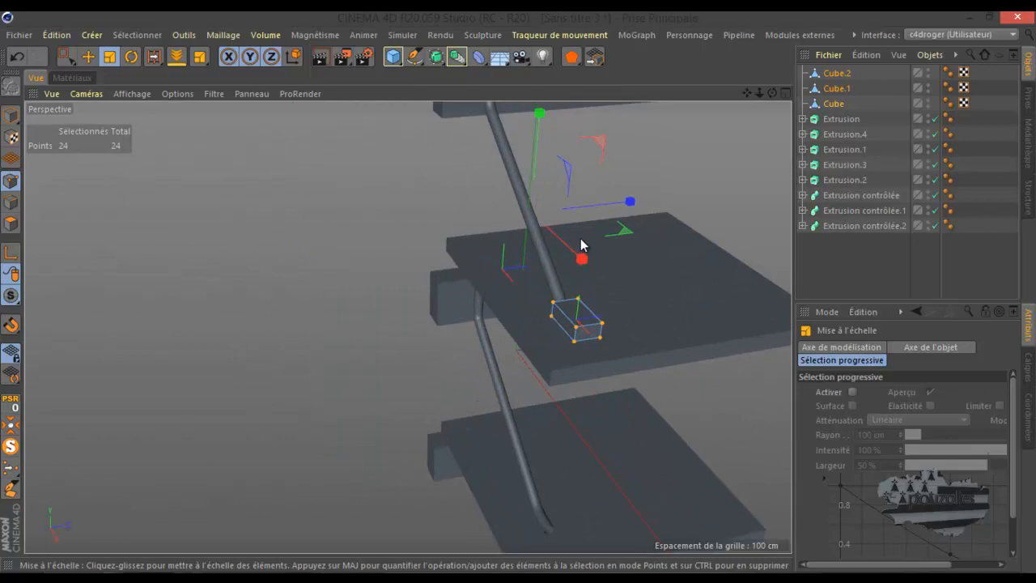
{"action": "scroll", "coordinate": [581, 242], "scroll_direction": "down", "scroll_amount": 4}
{"action": "left_click_drag", "start_coordinate": [772, 92], "coordinate": [516, 289]}
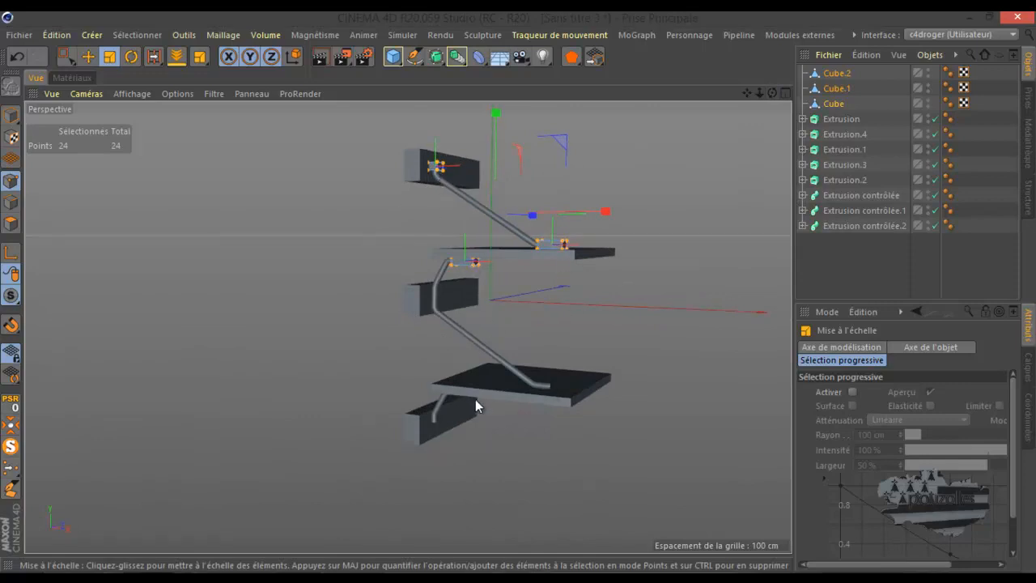
{"action": "scroll", "coordinate": [518, 194], "scroll_direction": "up", "scroll_amount": 4}
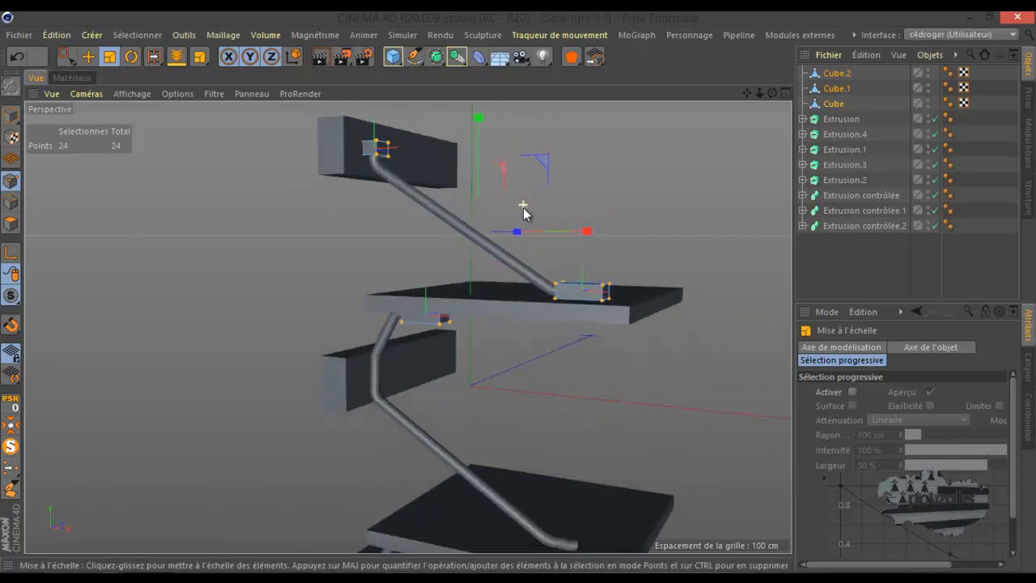
- Add a Subdivision Surface, group the three cubes in a null and place the null under the Subdivision Surface
{"action": "left_click", "coordinate": [440, 61]}
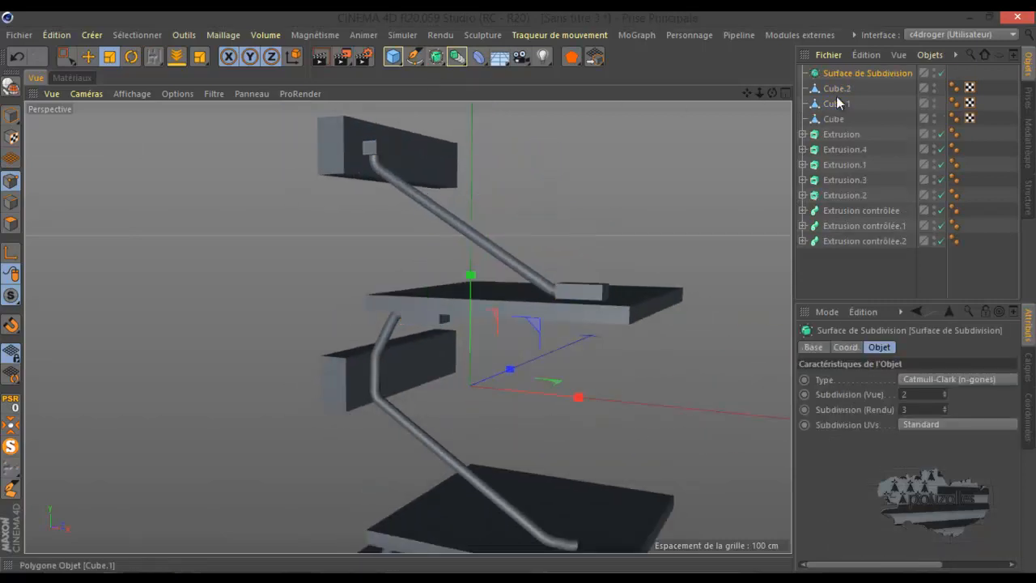
{"action": "left_click_drag", "start_coordinate": [868, 88], "coordinate": [820, 122]}
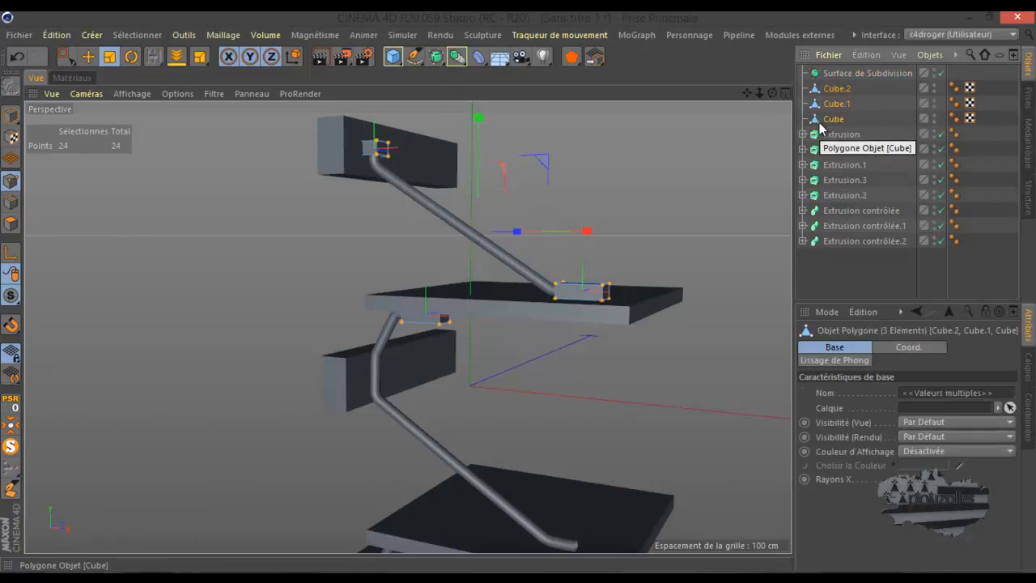
{"action": "key", "text": "alt+g"}
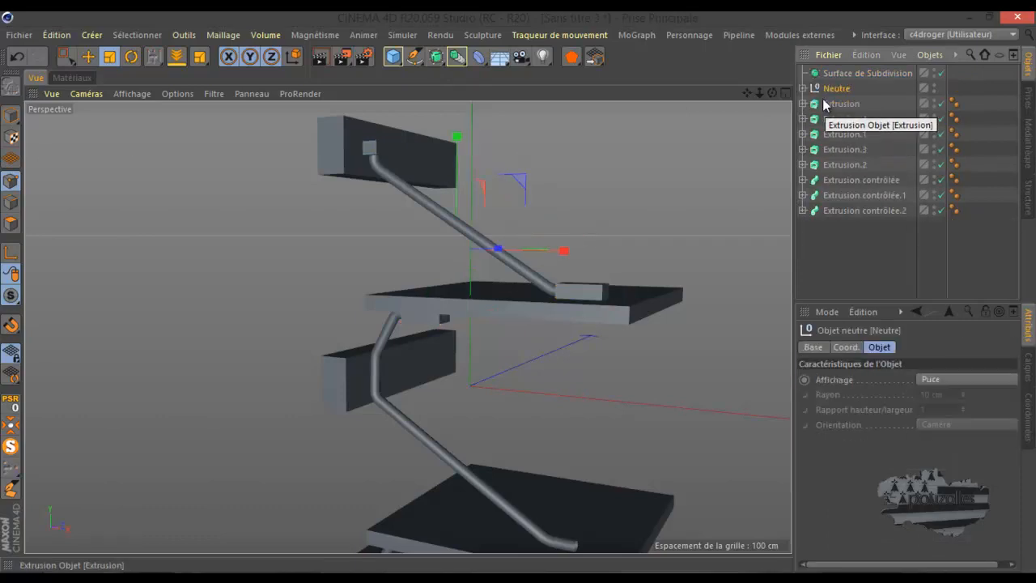
{"action": "left_click_drag", "start_coordinate": [830, 90], "coordinate": [844, 77]}
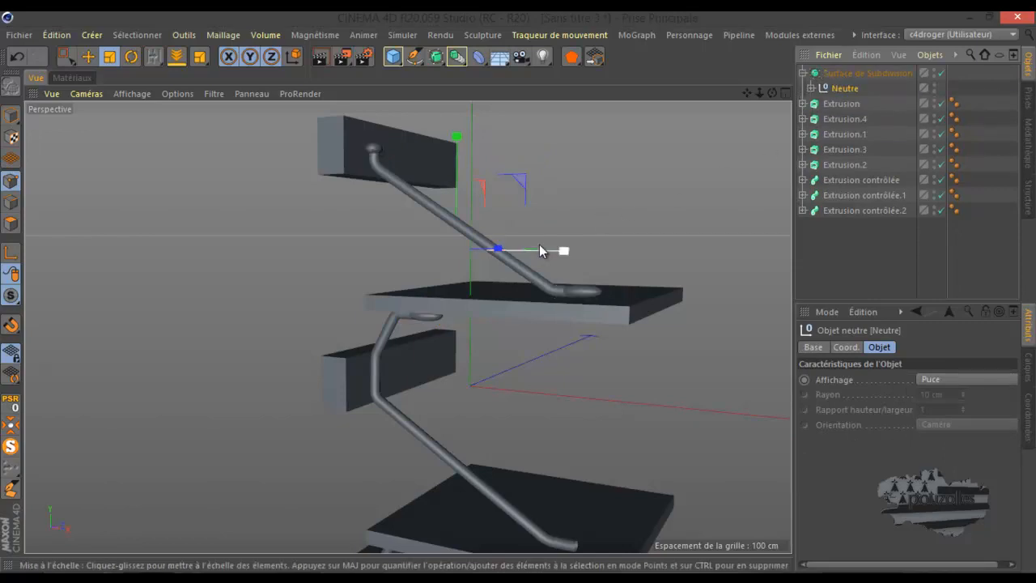
- Expand the null under the Subdivision Surface, select its three cubes and switch to polygon mode
{"action": "scroll", "coordinate": [338, 154], "scroll_direction": "up", "scroll_amount": 10}
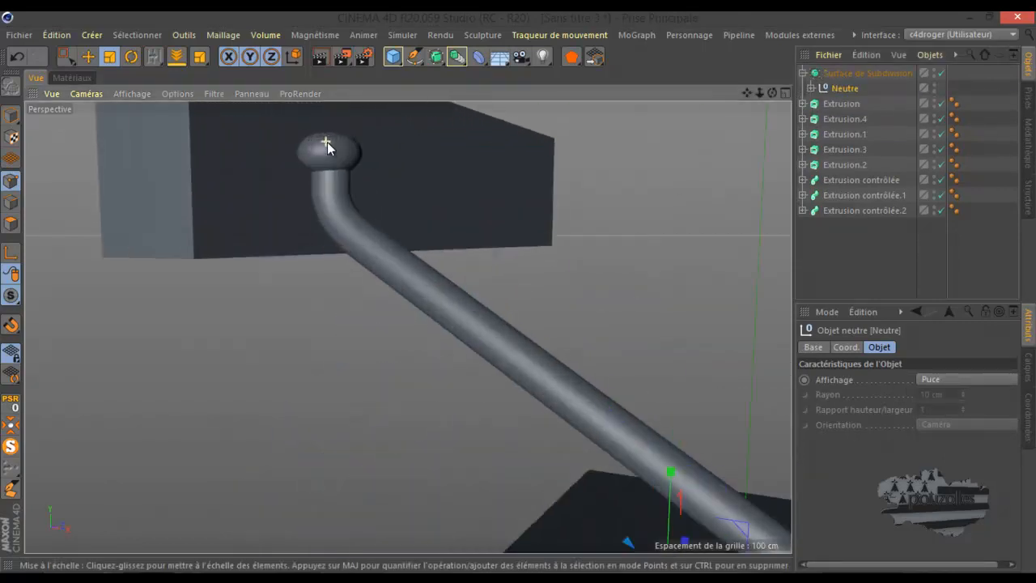
{"action": "left_click", "coordinate": [810, 87]}
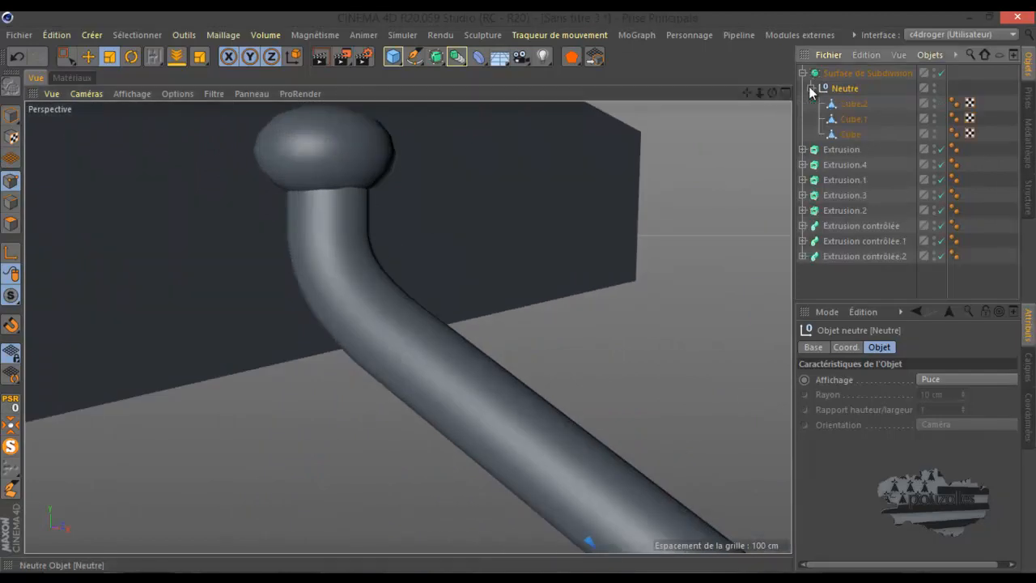
{"action": "left_click_drag", "start_coordinate": [885, 101], "coordinate": [843, 137]}
{"action": "scroll", "coordinate": [640, 223], "scroll_direction": "down", "scroll_amount": 6}
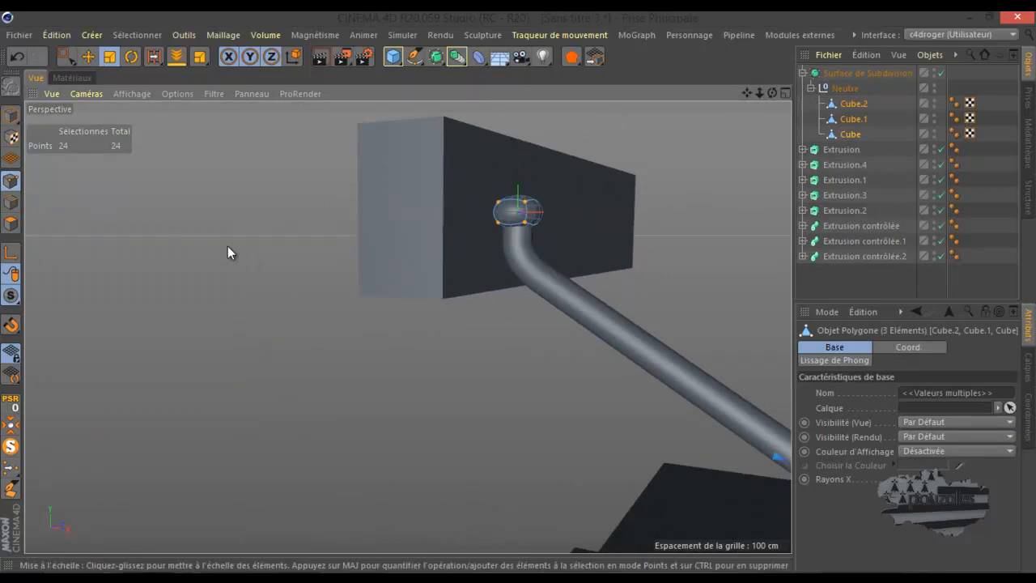
{"action": "key", "text": "k"}
{"action": "key", "text": "l"}
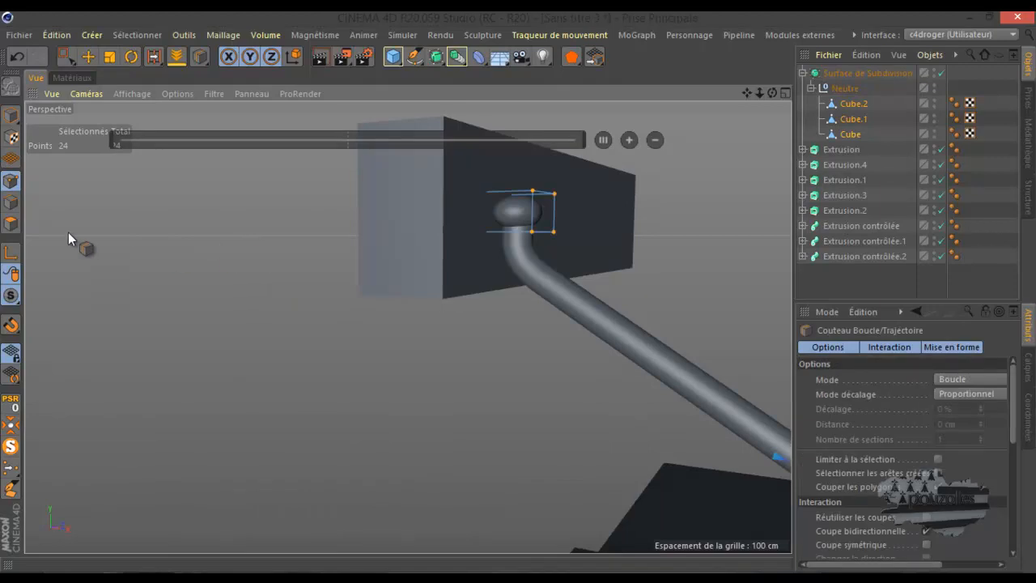
{"action": "left_click", "coordinate": [11, 223]}
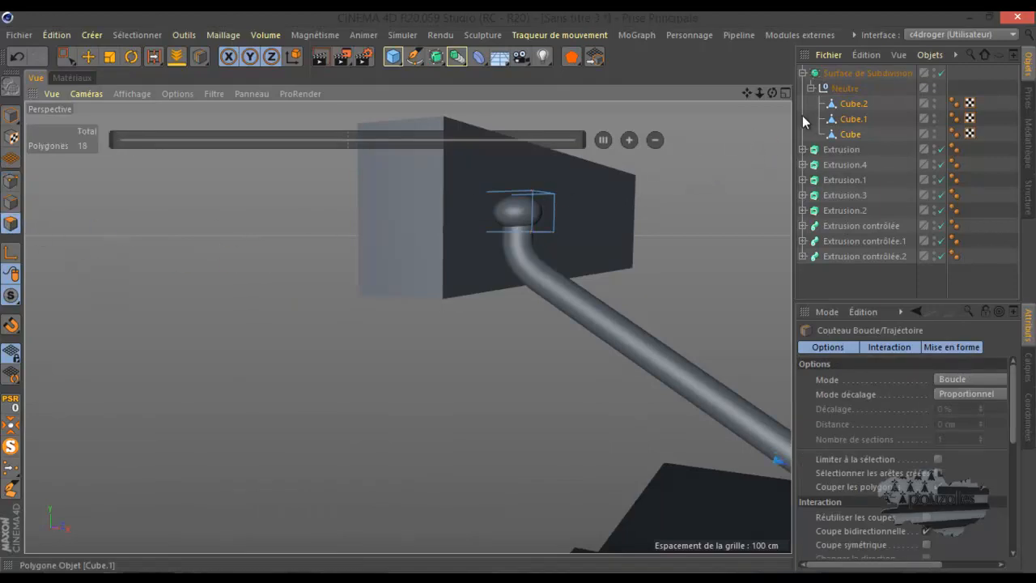
- Isolate the null with its cubes using solo mode and reselect the three cubes
{"action": "left_click", "coordinate": [844, 88]}
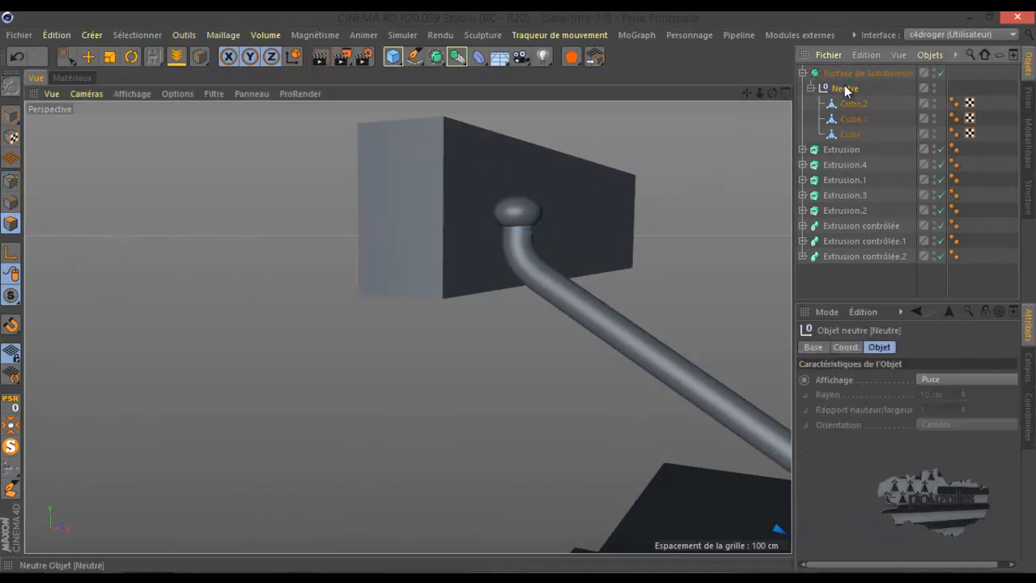
{"action": "left_click", "coordinate": [10, 446]}
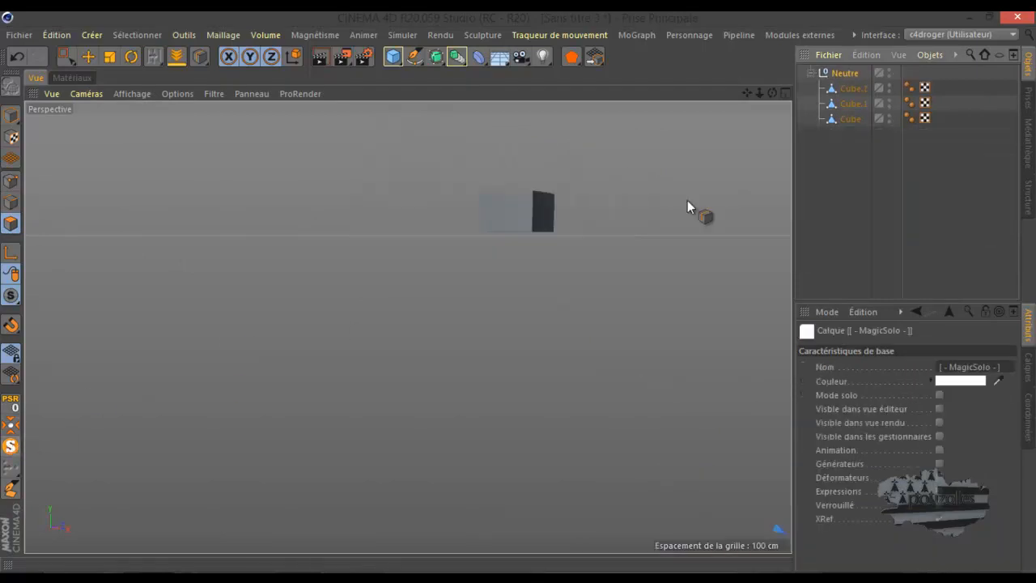
{"action": "left_click_drag", "start_coordinate": [774, 95], "coordinate": [741, 109]}
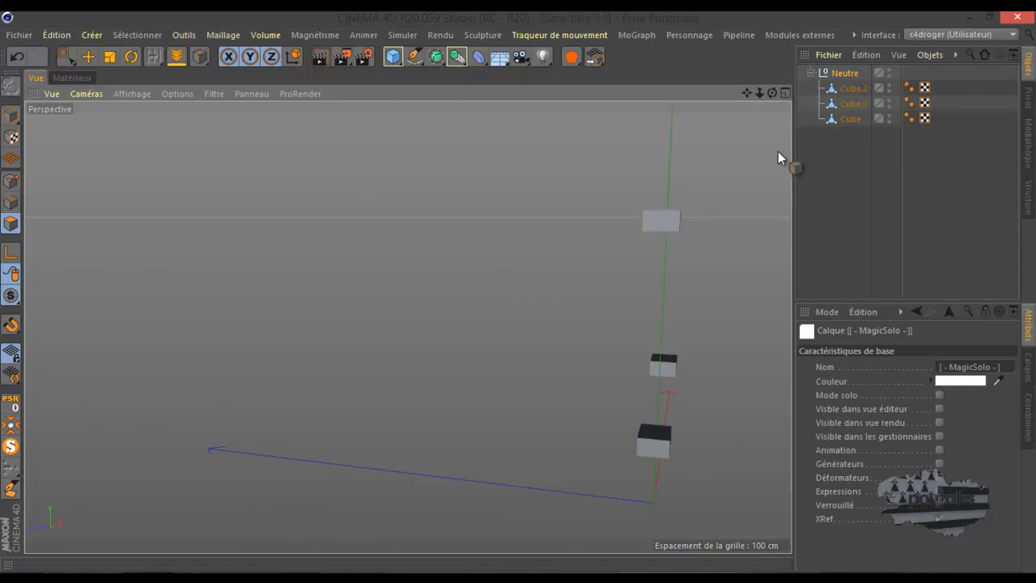
{"action": "left_click_drag", "start_coordinate": [841, 160], "coordinate": [869, 74]}
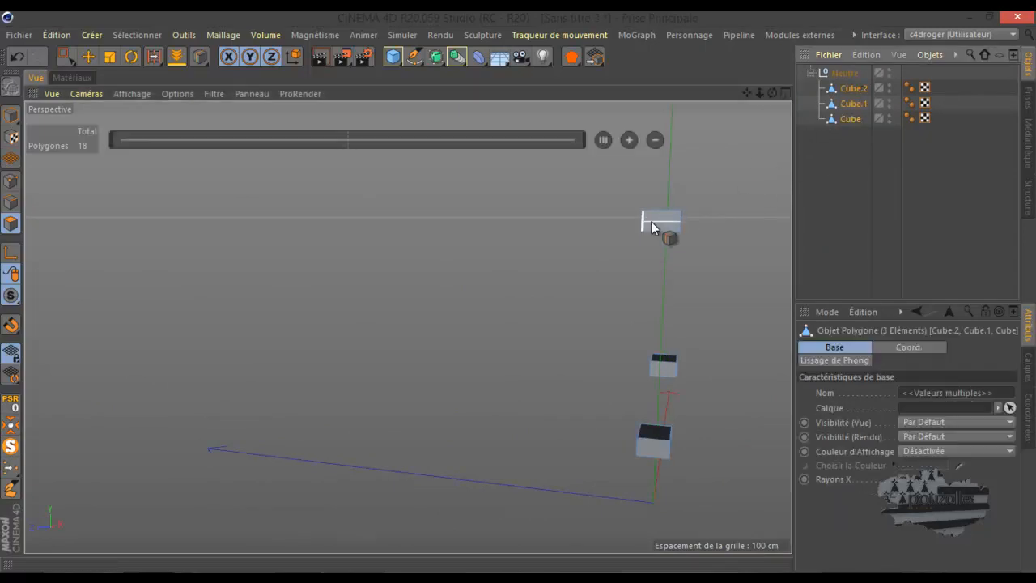
- Delete the hidden contact face of each of the three cubes where it meets the wall block or shelf board
{"action": "left_click", "coordinate": [89, 57]}
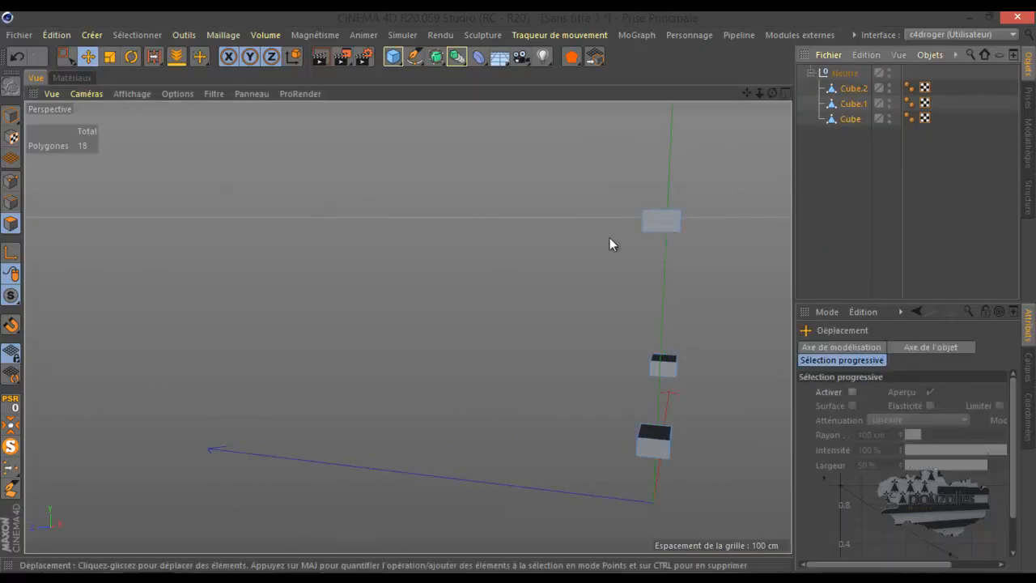
{"action": "left_click", "coordinate": [661, 227]}
{"action": "left_click_drag", "start_coordinate": [772, 92], "coordinate": [381, 246]}
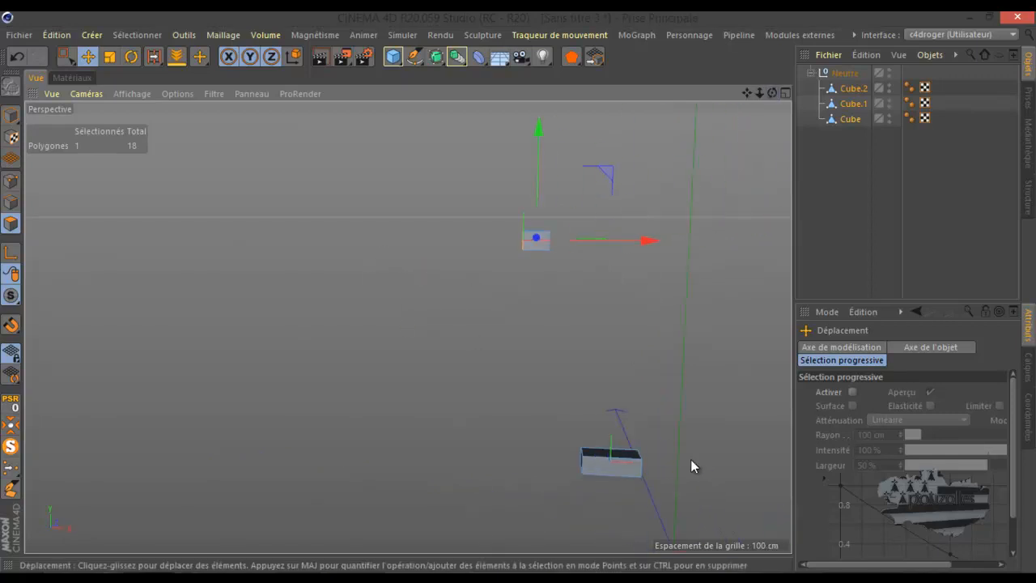
{"action": "scroll", "coordinate": [580, 347], "scroll_direction": "down", "scroll_amount": 4}
{"action": "scroll", "coordinate": [743, 396], "scroll_direction": "up", "scroll_amount": 6}
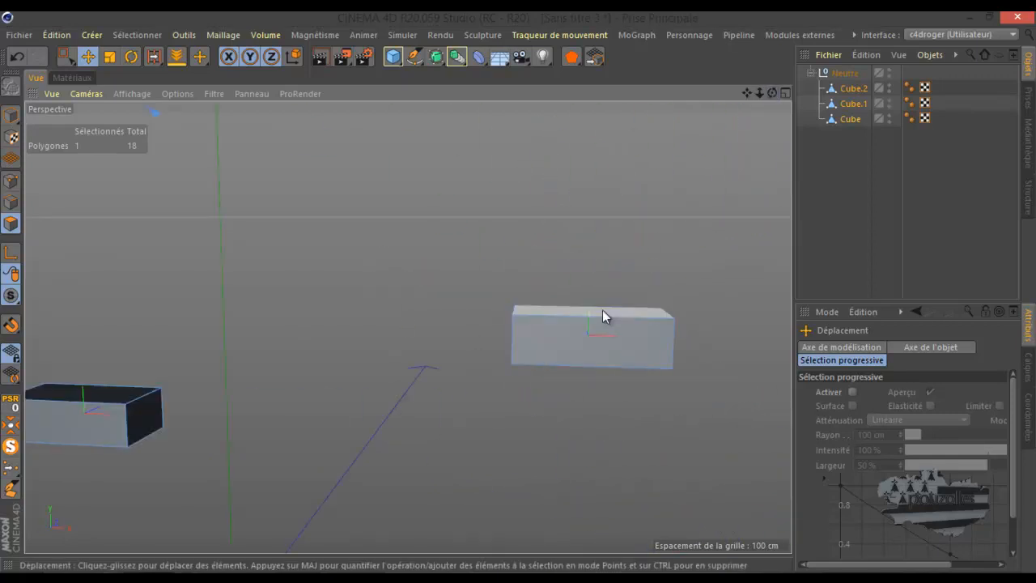
{"action": "left_click_drag", "start_coordinate": [774, 92], "coordinate": [520, 293]}
{"action": "left_click", "coordinate": [620, 191], "text": "shift"}
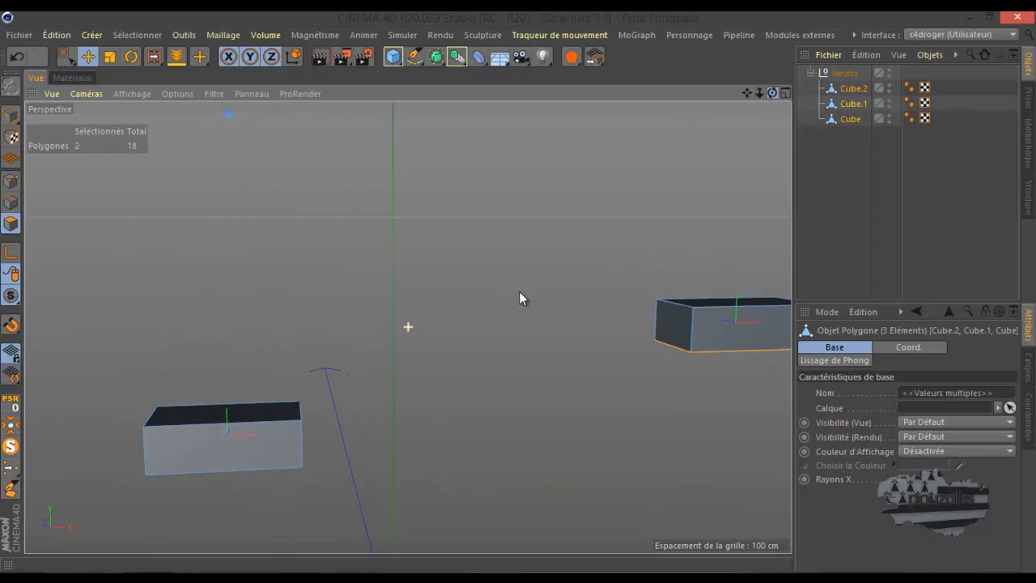
{"action": "left_click", "coordinate": [259, 414], "text": "shift"}
{"action": "scroll", "coordinate": [504, 349], "scroll_direction": "down", "scroll_amount": 3}
{"action": "scroll", "coordinate": [506, 363], "scroll_direction": "down", "scroll_amount": 1}
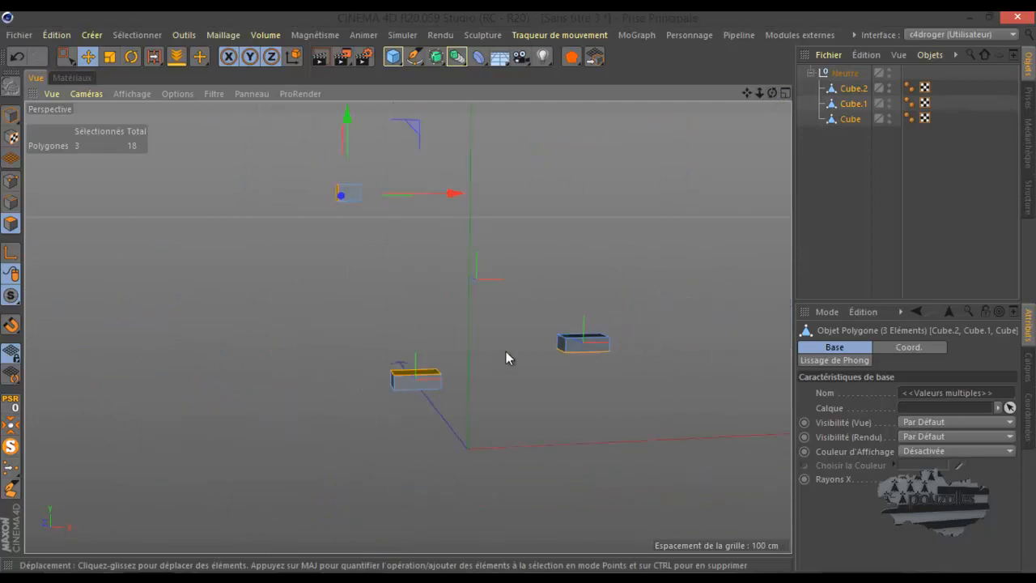
{"action": "key", "text": "Delete"}
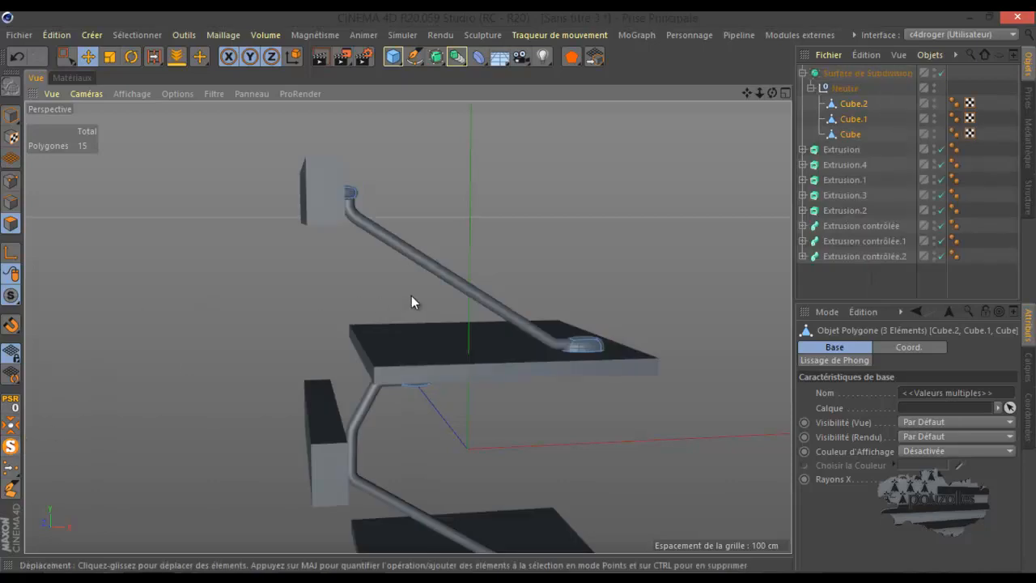
- Add three vertical loop cuts to the wall block's bracket near its edges, at about 87.6%, 8.9% and 87.6% offset
{"action": "key", "text": "k"}
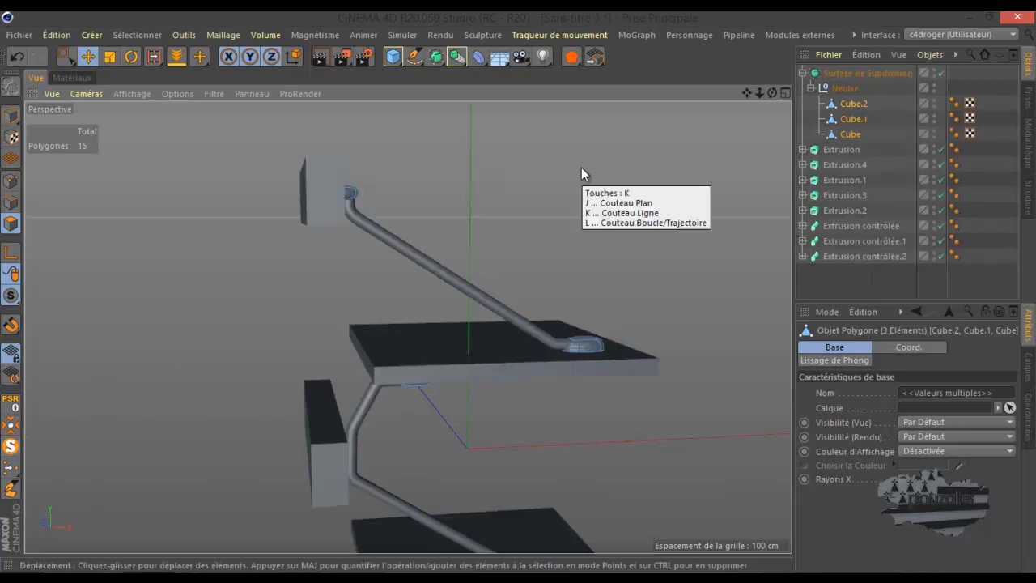
{"action": "key", "text": "l"}
{"action": "scroll", "coordinate": [585, 194], "scroll_direction": "up", "scroll_amount": 5}
{"action": "left_click_drag", "start_coordinate": [745, 94], "coordinate": [519, 291]}
{"action": "left_click_drag", "start_coordinate": [771, 94], "coordinate": [515, 291]}
{"action": "scroll", "coordinate": [228, 273], "scroll_direction": "up", "scroll_amount": 5}
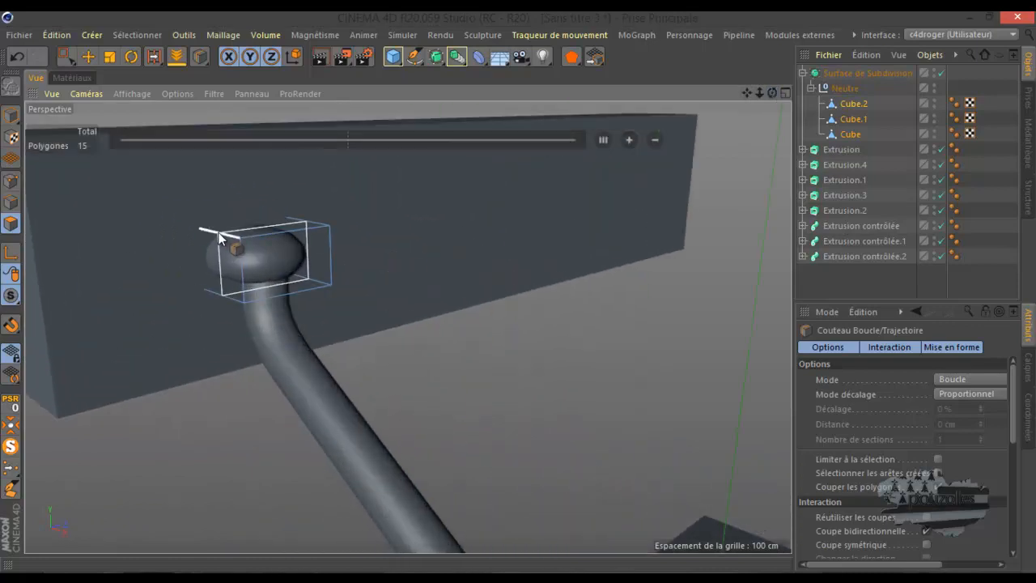
{"action": "scroll", "coordinate": [220, 232], "scroll_direction": "up", "scroll_amount": 3}
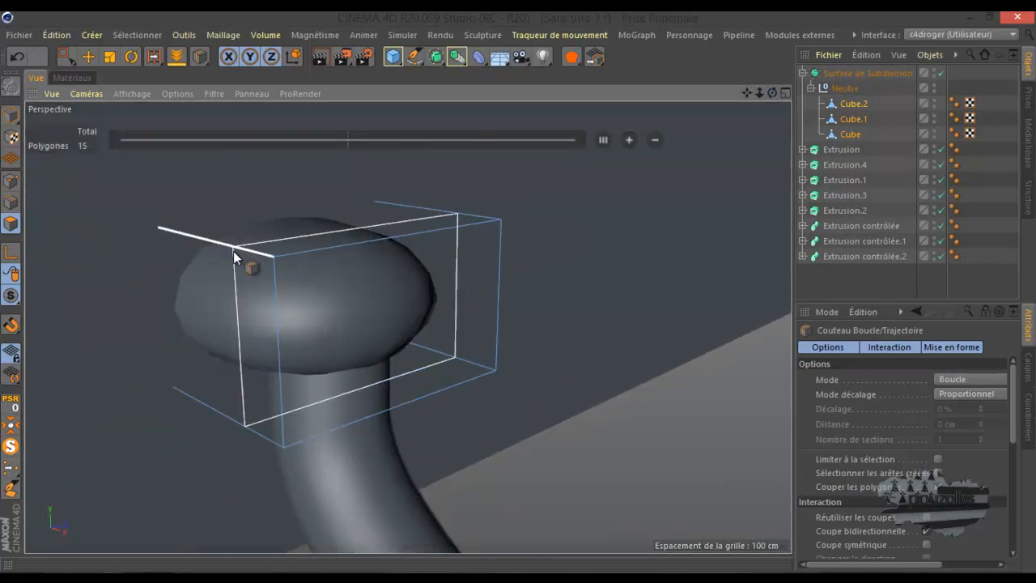
{"action": "left_click", "coordinate": [254, 261]}
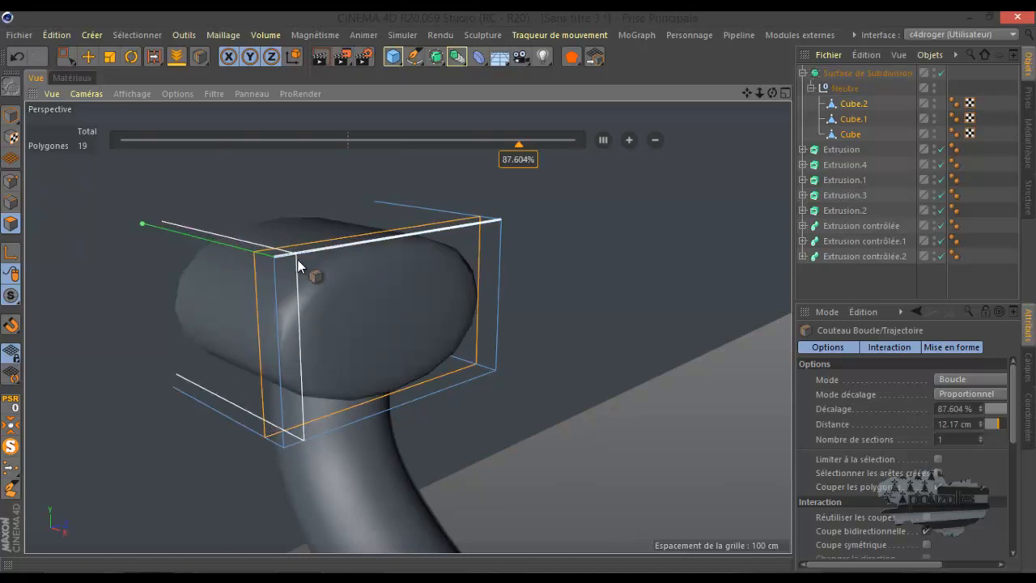
{"action": "left_click", "coordinate": [300, 257]}
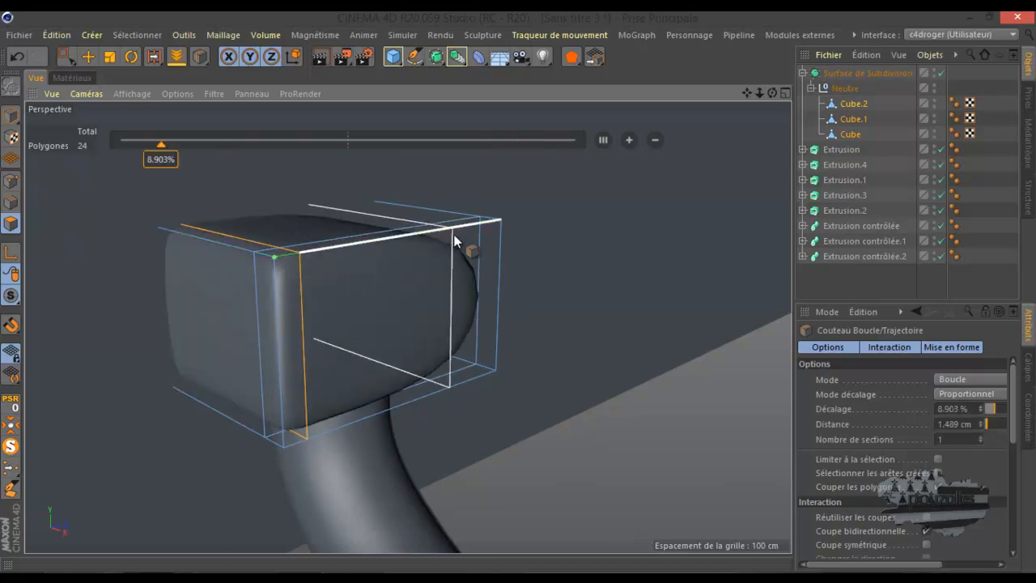
{"action": "left_click", "coordinate": [485, 231]}
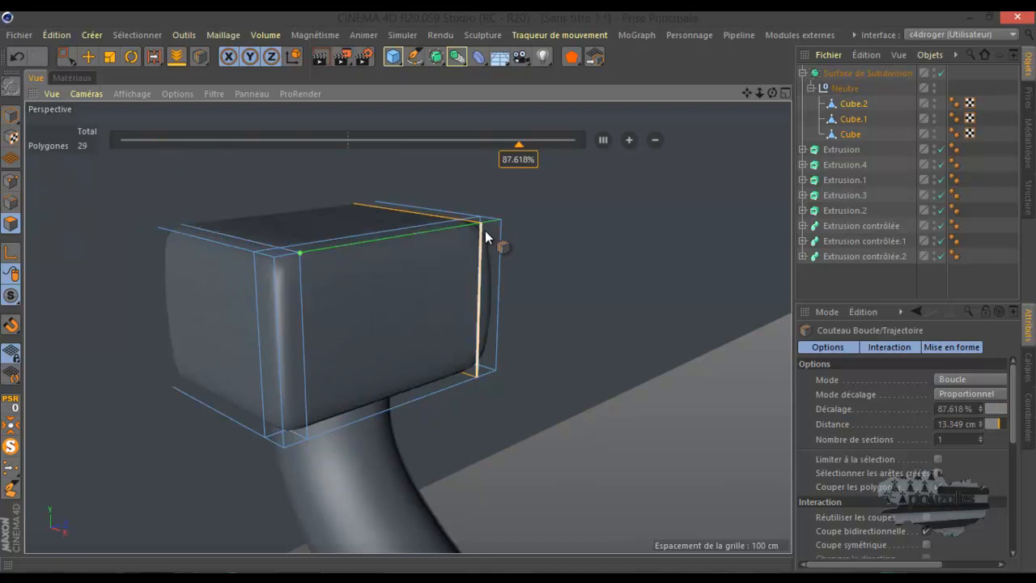
- Add two horizontal loop cuts to the wall block's bracket, near its upper edge at about 9.4% and lower edge at about 16.1%
{"action": "left_click", "coordinate": [296, 281]}
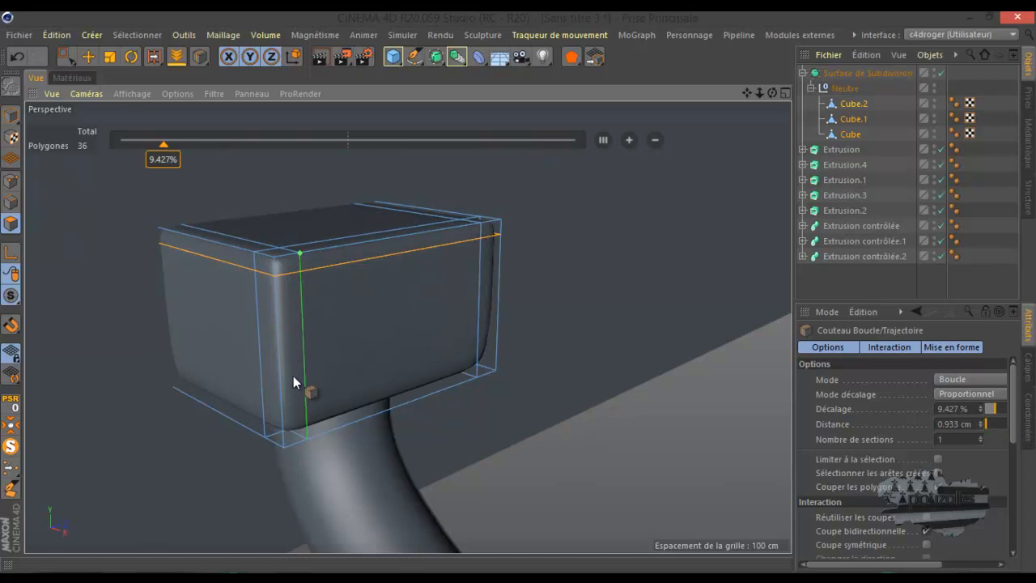
{"action": "left_click", "coordinate": [284, 427]}
{"action": "scroll", "coordinate": [233, 356], "scroll_direction": "down", "scroll_amount": 1}
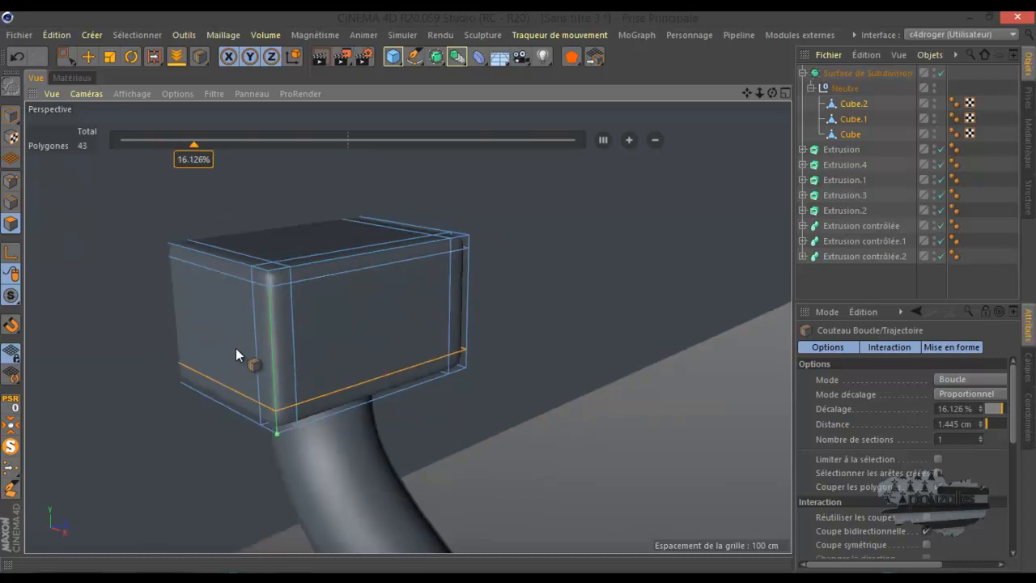
- Loop-cut the bracket on top of the board near its arm end at about 6.1% and along both long sides
{"action": "scroll", "coordinate": [236, 348], "scroll_direction": "down", "scroll_amount": 10}
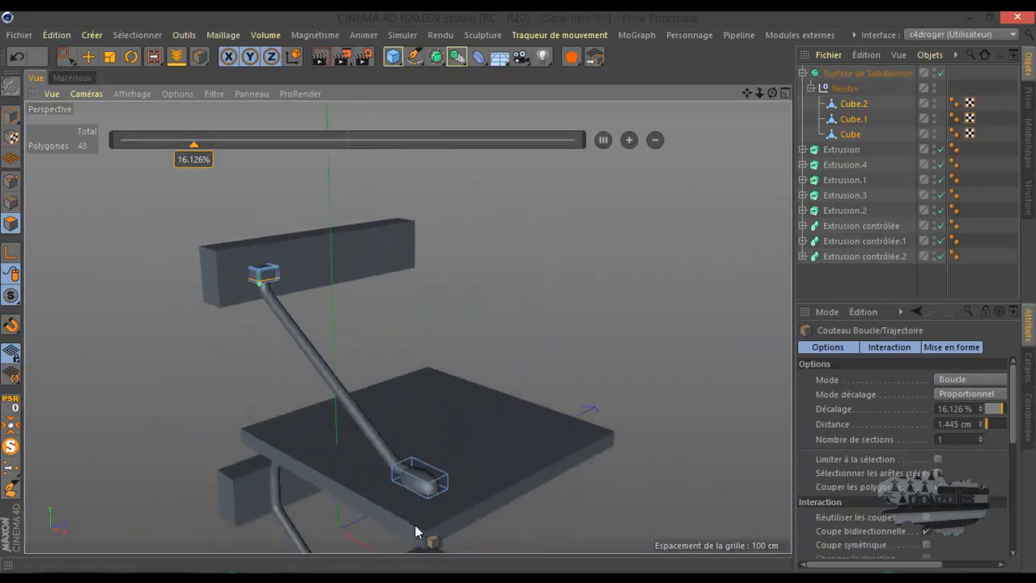
{"action": "scroll", "coordinate": [420, 510], "scroll_direction": "up", "scroll_amount": 8}
{"action": "scroll", "coordinate": [424, 493], "scroll_direction": "up", "scroll_amount": 3}
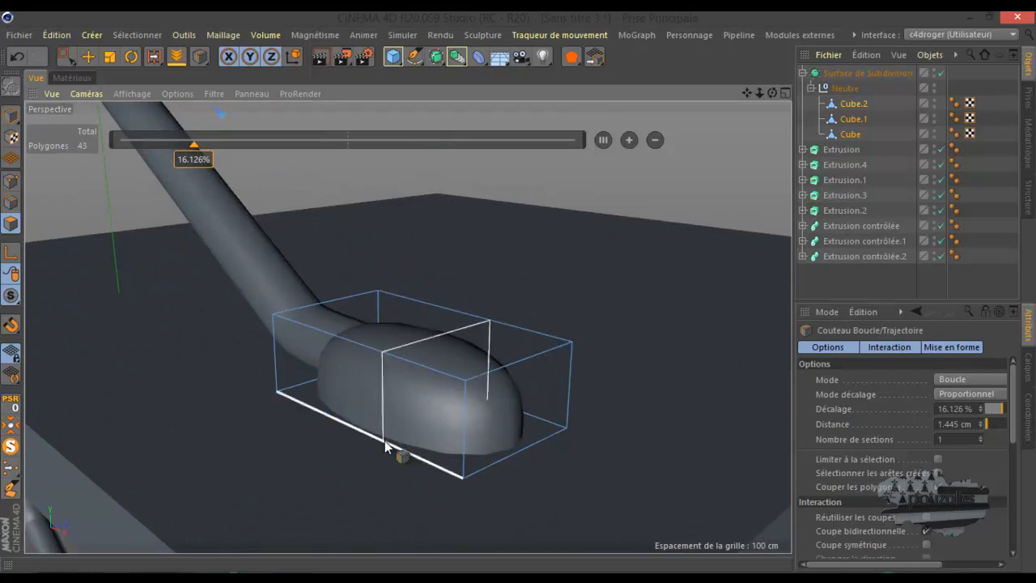
{"action": "scroll", "coordinate": [433, 395], "scroll_direction": "down", "scroll_amount": 5}
{"action": "scroll", "coordinate": [413, 418], "scroll_direction": "down", "scroll_amount": 2}
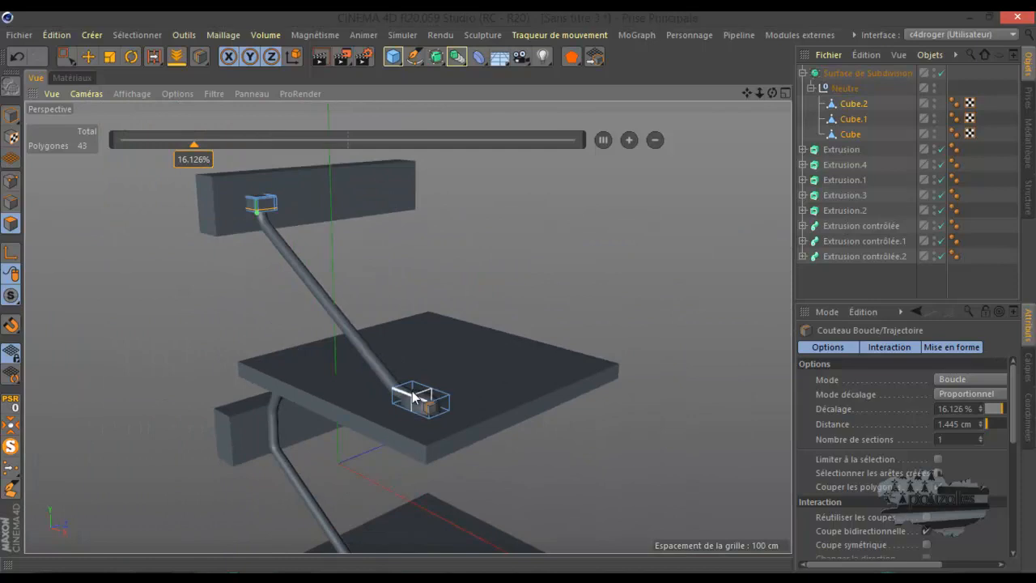
{"action": "scroll", "coordinate": [412, 403], "scroll_direction": "up", "scroll_amount": 3}
{"action": "scroll", "coordinate": [425, 393], "scroll_direction": "up", "scroll_amount": 4}
{"action": "scroll", "coordinate": [418, 391], "scroll_direction": "up", "scroll_amount": 4}
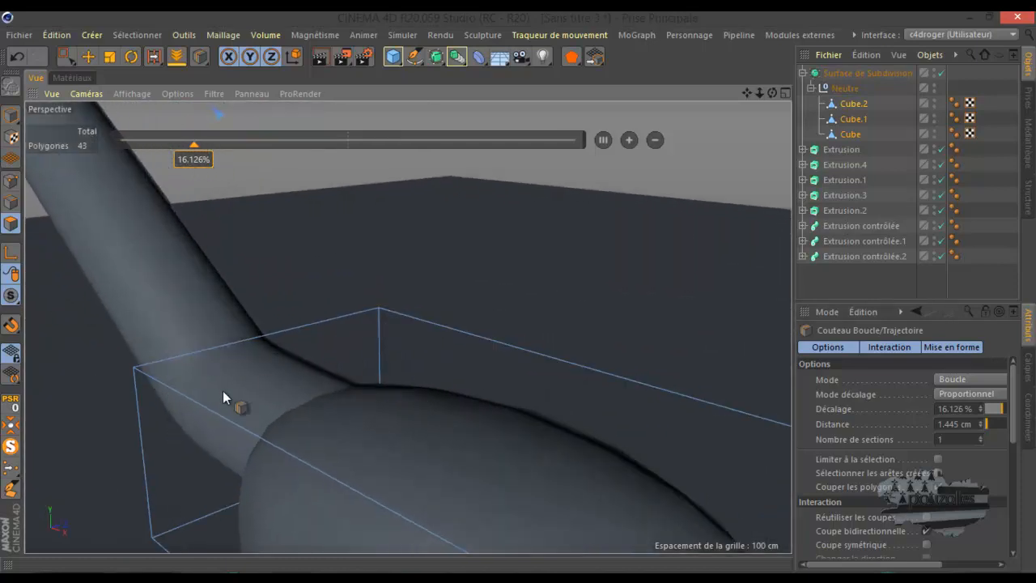
{"action": "left_click", "coordinate": [150, 381]}
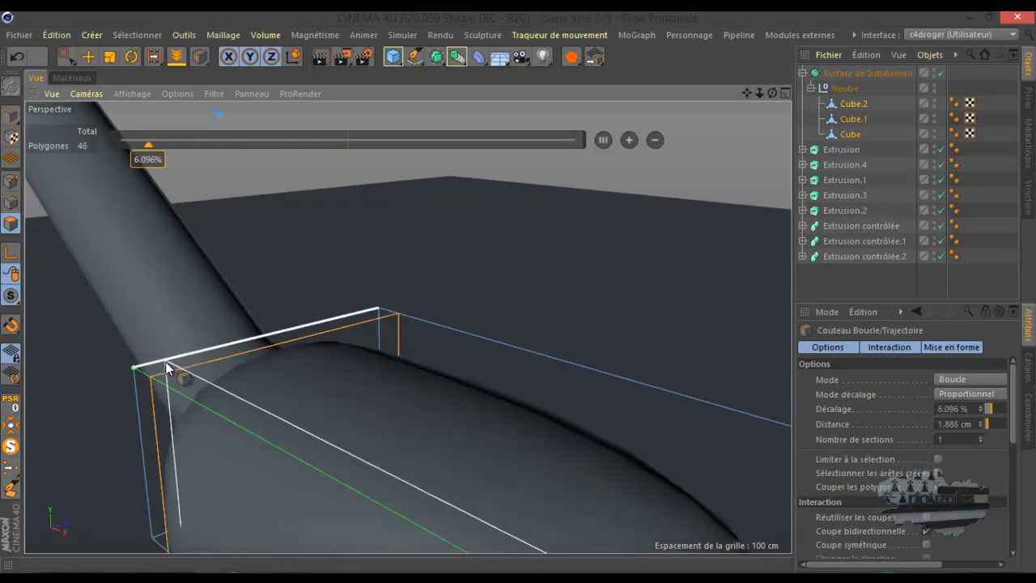
{"action": "left_click", "coordinate": [363, 314]}
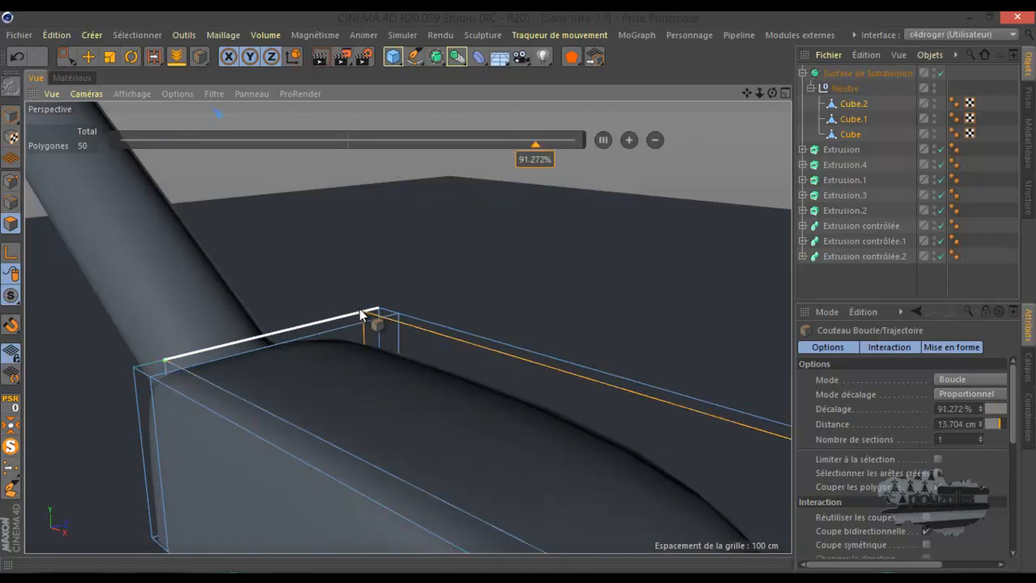
{"action": "left_click", "coordinate": [363, 315]}
- Loop-cut the same bracket horizontally near its top at about 84% and across its far end at about 4.7%
{"action": "left_click", "coordinate": [139, 399]}
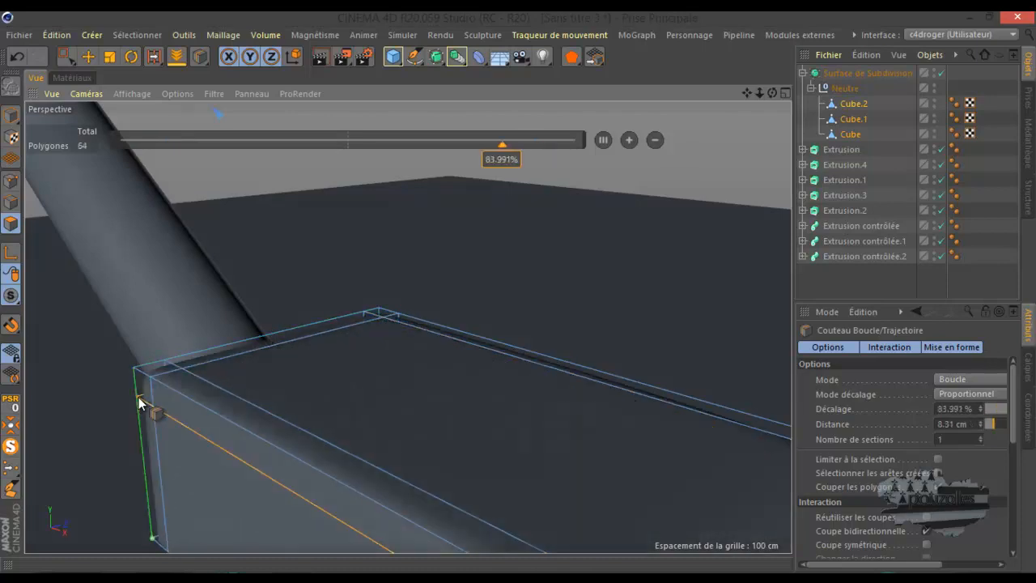
{"action": "scroll", "coordinate": [137, 309], "scroll_direction": "down", "scroll_amount": 3}
{"action": "scroll", "coordinate": [275, 404], "scroll_direction": "up", "scroll_amount": 2}
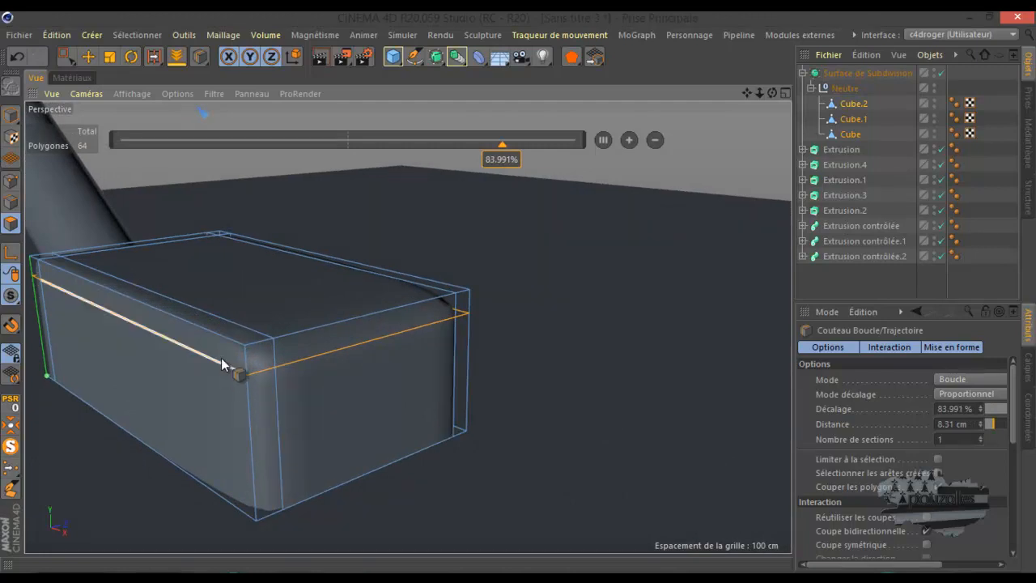
{"action": "left_click", "coordinate": [234, 336]}
- Loop-cut the bracket under the board near both ends at about 6.2% and 95.7%, and lengthwise near its lower edge at about 84.2%
{"action": "scroll", "coordinate": [450, 265], "scroll_direction": "down", "scroll_amount": 3}
{"action": "scroll", "coordinate": [582, 310], "scroll_direction": "down", "scroll_amount": 5}
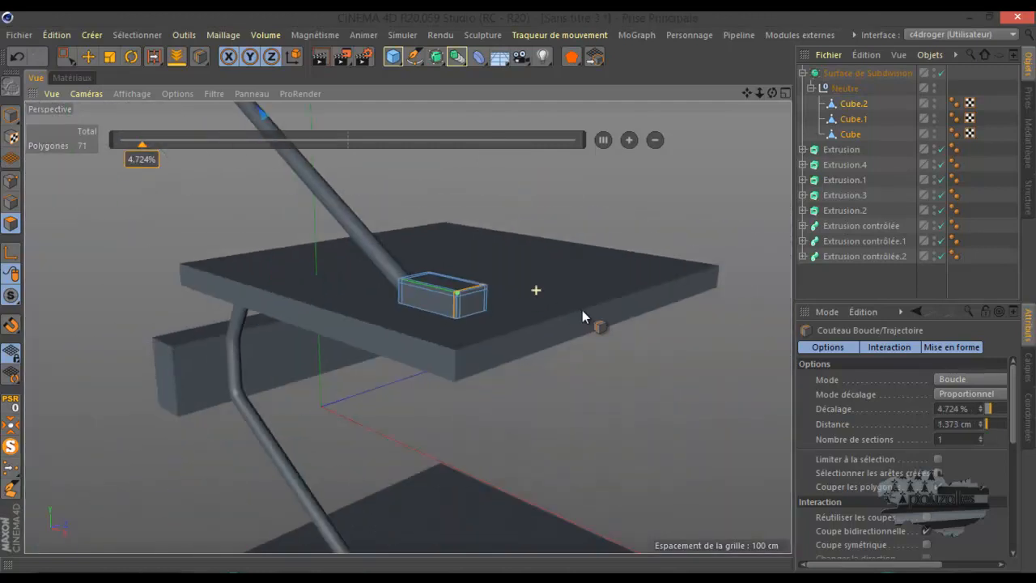
{"action": "left_click_drag", "start_coordinate": [773, 91], "coordinate": [519, 289]}
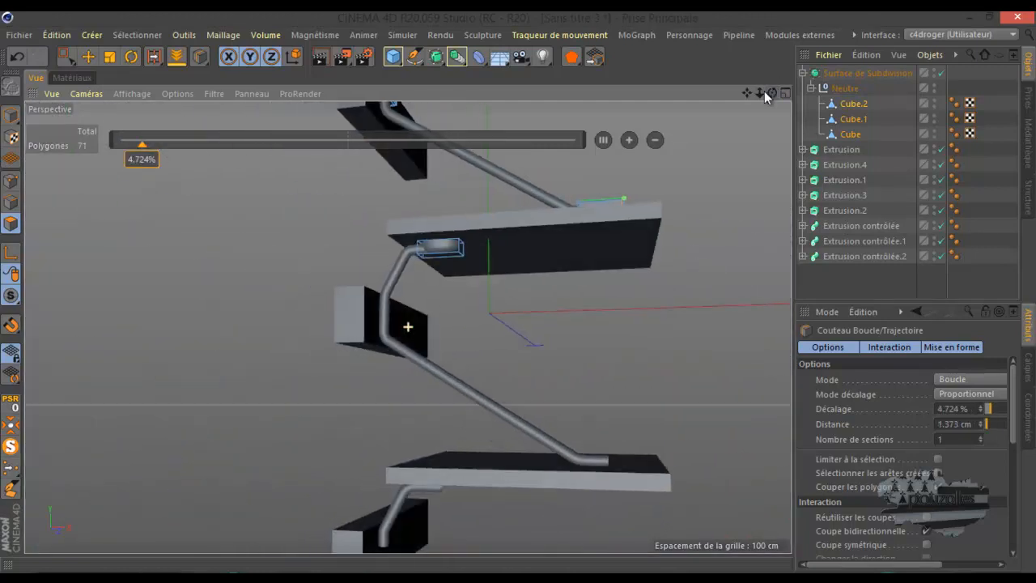
{"action": "scroll", "coordinate": [429, 223], "scroll_direction": "up", "scroll_amount": 6}
{"action": "scroll", "coordinate": [434, 262], "scroll_direction": "up", "scroll_amount": 6}
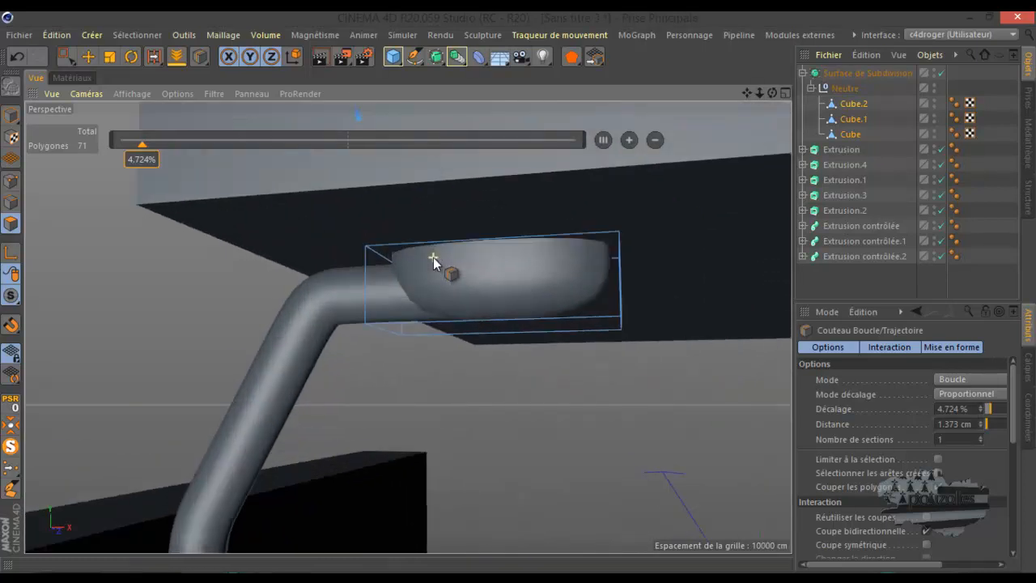
{"action": "left_click", "coordinate": [341, 242]}
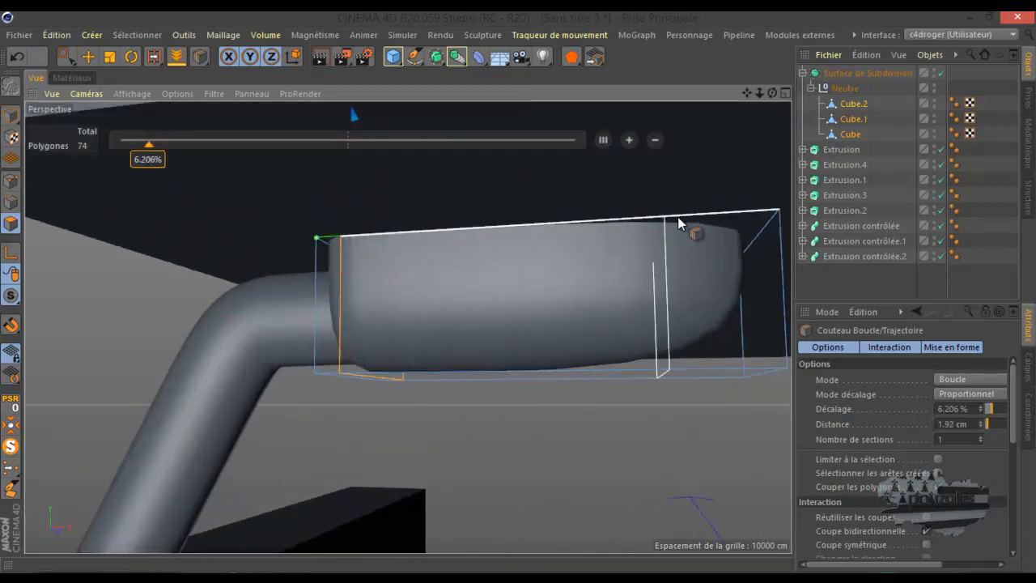
{"action": "left_click", "coordinate": [769, 217]}
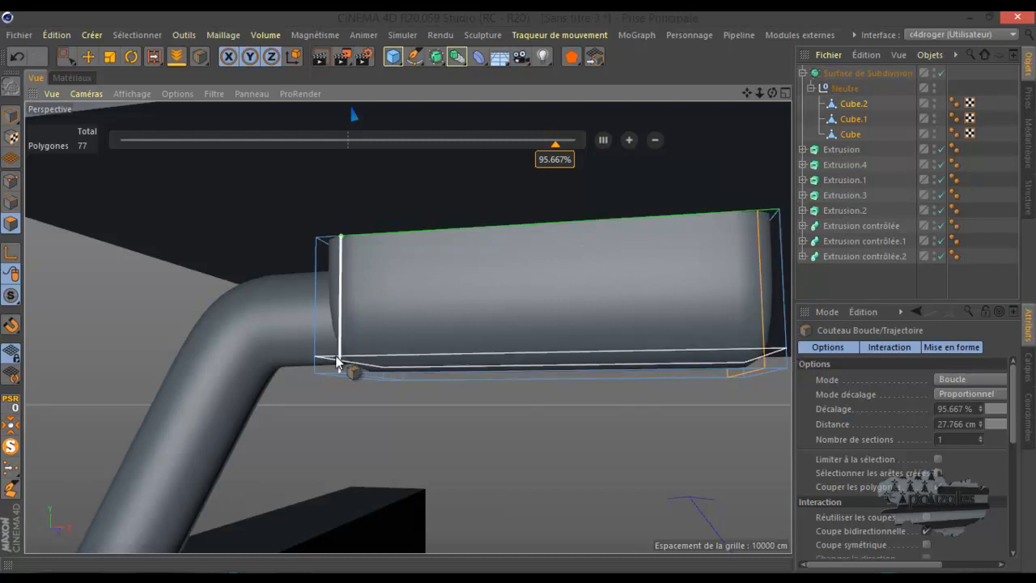
{"action": "left_click", "coordinate": [341, 357]}
- Add two lengthwise loop cuts to the same bracket's underside, near its opposite long edges at about 9.2% and 10.3%
{"action": "left_click_drag", "start_coordinate": [773, 93], "coordinate": [517, 258]}
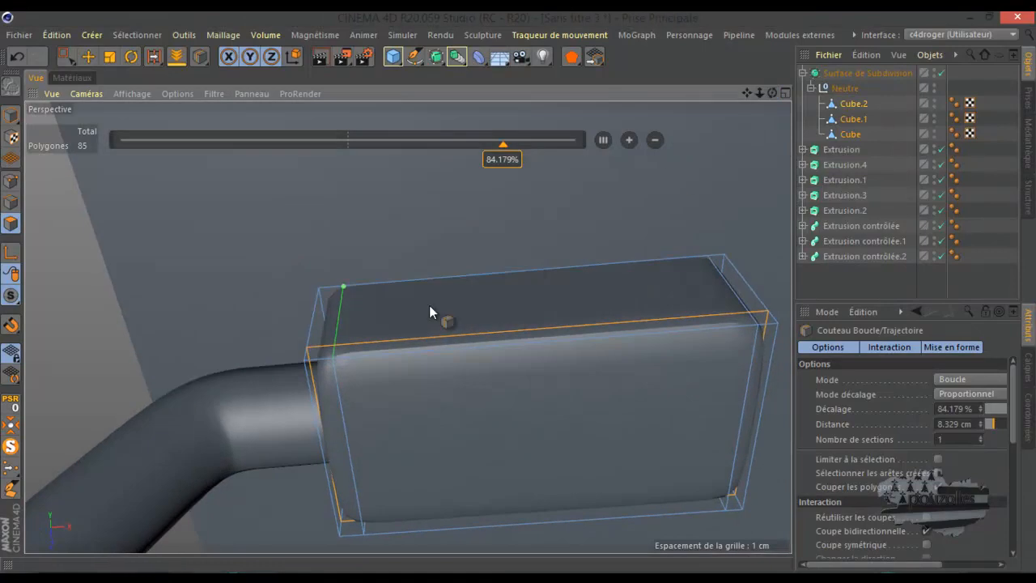
{"action": "left_click", "coordinate": [333, 374]}
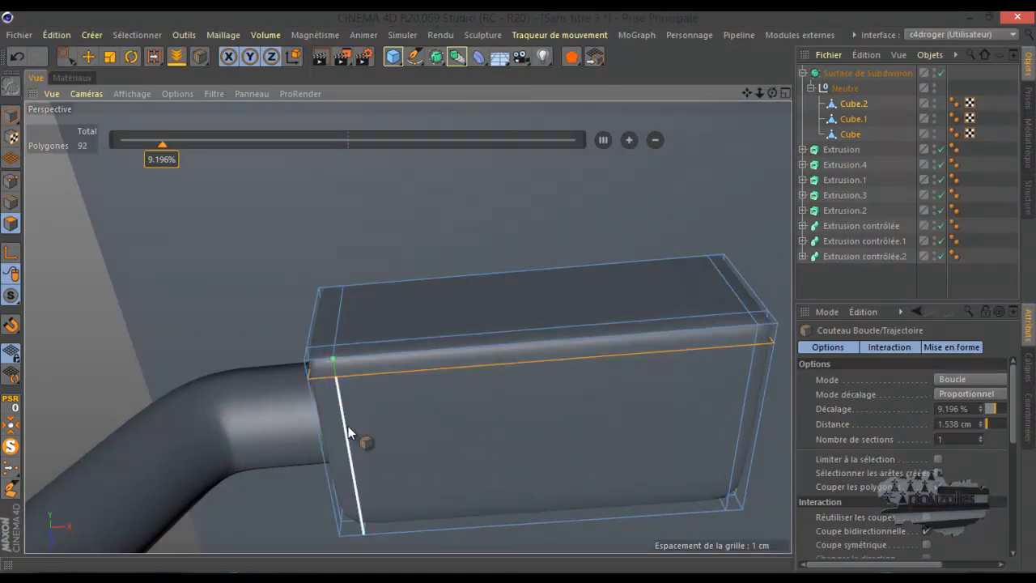
{"action": "left_click", "coordinate": [366, 518]}
{"action": "scroll", "coordinate": [242, 328], "scroll_direction": "down", "scroll_amount": 5}
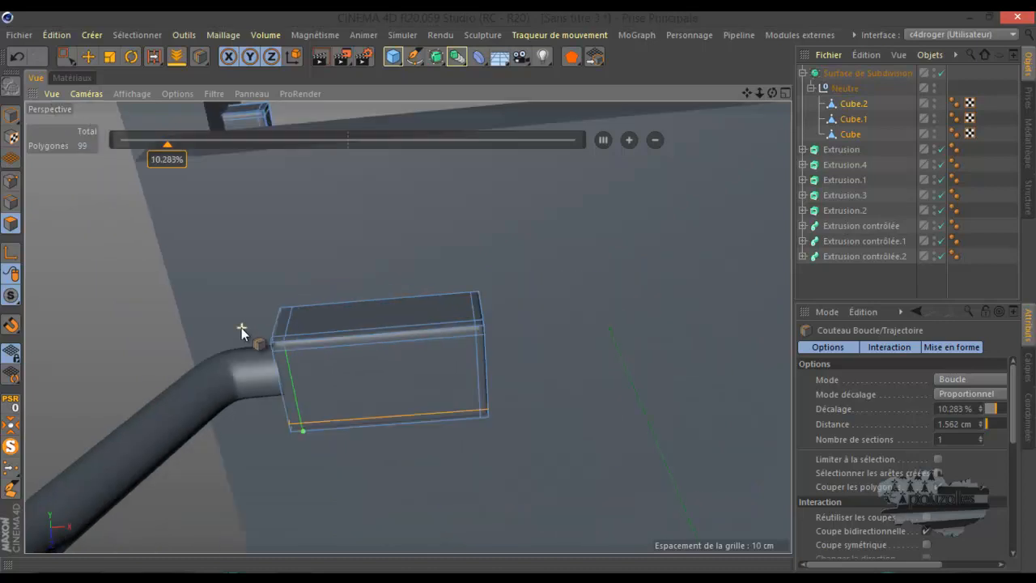
{"action": "left_click", "coordinate": [87, 55]}
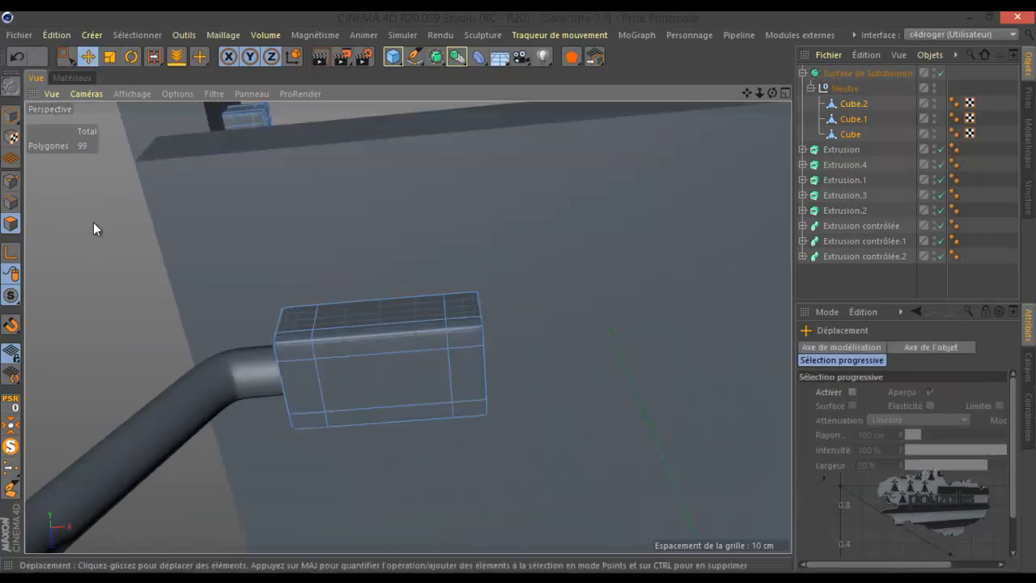
- Group all the extrusions and sweeps in a null, and group it with the brackets' null inside the subdivision surface
{"action": "scroll", "coordinate": [173, 277], "scroll_direction": "down", "scroll_amount": 6}
{"action": "scroll", "coordinate": [275, 309], "scroll_direction": "down", "scroll_amount": 1}
{"action": "left_click_drag", "start_coordinate": [772, 93], "coordinate": [617, 258]}
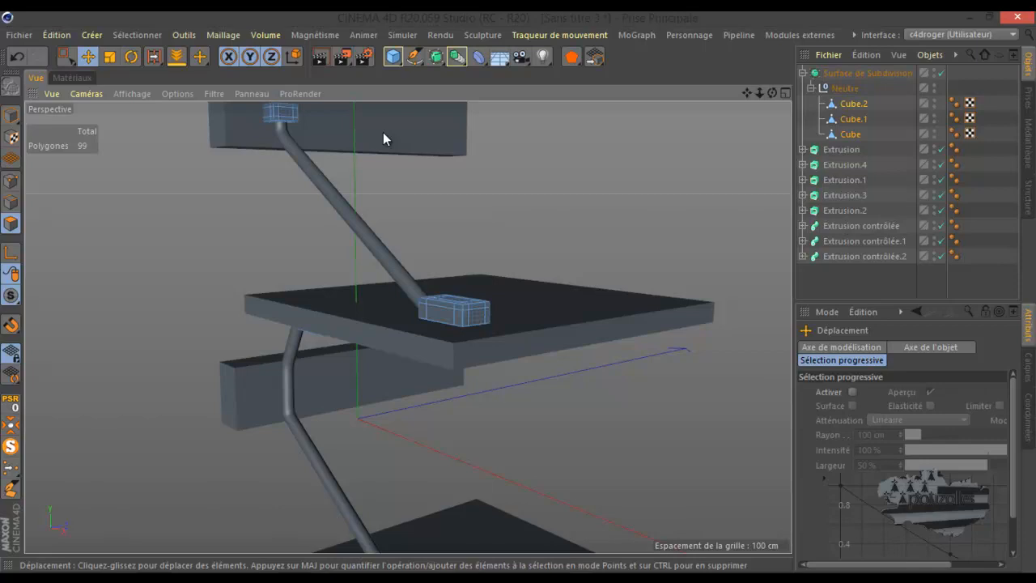
{"action": "left_click", "coordinate": [811, 88]}
{"action": "left_click_drag", "start_coordinate": [878, 100], "coordinate": [808, 217]}
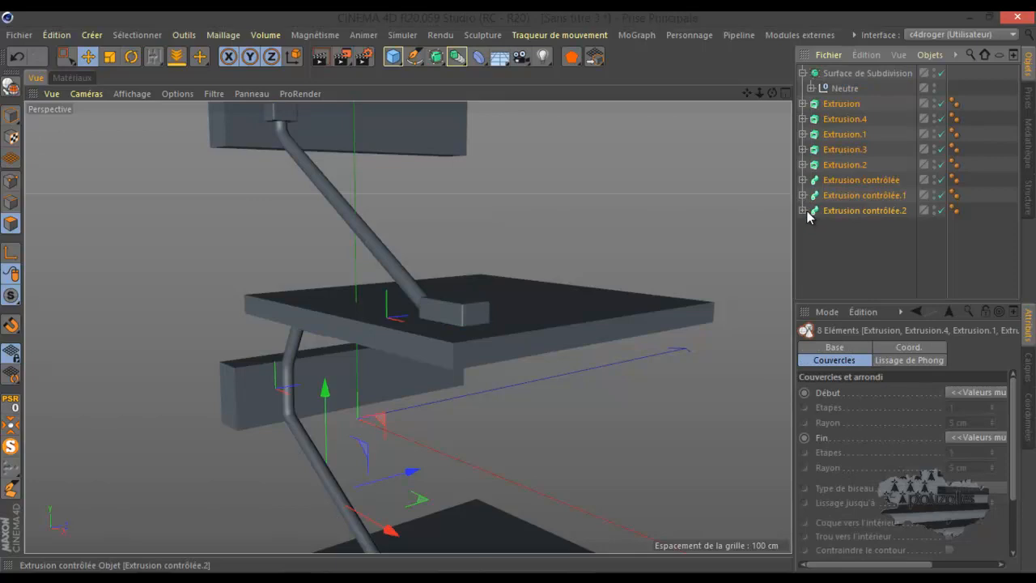
{"action": "key", "text": "alt+g"}
{"action": "mouse_move", "coordinate": [829, 107]}
{"action": "left_mouse_down"}
{"action": "mouse_move", "coordinate": [842, 94]}
{"action": "mouse_move", "coordinate": [840, 111]}
{"action": "left_mouse_up"}
{"action": "key", "text": "alt+g"}
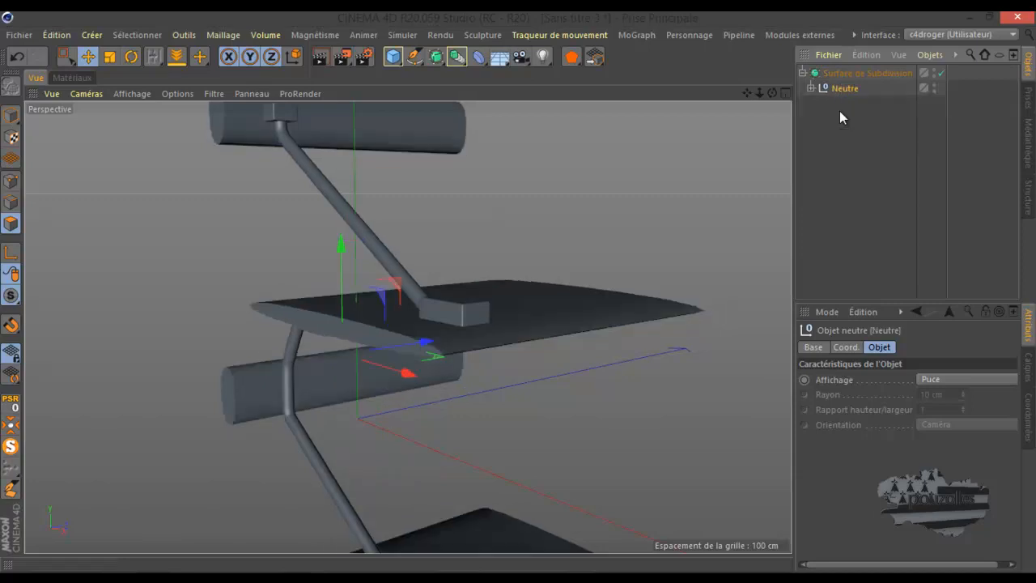
- Examine how the subdivision surface affects the shelf's boards, wall blocks, arms and brackets from several angles
{"action": "scroll", "coordinate": [298, 151], "scroll_direction": "up", "scroll_amount": 5}
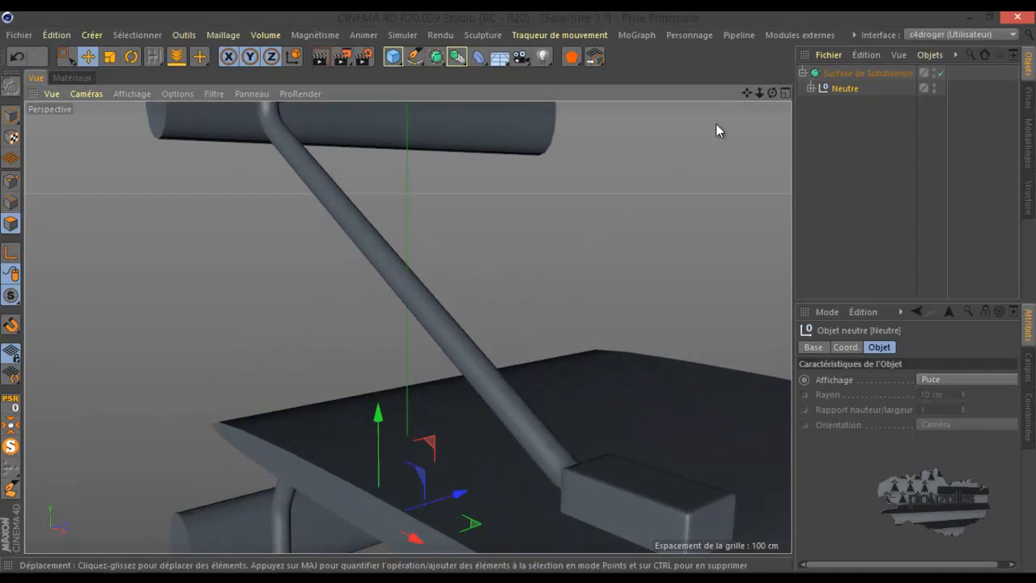
{"action": "left_click_drag", "start_coordinate": [771, 93], "coordinate": [520, 291]}
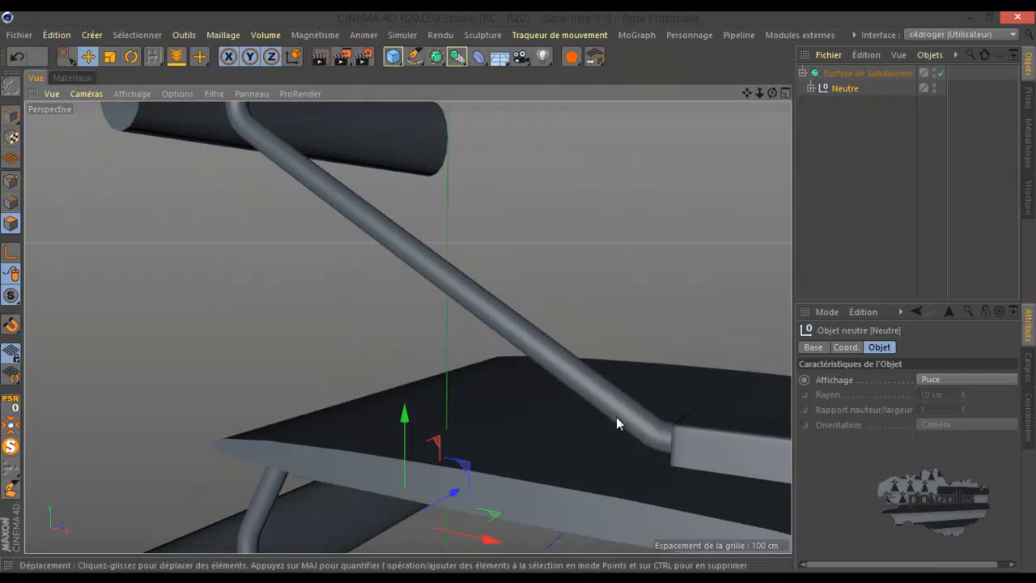
{"action": "scroll", "coordinate": [646, 311], "scroll_direction": "down", "scroll_amount": 5}
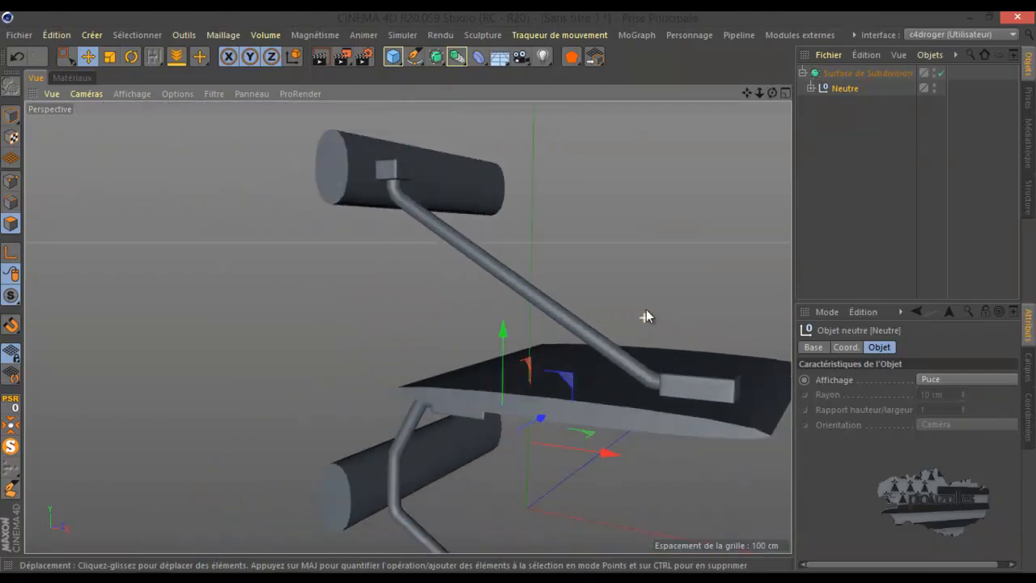
{"action": "scroll", "coordinate": [684, 394], "scroll_direction": "up", "scroll_amount": 4}
{"action": "scroll", "coordinate": [685, 396], "scroll_direction": "down", "scroll_amount": 2}
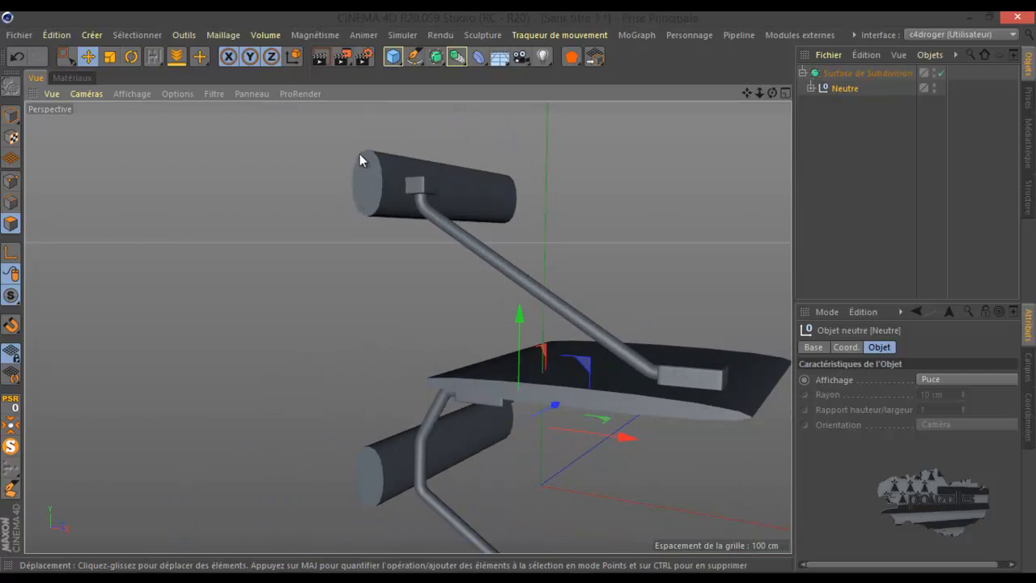
{"action": "scroll", "coordinate": [356, 167], "scroll_direction": "down", "scroll_amount": 3}
{"action": "scroll", "coordinate": [543, 446], "scroll_direction": "up", "scroll_amount": 5}
{"action": "left_click_drag", "start_coordinate": [771, 93], "coordinate": [518, 292]}
- Try to loop-cut the first extrusion in the second null group, checking its rectangle spline as well
{"action": "left_click", "coordinate": [812, 87]}
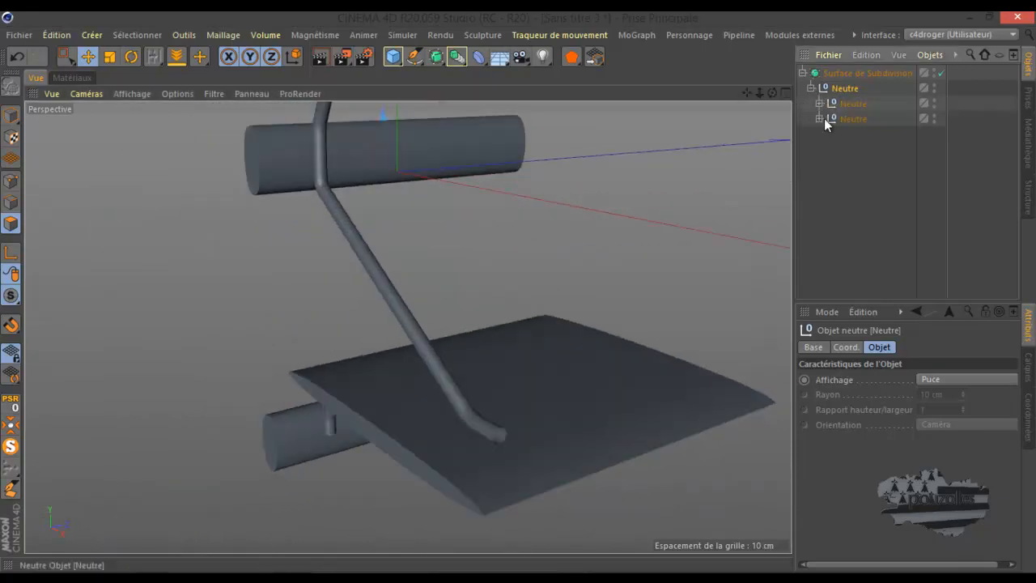
{"action": "left_click", "coordinate": [820, 118]}
{"action": "left_click", "coordinate": [869, 135]}
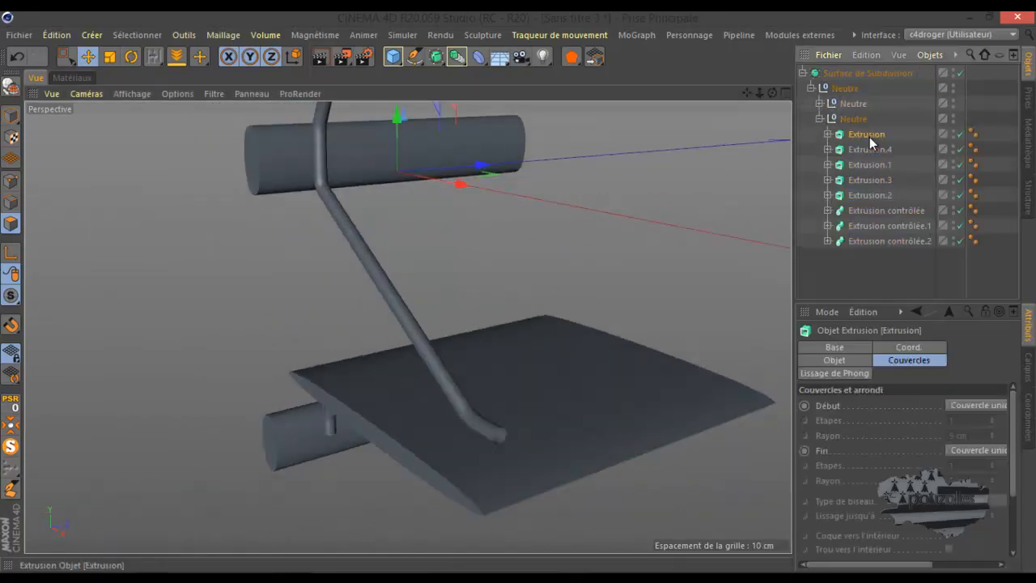
{"action": "key", "text": "k"}
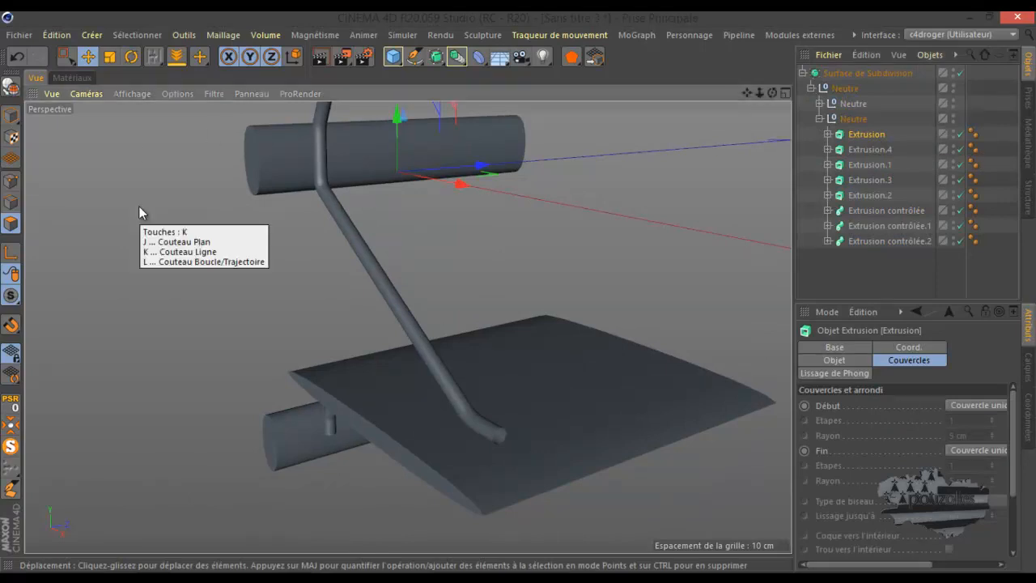
{"action": "key", "text": "l"}
{"action": "left_click", "coordinate": [827, 134]}
{"action": "left_click", "coordinate": [872, 150]}
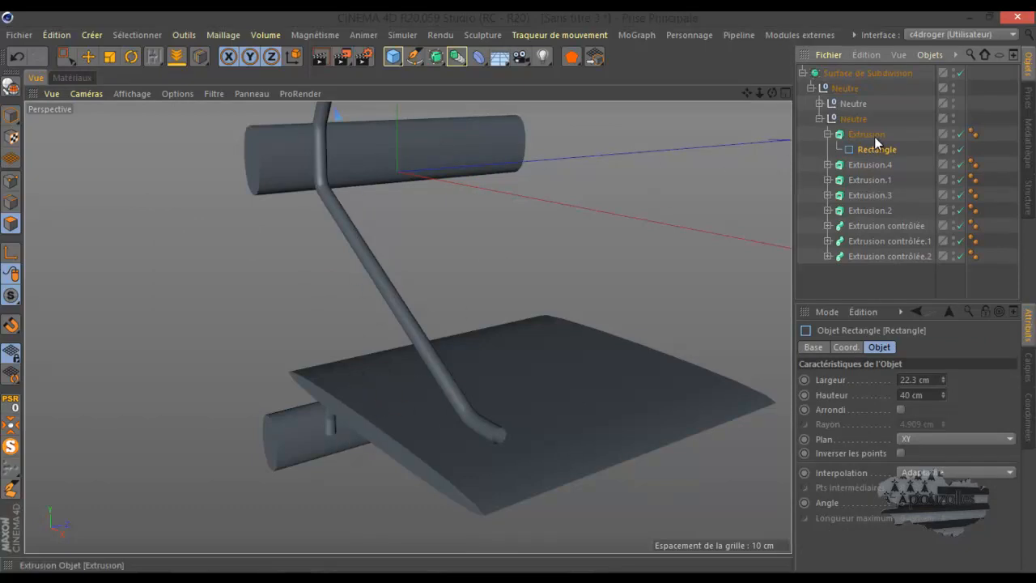
{"action": "left_click", "coordinate": [827, 134]}
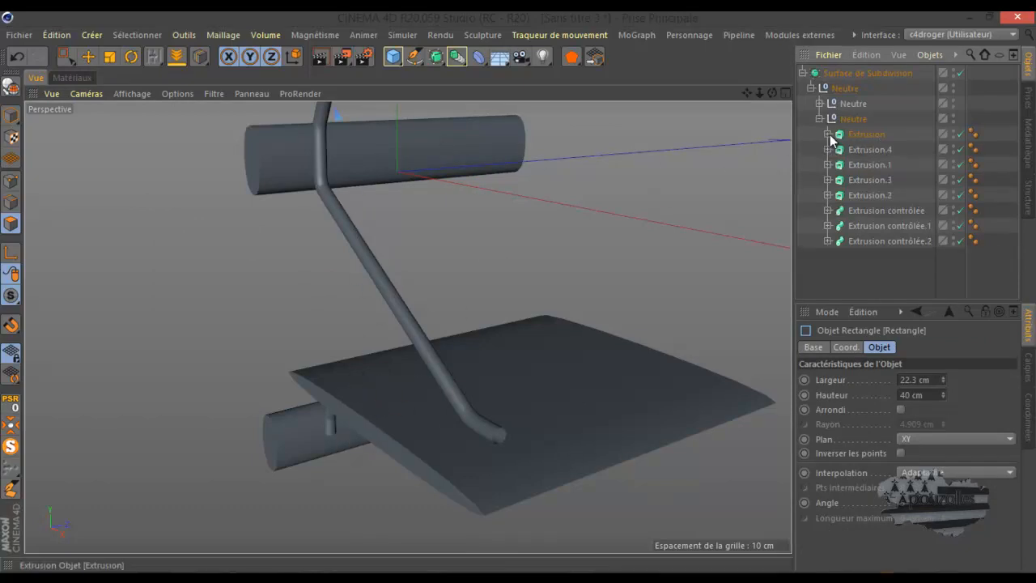
- Collapse the null group holding the extrusions and review the whole subdivided shelf
{"action": "left_click", "coordinate": [819, 118]}
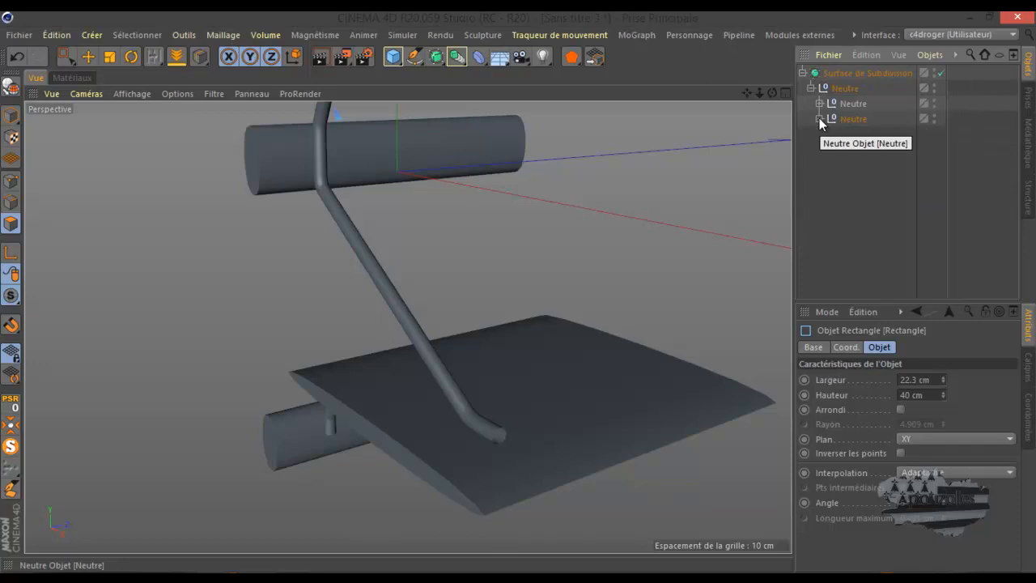
{"action": "left_click", "coordinate": [820, 119]}
{"action": "left_click", "coordinate": [820, 119]}
{"action": "scroll", "coordinate": [331, 379], "scroll_direction": "down", "scroll_amount": 6}
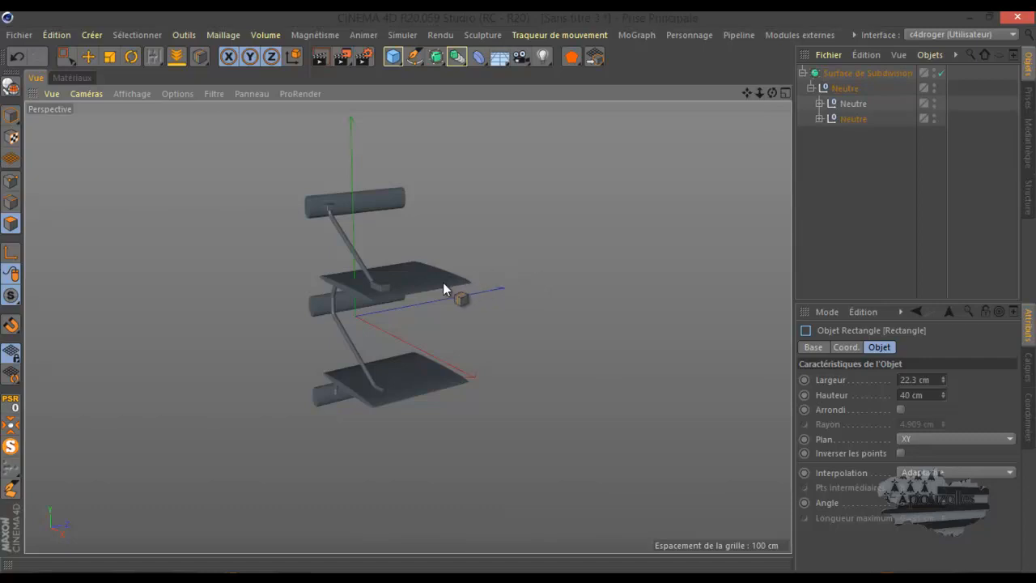
{"action": "scroll", "coordinate": [404, 291], "scroll_direction": "up", "scroll_amount": 3}
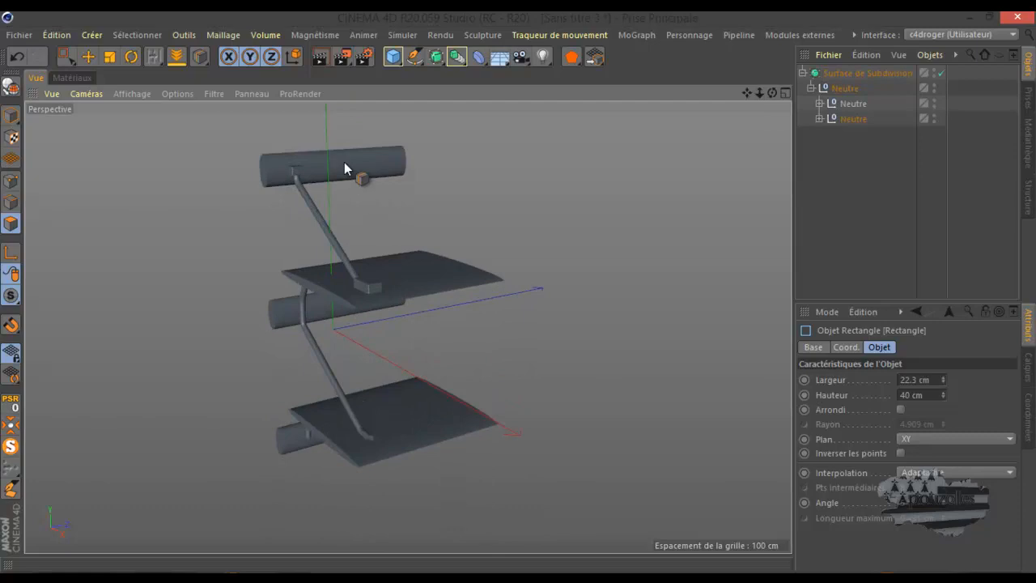